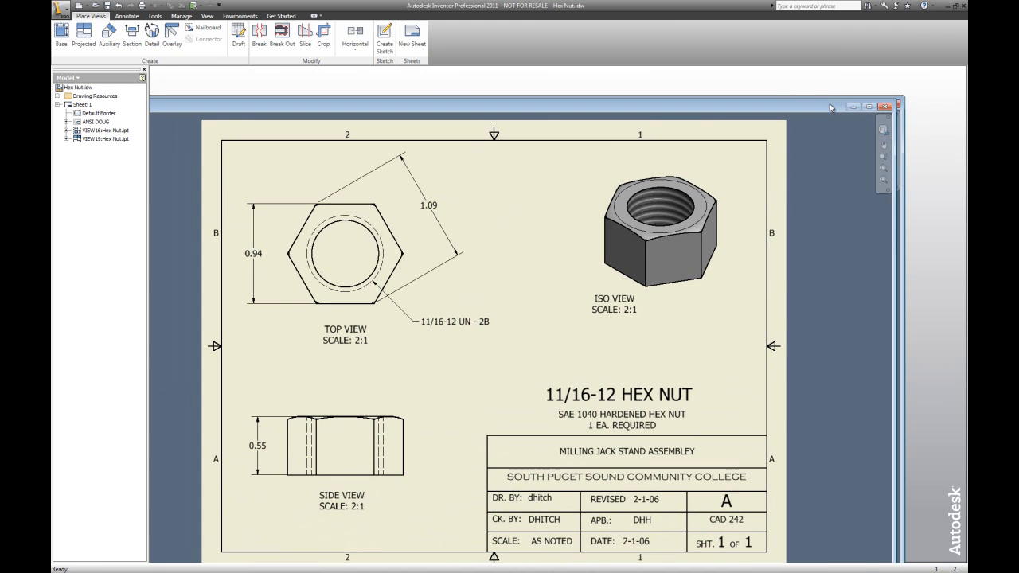
Close the Hex Nut drawing without saving its changes
left_click(886, 107)
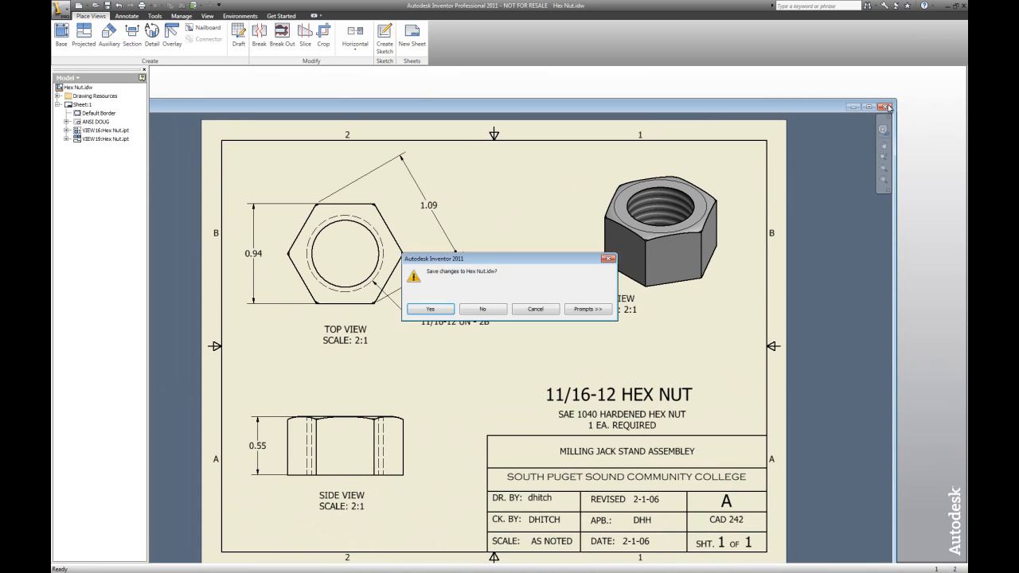
left_click(483, 310)
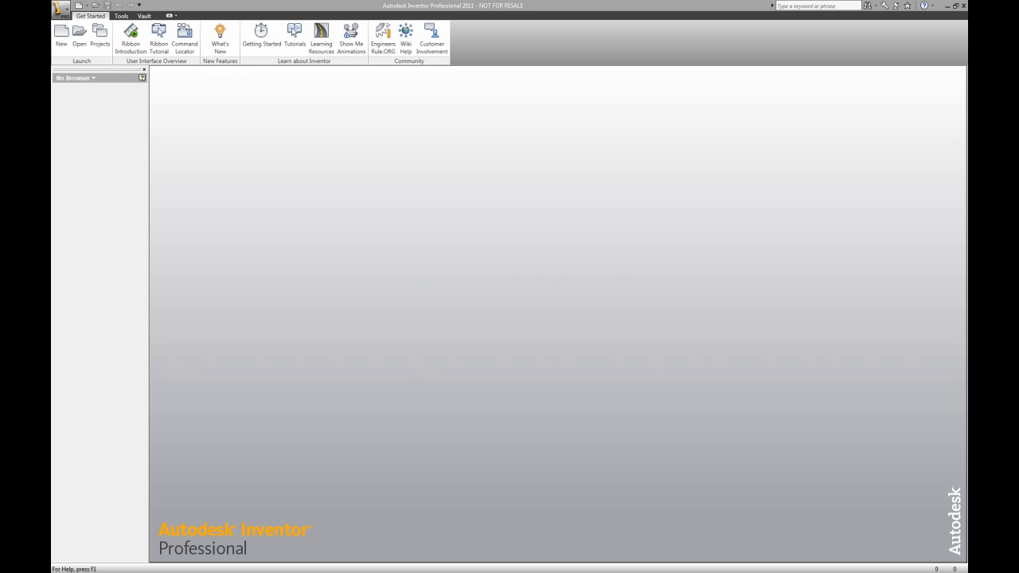
Preview the Hex Nut.idw drawing in Inventor View from the Jack Screw folder, then close the viewer and file browser
left_click_drag(52, 111, 465, 68)
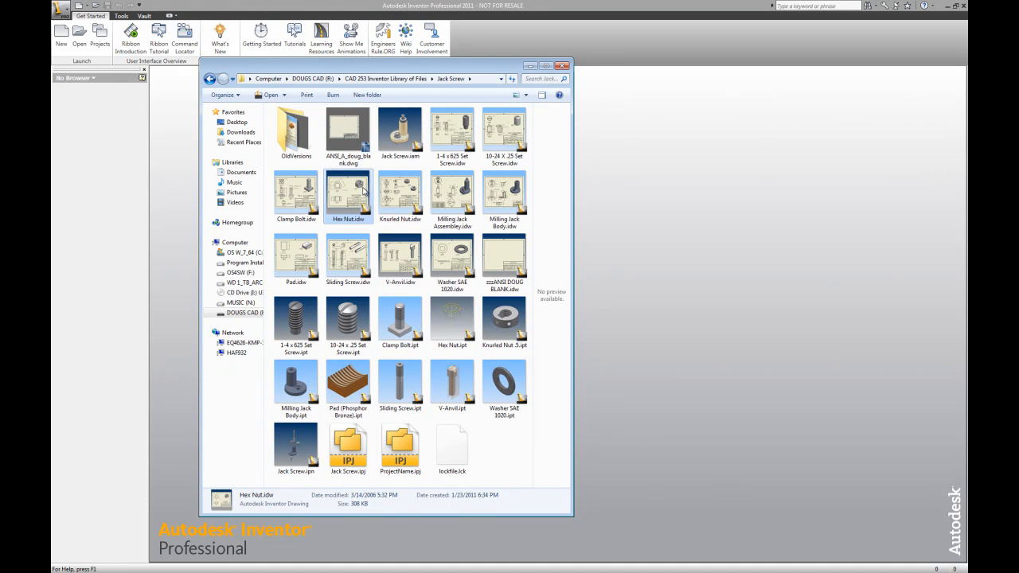
right_click(355, 190)
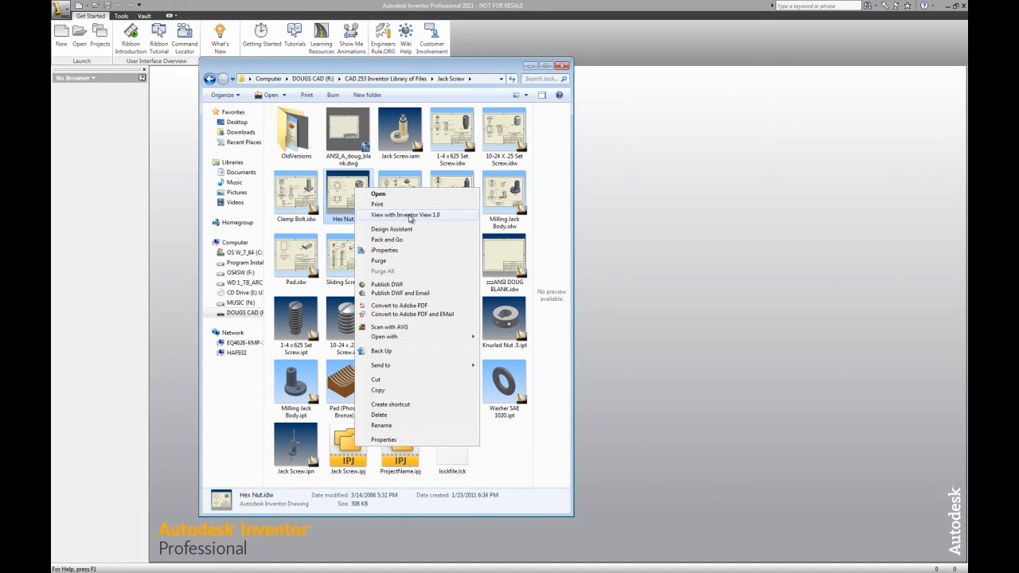
left_click(408, 215)
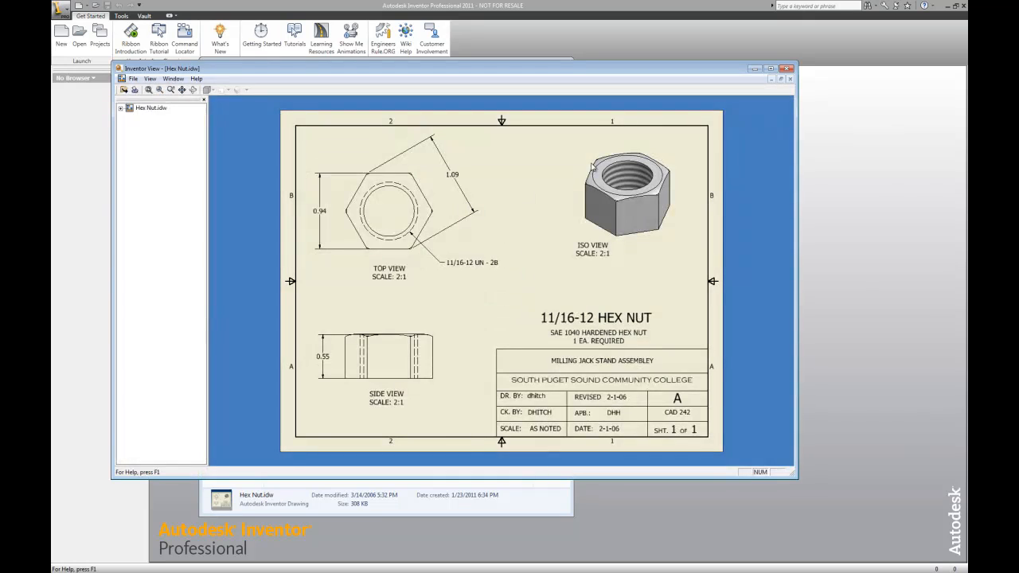
left_click_drag(614, 77, 52, 75)
left_click_drag(159, 67, 52, 67)
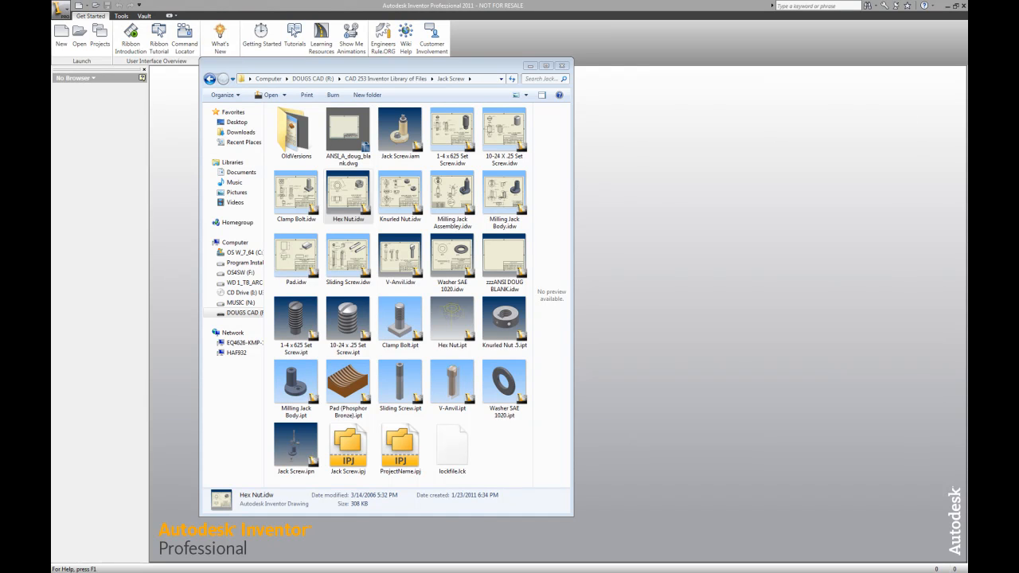
left_click(565, 68)
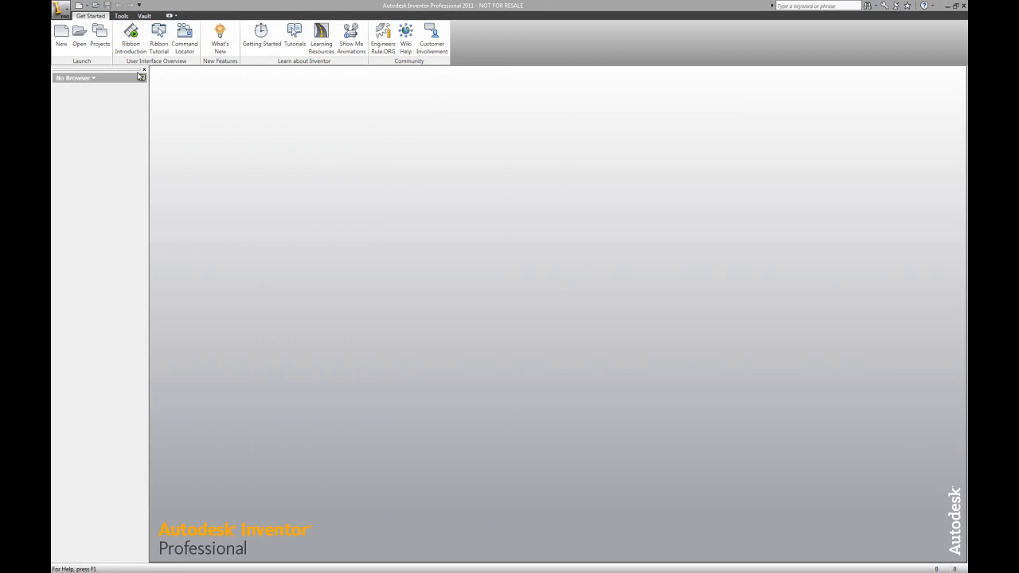
Create a new Vault project named Jack Screw Assembley, allowing its project folder to be created
left_click(100, 33)
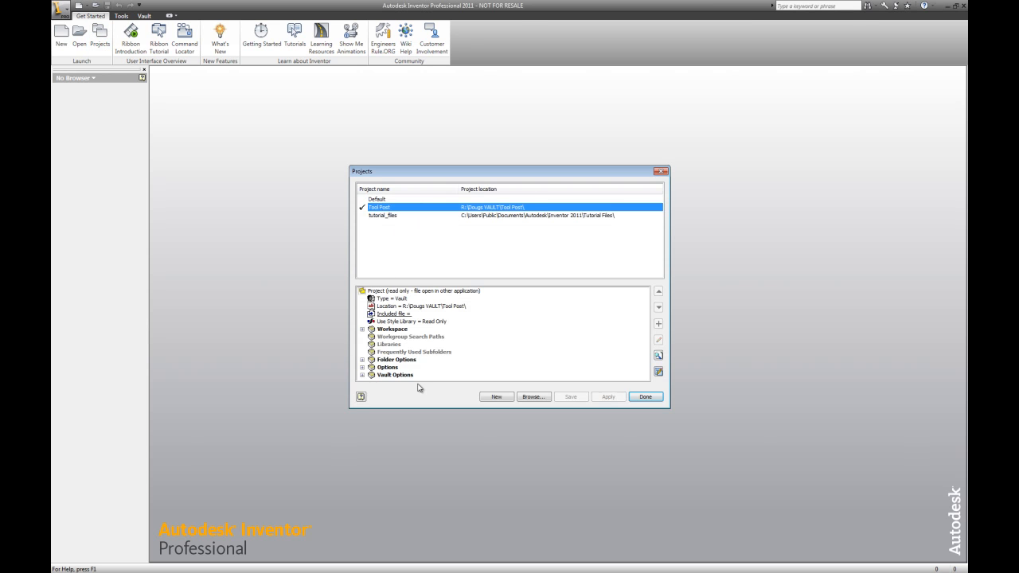
left_click(497, 397)
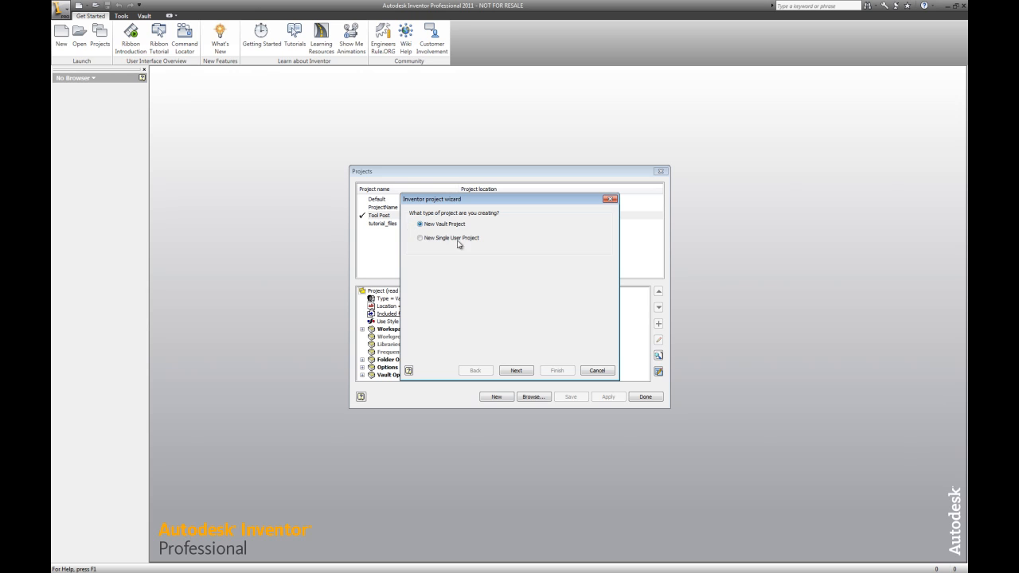
left_click(517, 371)
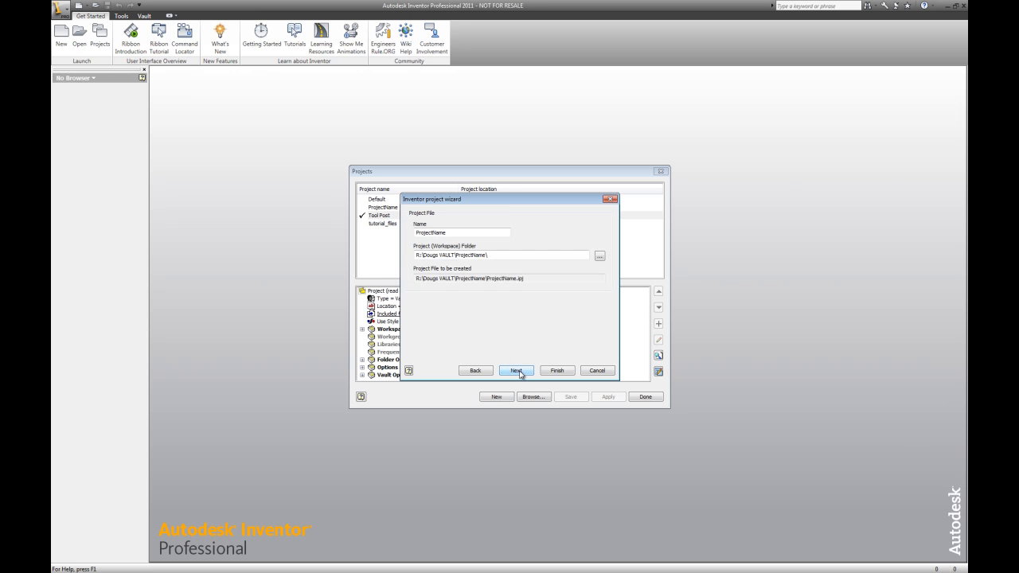
left_click(417, 255)
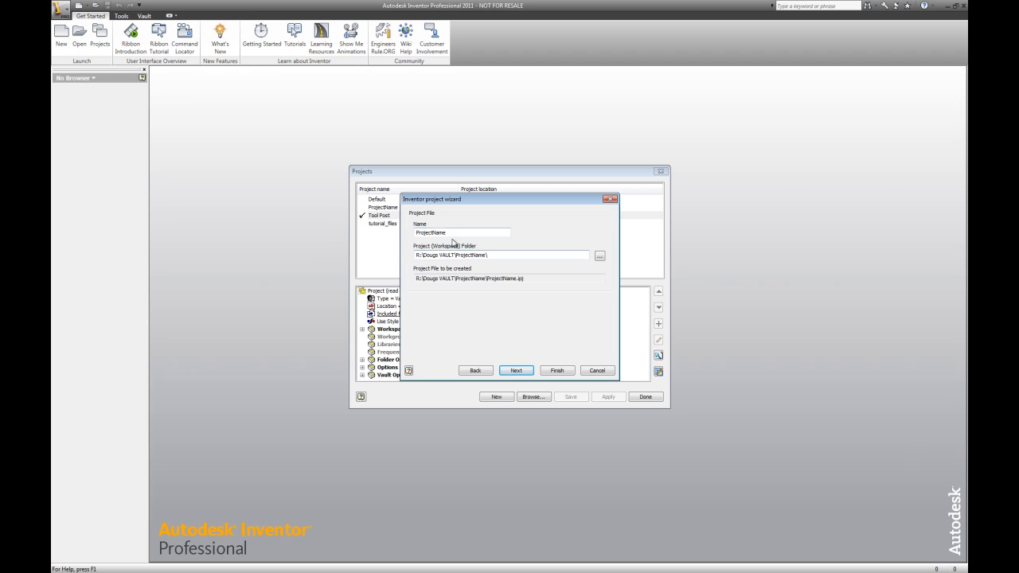
double_click(452, 232)
type("Jaa")
type("k Screw ")
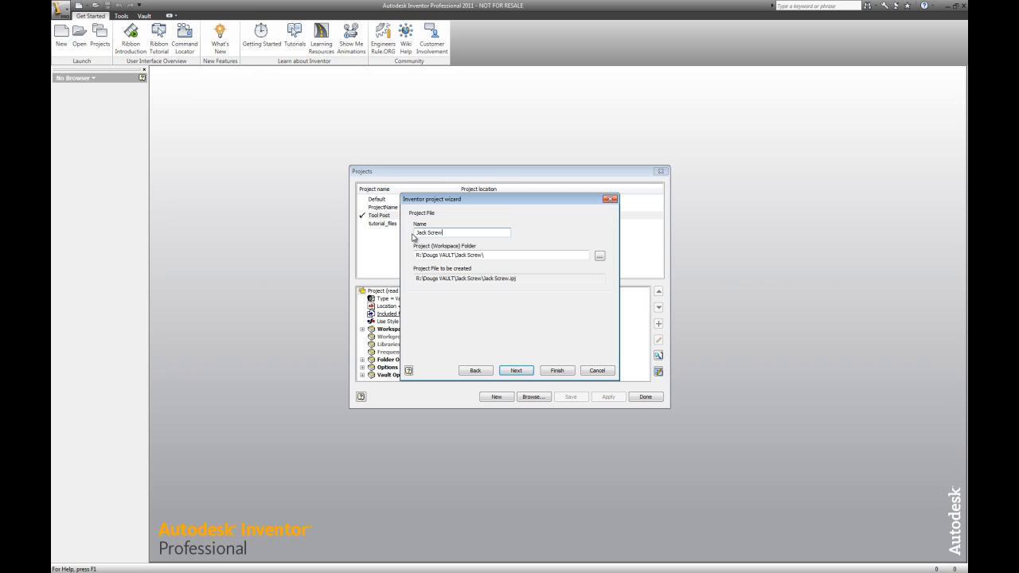
type("Assembley")
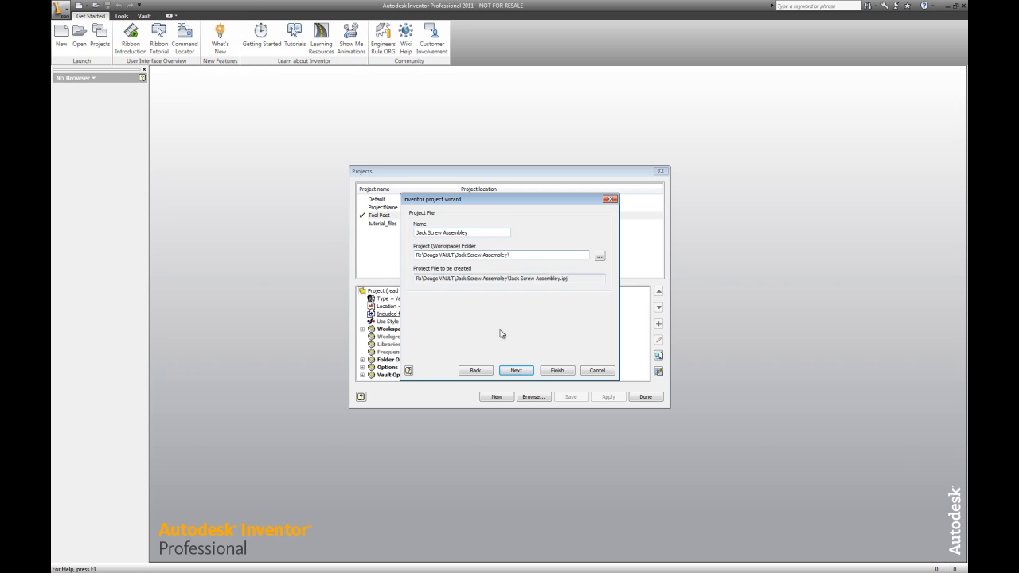
left_click(557, 372)
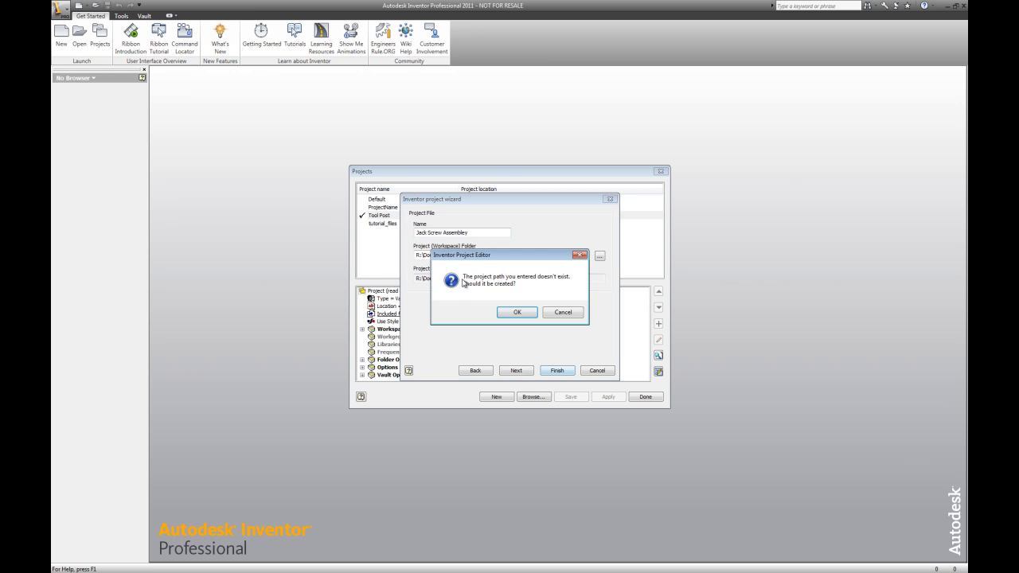
left_click(516, 313)
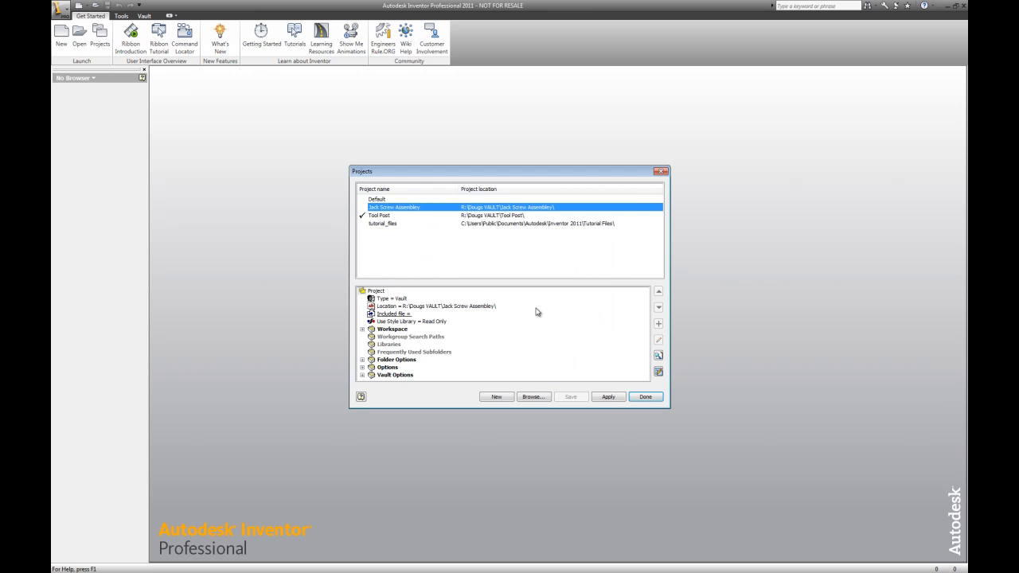
Make Jack Screw Assembley the active project and close the project manager
left_click(610, 398)
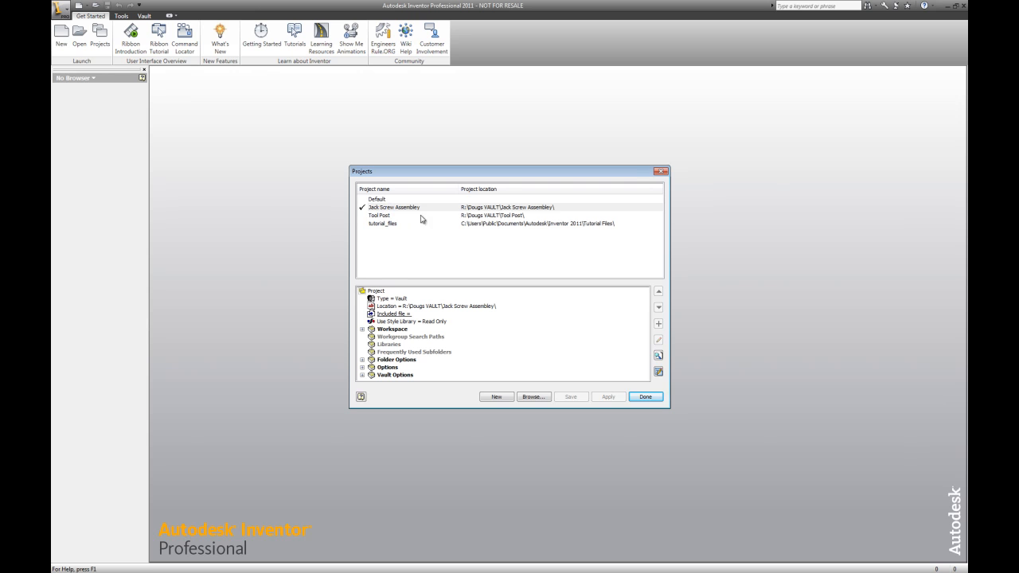
left_click(647, 398)
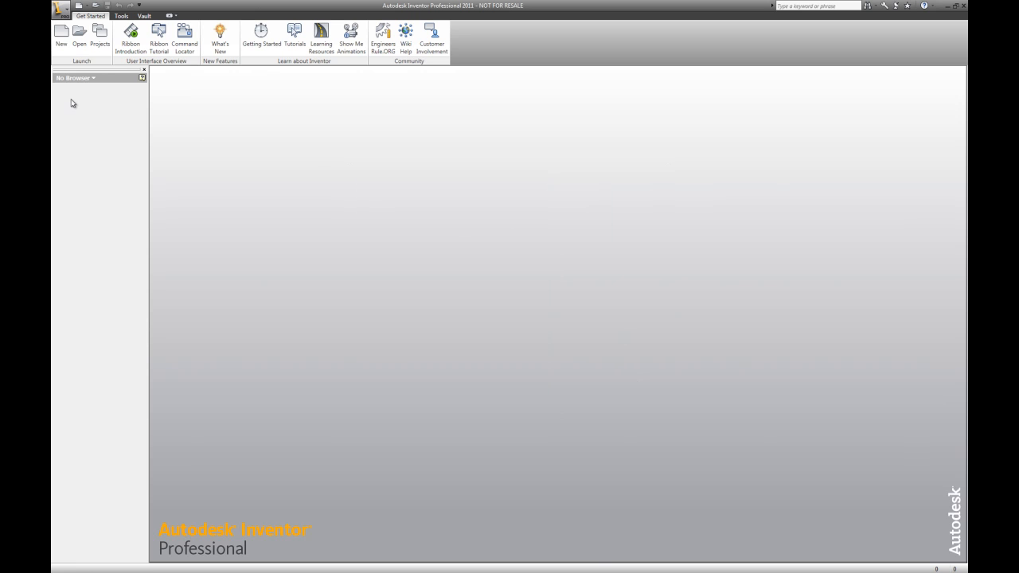
Start a new part from the English Standard (in).ipt template
left_click(62, 35)
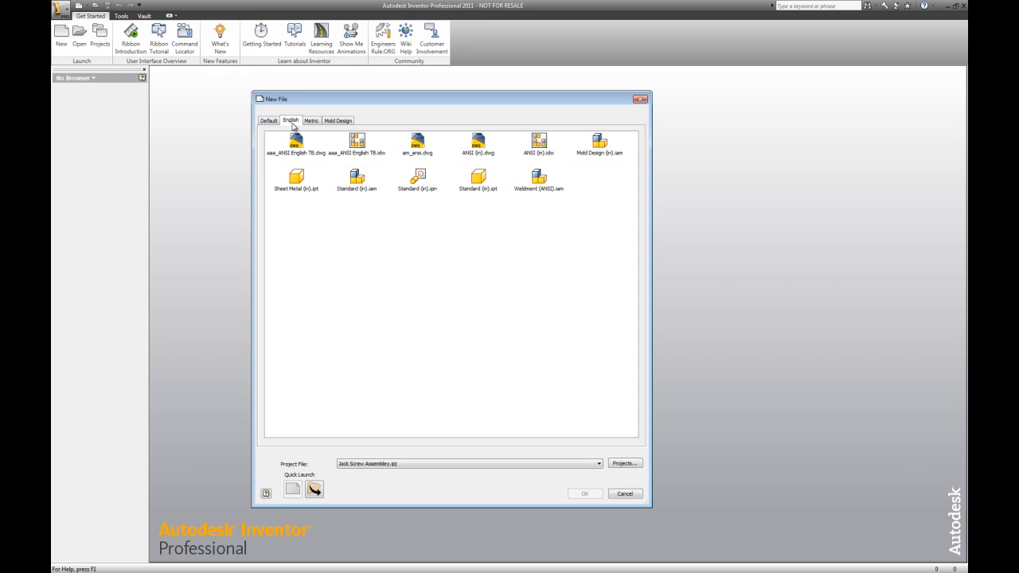
left_click(479, 182)
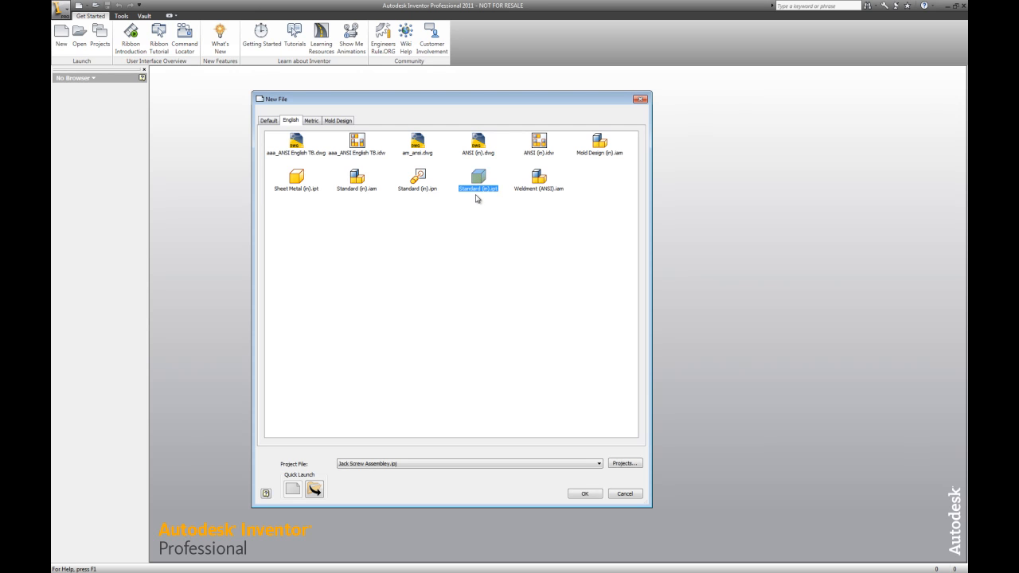
left_click(586, 493)
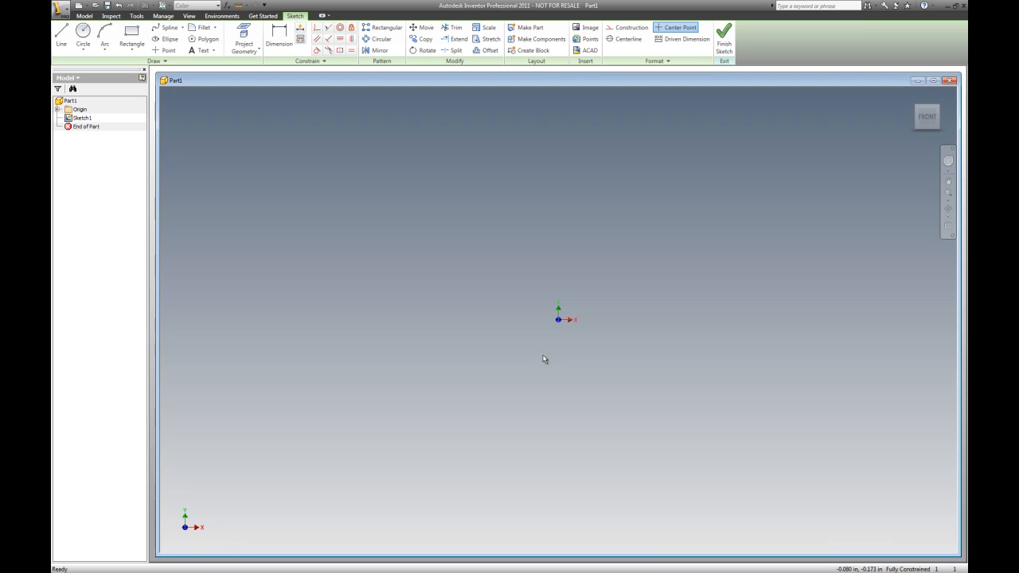
Maximize the part window and sketch a six-sided polygon centred on the origin
left_click(933, 80)
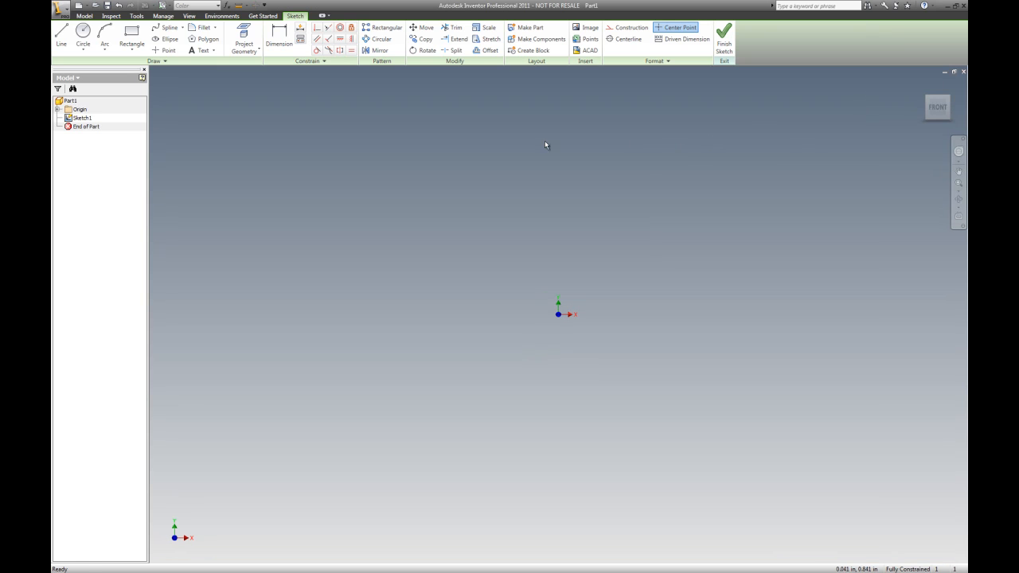
left_click(208, 40)
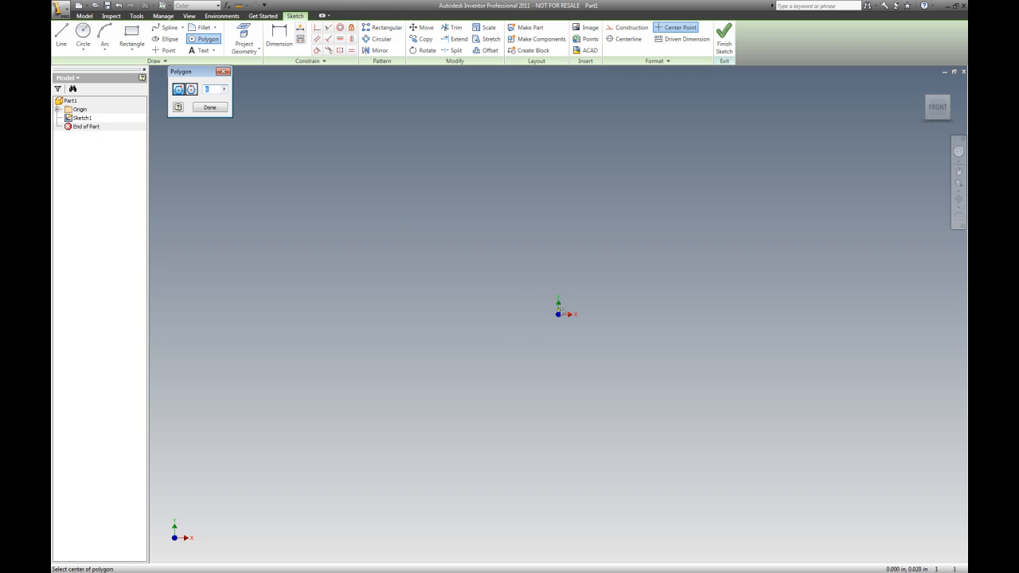
left_click(558, 314)
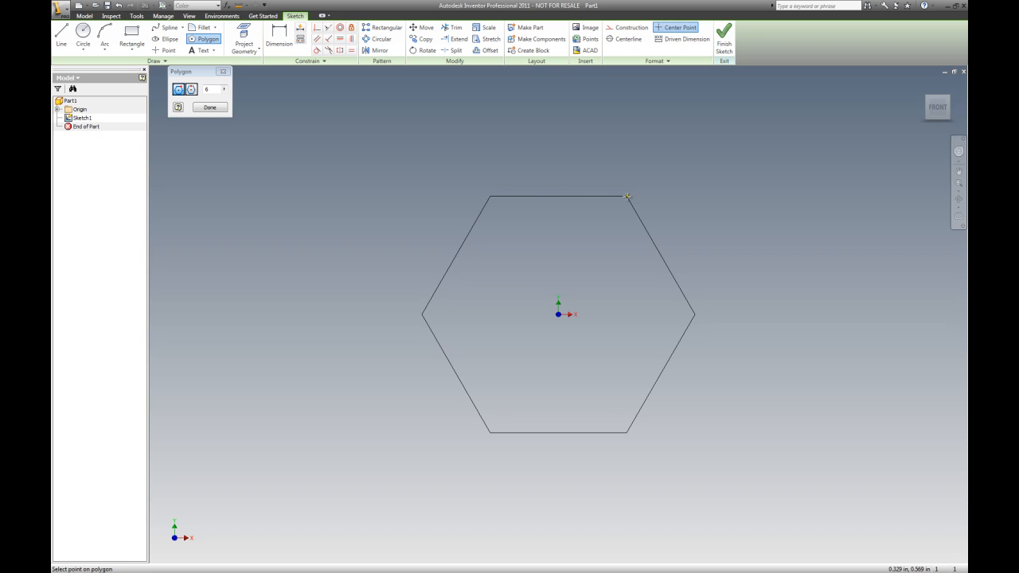
left_click(627, 196)
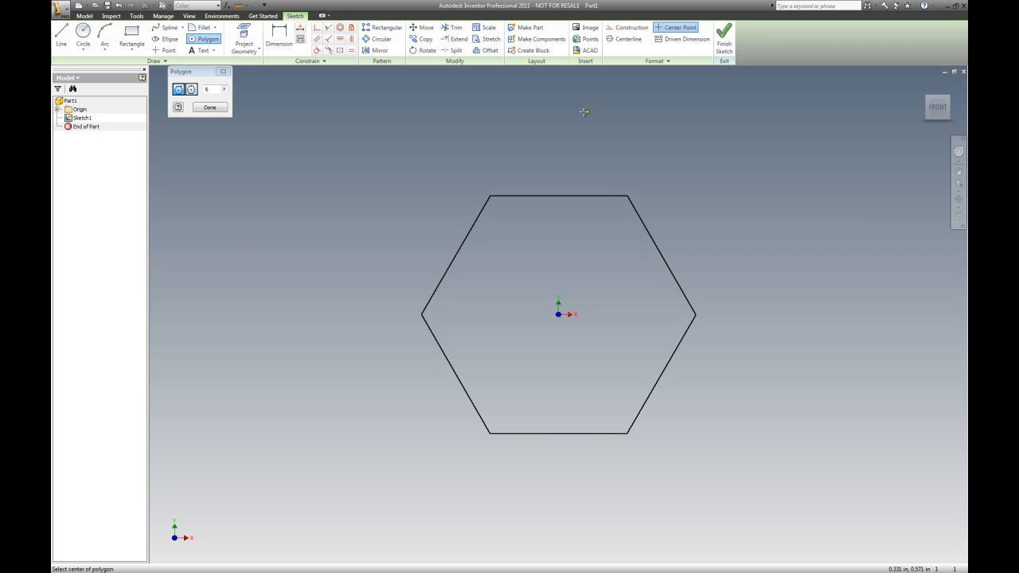
key("Escape")
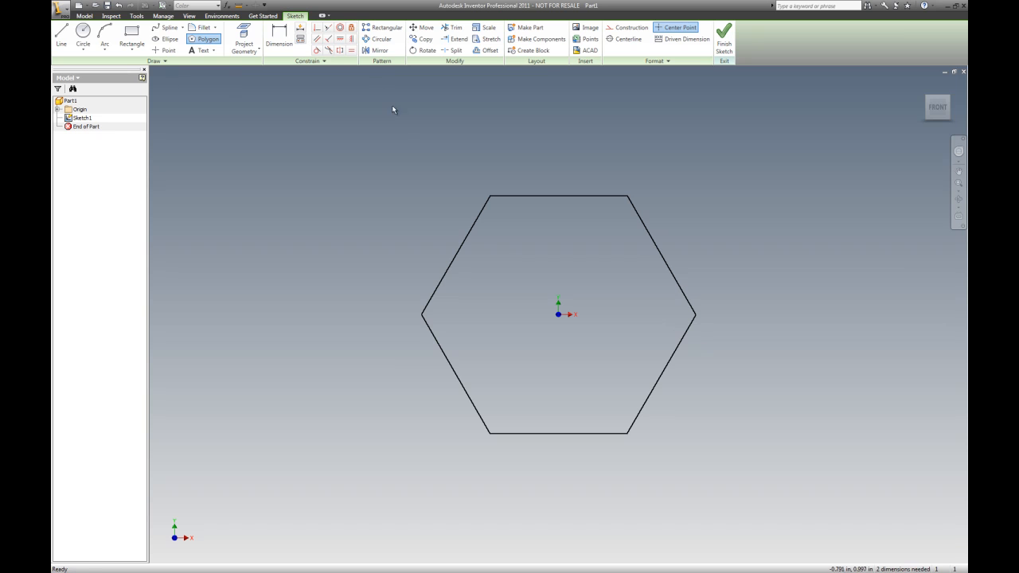
Try to constrain the hexagon's top edge horizontal
left_click(340, 40)
left_click(564, 195)
left_click(605, 197)
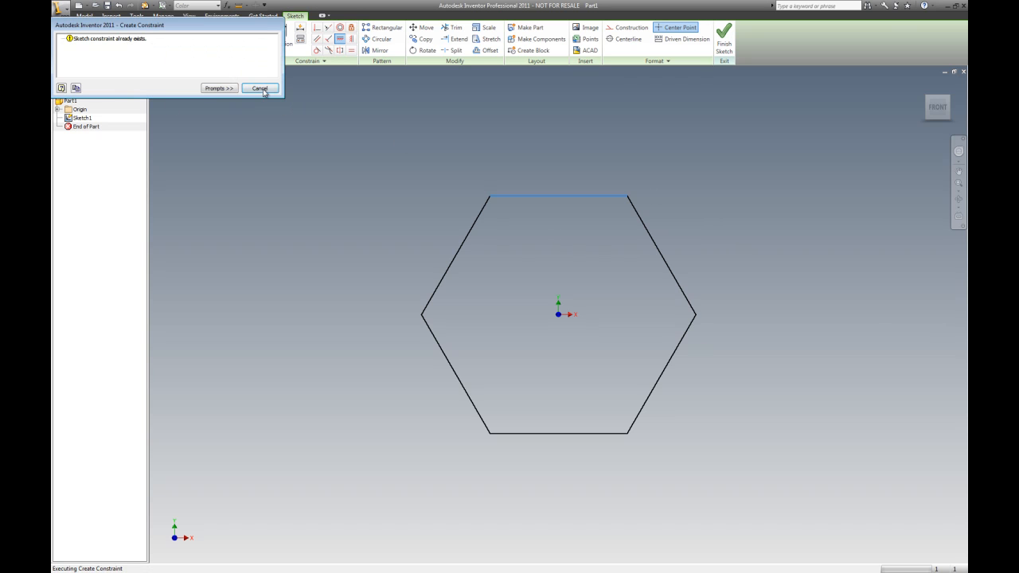
left_click(260, 89)
Dimension the distance across the hexagon's top and bottom flats as 0.94 in
left_click(279, 36)
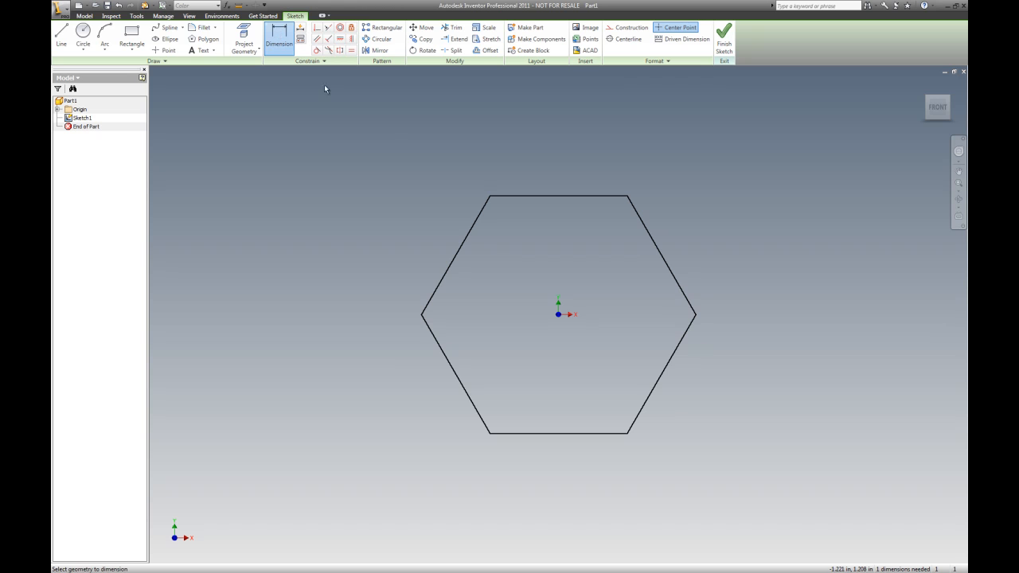
left_click(518, 197)
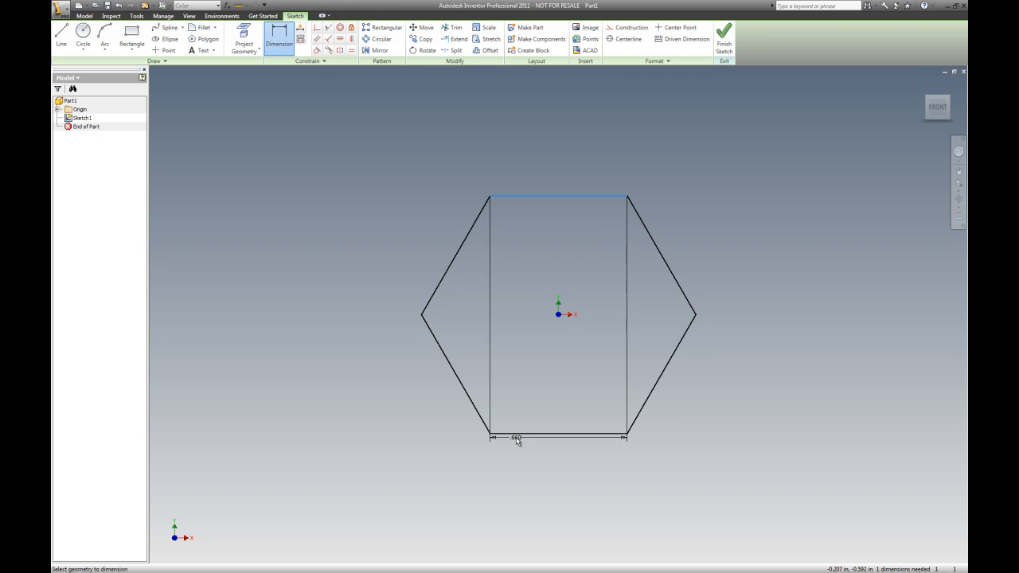
left_click(516, 434)
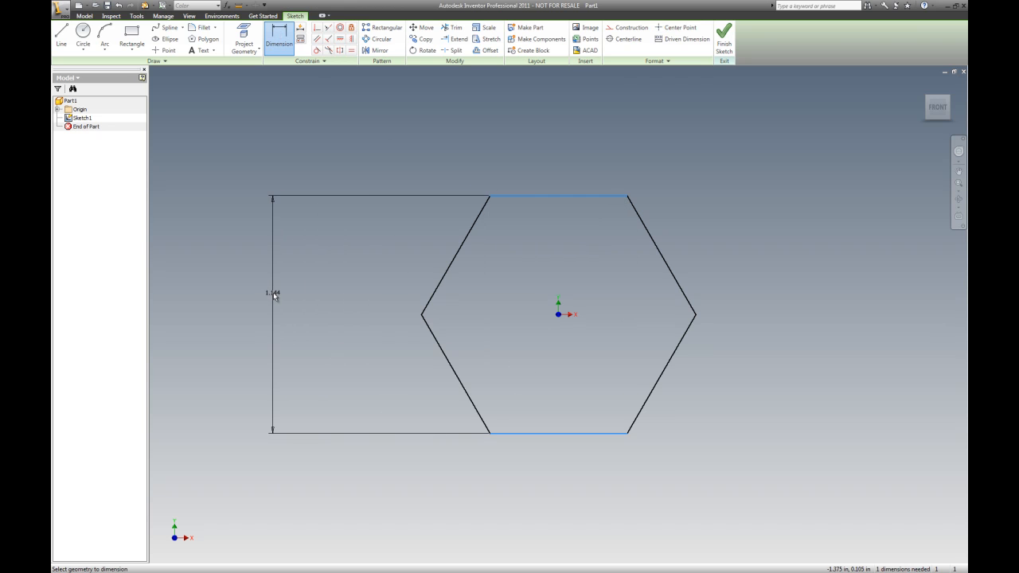
left_click(273, 294)
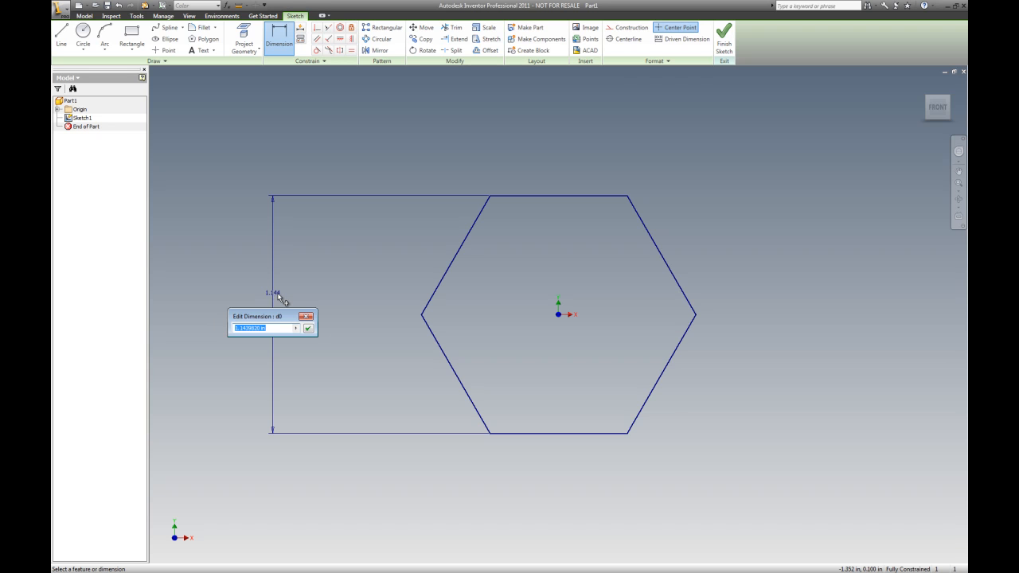
type("1.")
type("94")
key("Return")
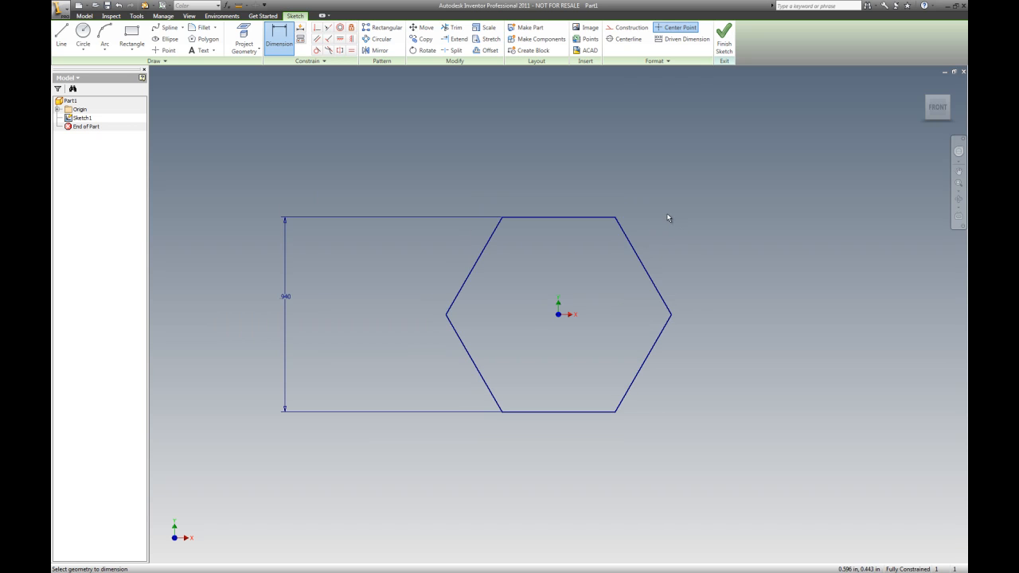
Finish the sketch and extrude the hexagon profile 0.55 in
left_click(723, 36)
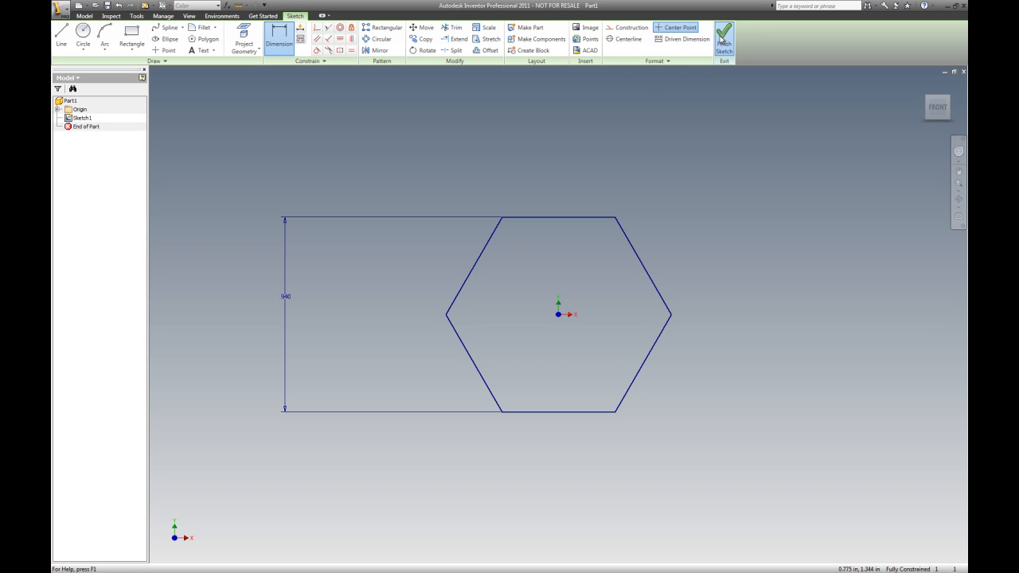
left_click(101, 36)
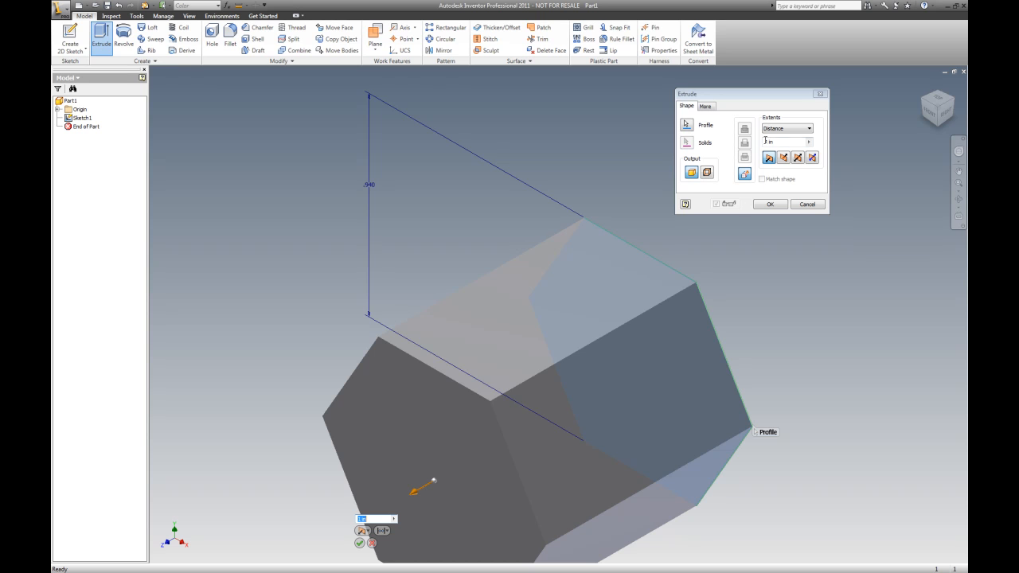
left_click(794, 143)
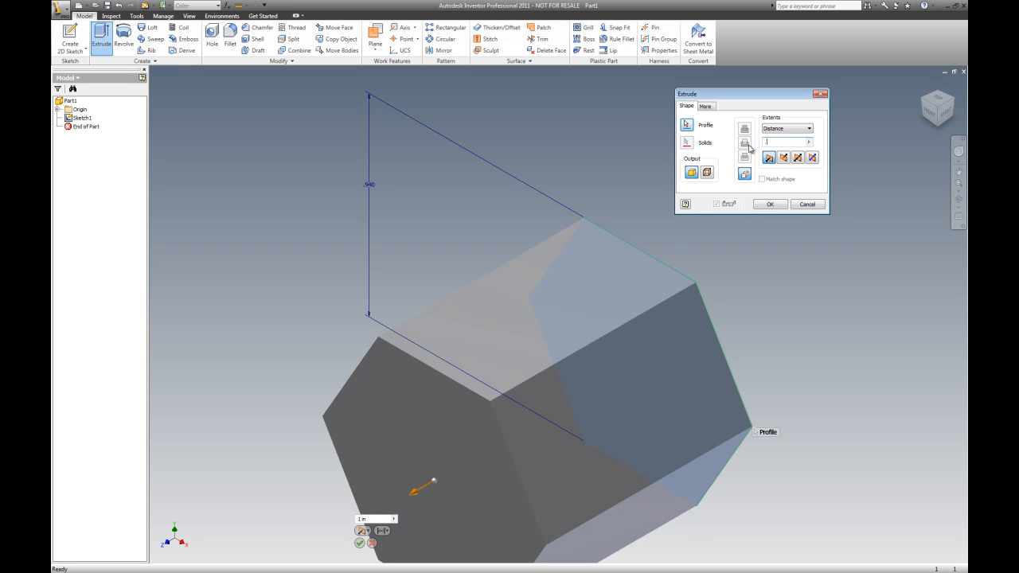
type(".55")
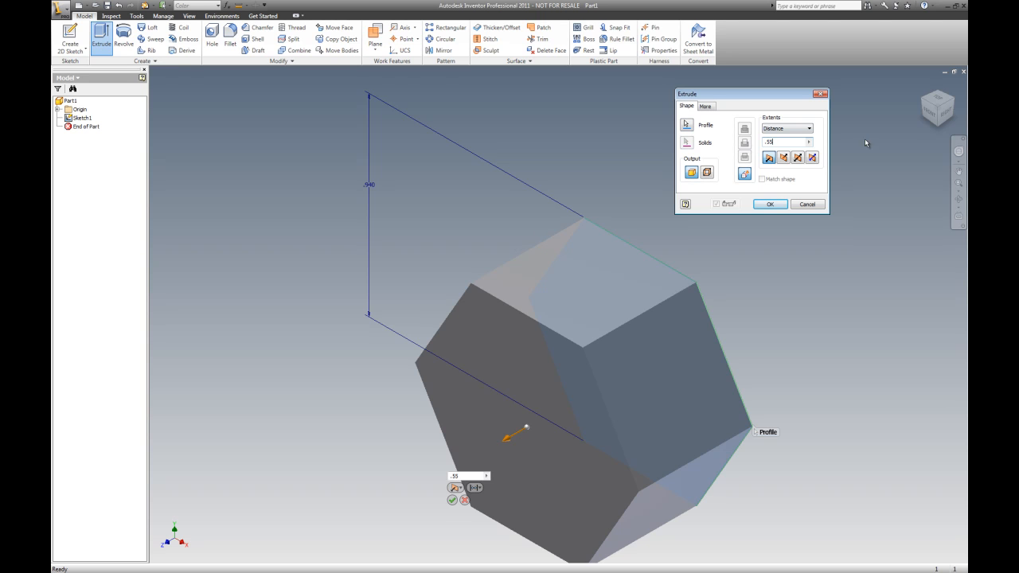
left_click(772, 206)
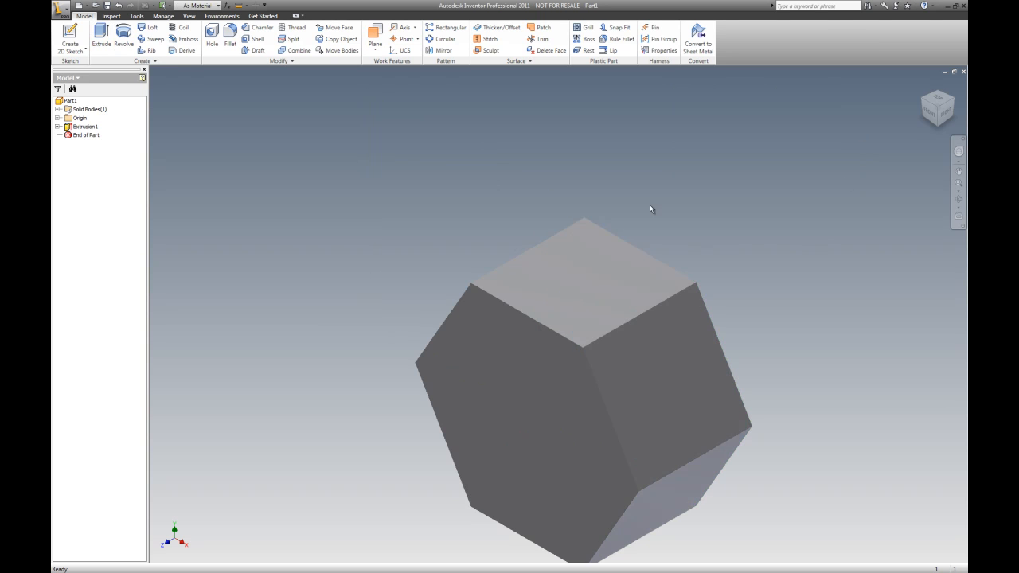
Redefine the current straight-on view of the nut as the Front view
scroll(574, 246, "down", 4)
scroll(646, 272, "up", 5)
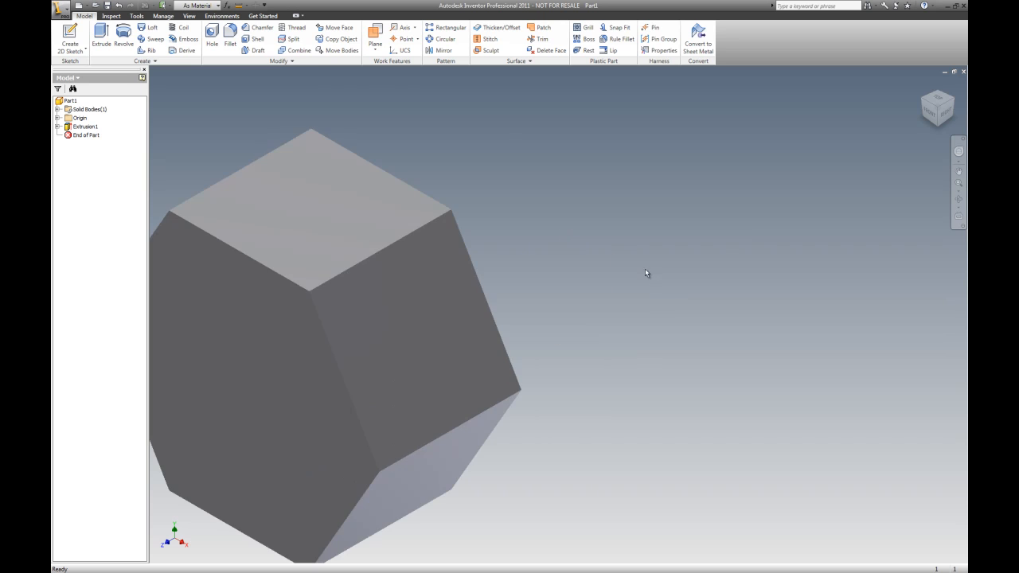
scroll(629, 256, "down", 3)
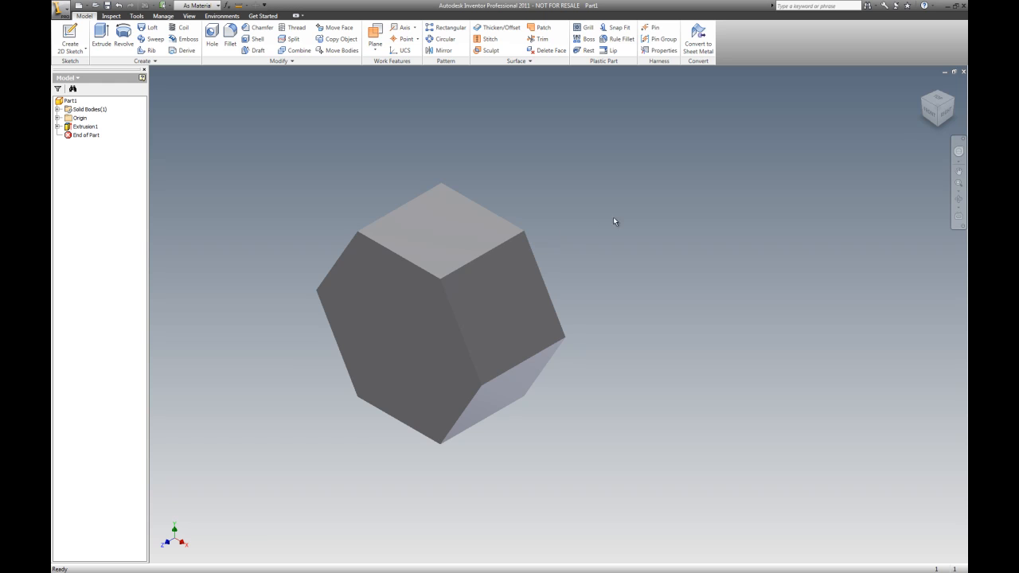
left_click(934, 118)
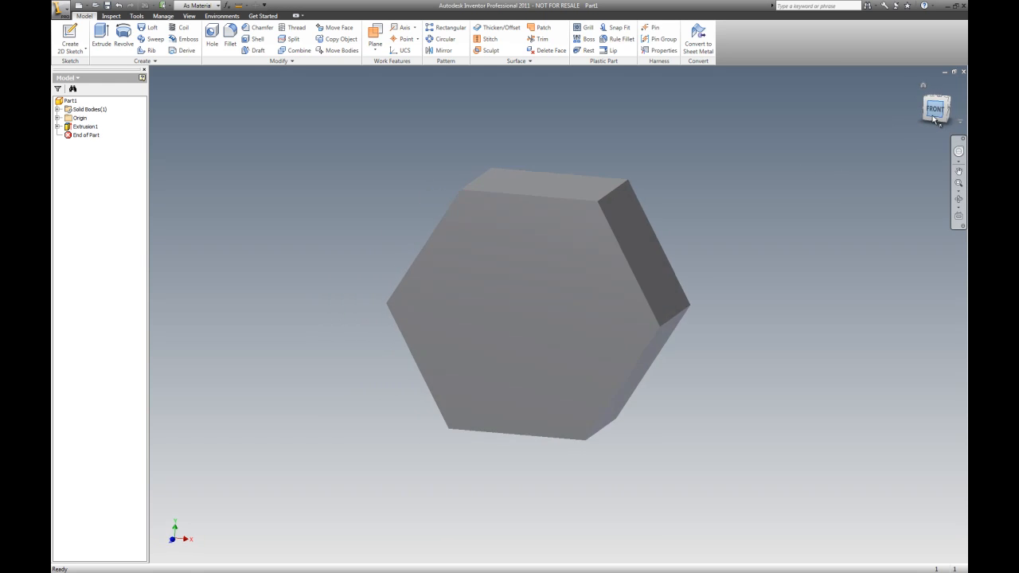
left_click(937, 90)
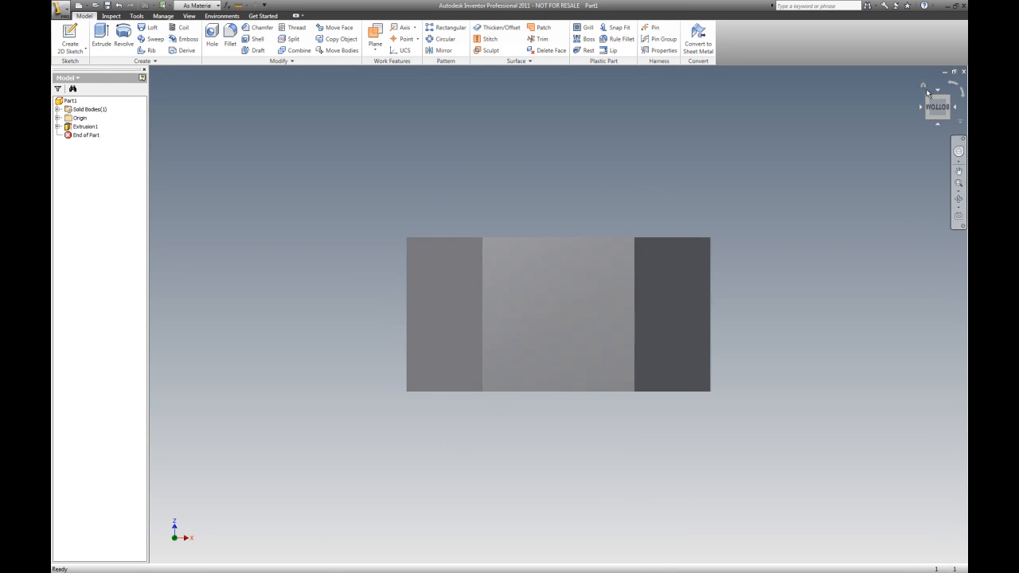
right_click(921, 83)
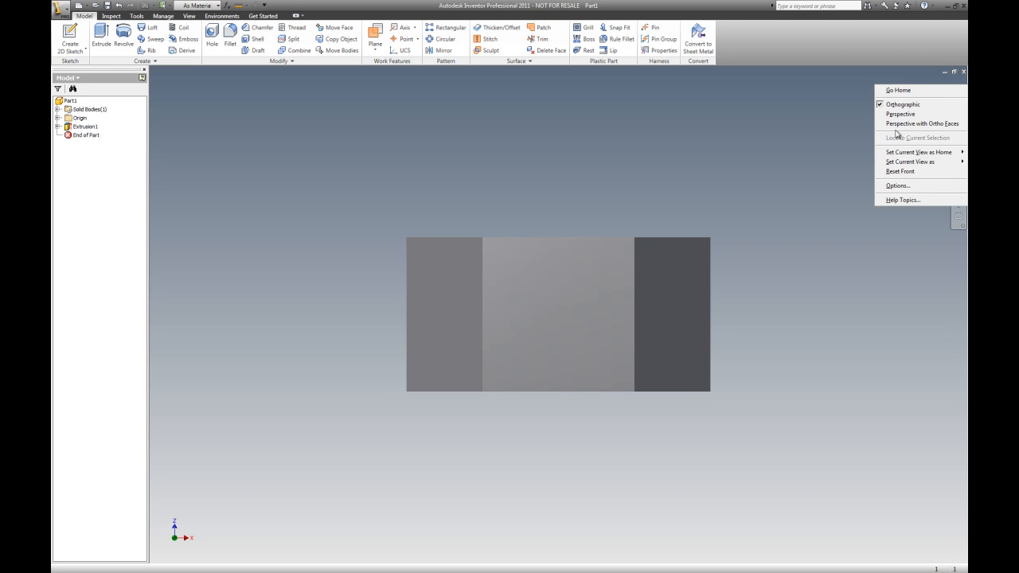
mouse_move(894, 167)
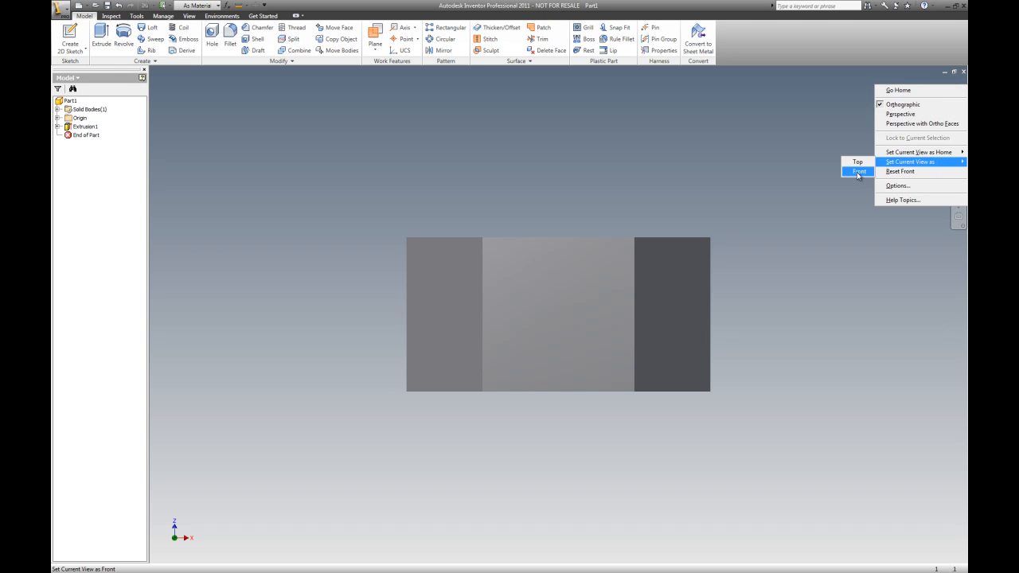
left_click(860, 172)
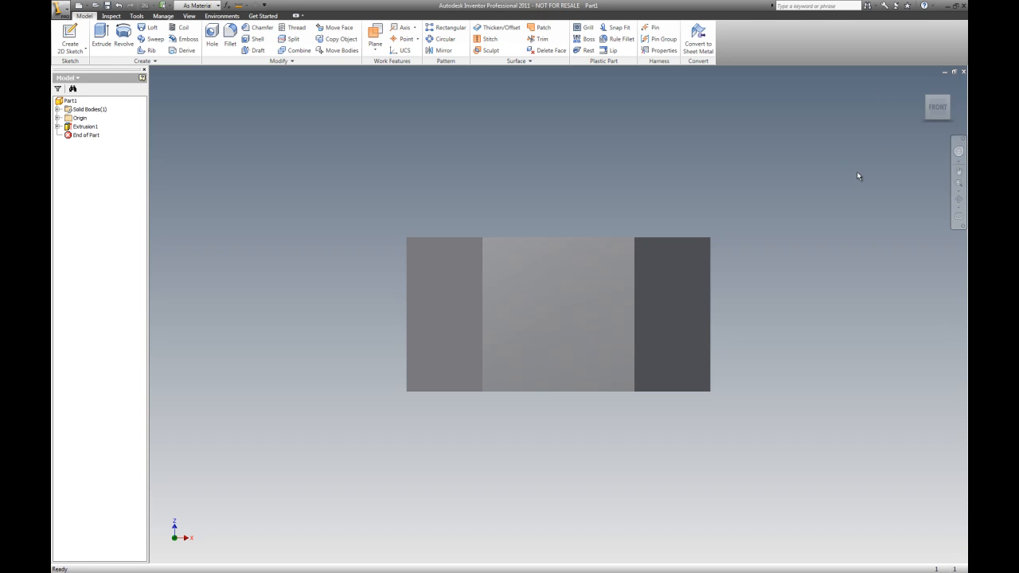
Set the current isometric view as the Home view with a fixed distance
left_click(949, 99)
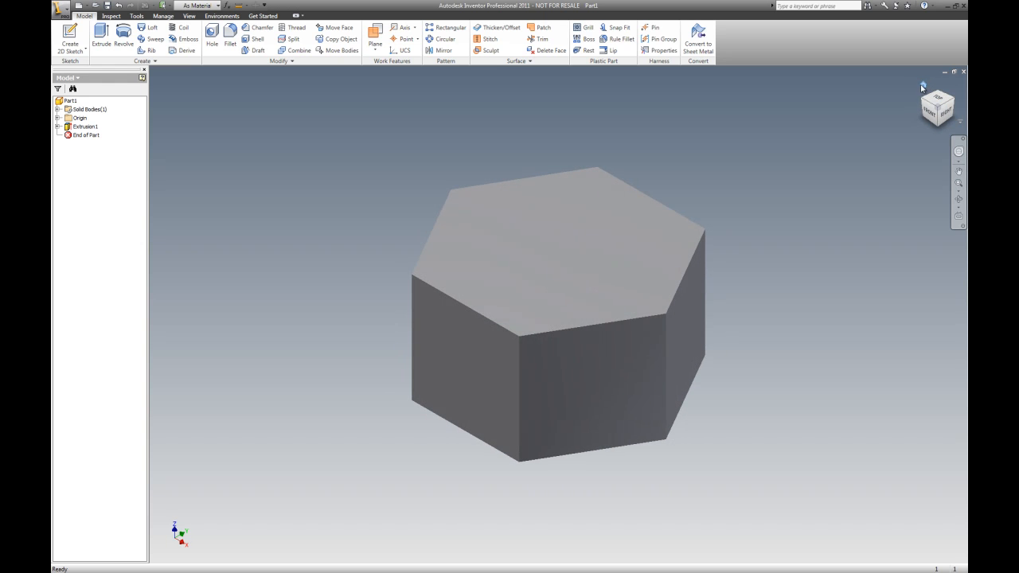
right_click(925, 86)
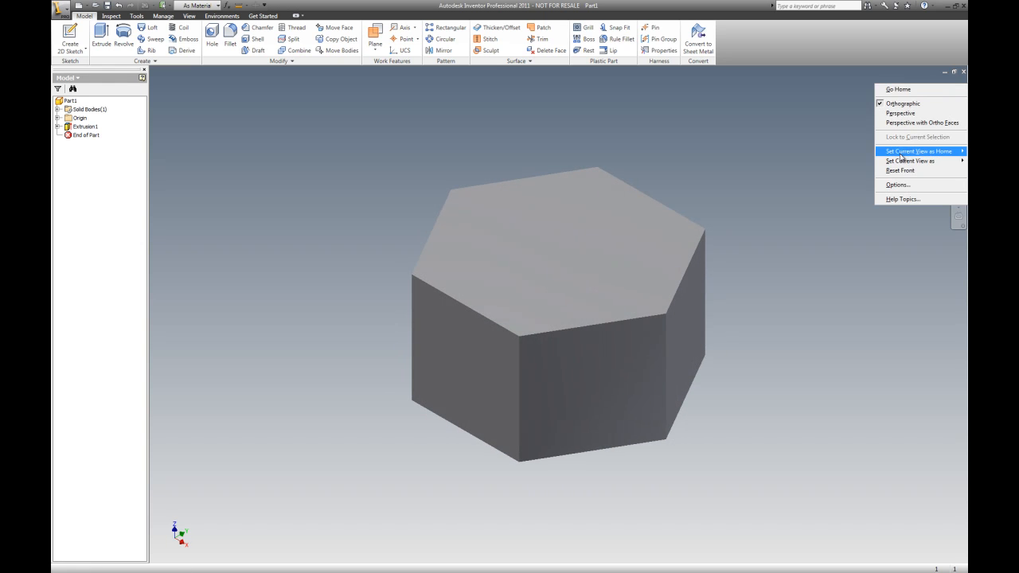
mouse_move(898, 162)
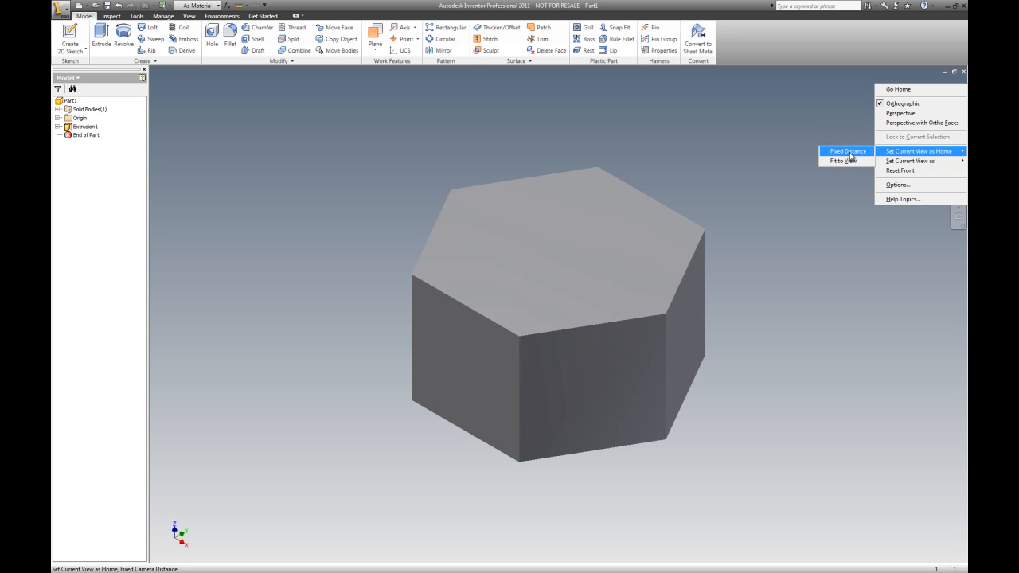
left_click(845, 161)
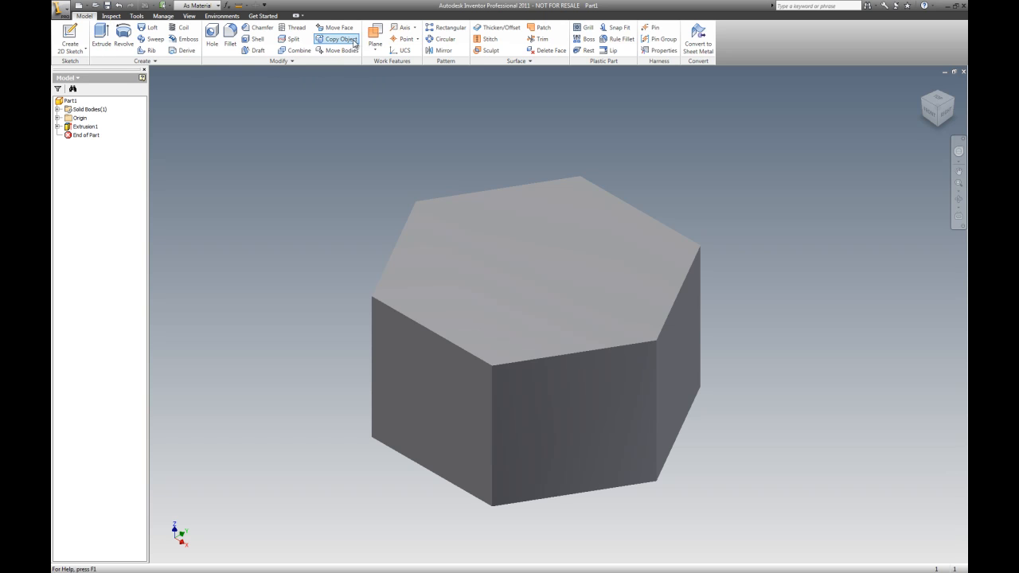
Create a work plane through a vertical edge of the hexagon, angled to the top face, crossing the nut
left_click(376, 31)
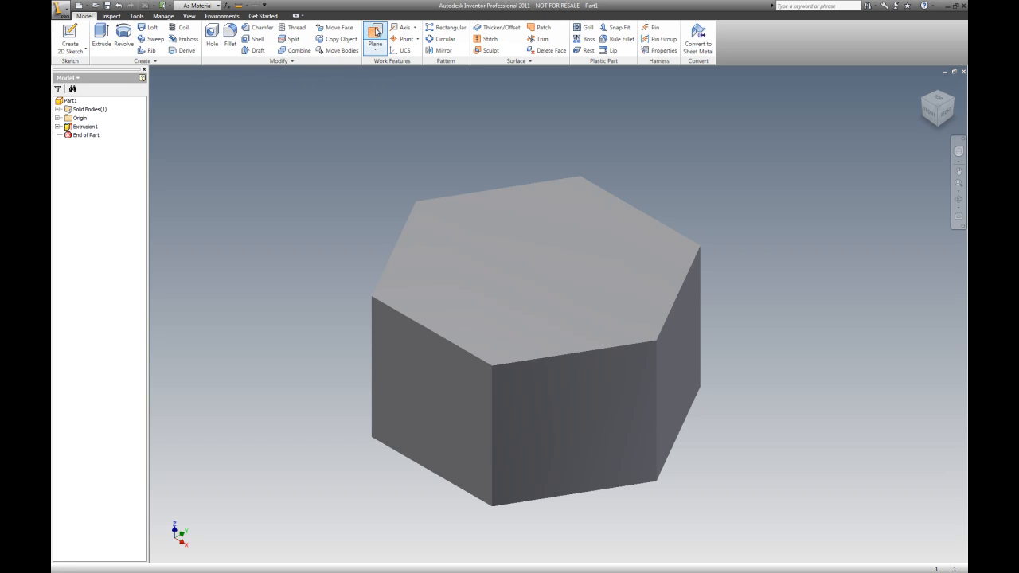
left_click(657, 381)
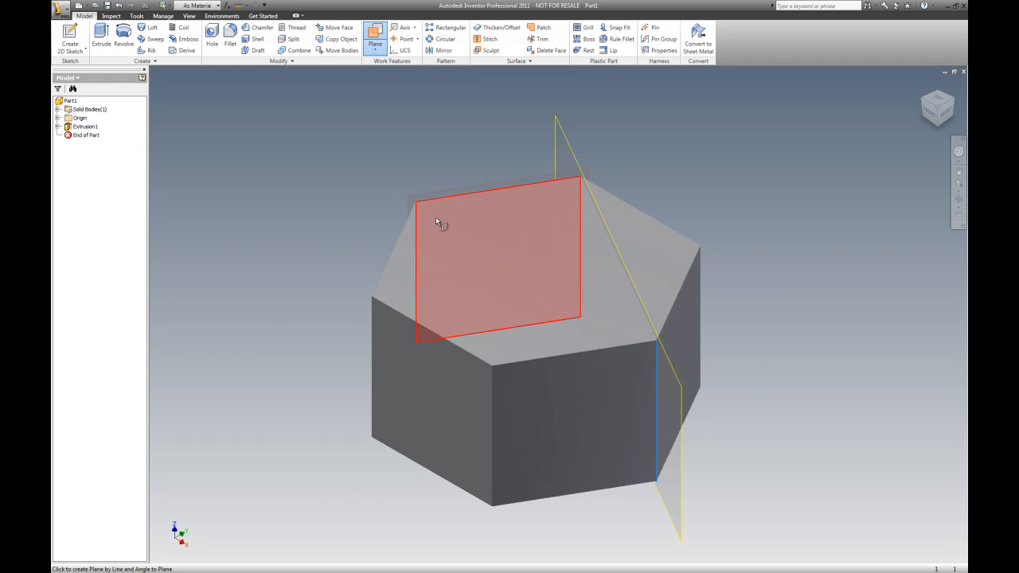
left_click(417, 221)
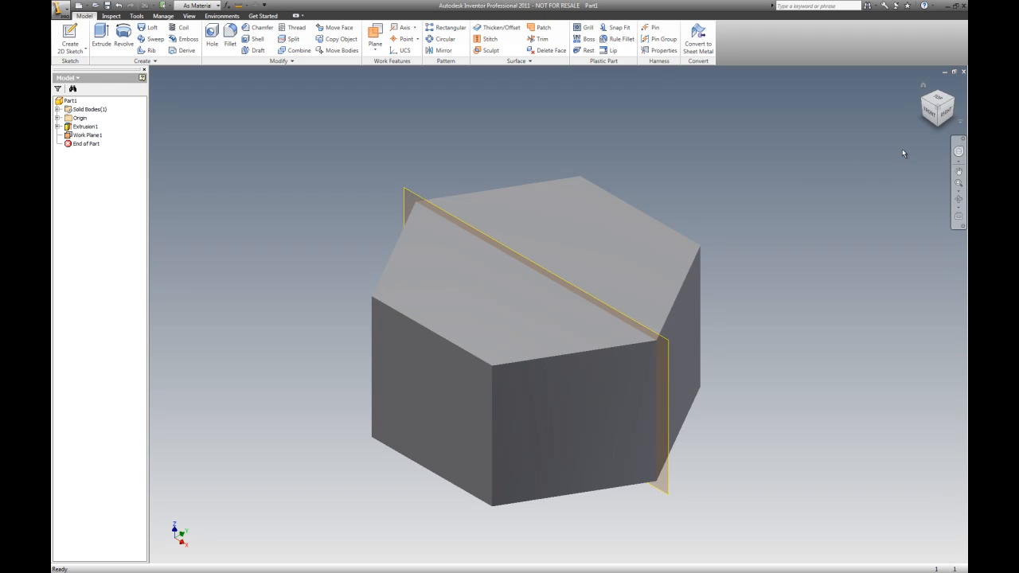
Switch the model's visual style to Wireframe
left_click(934, 117)
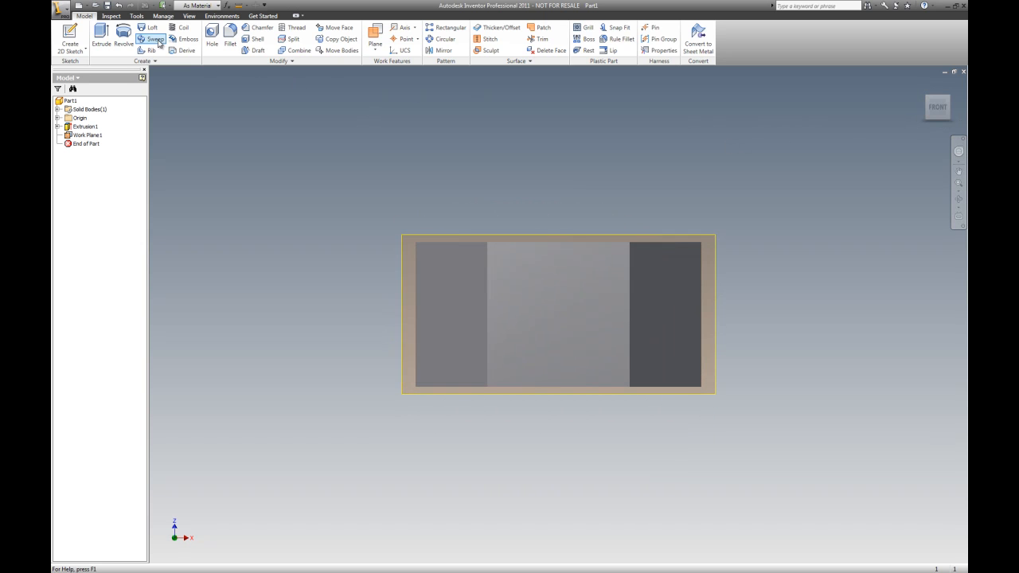
left_click(191, 16)
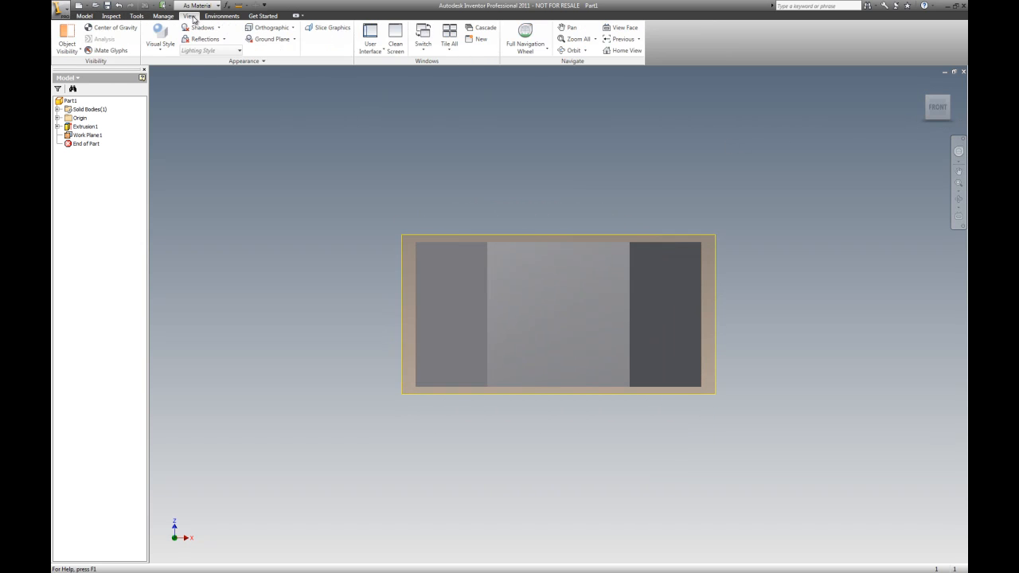
left_click(157, 36)
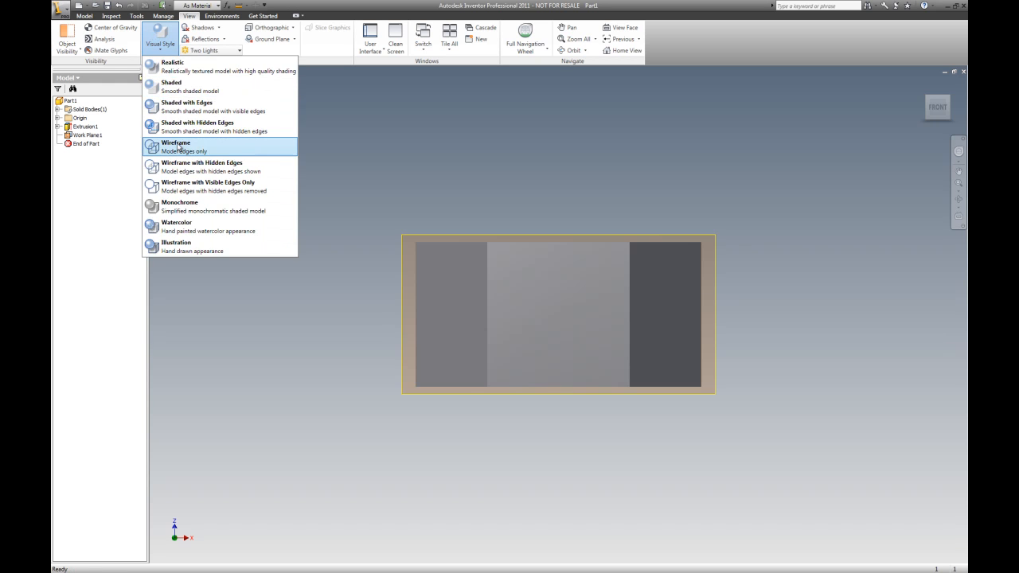
left_click(183, 146)
scroll(798, 221, "down", 3)
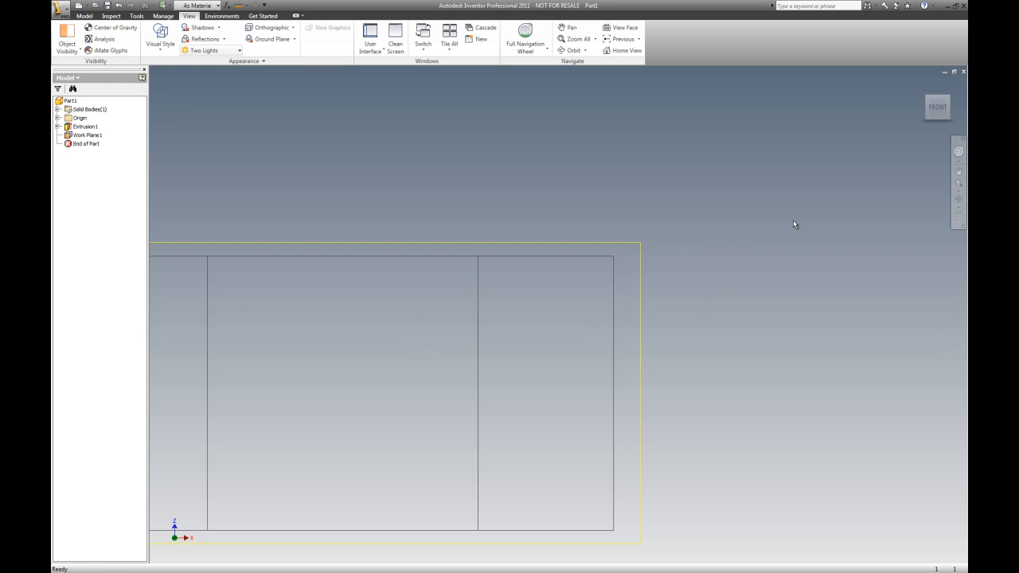
left_click(923, 86)
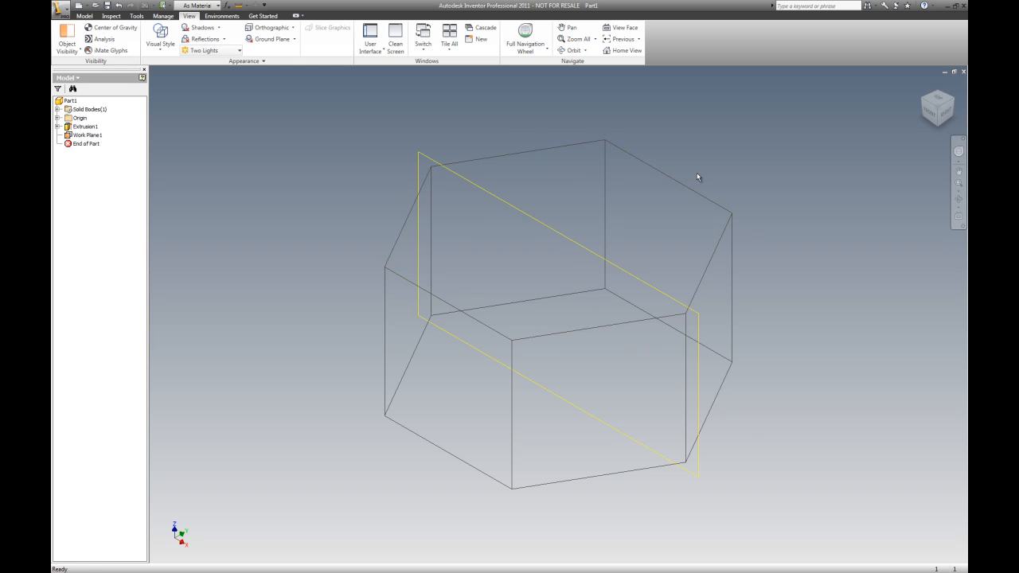
Start a new 2D sketch on the new work plane
left_click(85, 16)
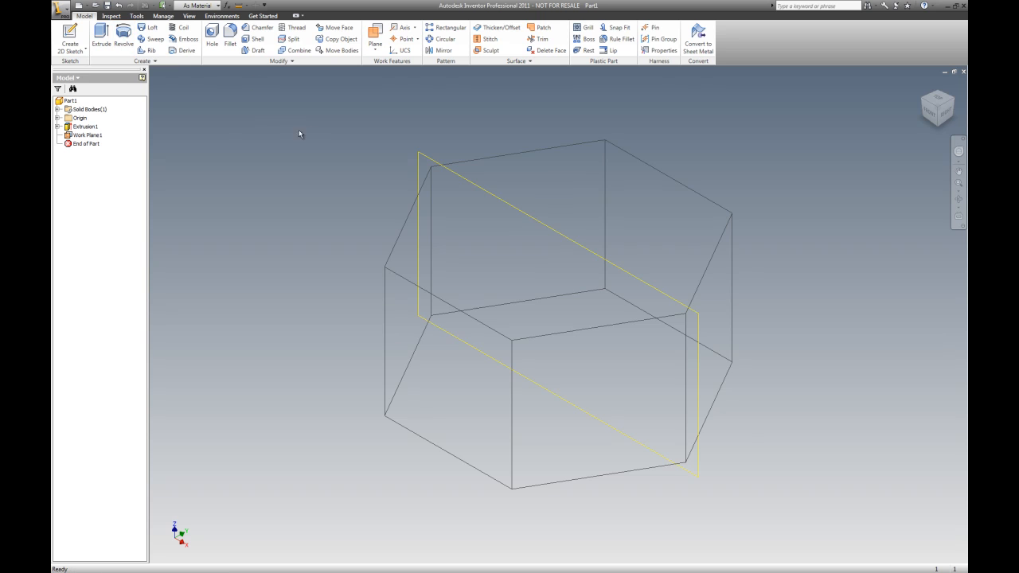
right_click(226, 139)
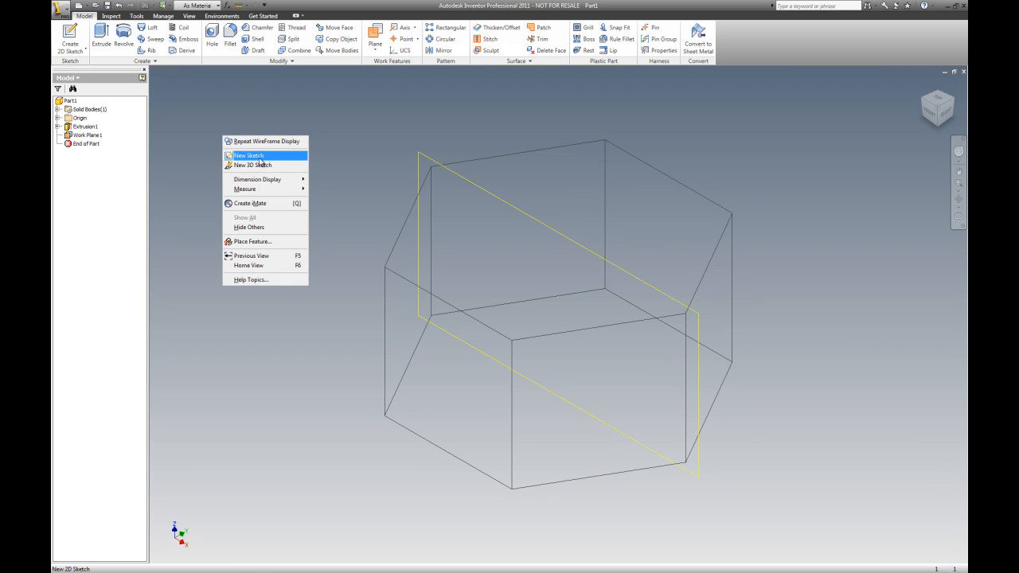
left_click(364, 128)
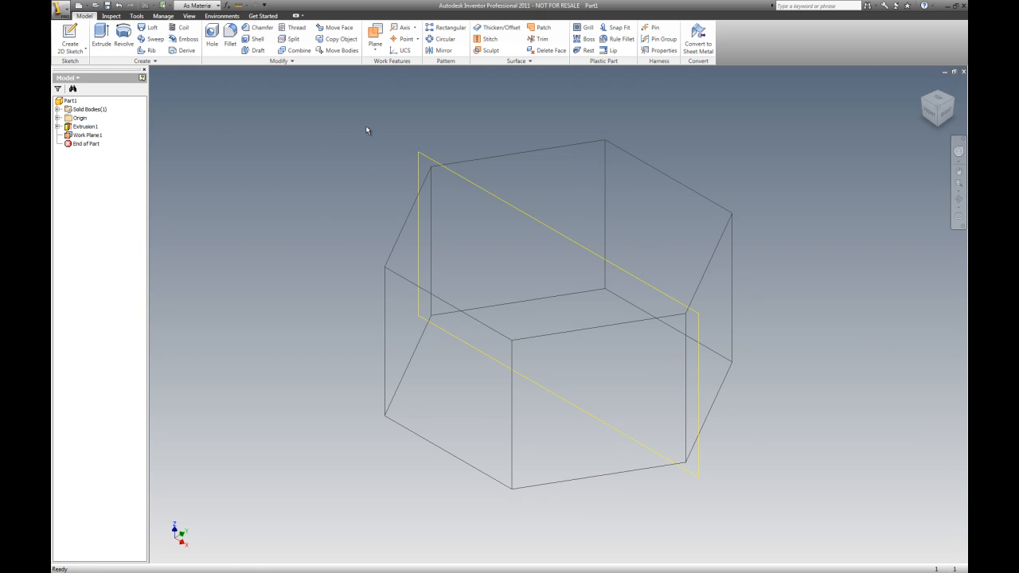
right_click(348, 134)
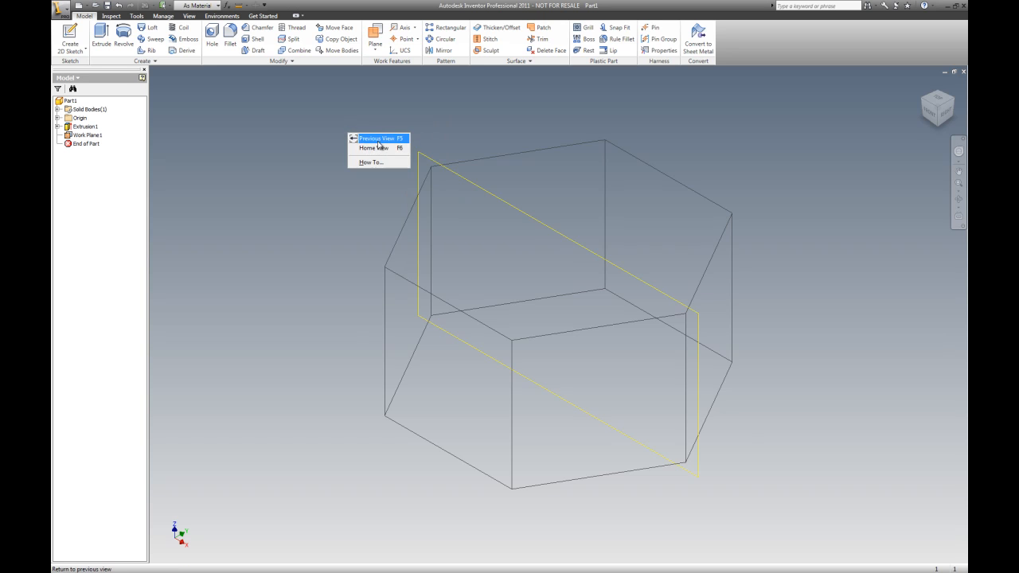
left_click(70, 35)
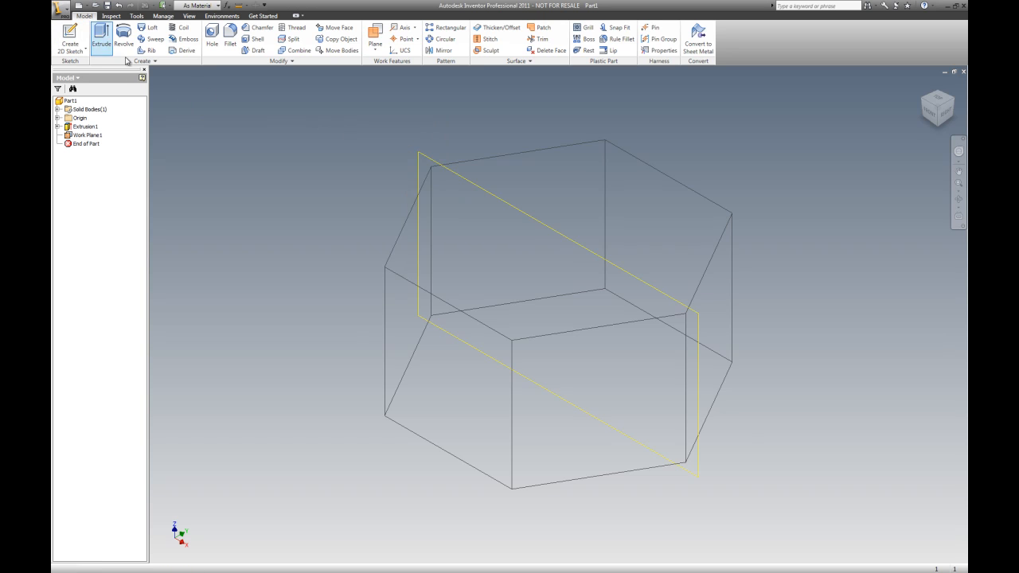
left_click(423, 156)
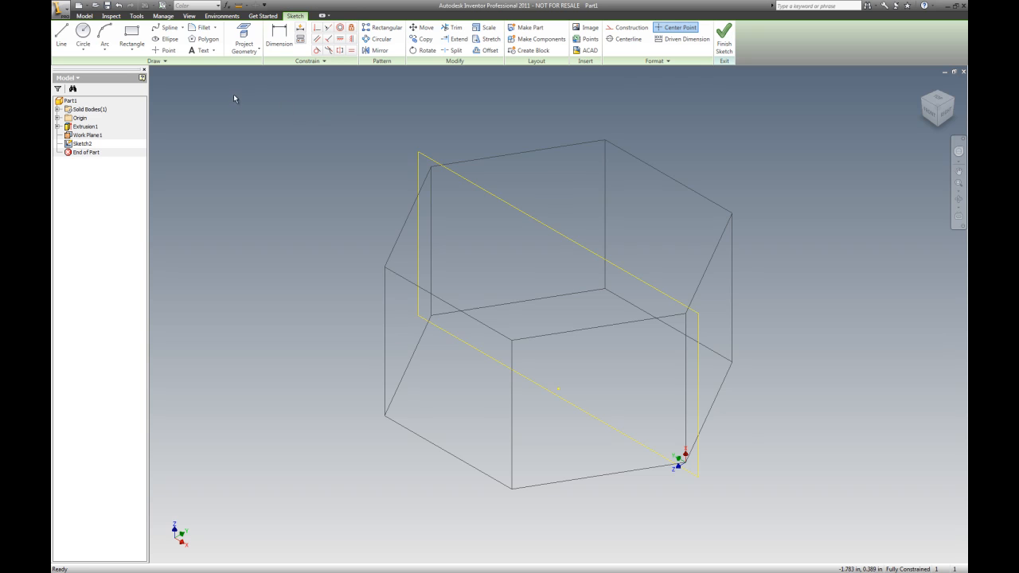
Project the hexagon's top edge and the side edge where the work plane cuts the nut into the sketch
left_click(244, 34)
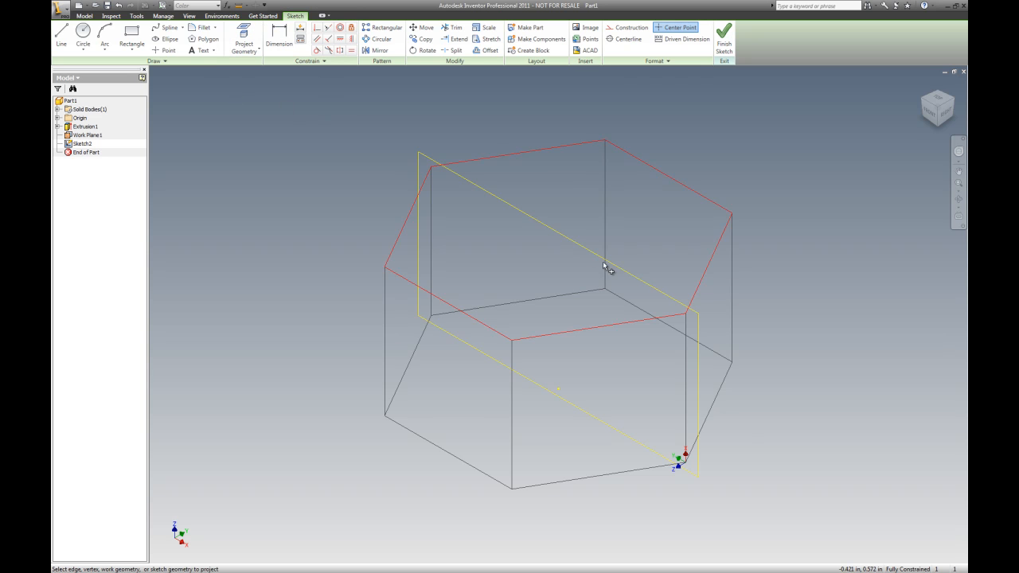
left_click(610, 330)
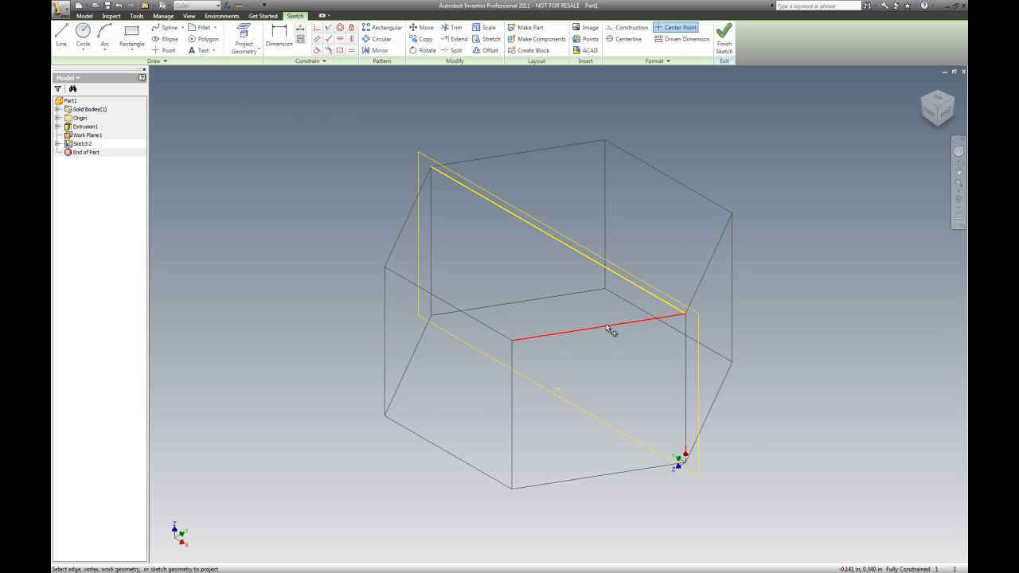
left_click(687, 339)
Draw a 0.050 in line at 60 degrees from the projected top corner of the nut's side
left_click(929, 105)
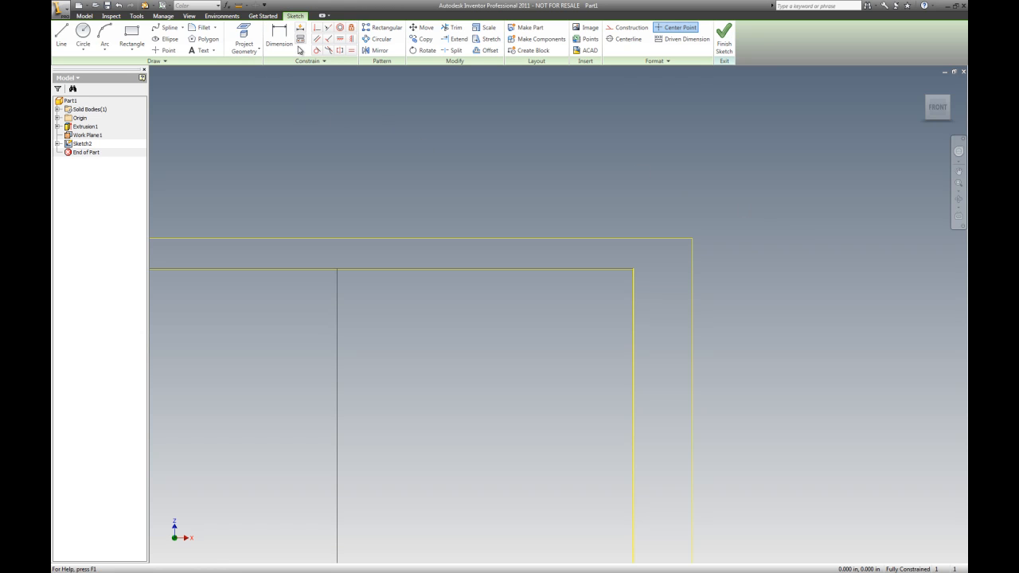
left_click(61, 36)
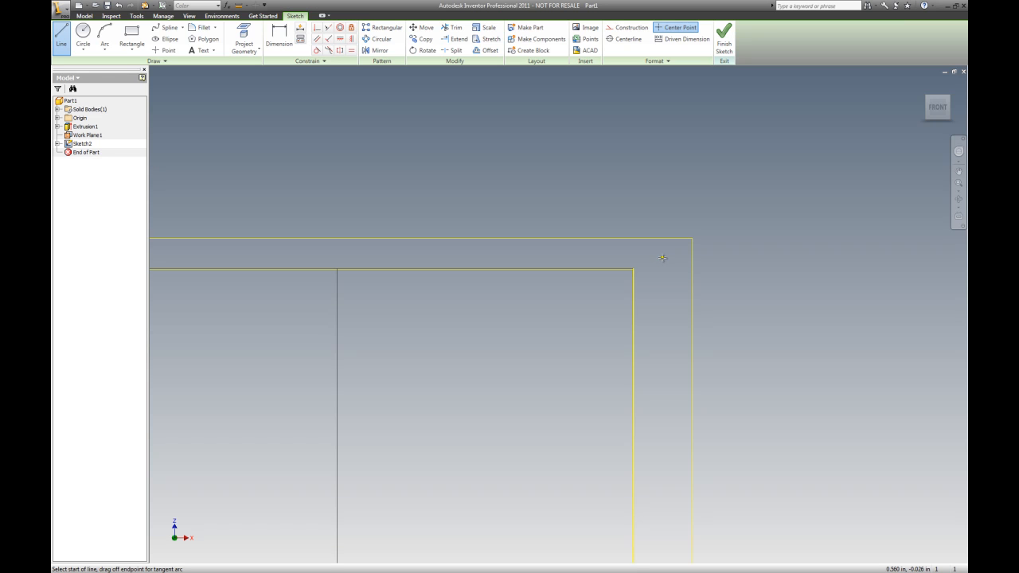
key("Escape")
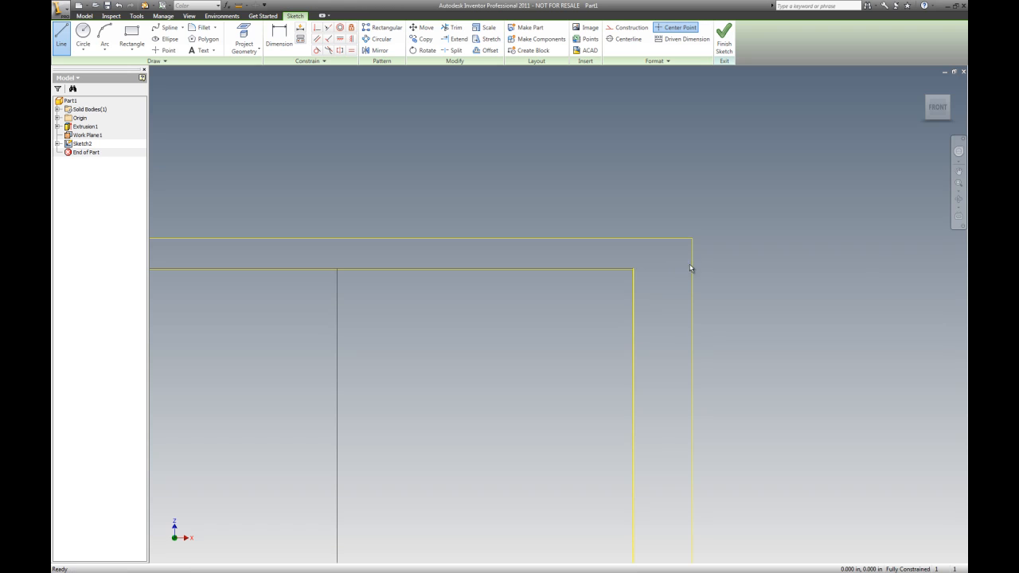
left_click(61, 36)
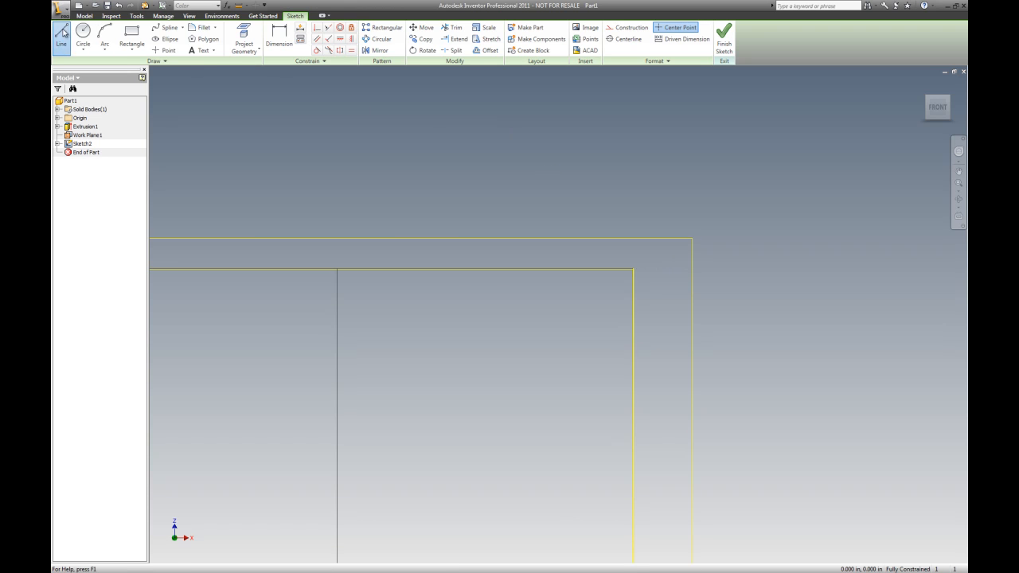
left_click(633, 305)
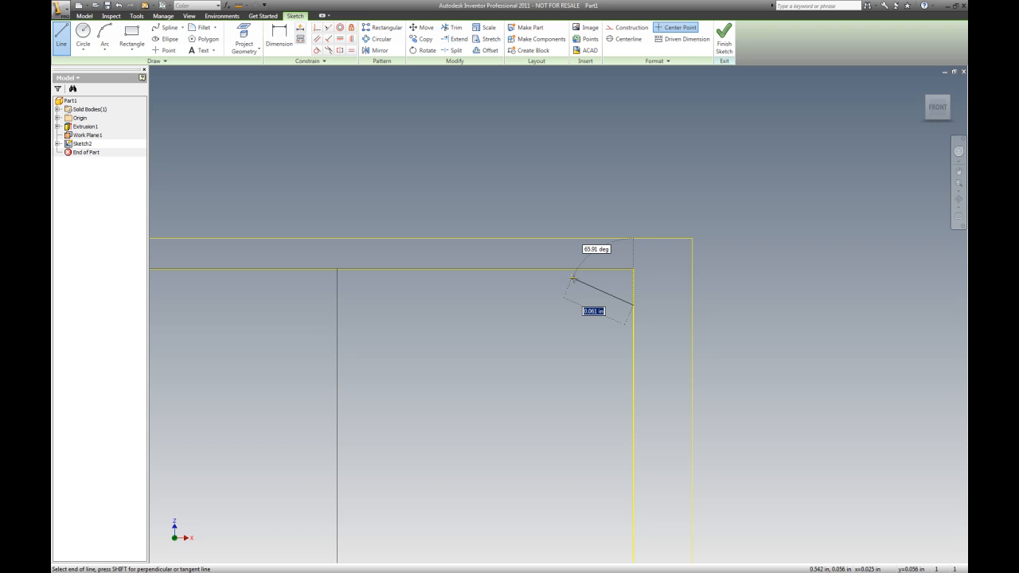
type(".")
key("Tab")
type("6")
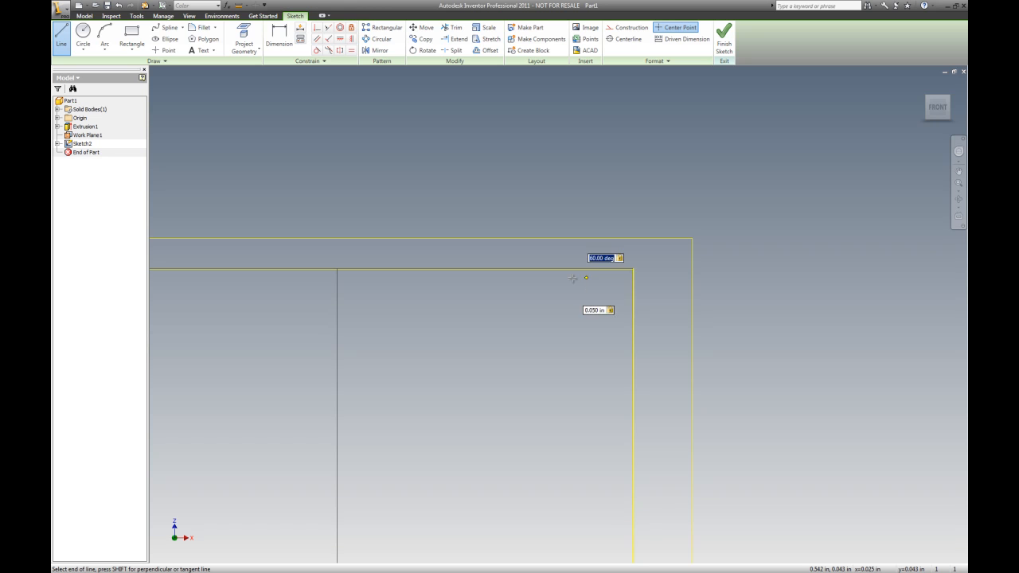
key("Return")
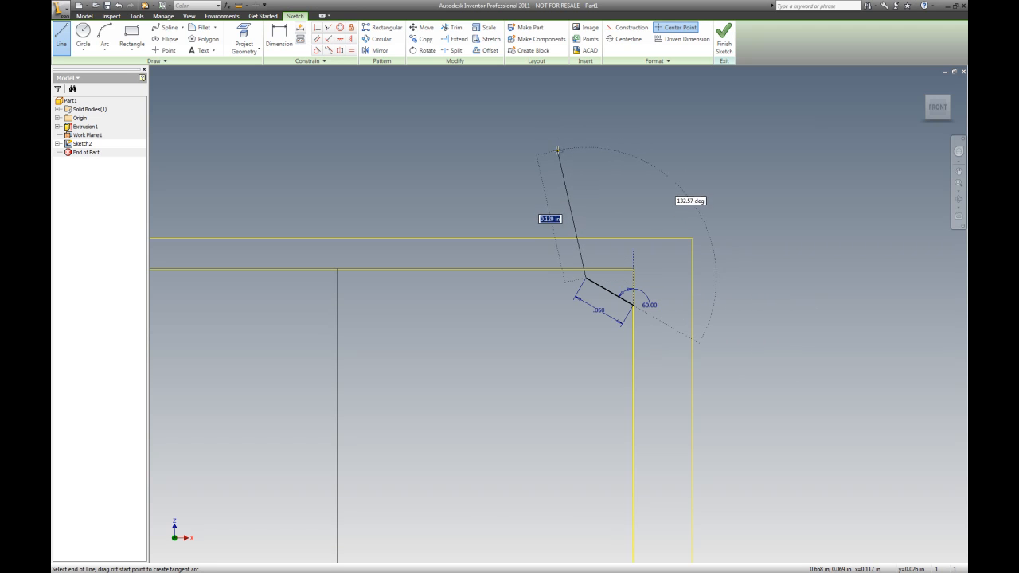
key("Escape")
scroll(661, 303, "up", 4)
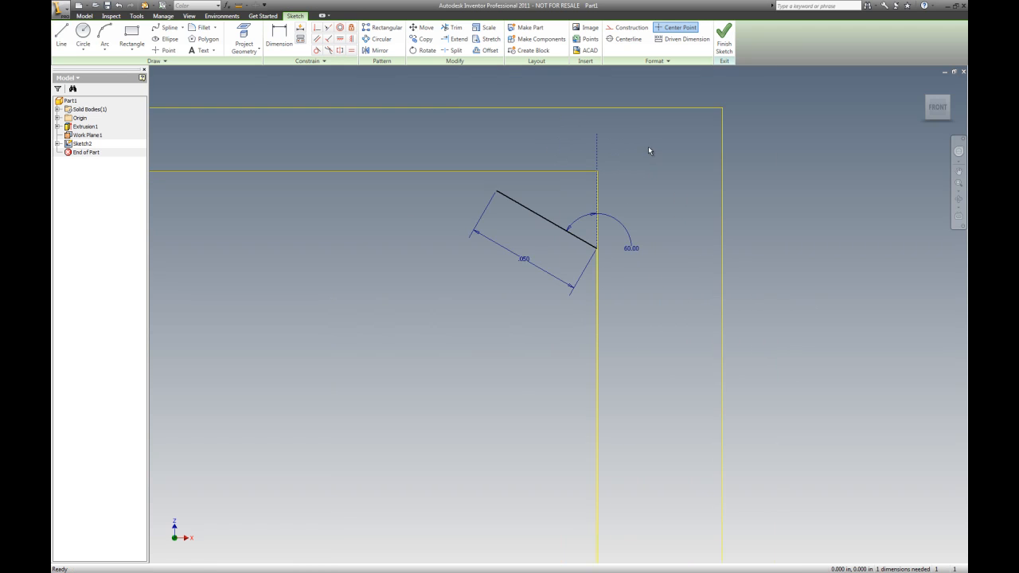
Draw a circle centred below the nut with its edge passing through the 60° chamfer line
left_click(83, 35)
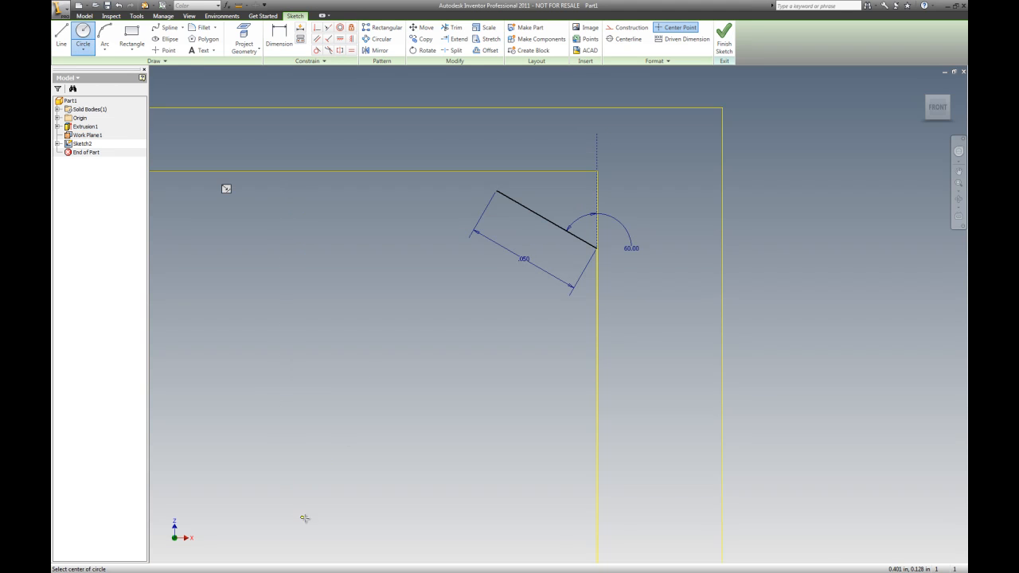
left_click(334, 516)
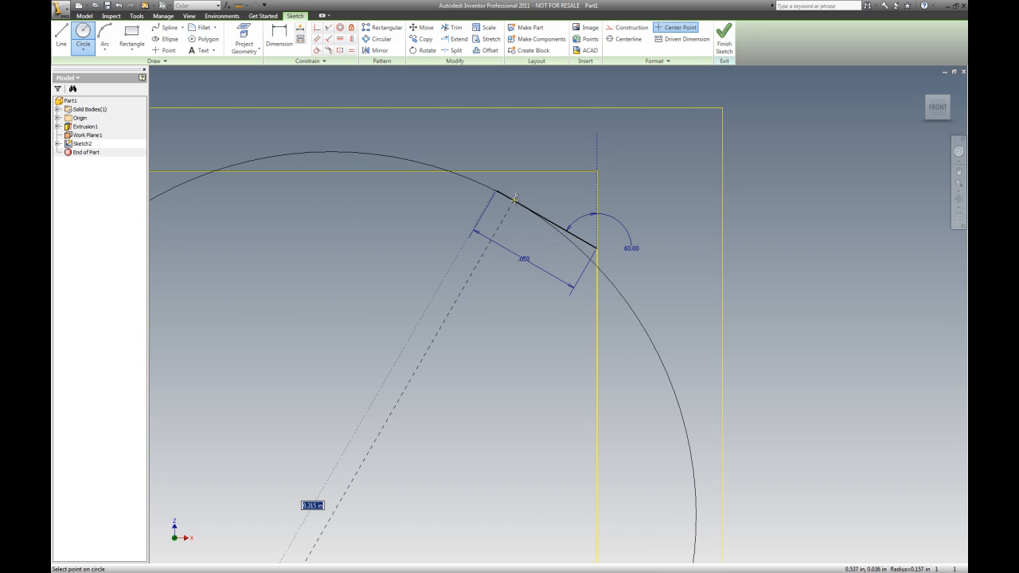
left_click(531, 215)
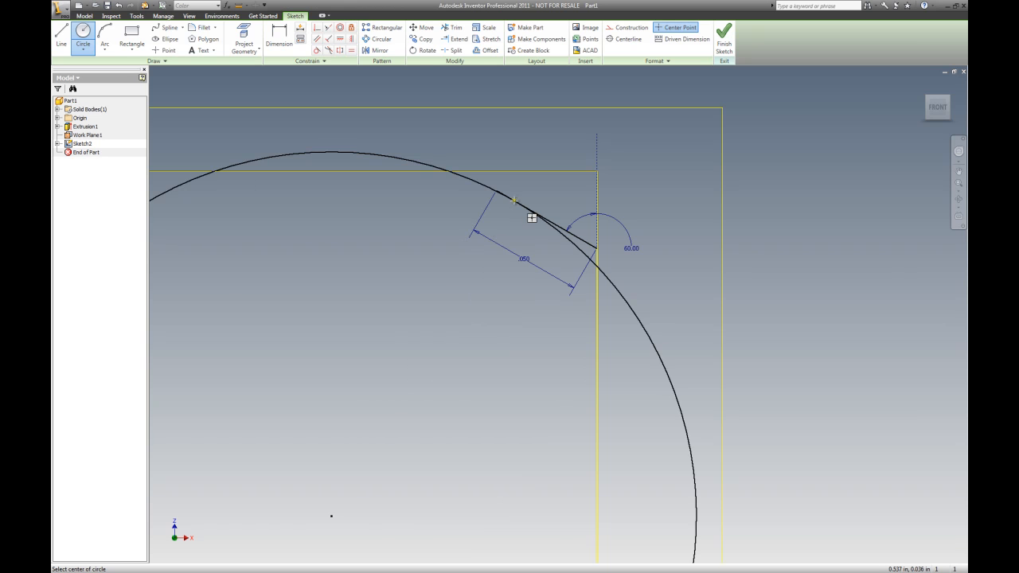
scroll(585, 177, "down", 3)
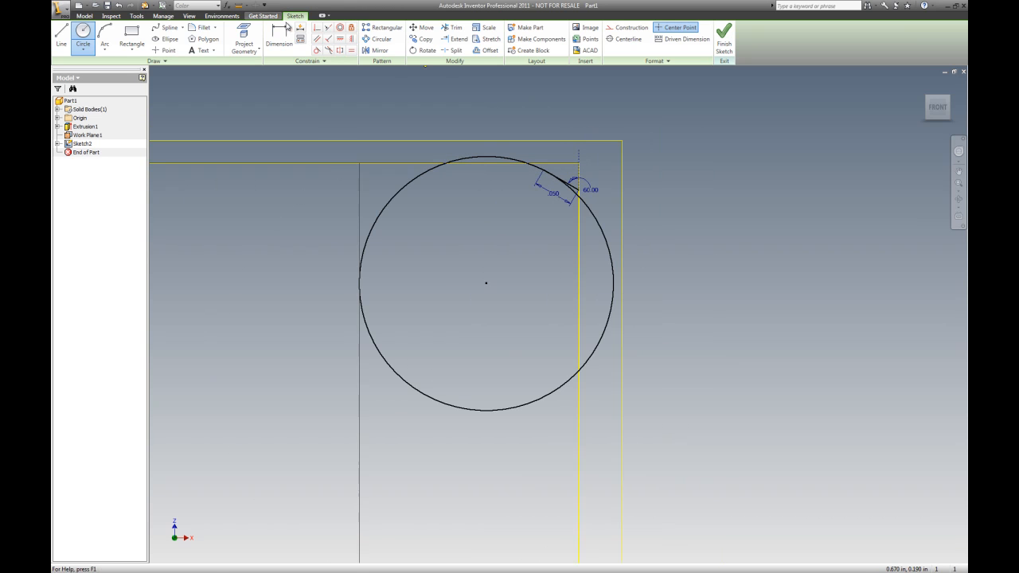
Dimension the circle's diameter as .424 in
left_click(279, 36)
left_click(607, 250)
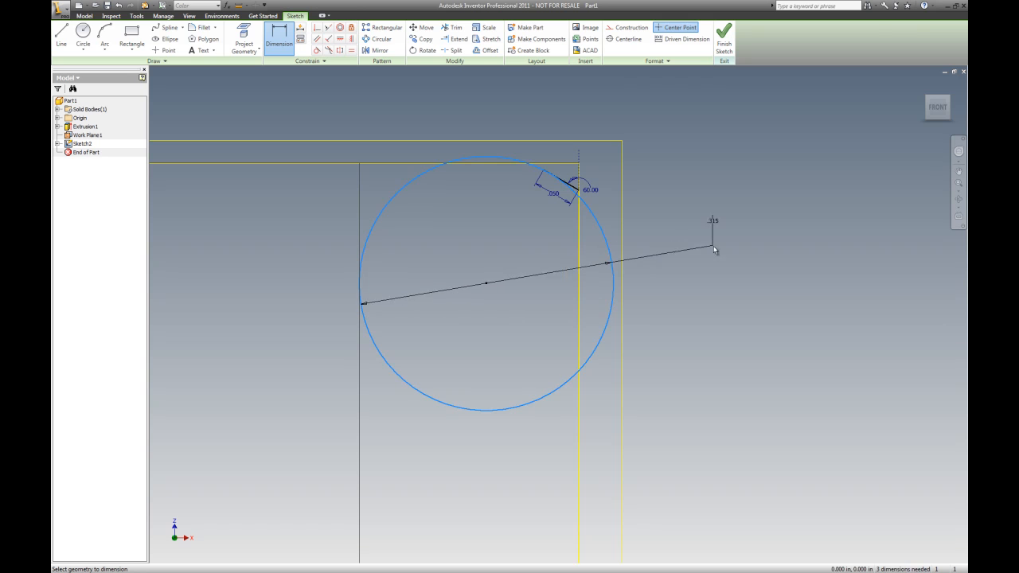
left_click(734, 264)
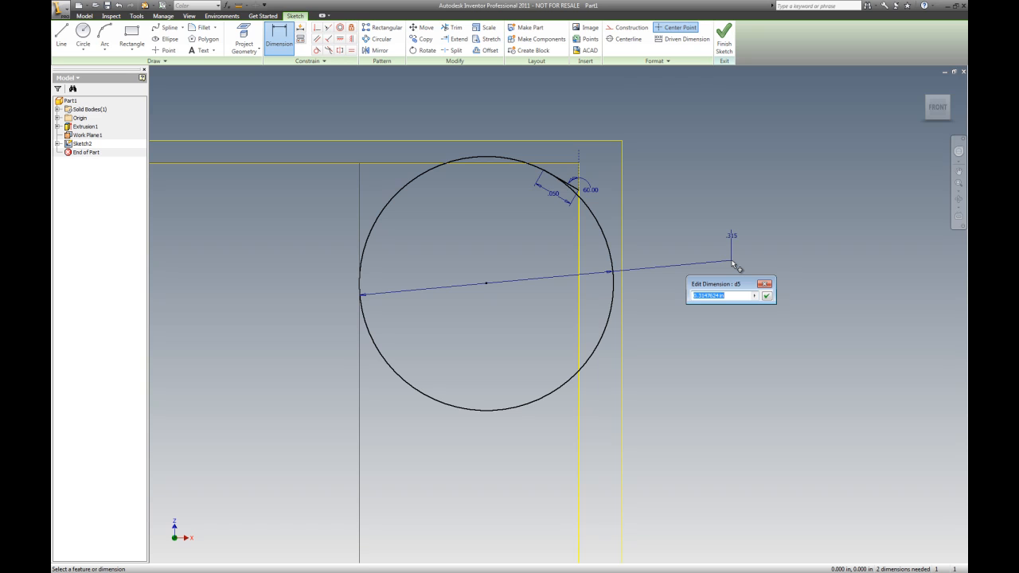
type(".")
left_click(767, 296)
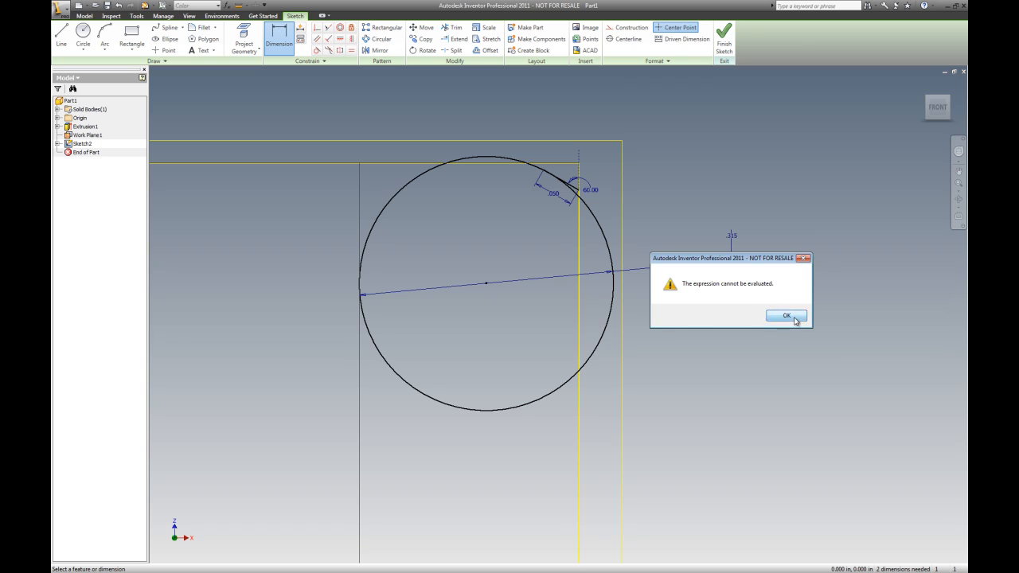
left_click(787, 321)
left_click(716, 297)
key("BackSpace")
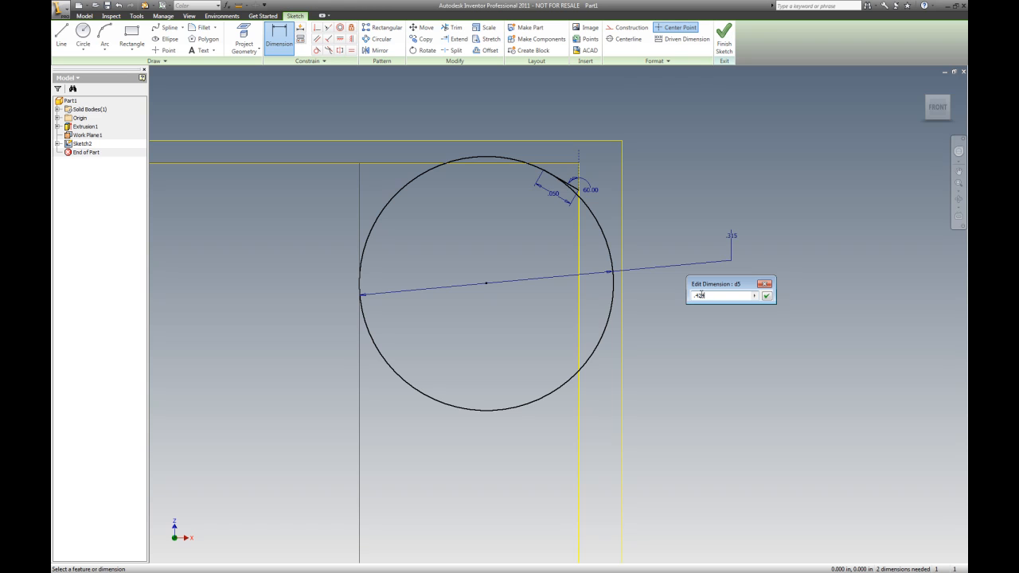
left_click(767, 295)
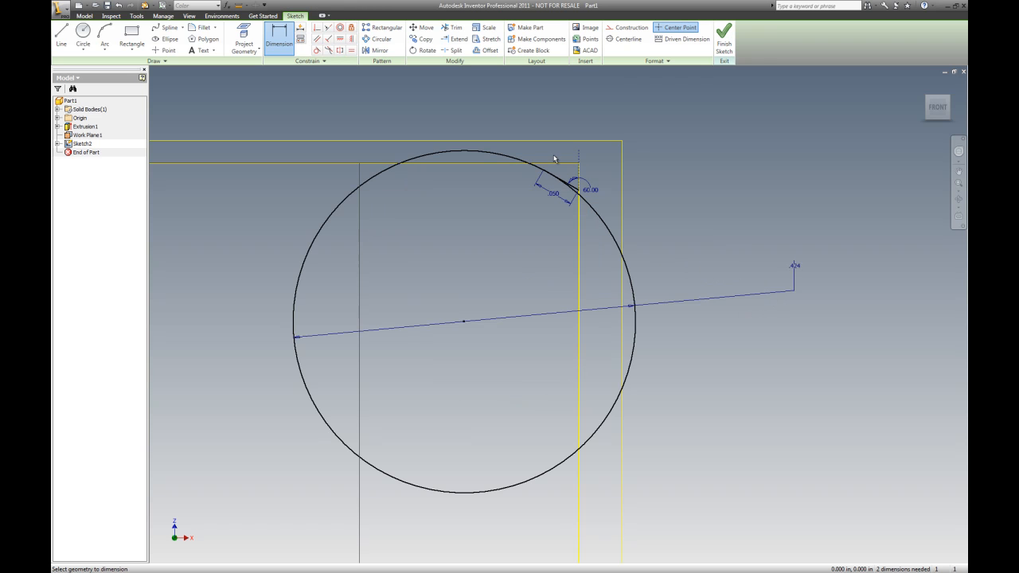
key("Escape")
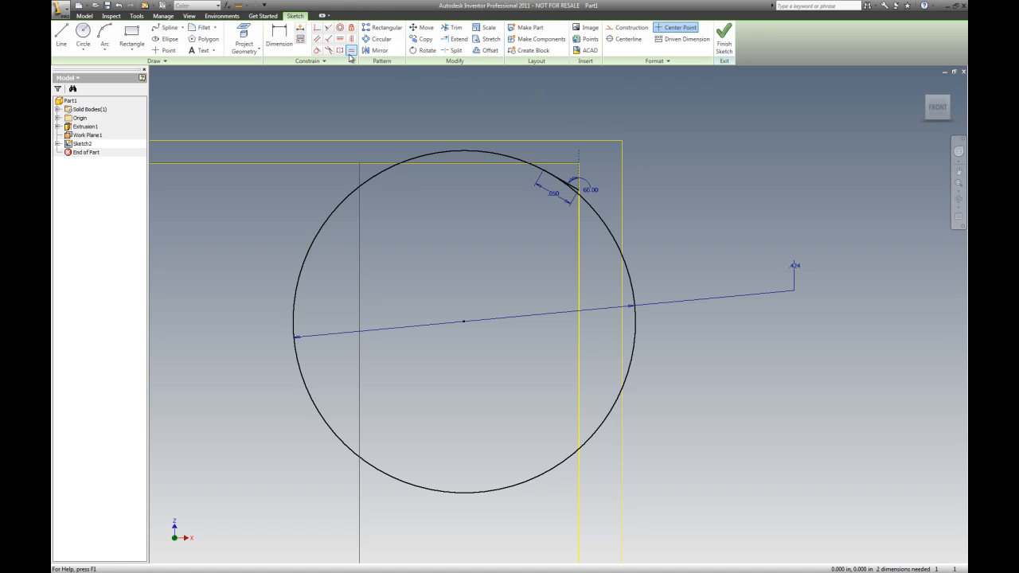
Constrain the circle tangent to the nut's projected top edge
left_click(317, 51)
left_click(466, 151)
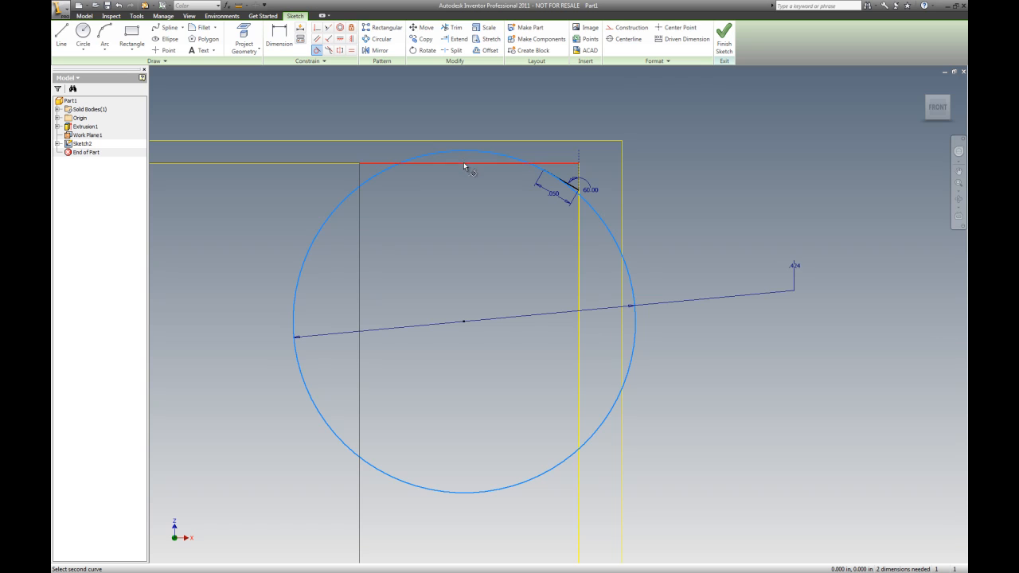
left_click(465, 164)
scroll(578, 171, "up", 3)
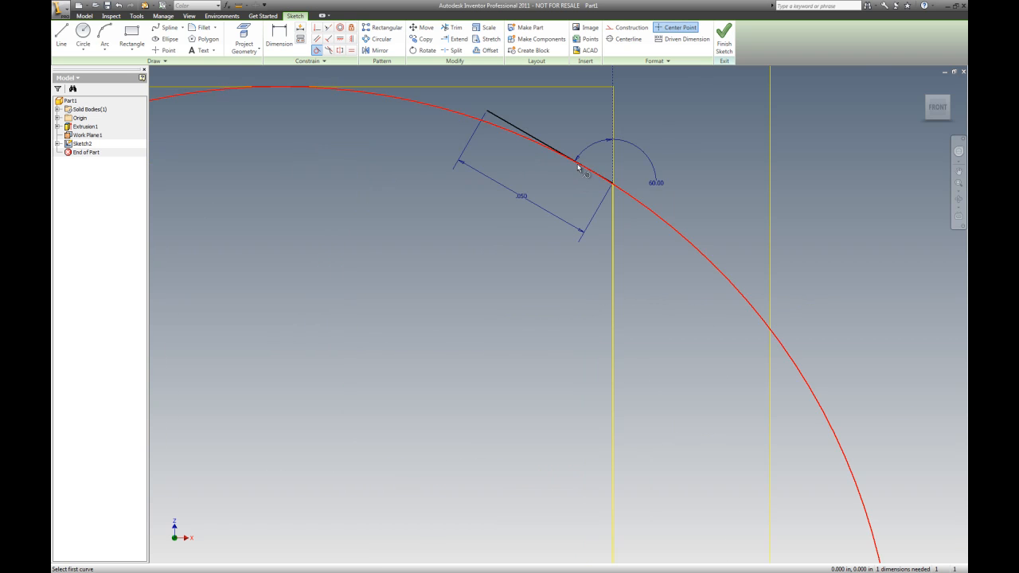
scroll(593, 185, "up", 3)
scroll(590, 204, "down", 5)
Trim the circle's segments around the chamfer line and the nut's side edge
left_click(454, 28)
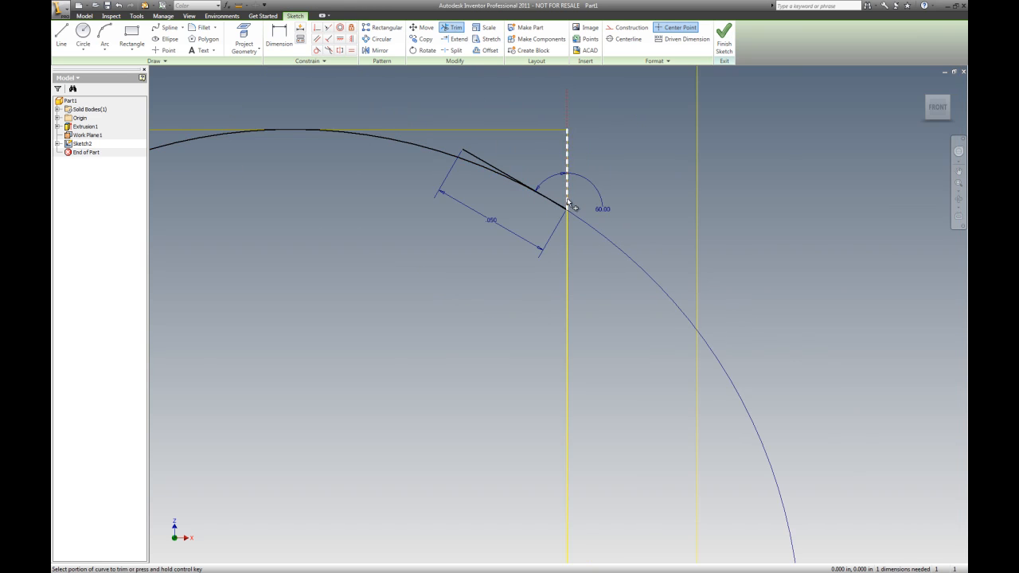
left_click(177, 143)
scroll(487, 157, "up", 3)
left_click(482, 169)
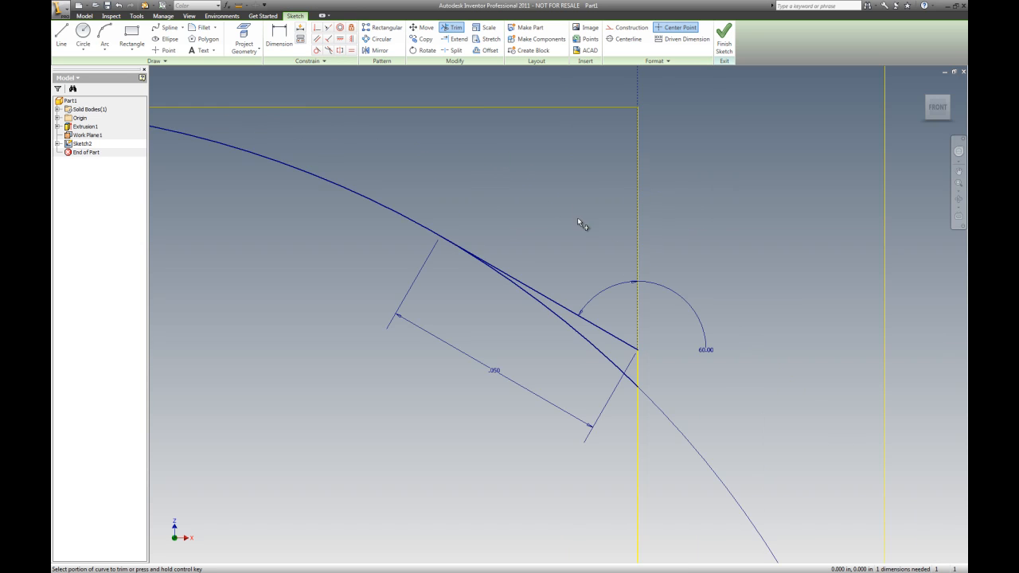
left_click(597, 352)
scroll(542, 275, "down", 3)
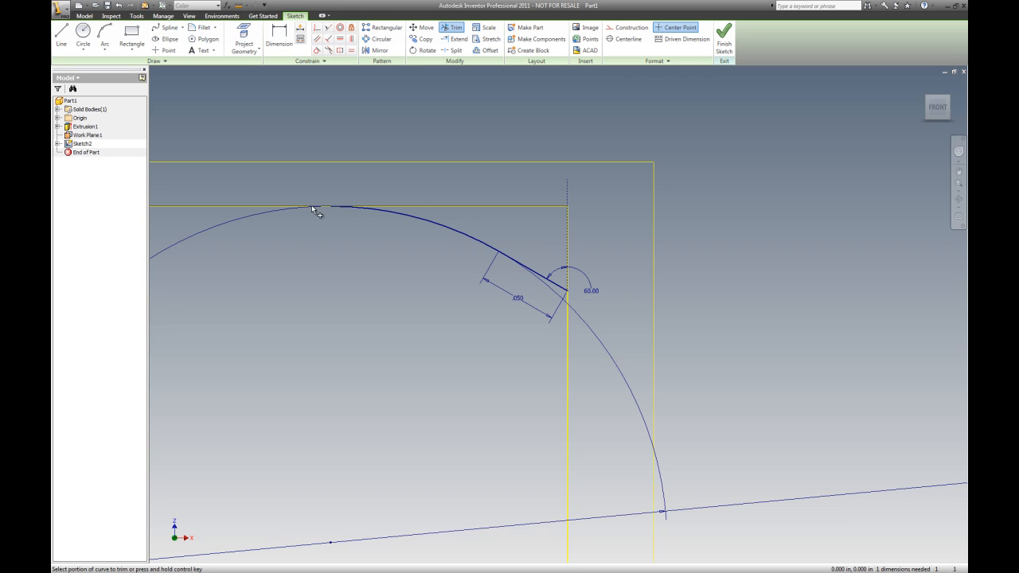
scroll(315, 204, "up", 4)
scroll(428, 198, "down", 3)
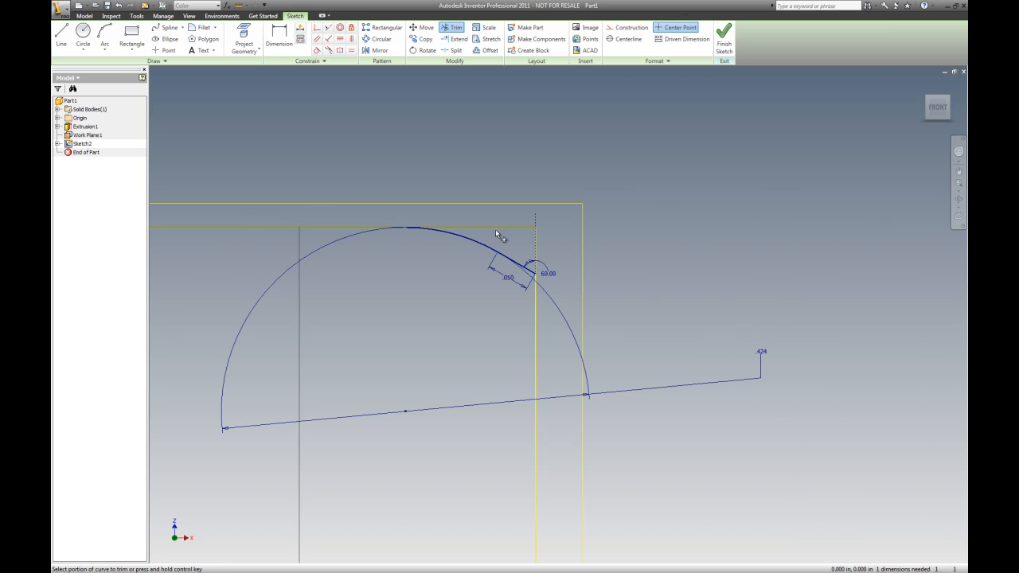
Add a driven horizontal dimension from the arc's tangent point to the nut's side edge
left_click(278, 36)
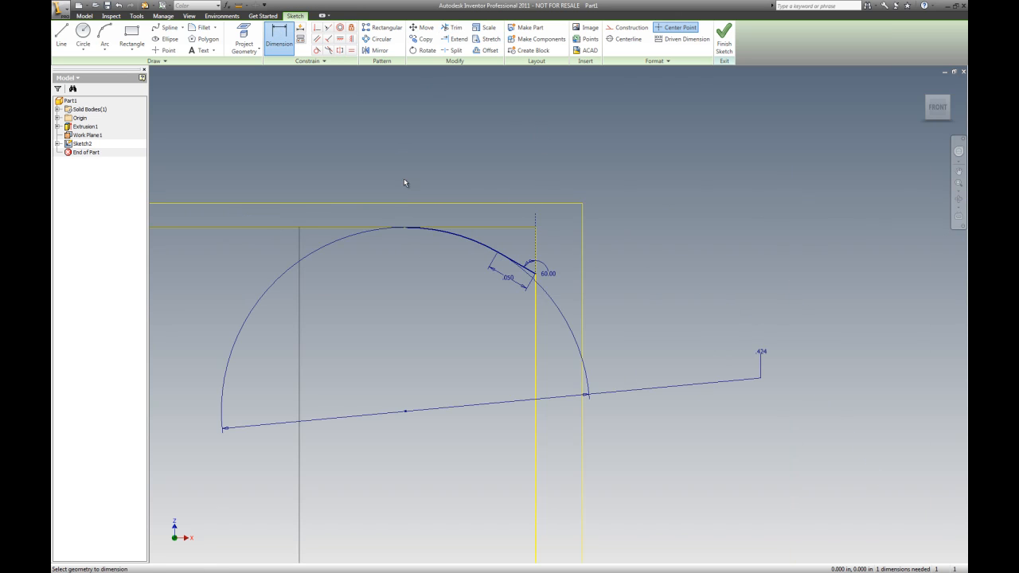
left_click(407, 229)
left_click(535, 227)
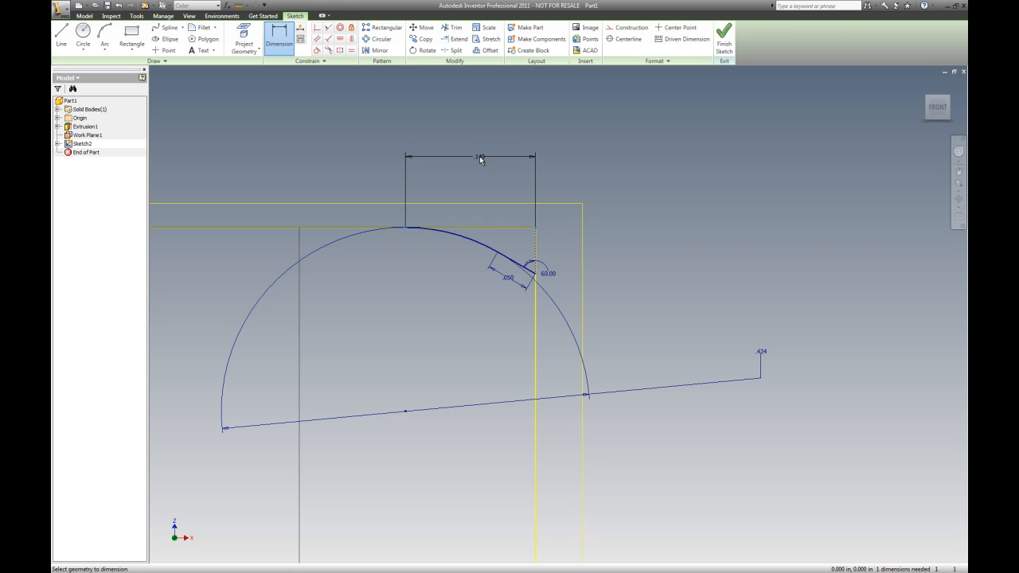
left_click(480, 156)
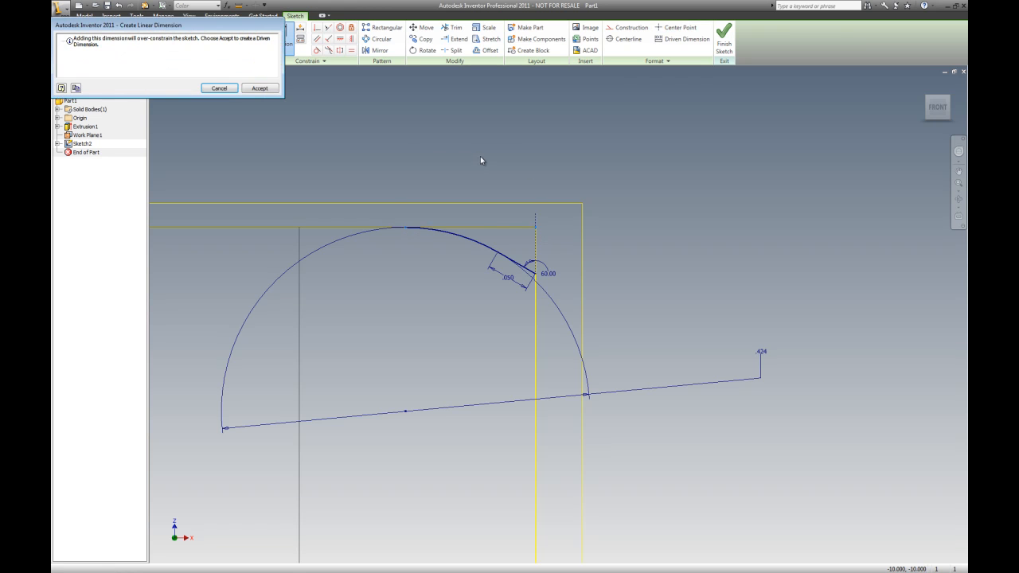
left_click(261, 88)
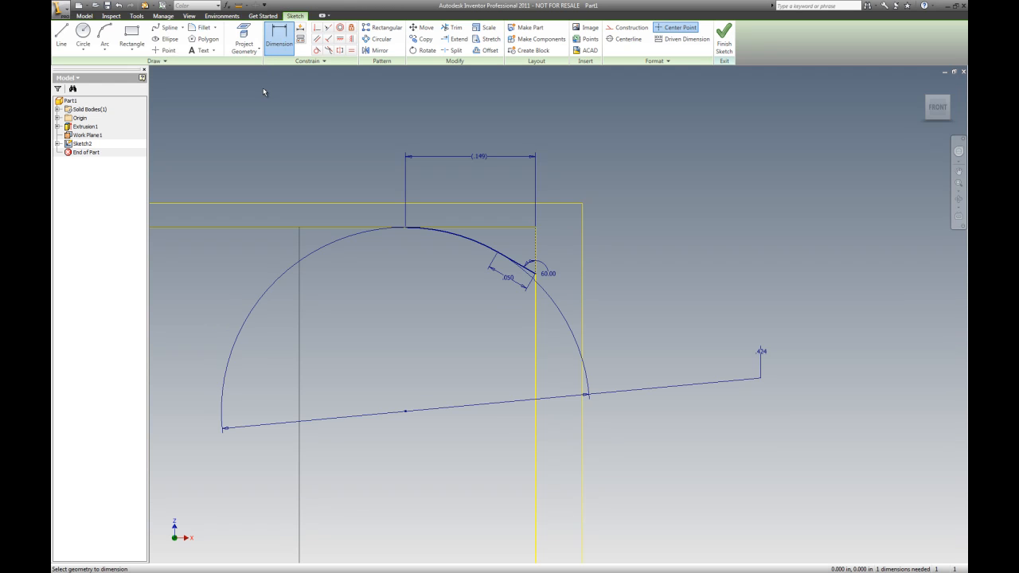
Delete the driven horizontal dimension
scroll(414, 234, "up", 2)
scroll(413, 237, "up", 3)
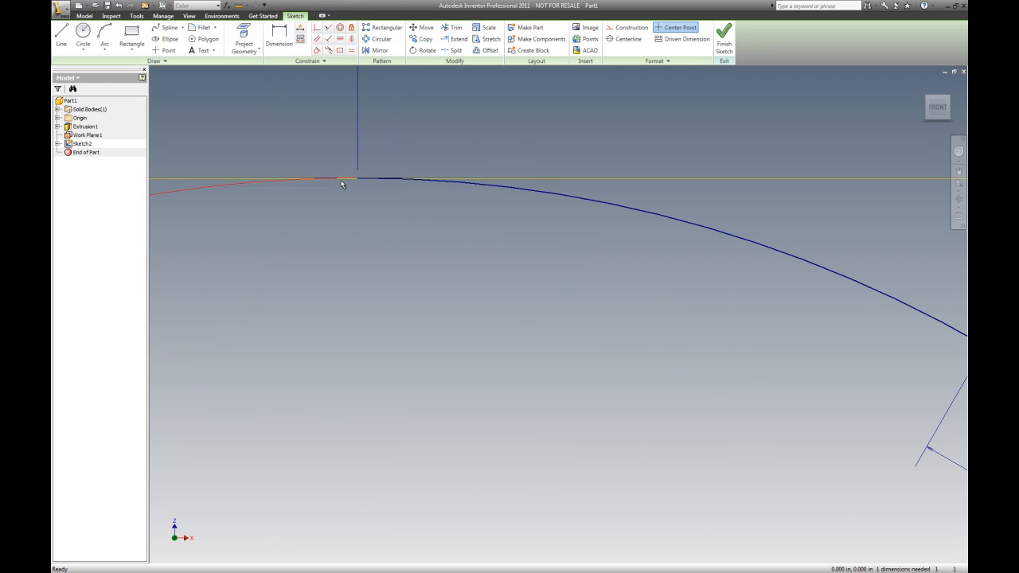
left_click(355, 151)
key("Delete")
scroll(408, 201, "down", 4)
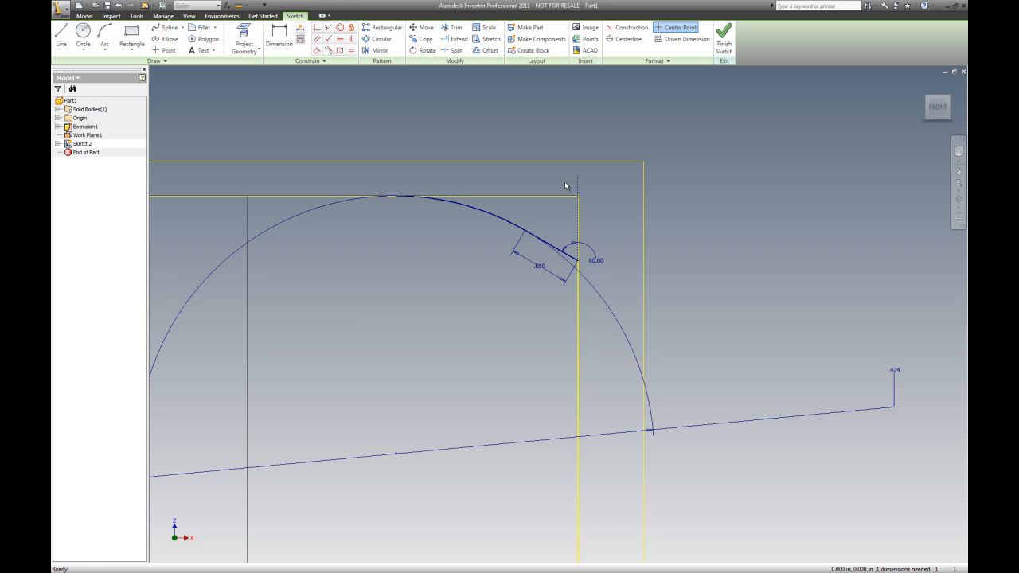
Add a driven vertical dimension from the chamfer line's lower end to the nut's top corner
key("d")
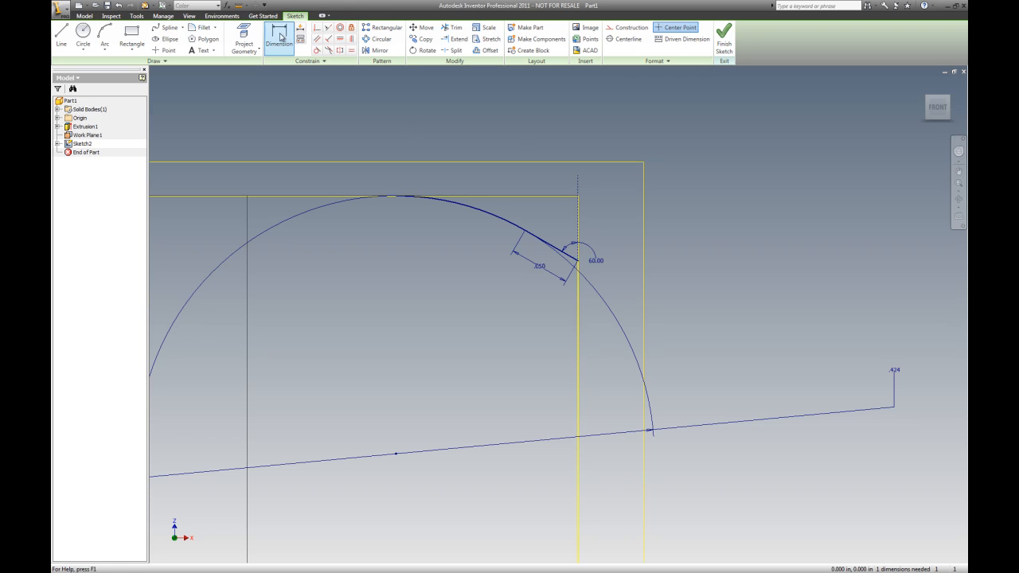
left_click(580, 264)
left_click(580, 197)
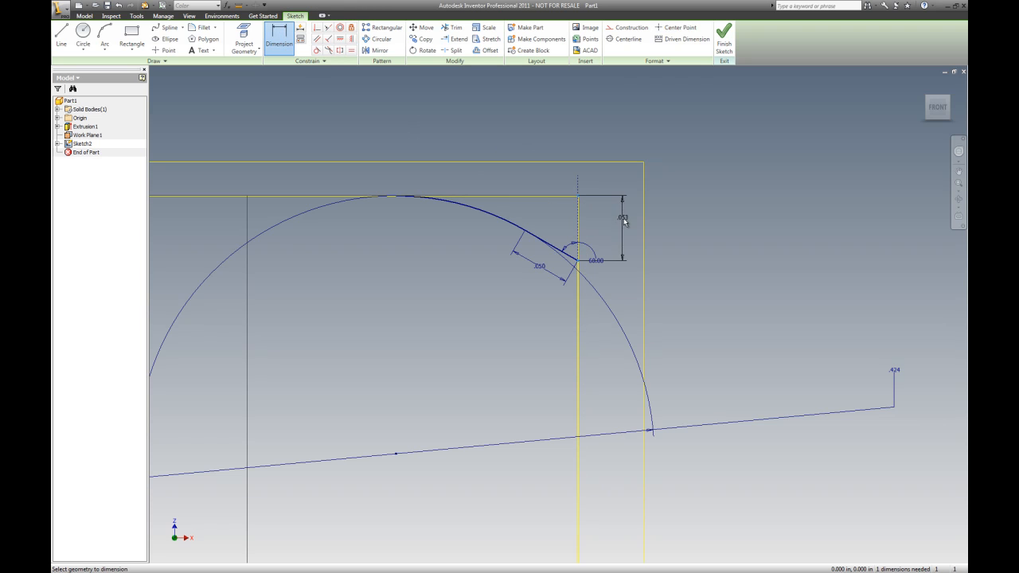
left_click(624, 227)
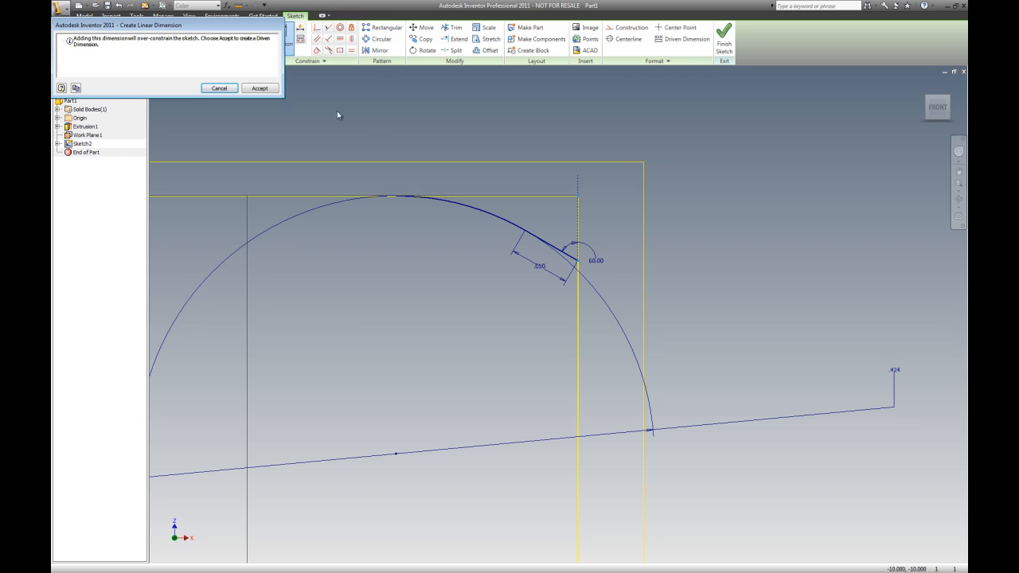
left_click(260, 88)
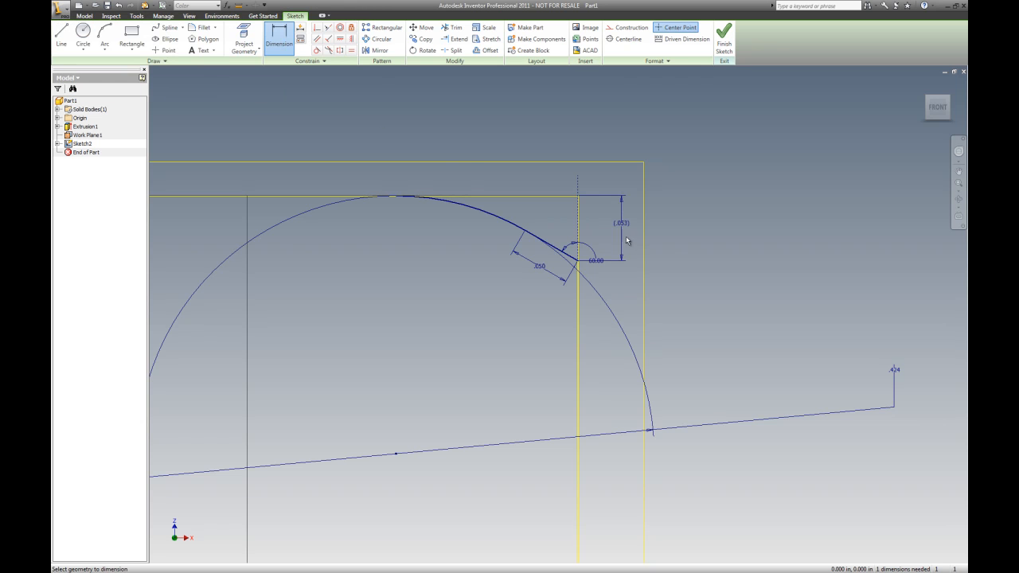
key("Escape")
key("Escape")
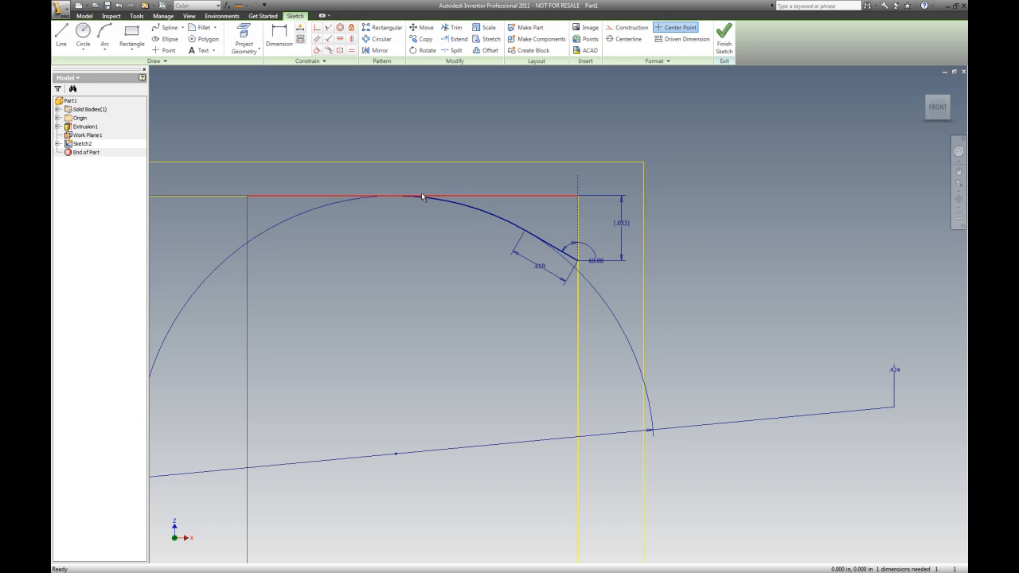
Delete the trimmed arc and the driven vertical dimension
left_click(492, 215)
key("Delete")
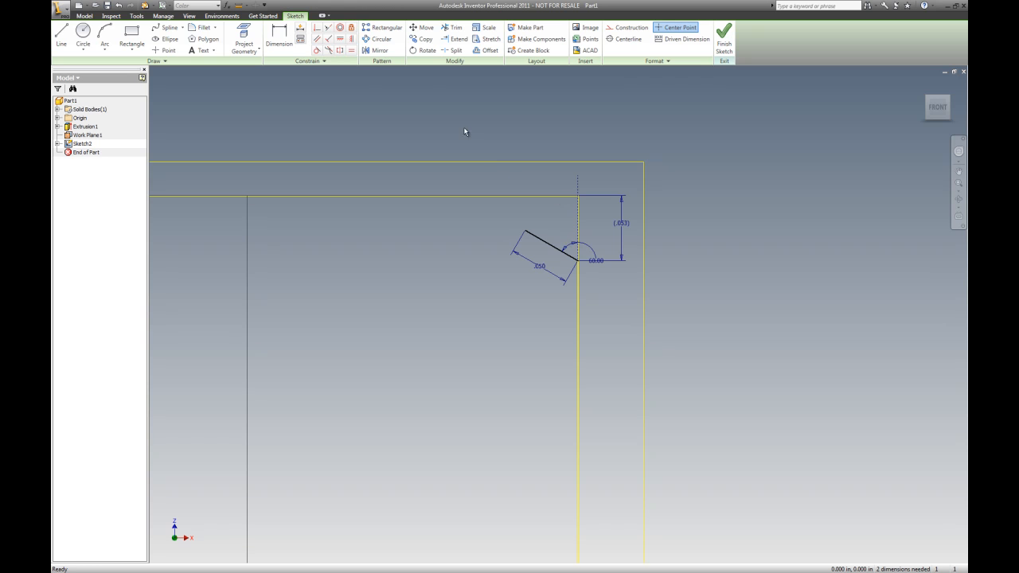
left_click(625, 230)
key("Delete")
Dimension the vertical distance from the chamfer line's lower end to the nut's top edge as .030 in
key("d")
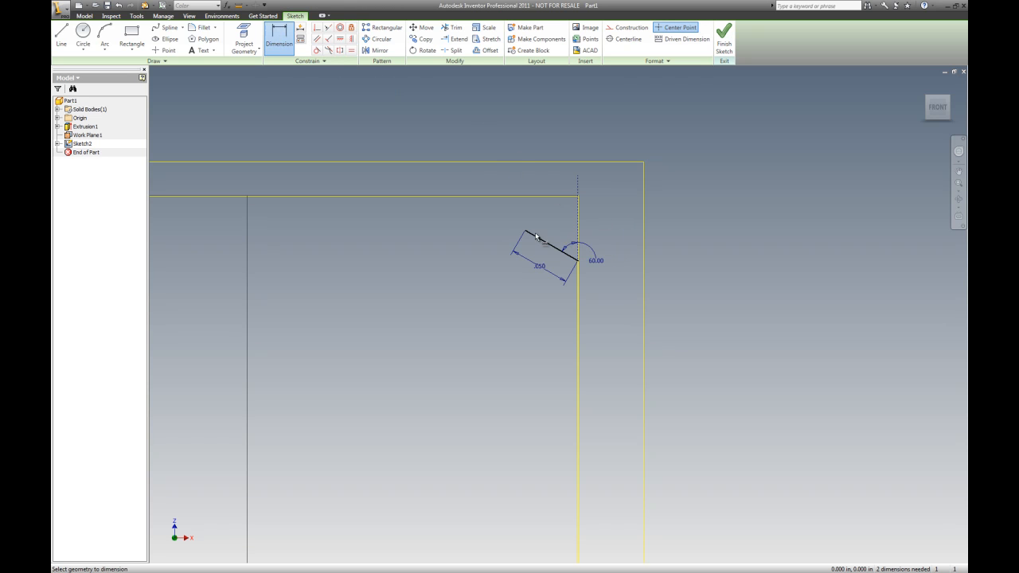
left_click(580, 261)
left_click(701, 245)
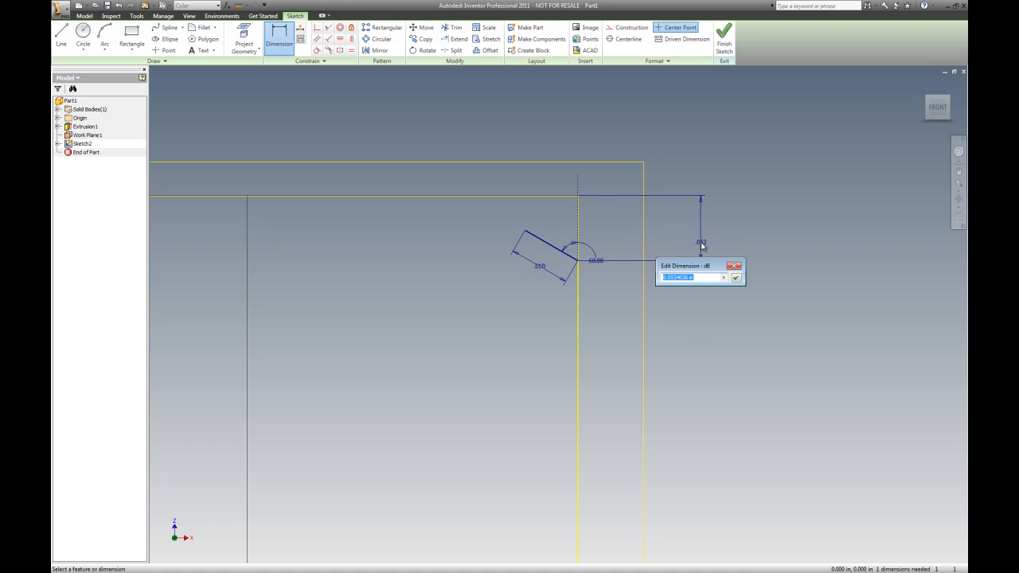
type(".03")
key("Return")
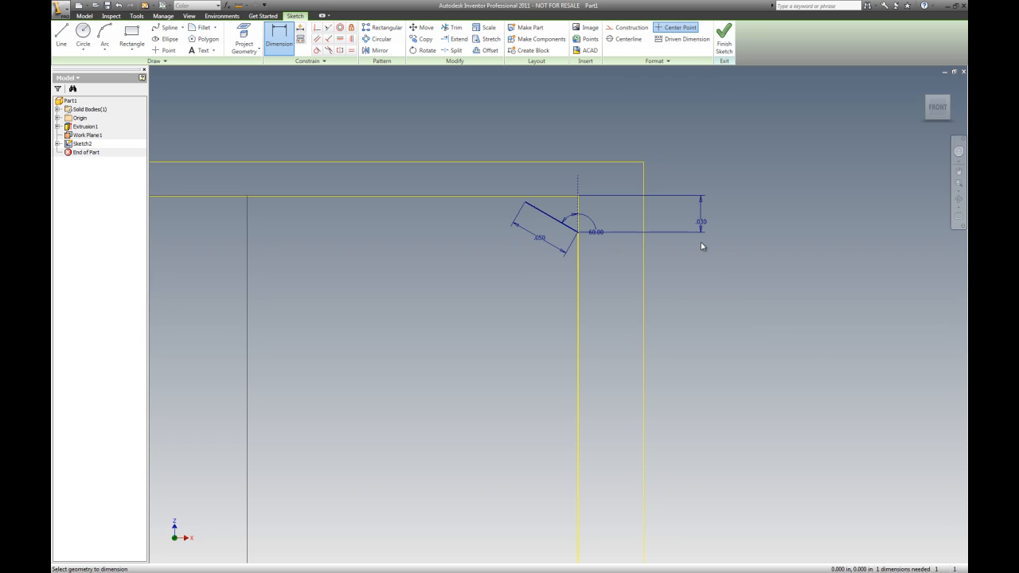
scroll(578, 171, "down", 5)
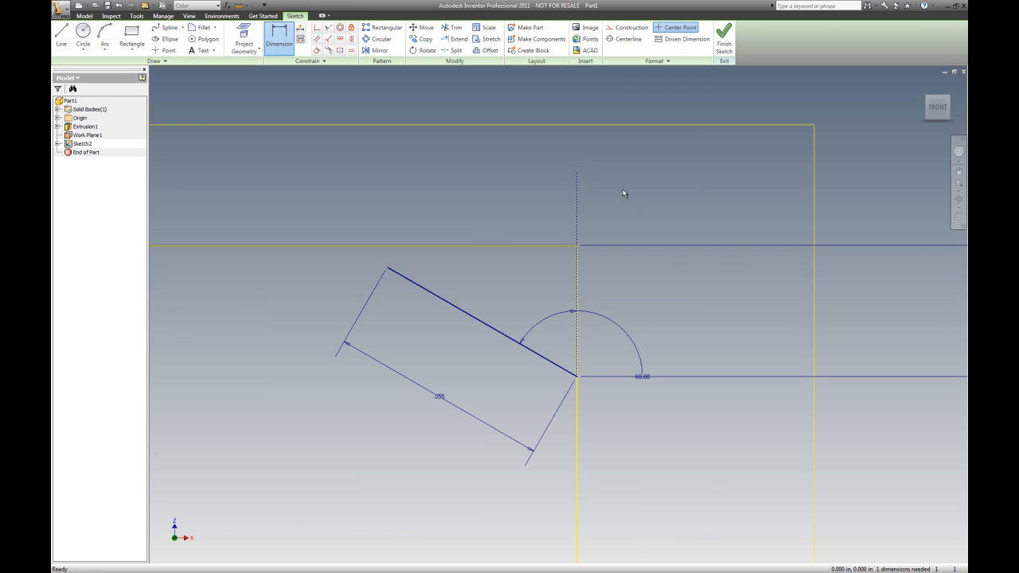
key("Escape")
scroll(604, 209, "up", 4)
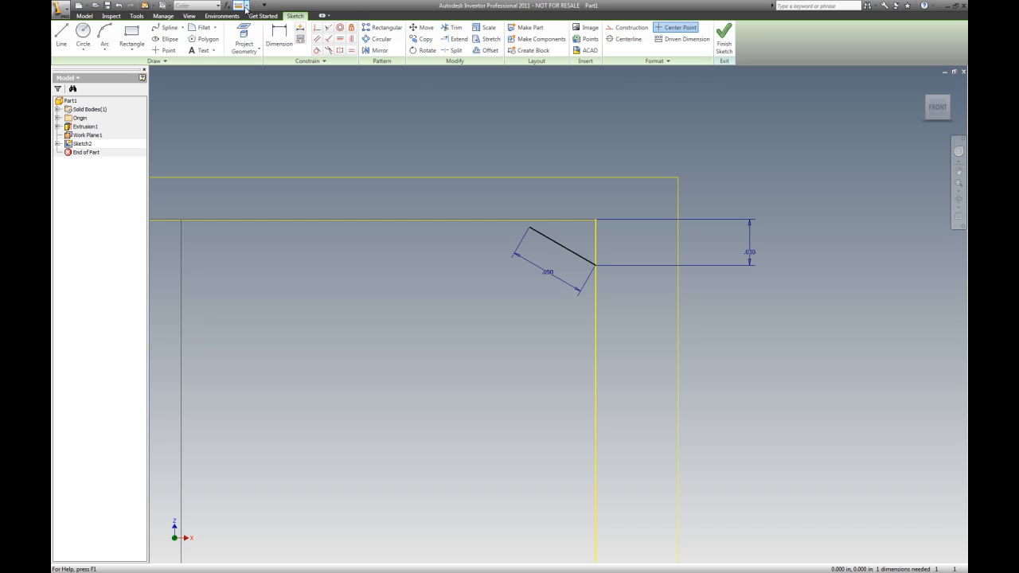
left_click(120, 6)
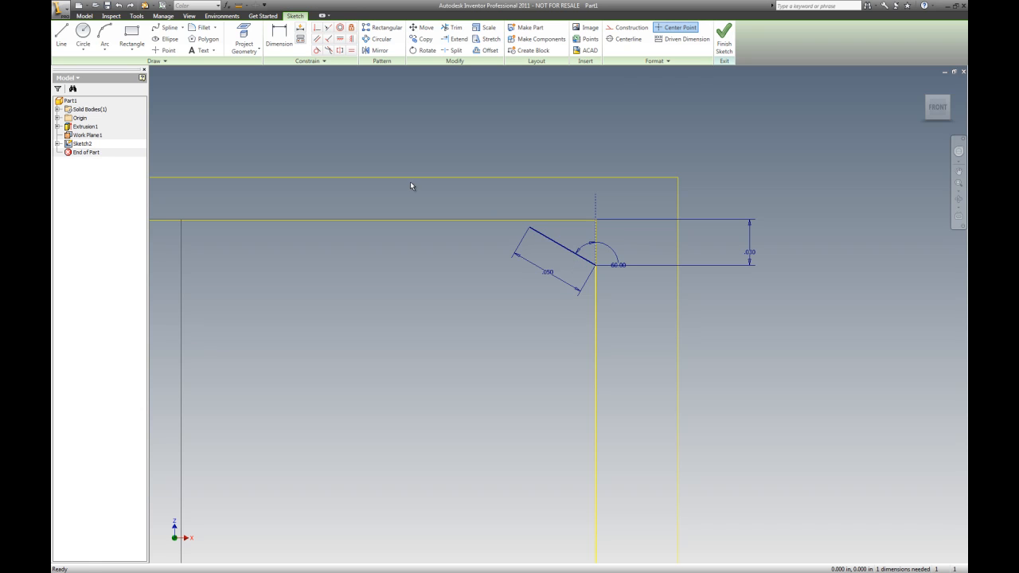
Draw a circle centred below the chamfer with a radius of .424 in
left_click(83, 34)
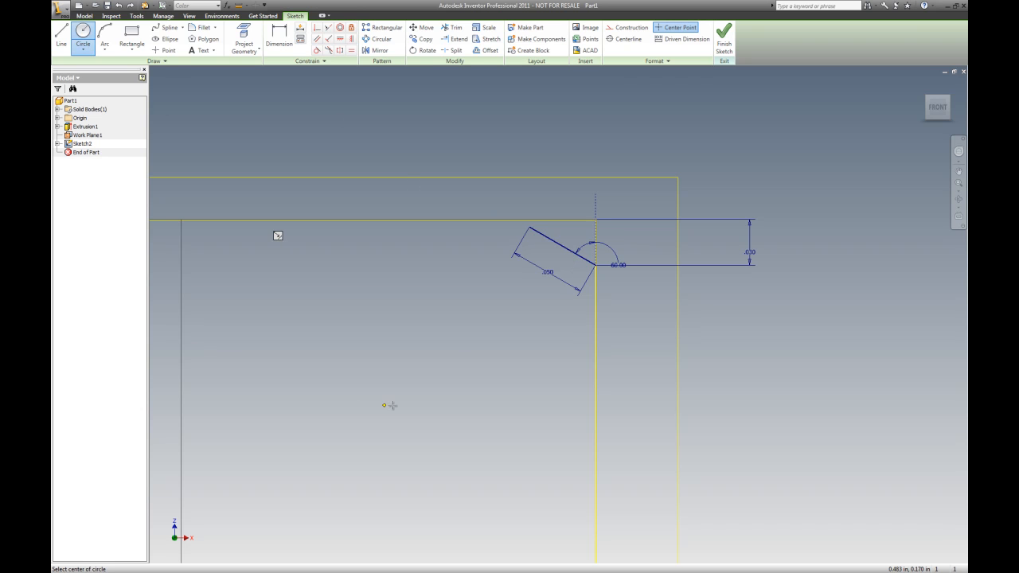
left_click(367, 510)
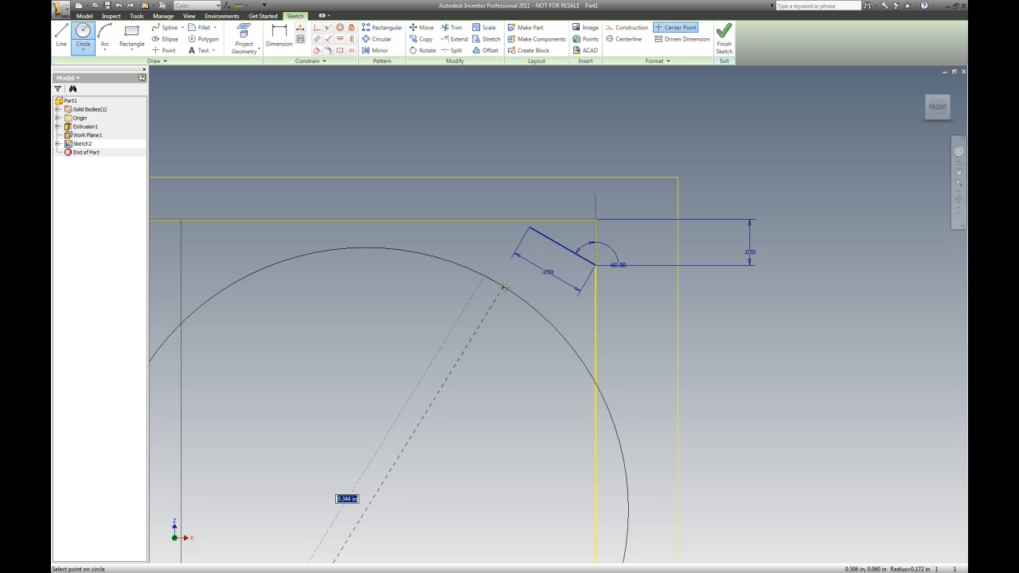
type(".424")
key("Return")
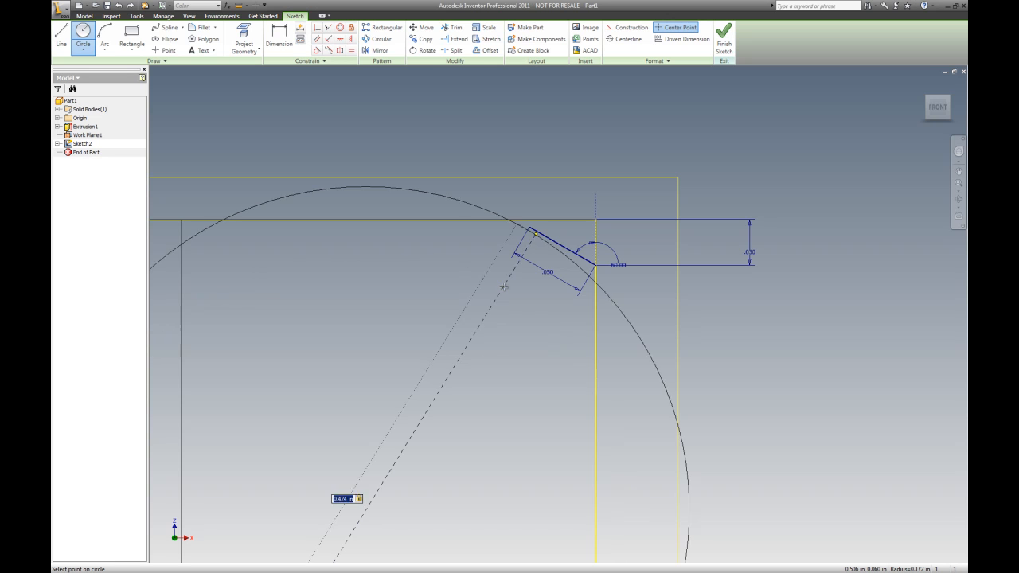
key("Escape")
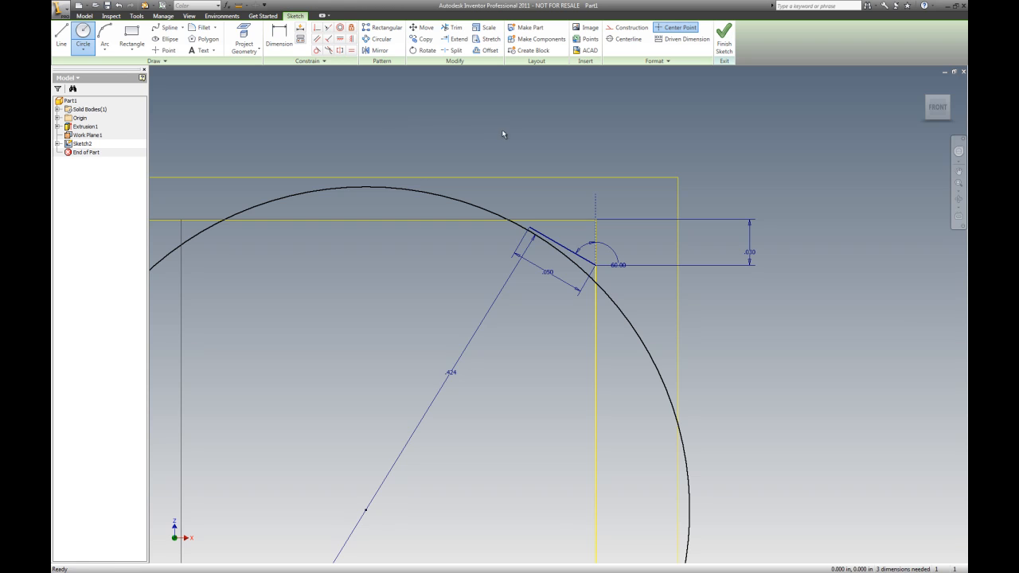
Constrain the circle tangent to the nut's top edge and to the chamfer line
left_click(317, 49)
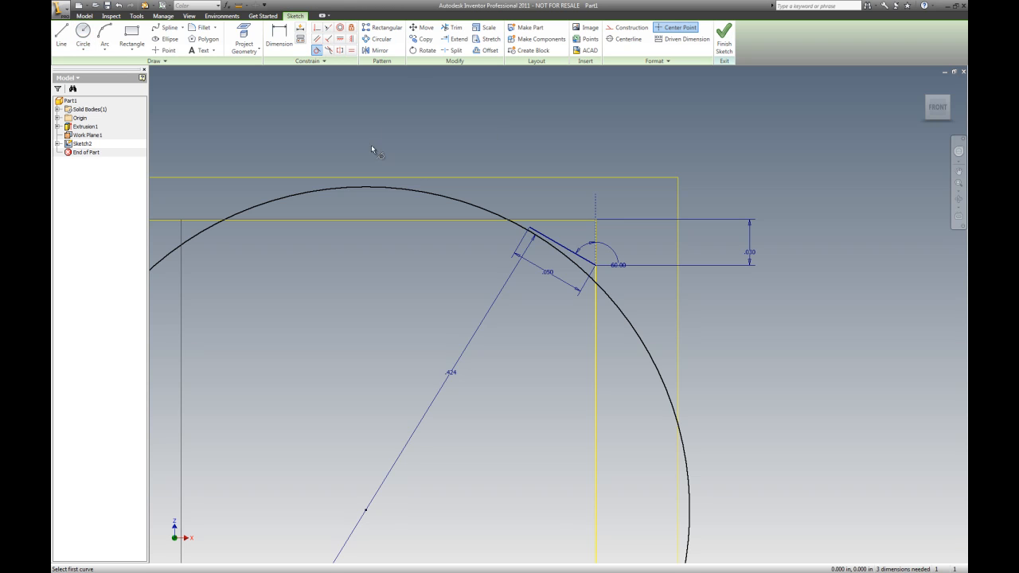
left_click(371, 187)
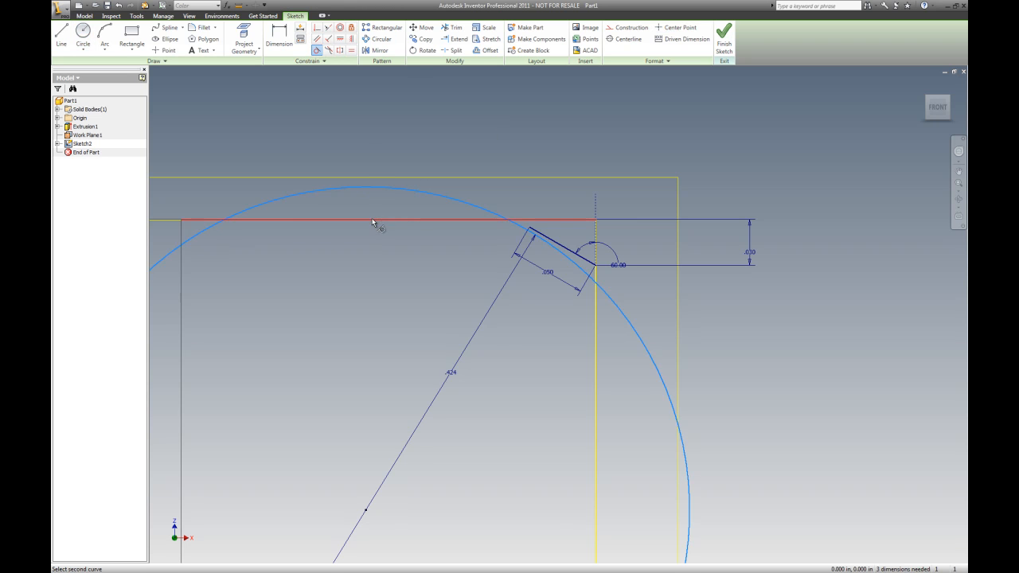
left_click(372, 221)
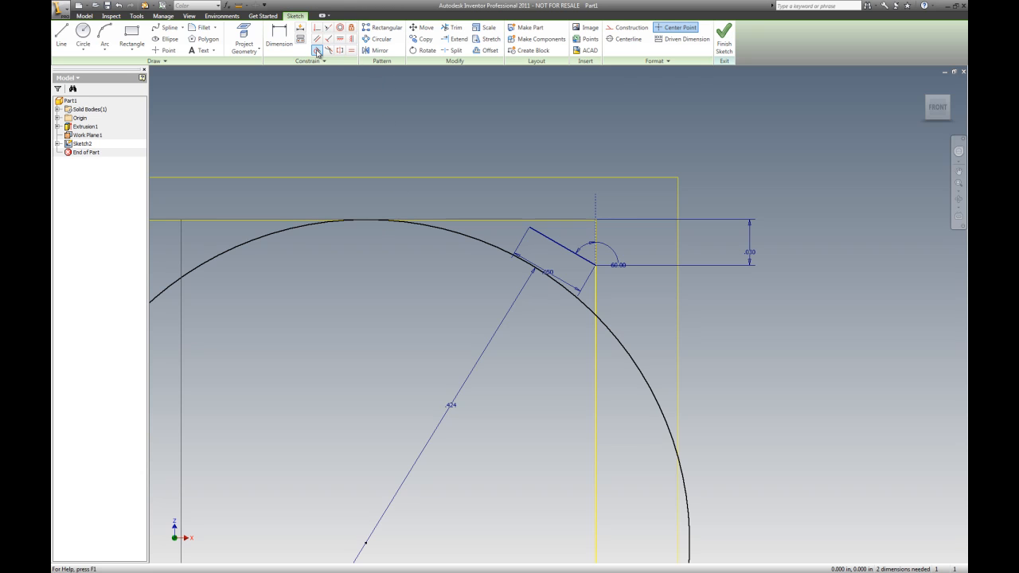
left_click(506, 240)
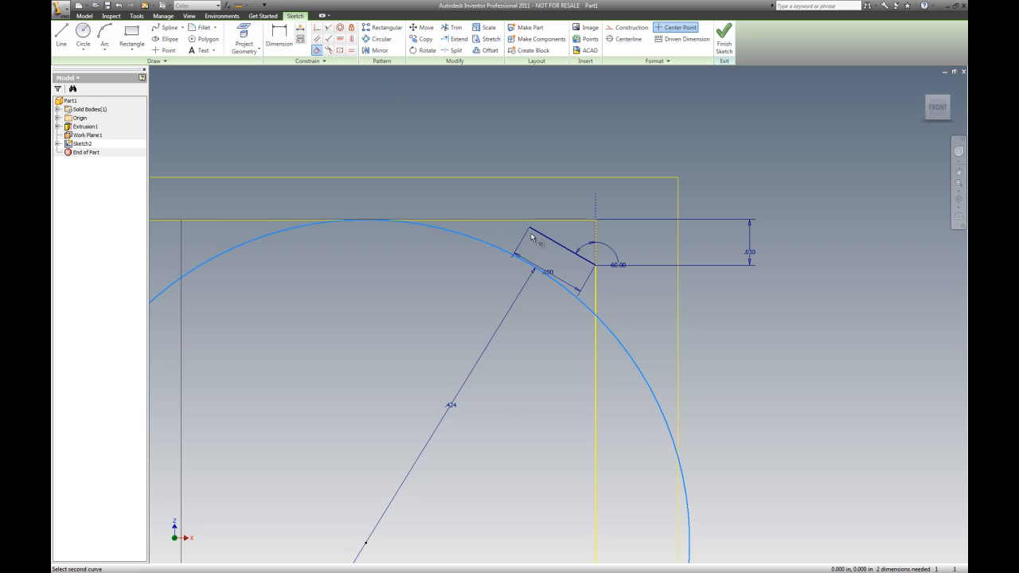
left_click(544, 238)
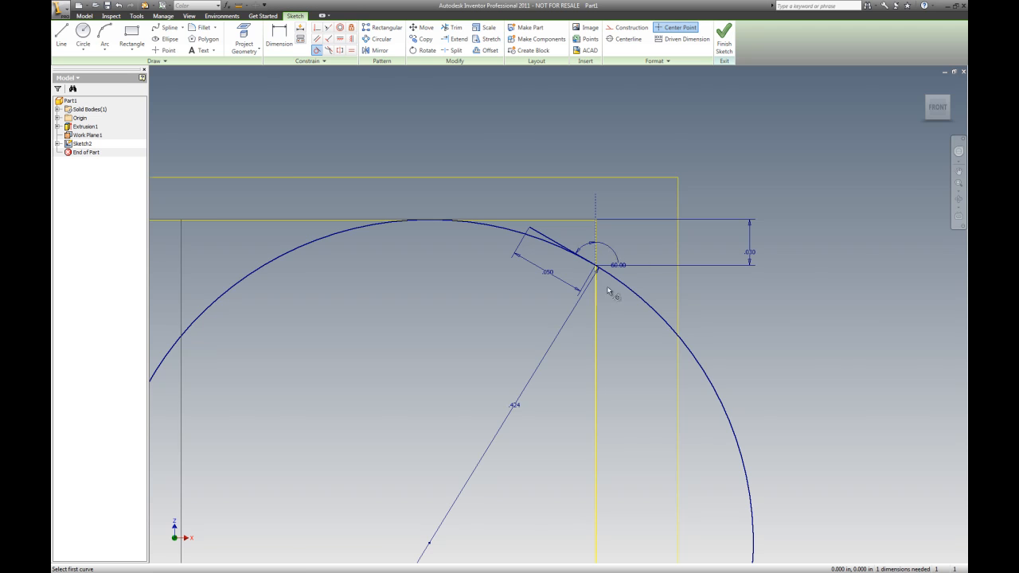
Delete the .050 chamfer length dimension
scroll(547, 187, "up", 5)
scroll(523, 130, "up", 4)
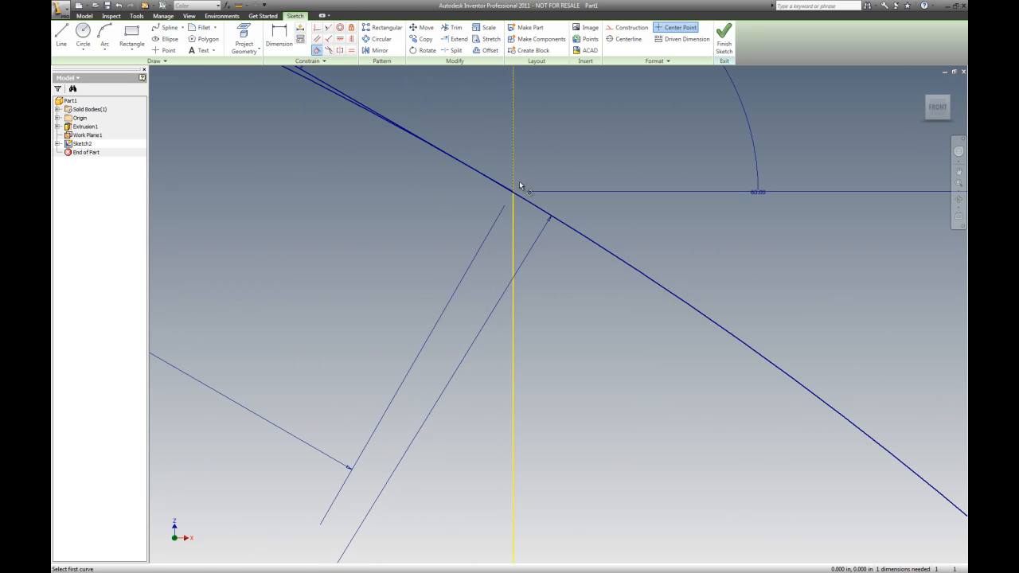
scroll(537, 282, "down", 3)
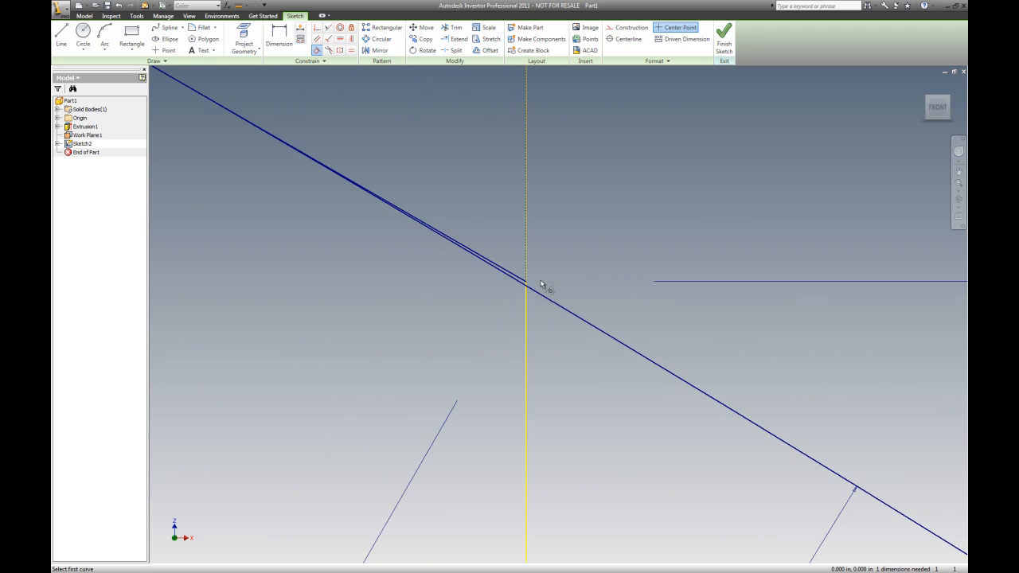
scroll(561, 247, "down", 3)
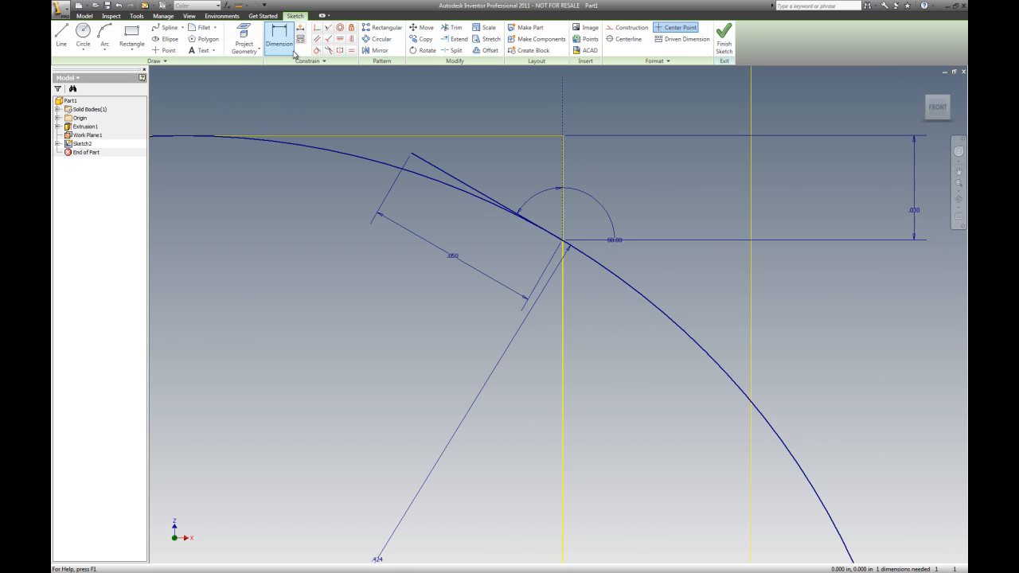
left_click(458, 30)
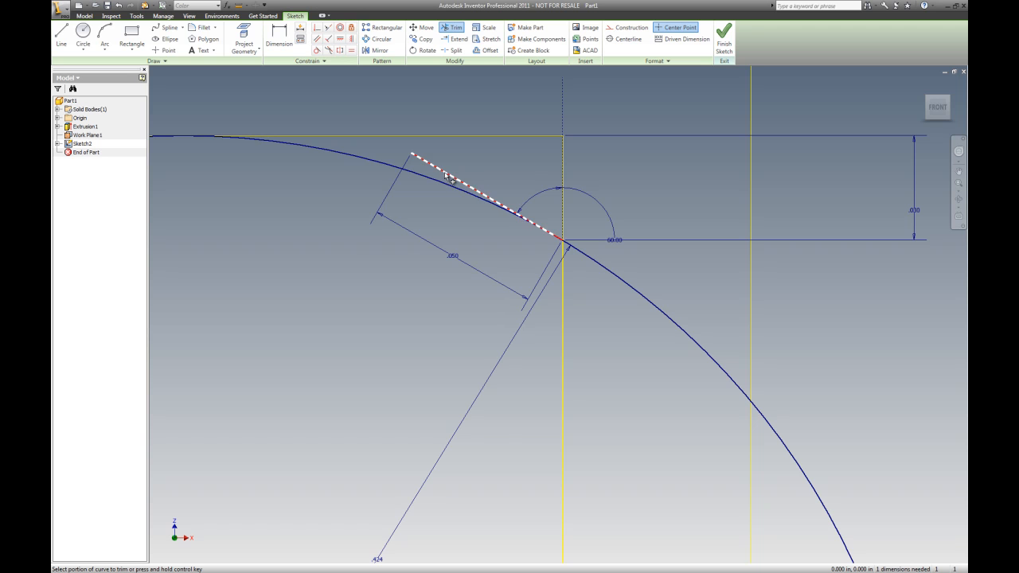
key("Escape")
scroll(493, 186, "up", 5)
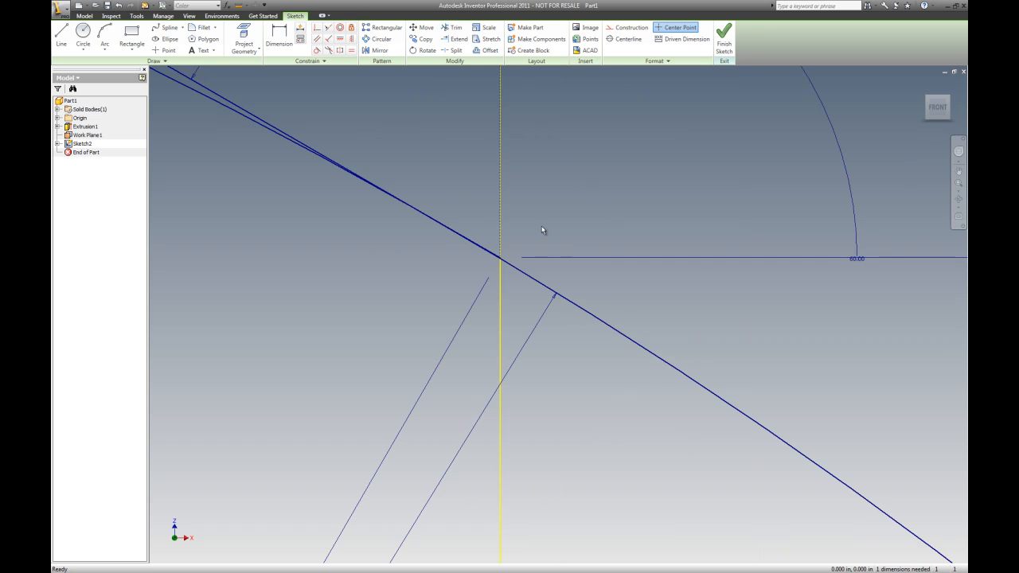
scroll(579, 243, "down", 5)
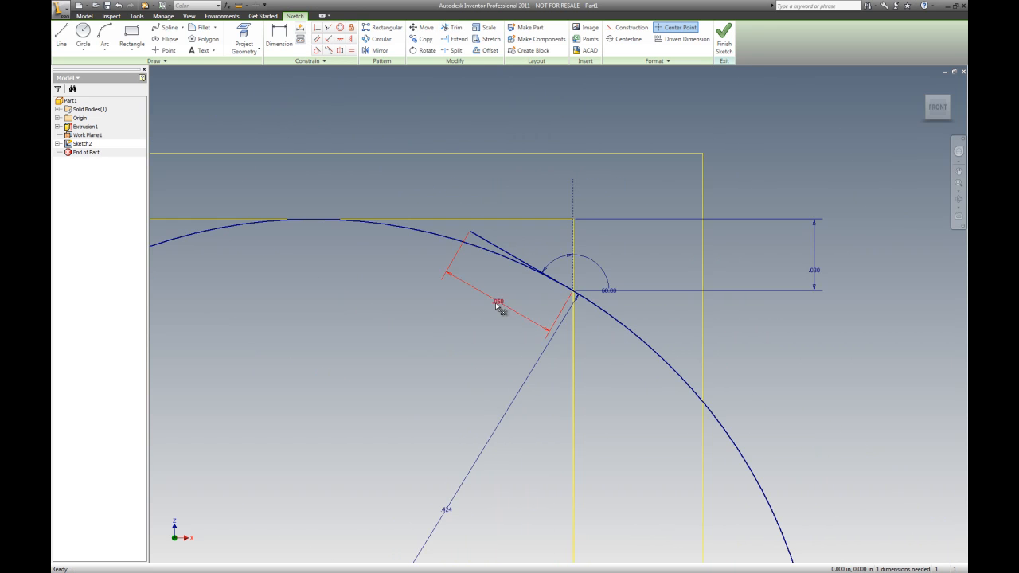
left_click(499, 306)
key("Delete")
Trim away the chamfer line and the excess circle arc beyond the chamfer's lower end
left_click(451, 28)
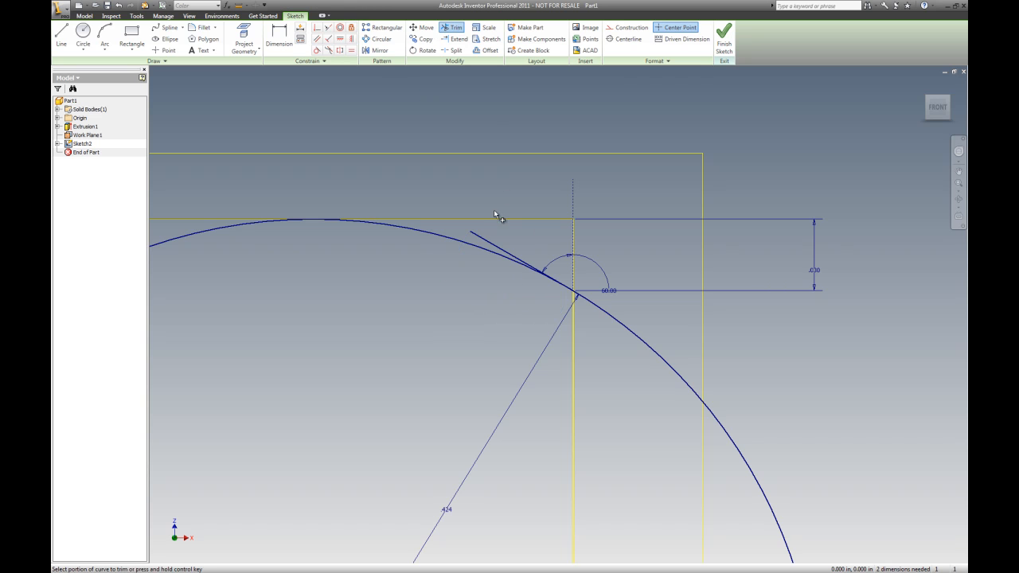
left_click(487, 249)
left_click(603, 313)
scroll(569, 278, "up", 3)
scroll(544, 361, "up", 3)
scroll(507, 342, "down", 2)
scroll(503, 444, "up", 2)
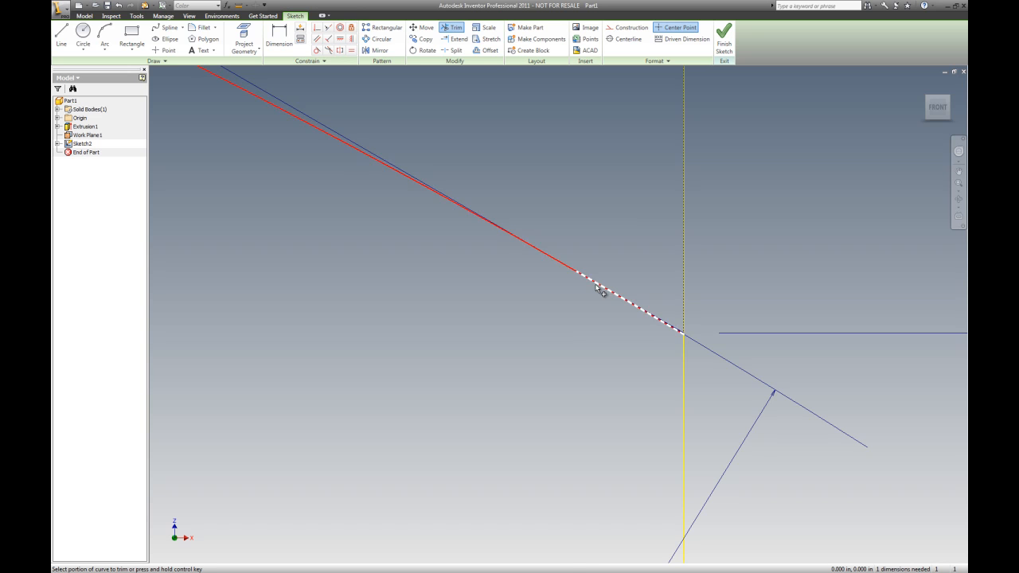
scroll(733, 262, "down", 2)
scroll(678, 289, "up", 2)
scroll(596, 297, "up", 2)
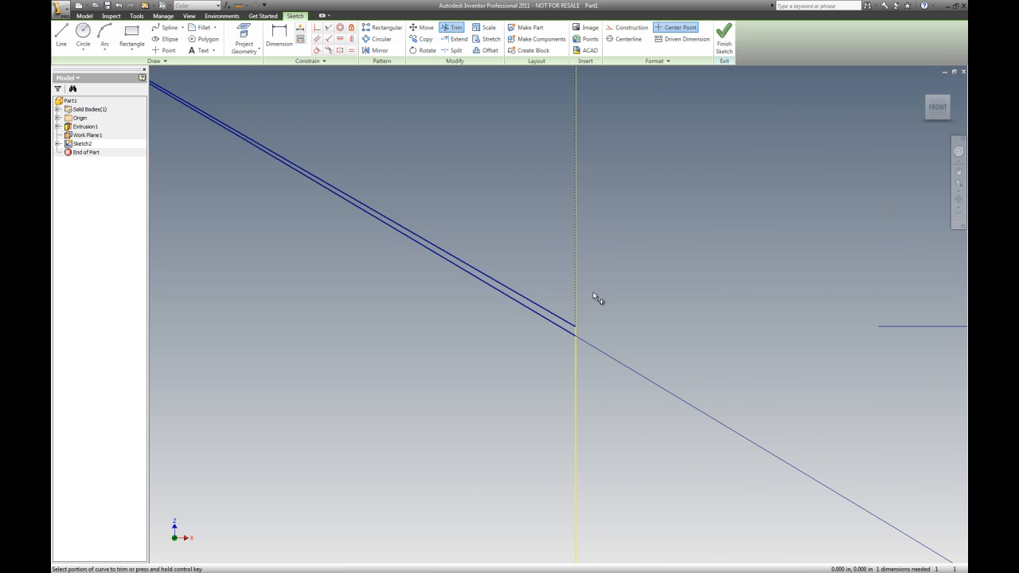
scroll(547, 321, "down", 1)
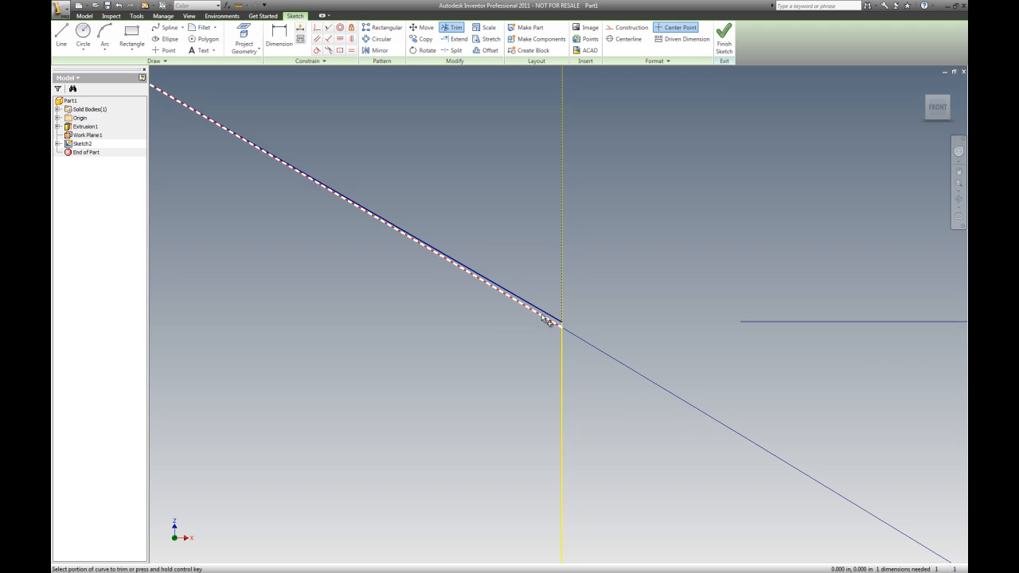
scroll(523, 310, "down", 3)
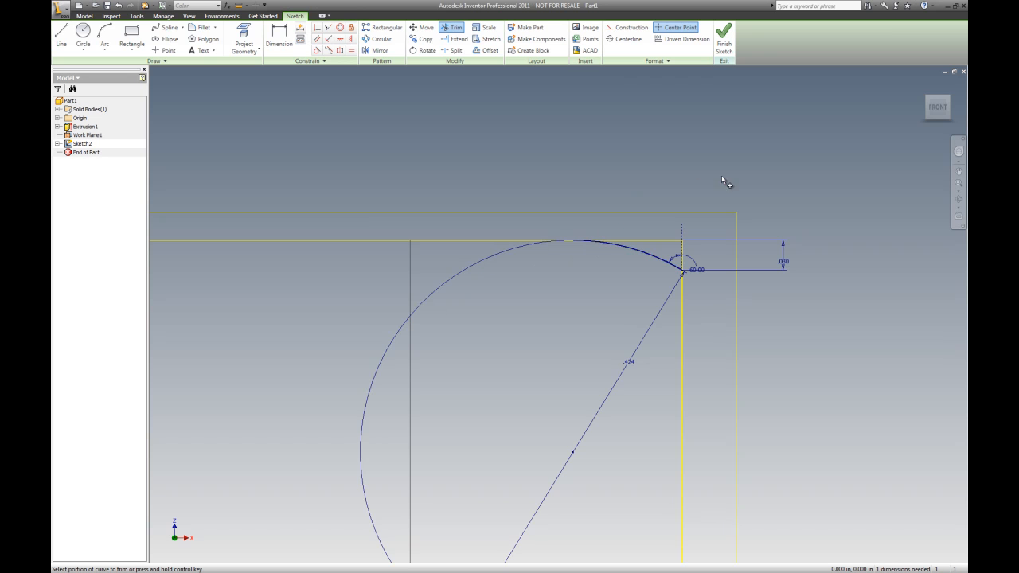
scroll(764, 204, "up", 3)
scroll(637, 227, "down", 3)
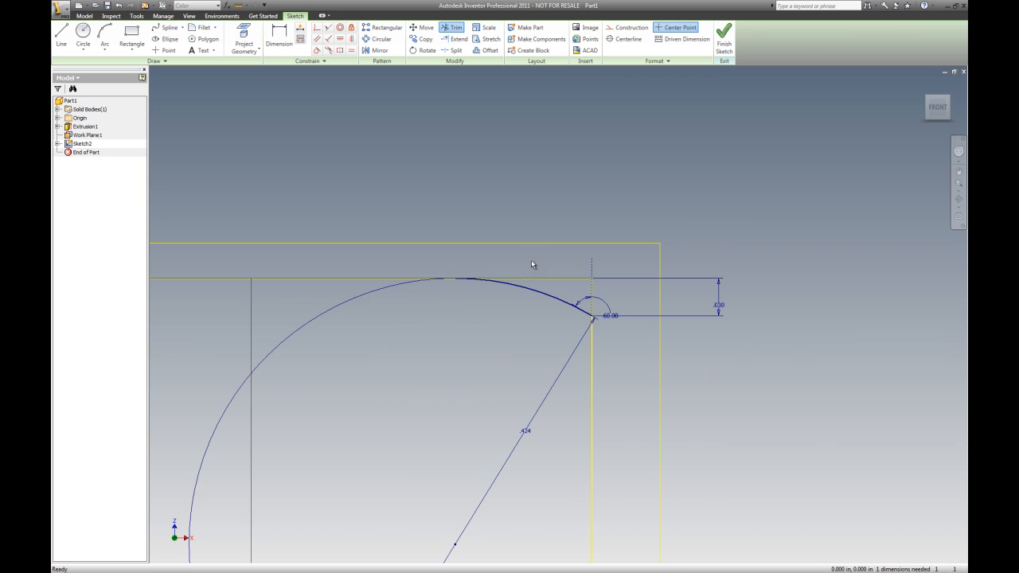
key("Escape")
Add a driven horizontal dimension from the arc's top tangent point to the chamfer corner
left_click(278, 35)
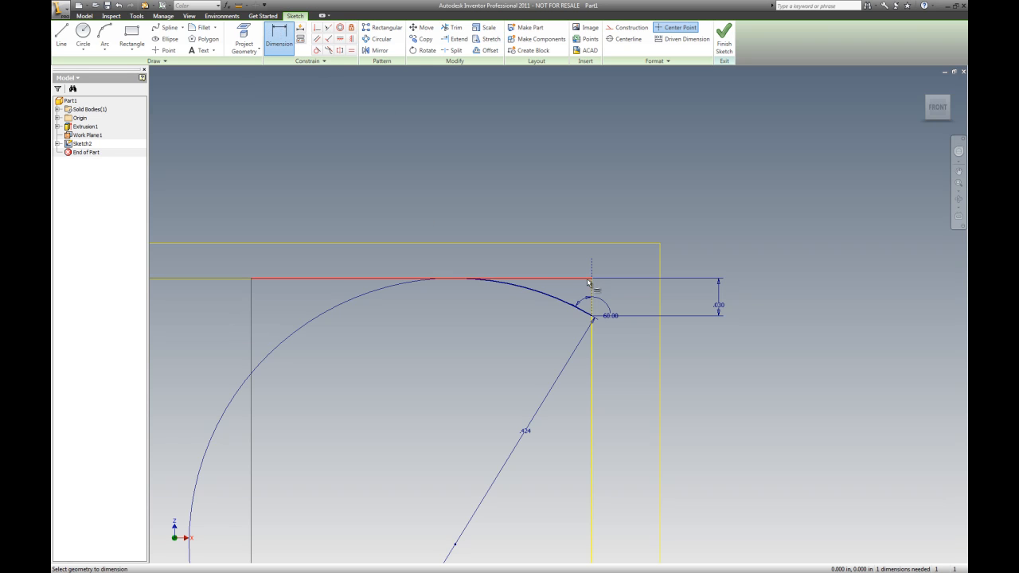
left_click(455, 282)
left_click(524, 196)
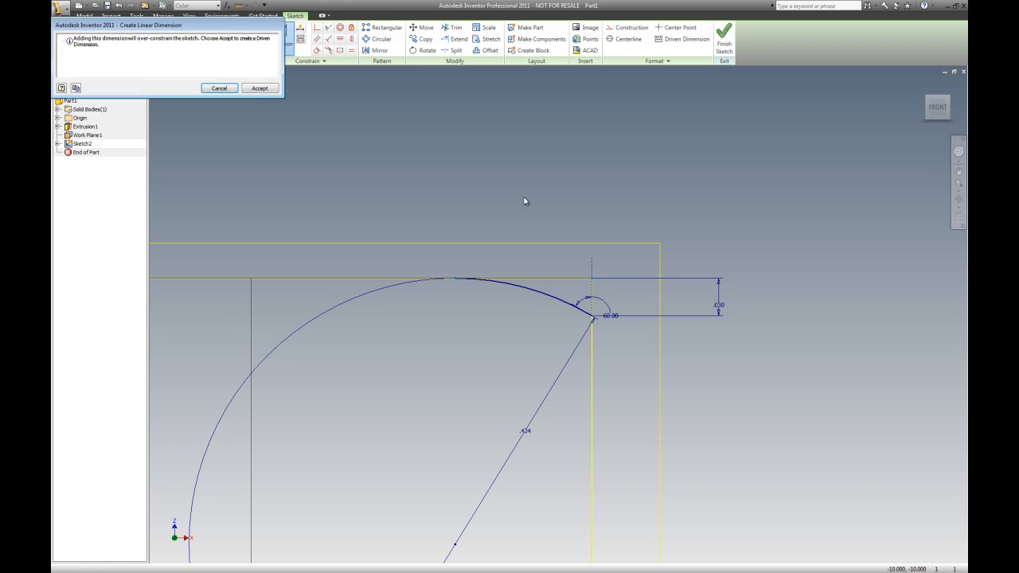
left_click(258, 88)
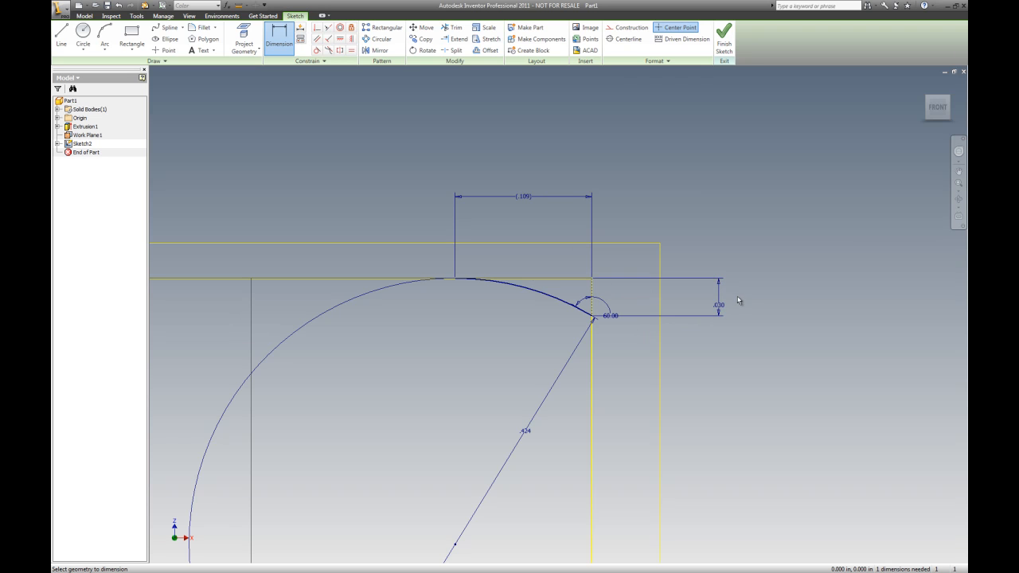
Draw lines along the top edge from the arc's tangent point to the corner, then down to the chamfer's lower end
scroll(580, 309, "up", 5)
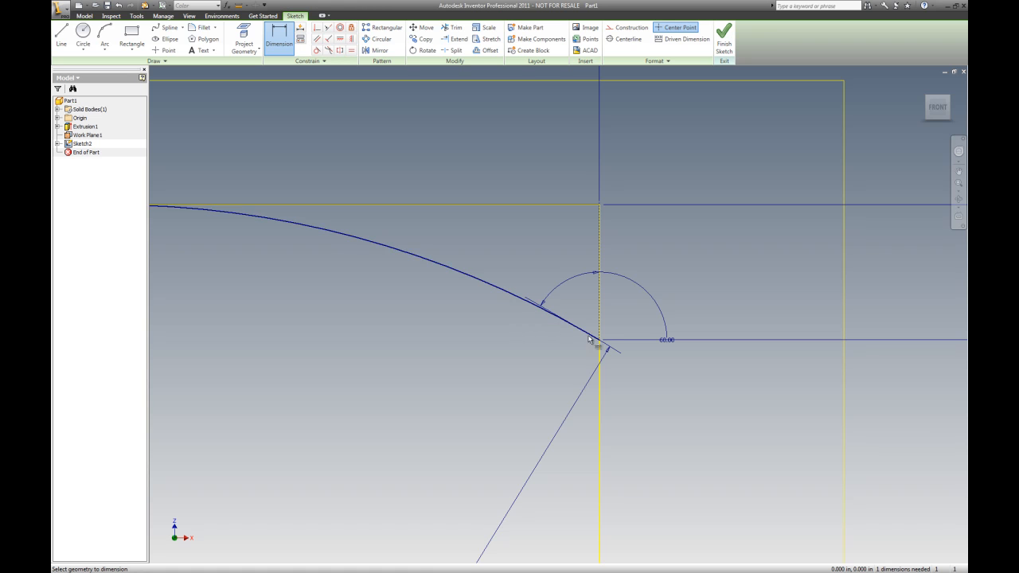
scroll(512, 311, "up", 5)
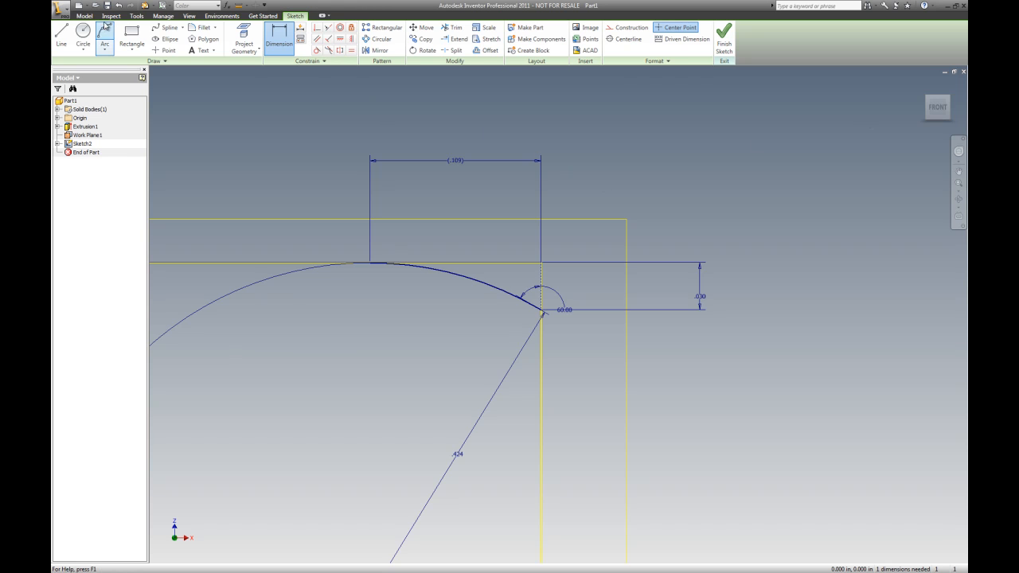
left_click(61, 36)
left_click(371, 263)
left_click(542, 263)
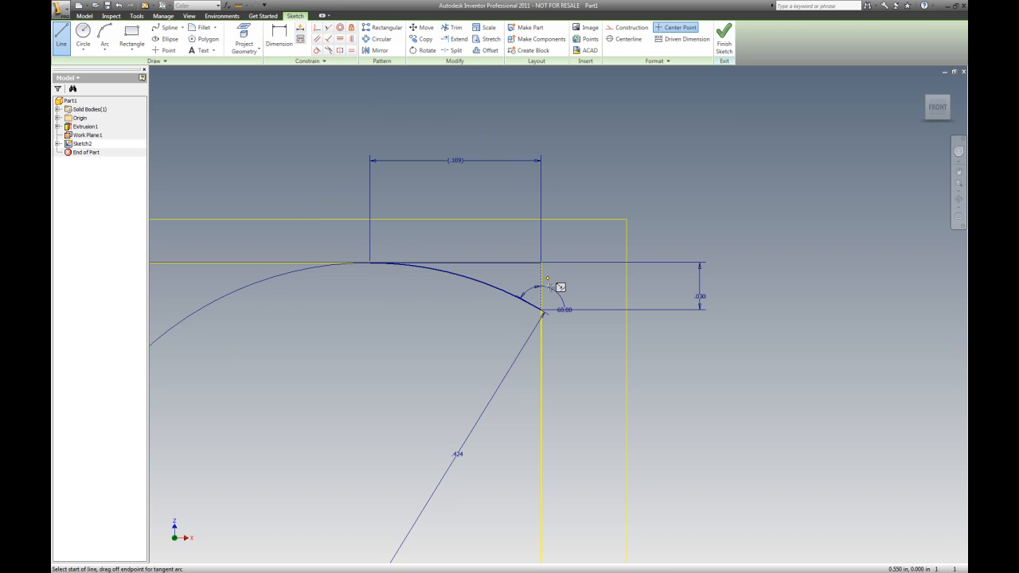
left_click(543, 310)
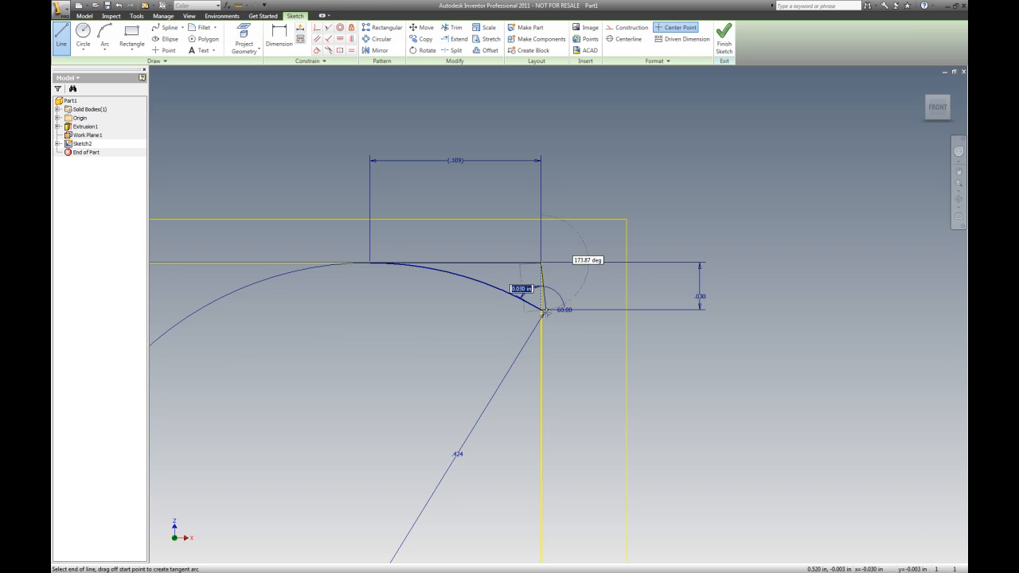
key("Escape")
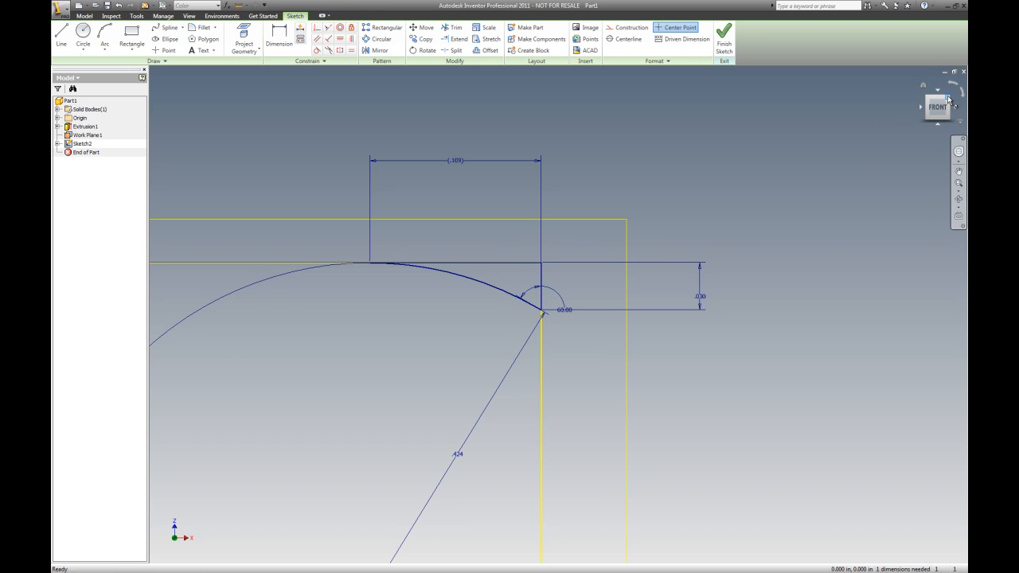
Draw a vertical construction line down the nut's centre as the revolve axis and finish the sketch
left_click(923, 84)
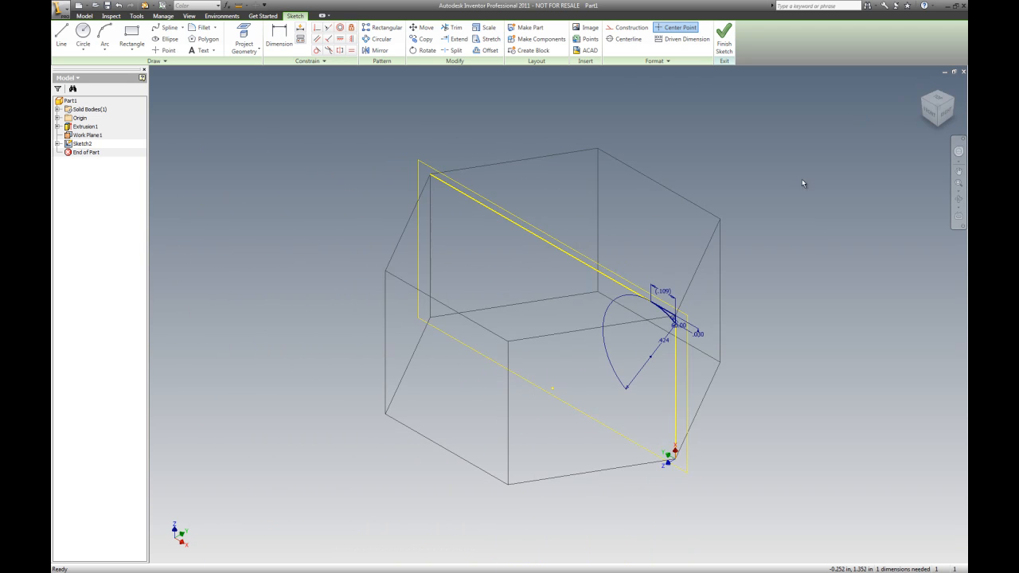
scroll(799, 168, "up", 3)
right_click(630, 131)
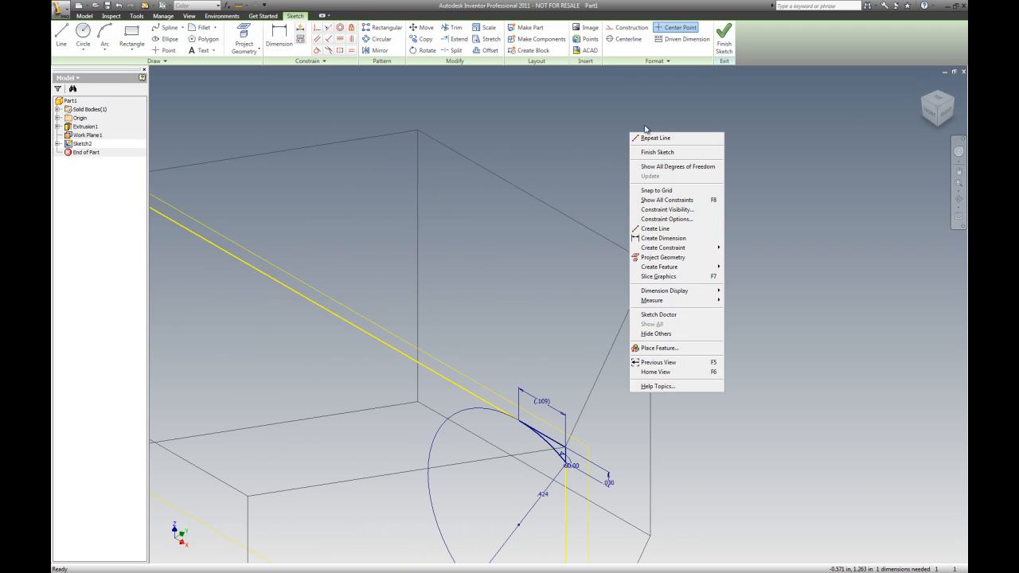
key("Escape")
scroll(743, 153, "down", 4)
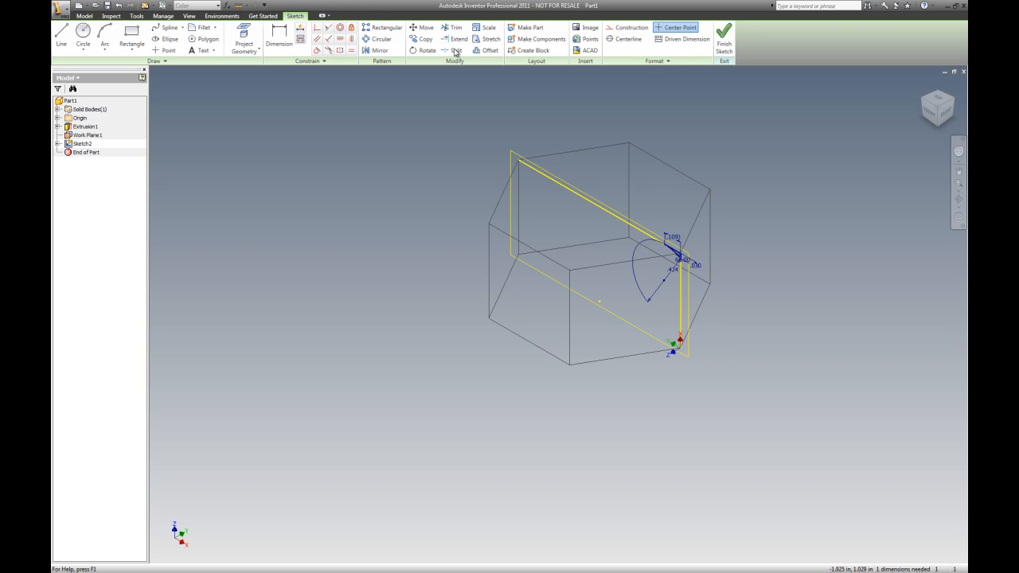
left_click(631, 31)
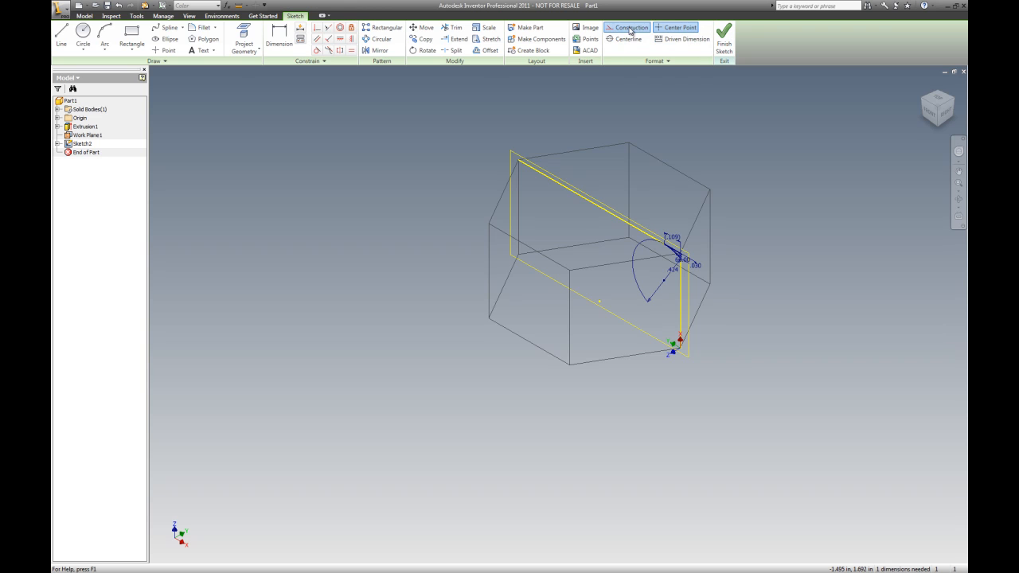
left_click(61, 36)
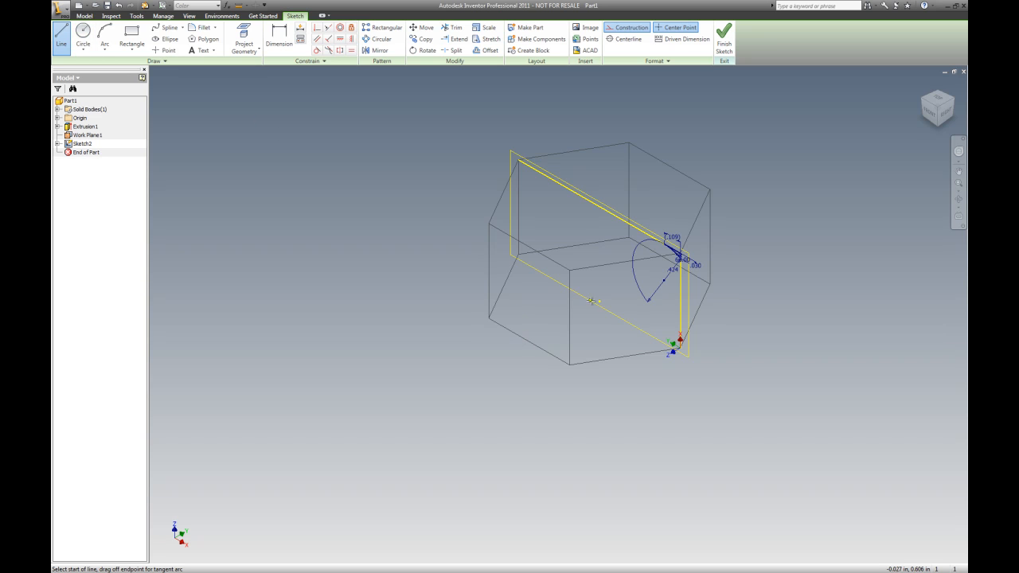
left_click(600, 206)
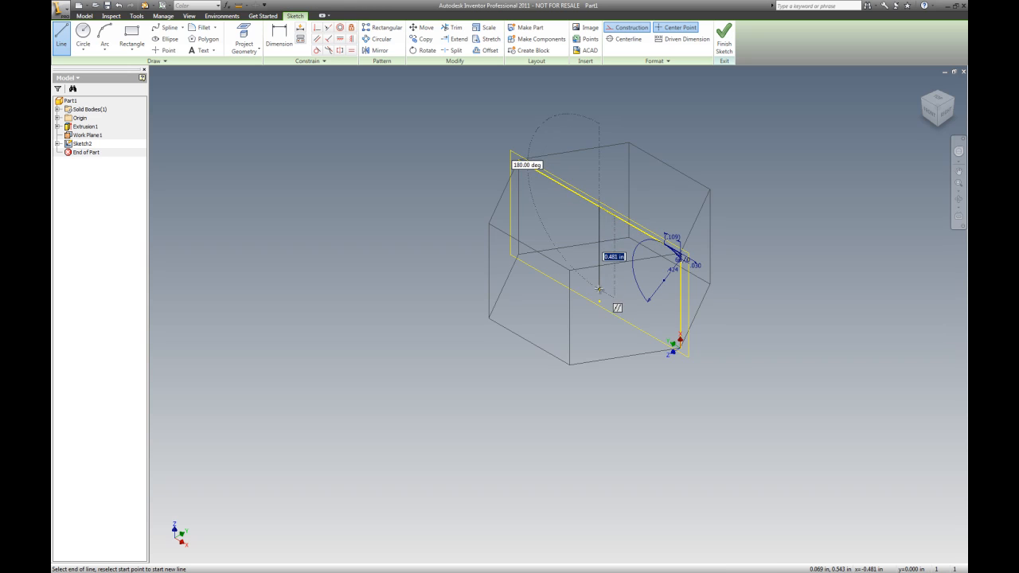
left_click(600, 294)
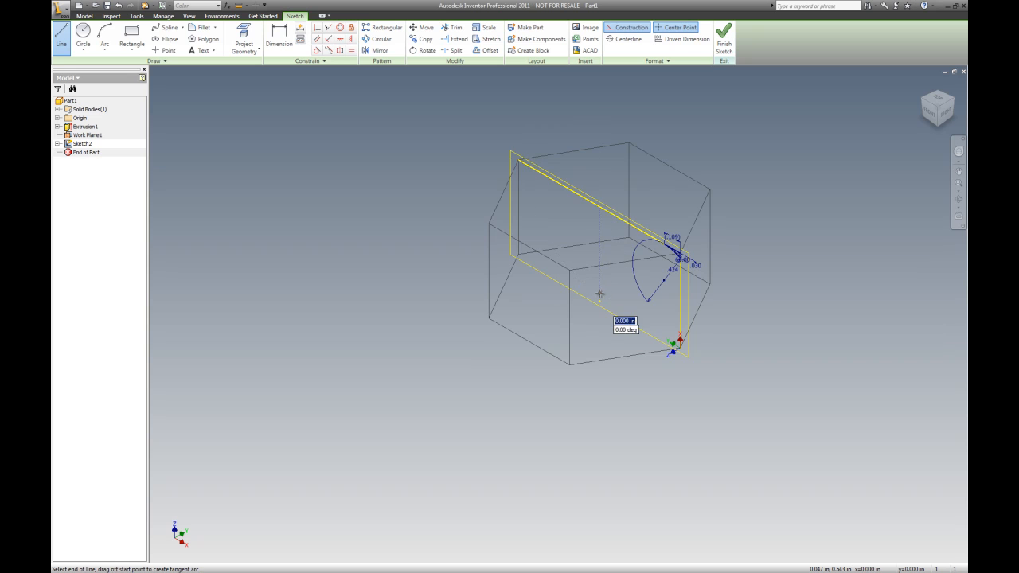
key("Escape")
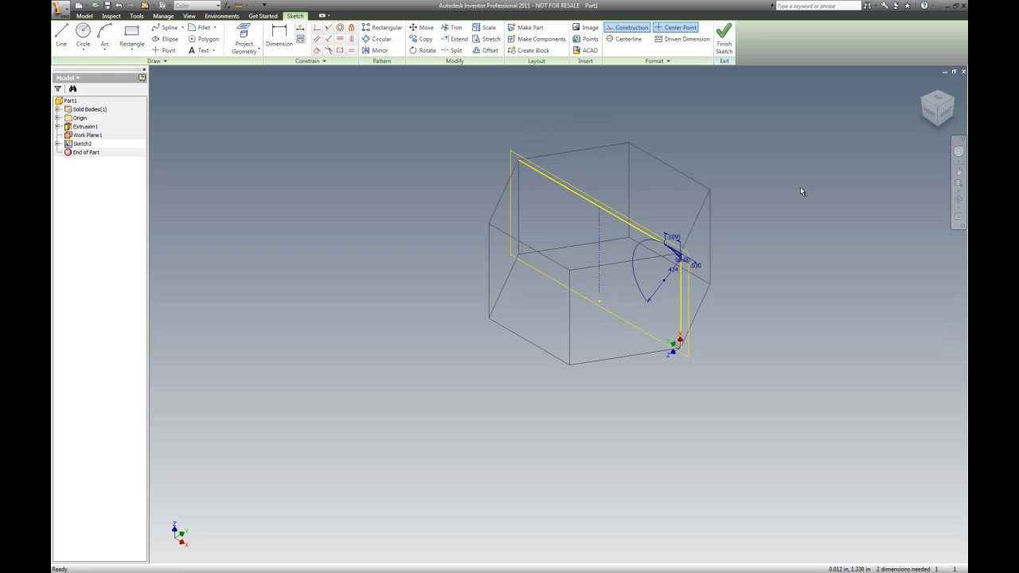
left_click(724, 39)
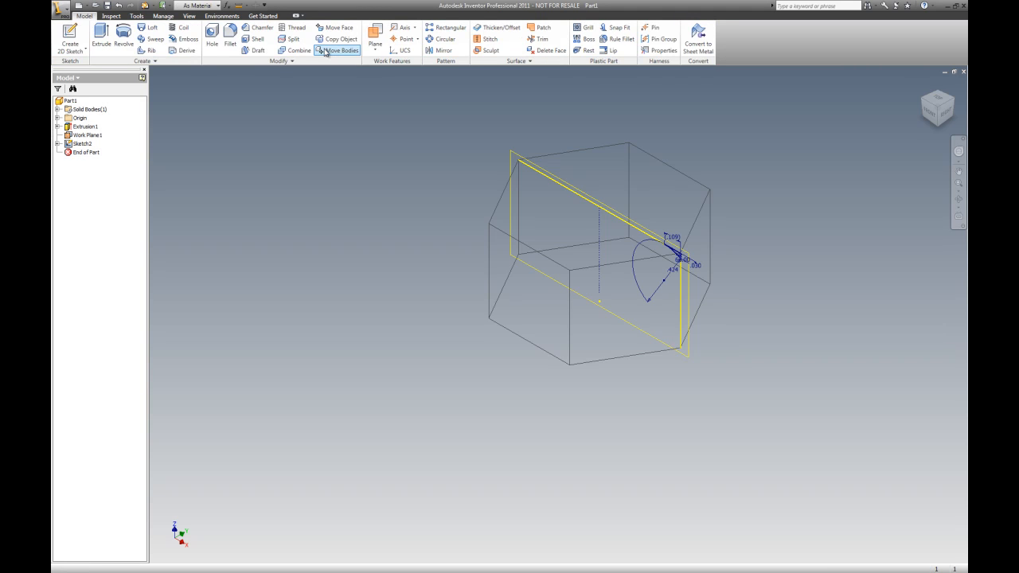
Revolve the chamfer profile a full turn around the construction line as a cut
left_click(125, 42)
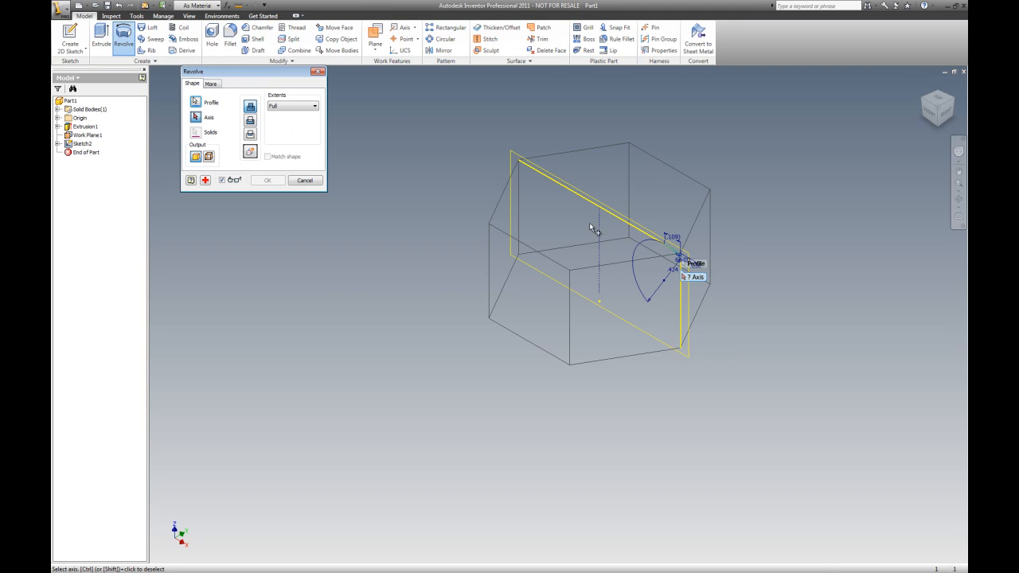
scroll(682, 255, "down", 5)
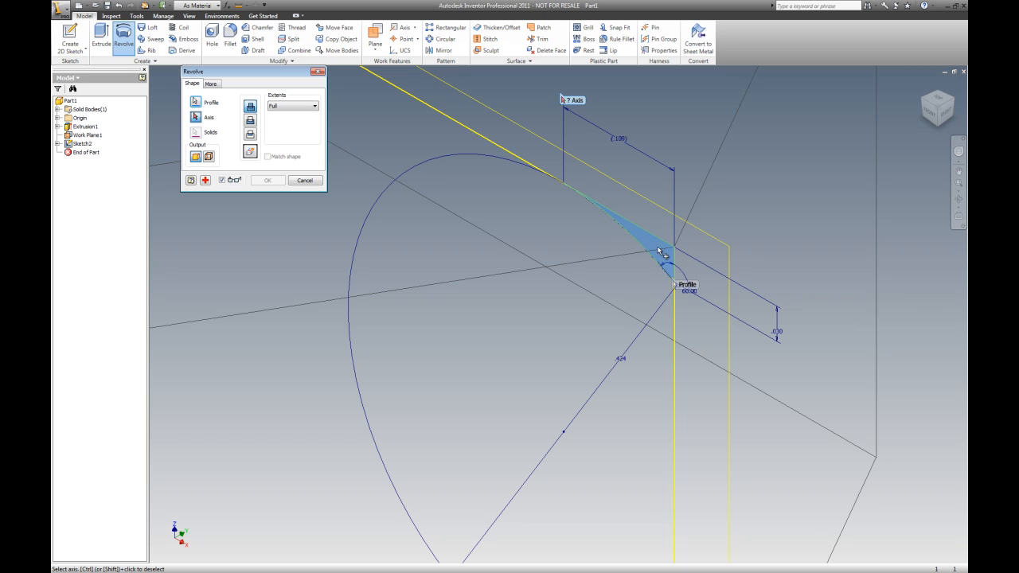
left_click(654, 247)
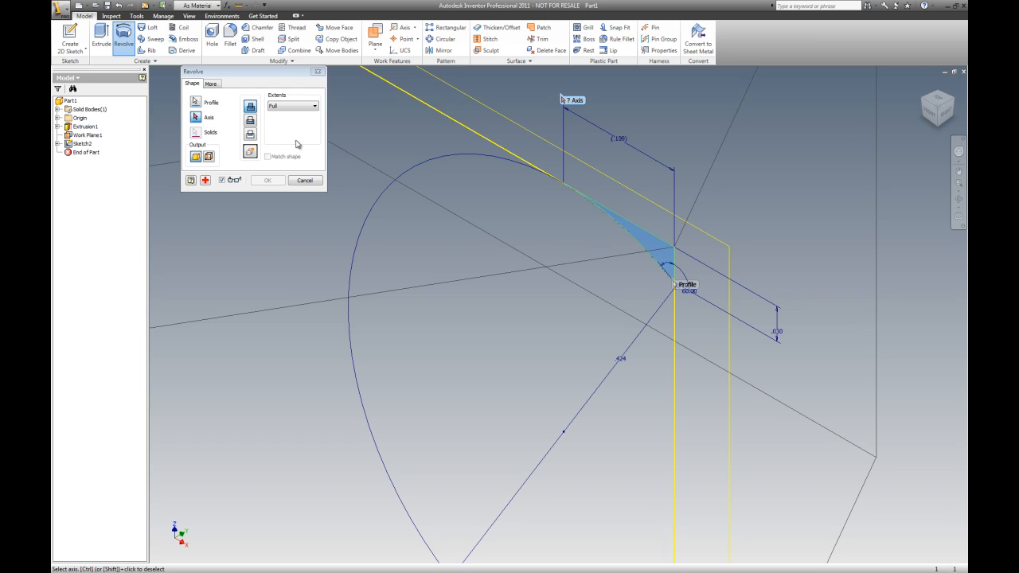
left_click(196, 120)
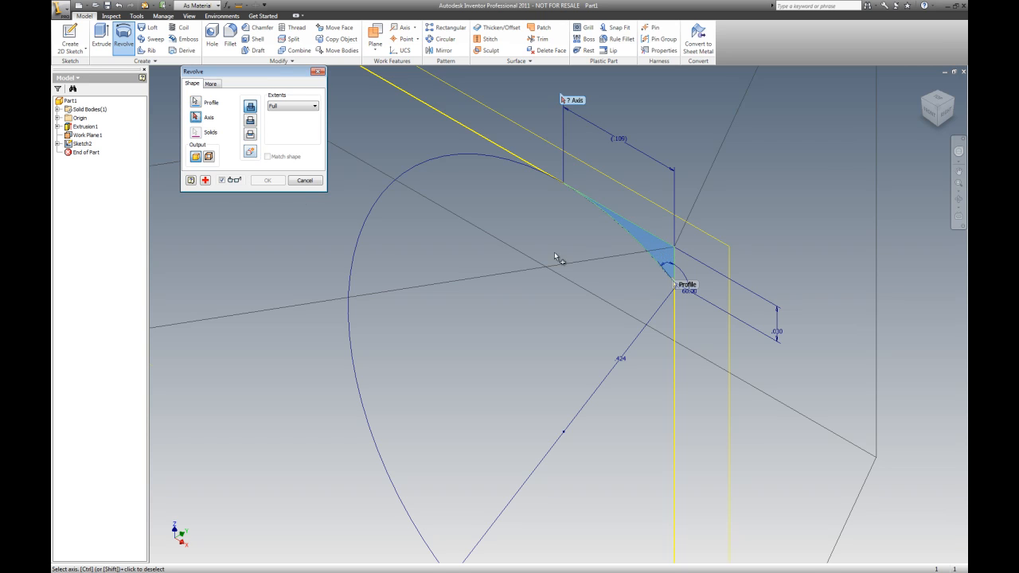
scroll(557, 257, "up", 4)
left_click(512, 233)
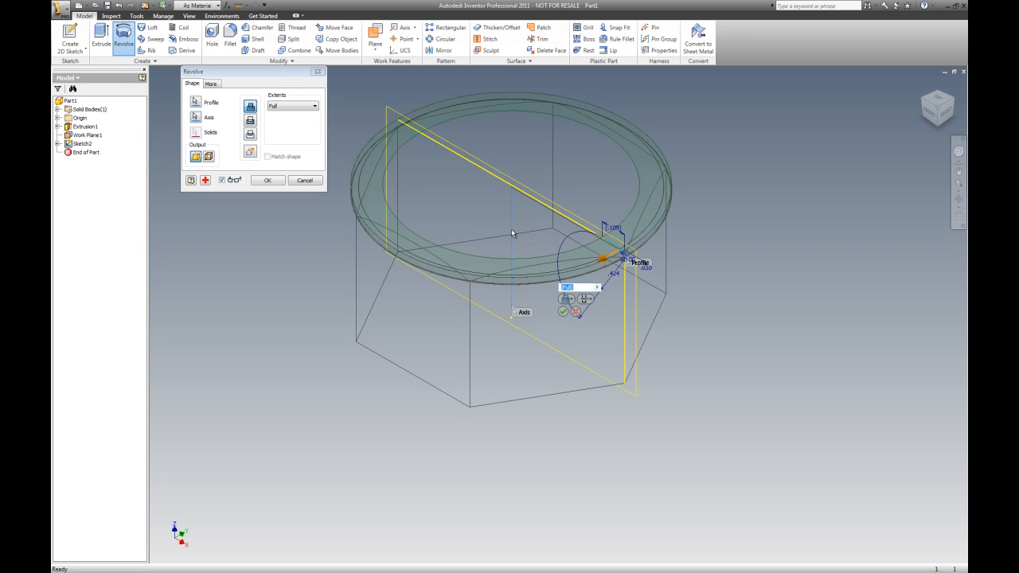
left_click(251, 122)
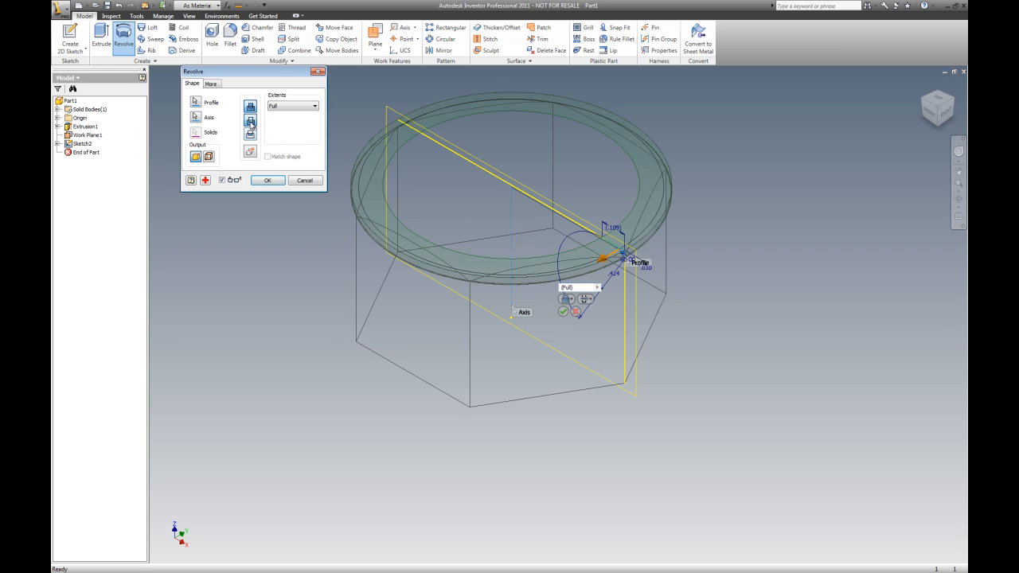
left_click(268, 181)
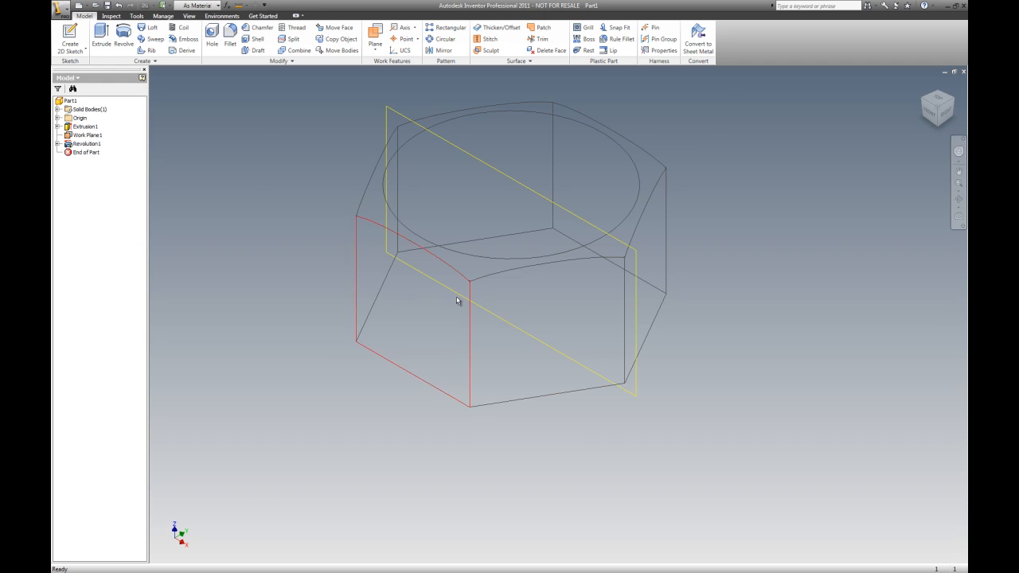
Create a new sketch on the nut's top face for the hole centre and finish it
scroll(589, 239, "up", 4)
scroll(669, 274, "up", 2)
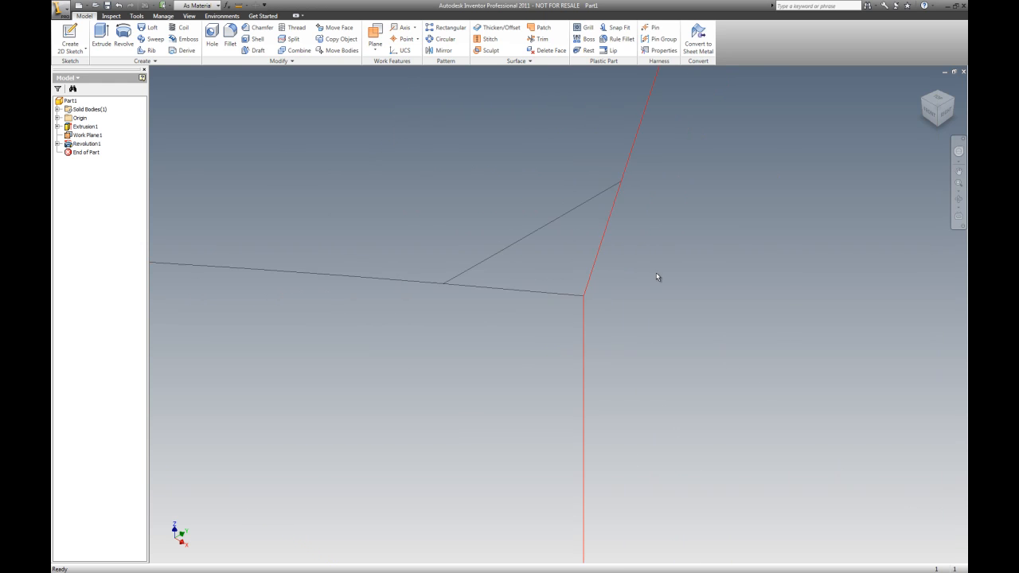
scroll(557, 239, "down", 6)
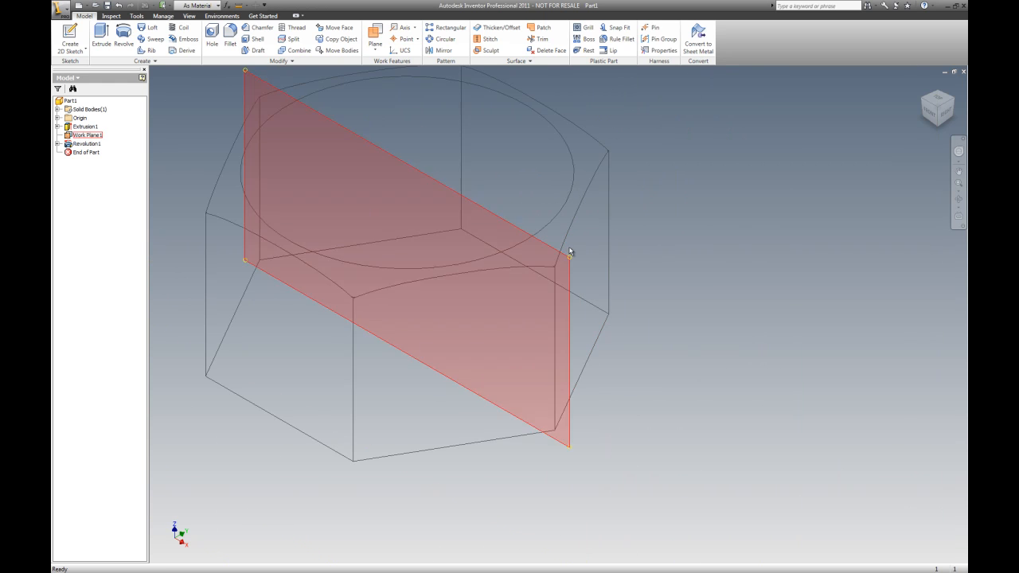
scroll(342, 305, "up", 5)
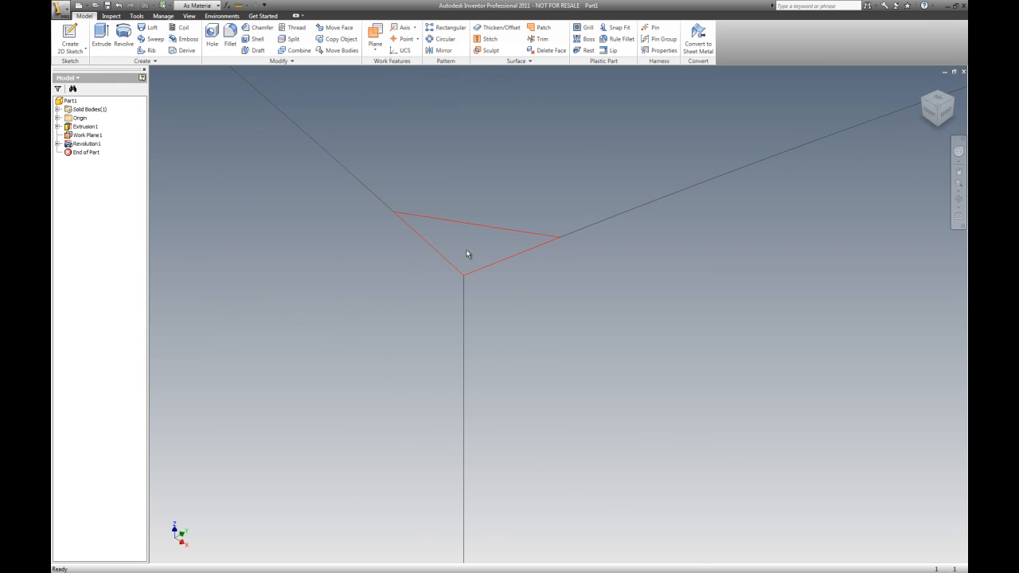
scroll(472, 261, "down", 5)
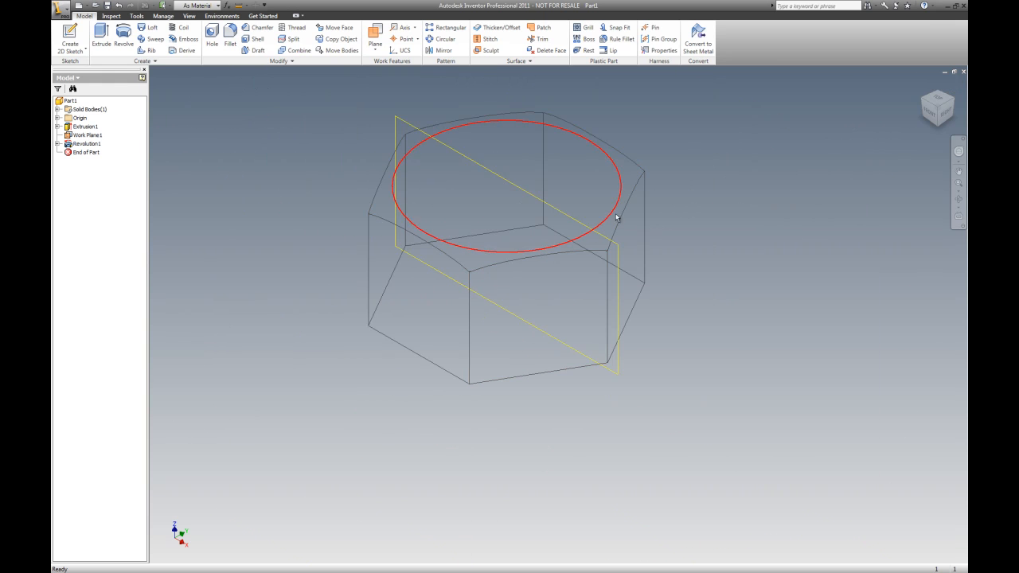
right_click(692, 109)
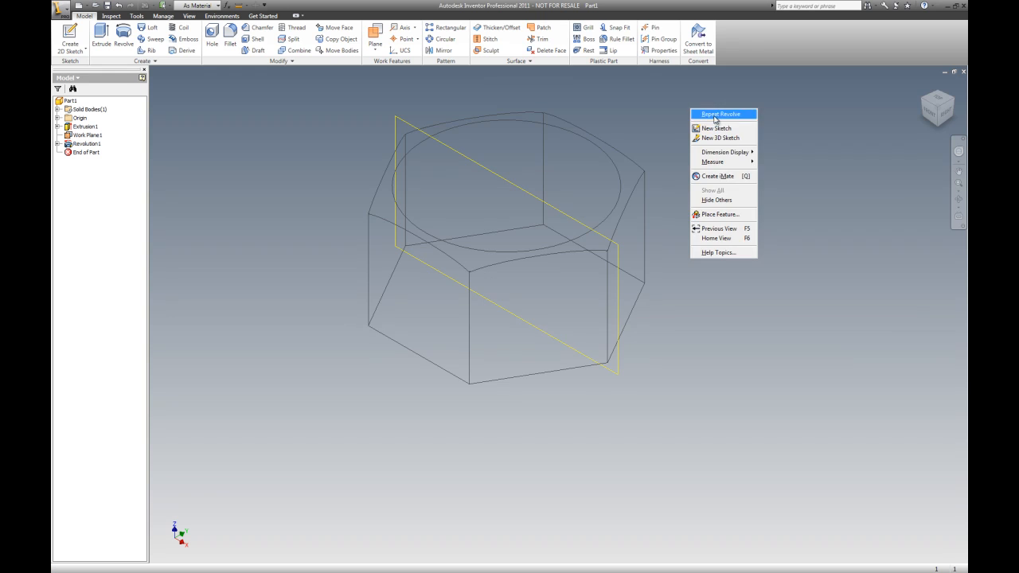
left_click(717, 127)
left_click(571, 151)
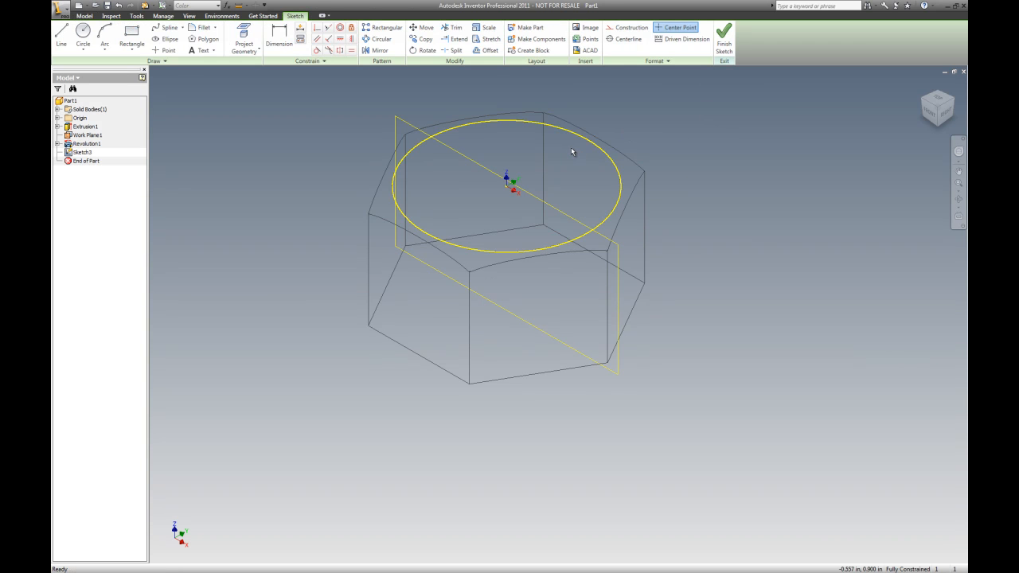
left_click(165, 50)
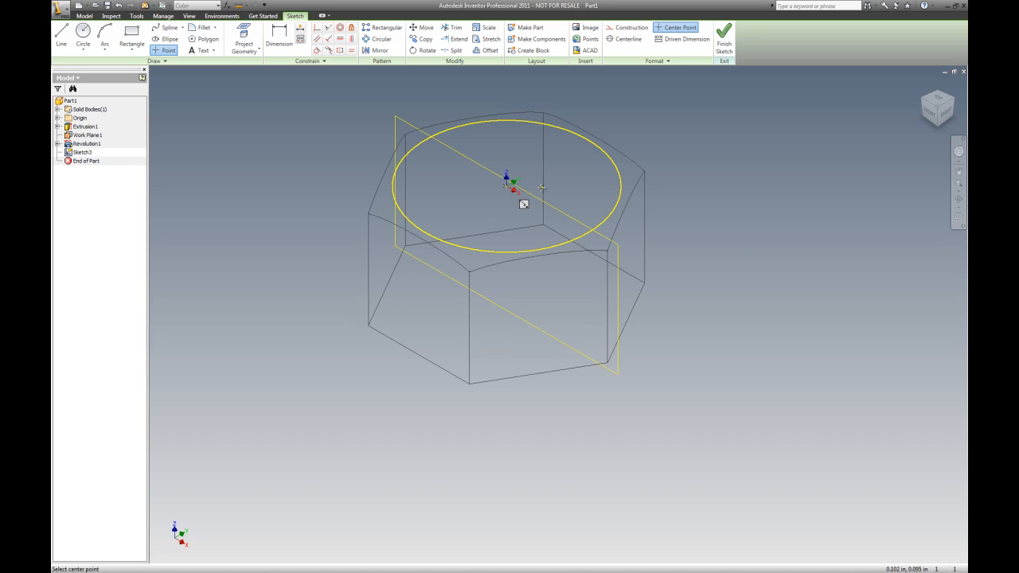
key("Escape")
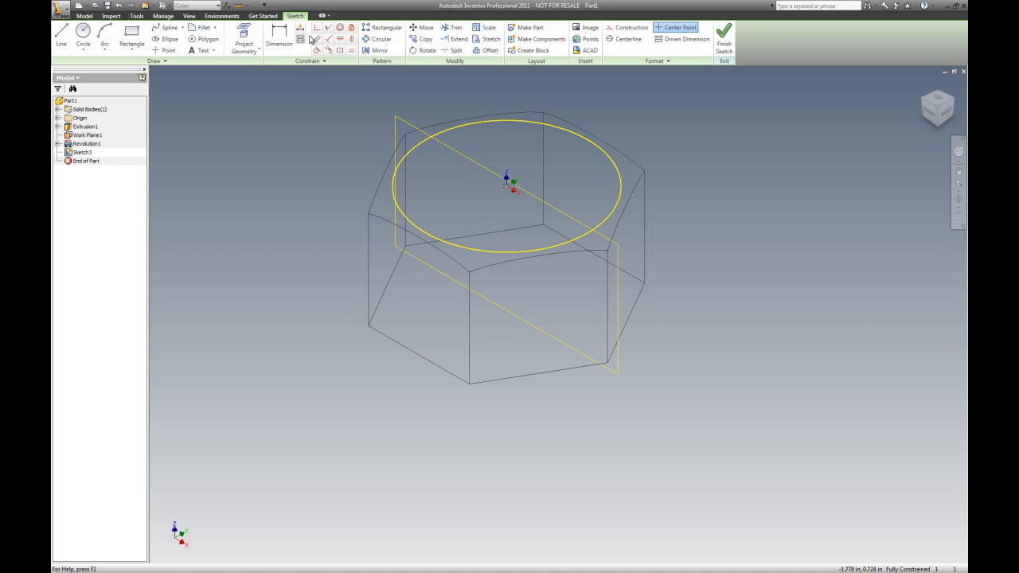
right_click(253, 83)
left_click(275, 101)
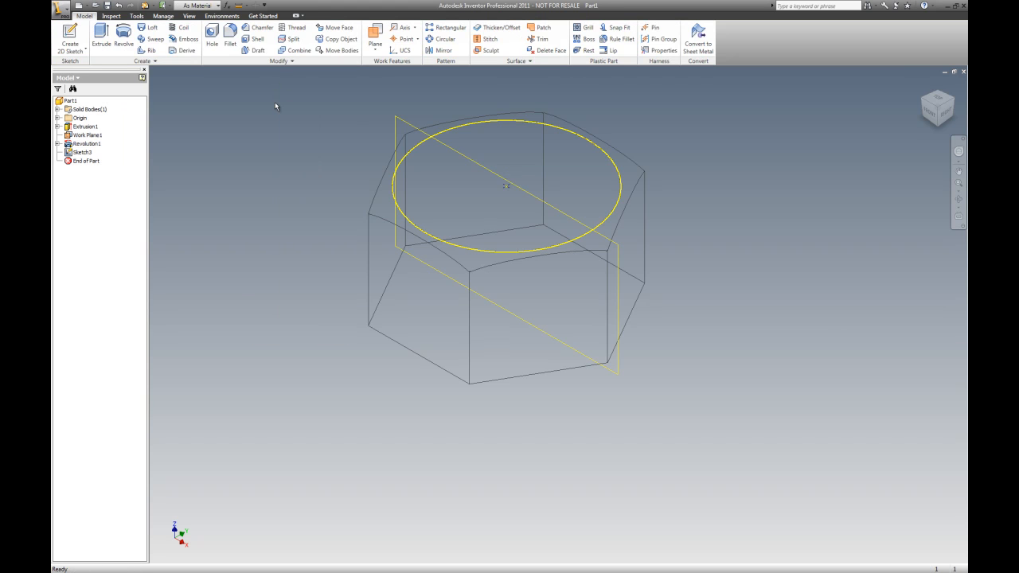
Add a hole at the sketch centre with a diameter of 11/16 in
left_click(213, 37)
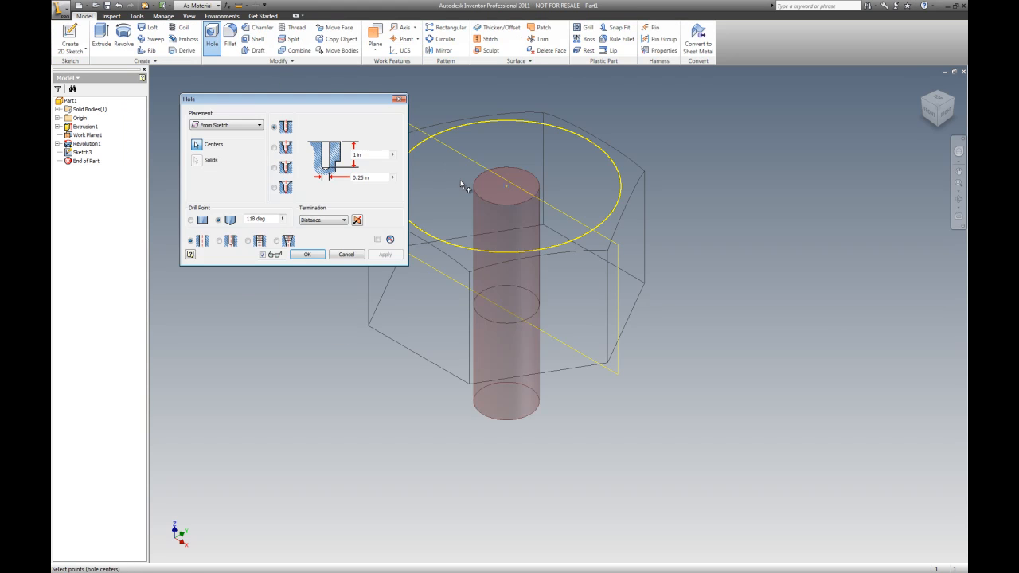
left_click(374, 178)
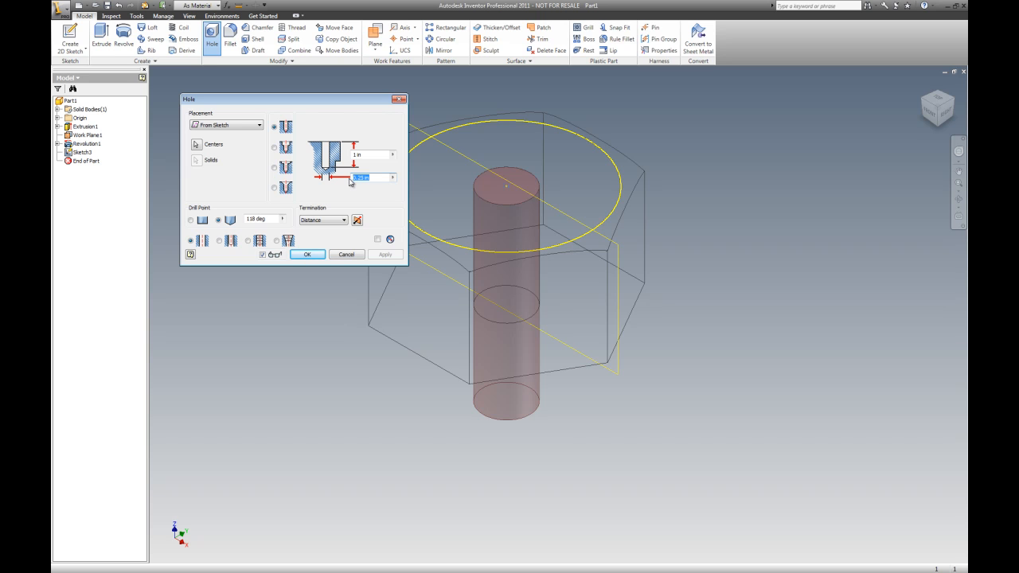
type("1.1")
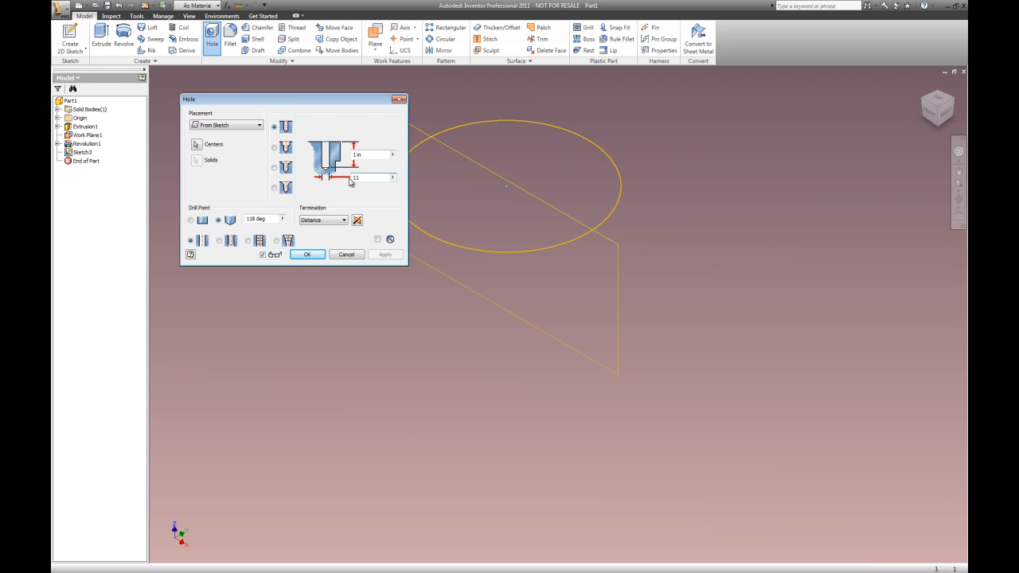
type("16")
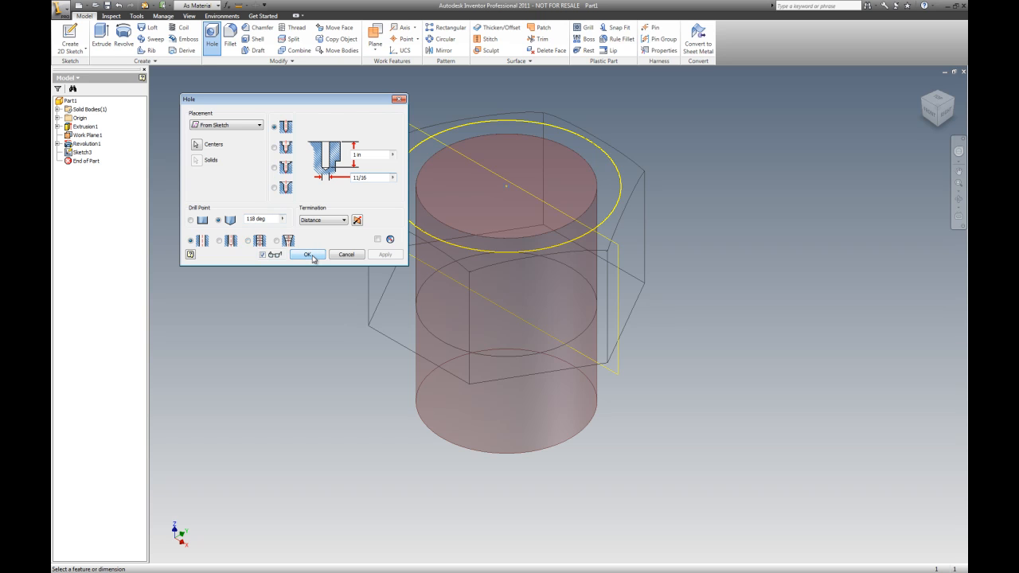
left_click(308, 255)
Apply an ANSI Unified 11/16-12 UN, class 2B right-hand thread to the hole's inner face
scroll(666, 237, "down", 2)
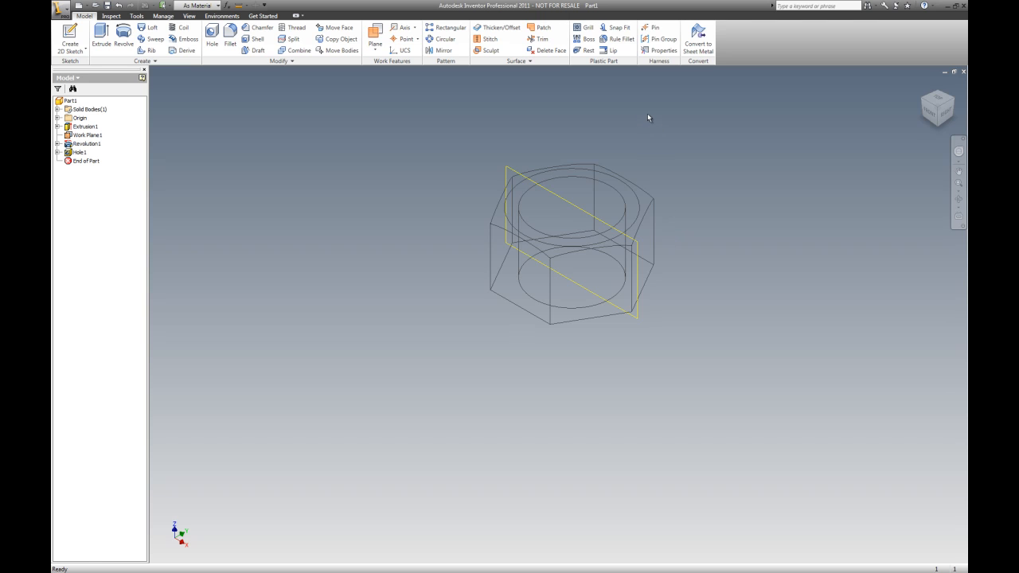
left_click(297, 28)
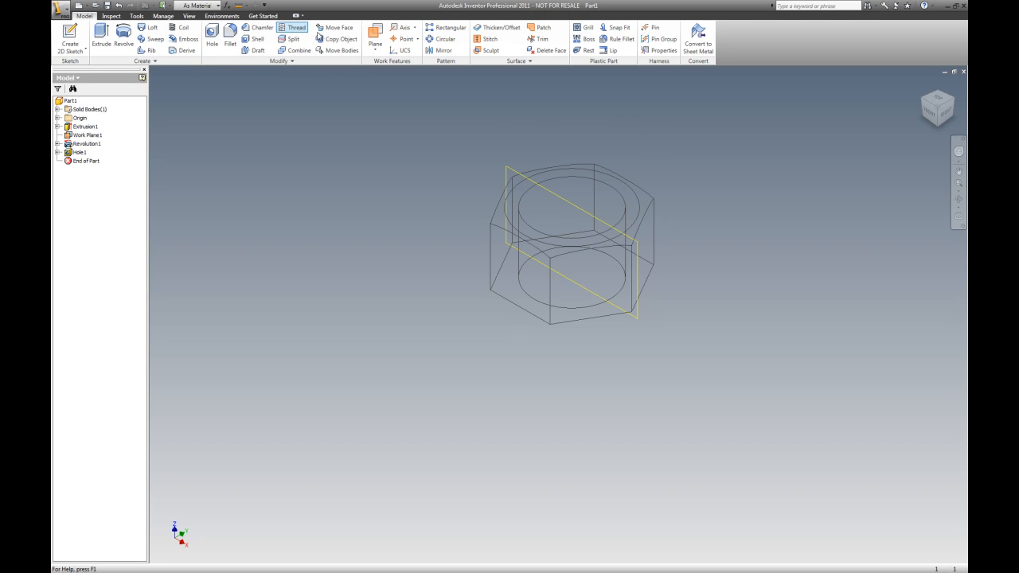
left_click(551, 184)
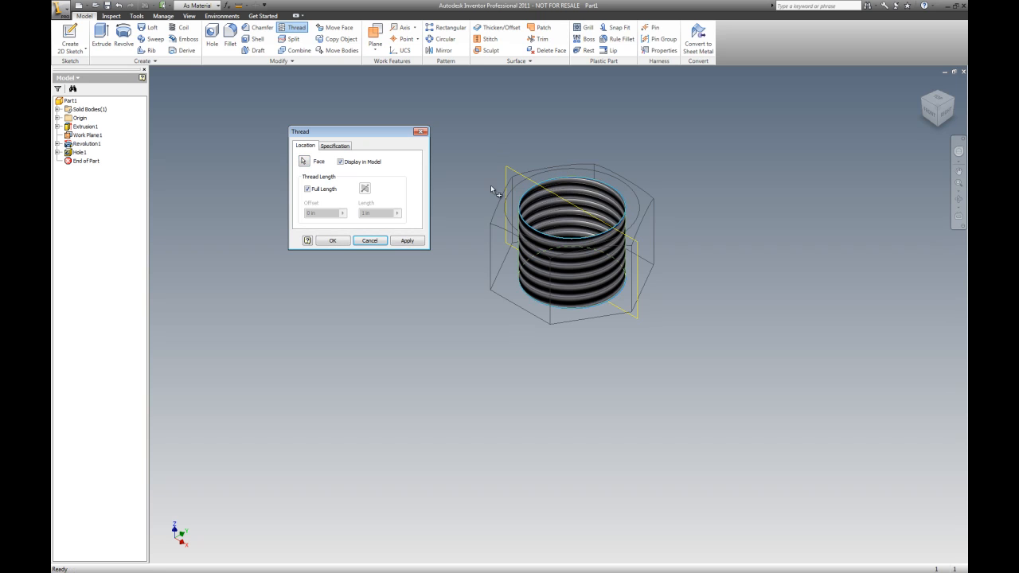
left_click(334, 146)
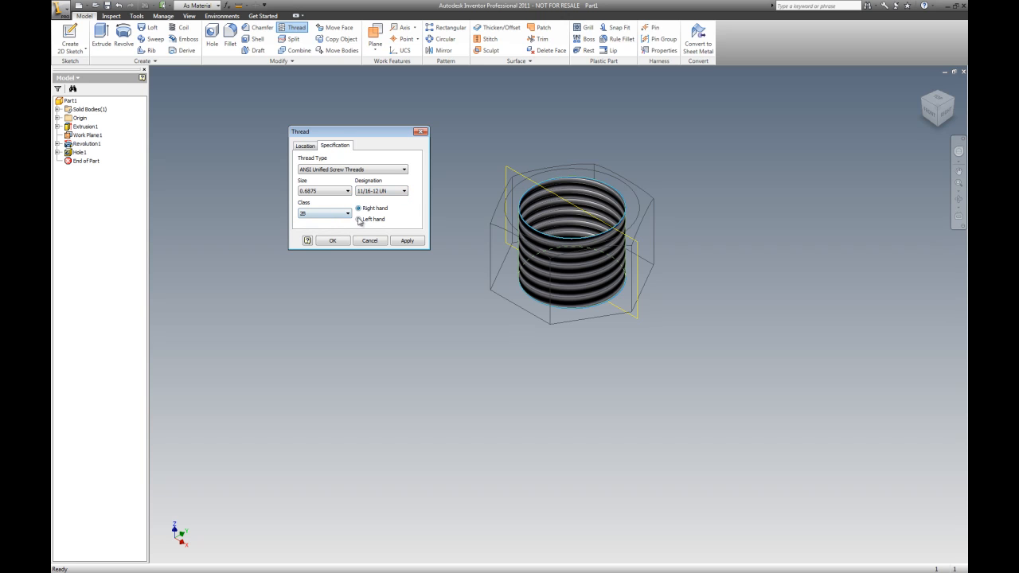
left_click(406, 242)
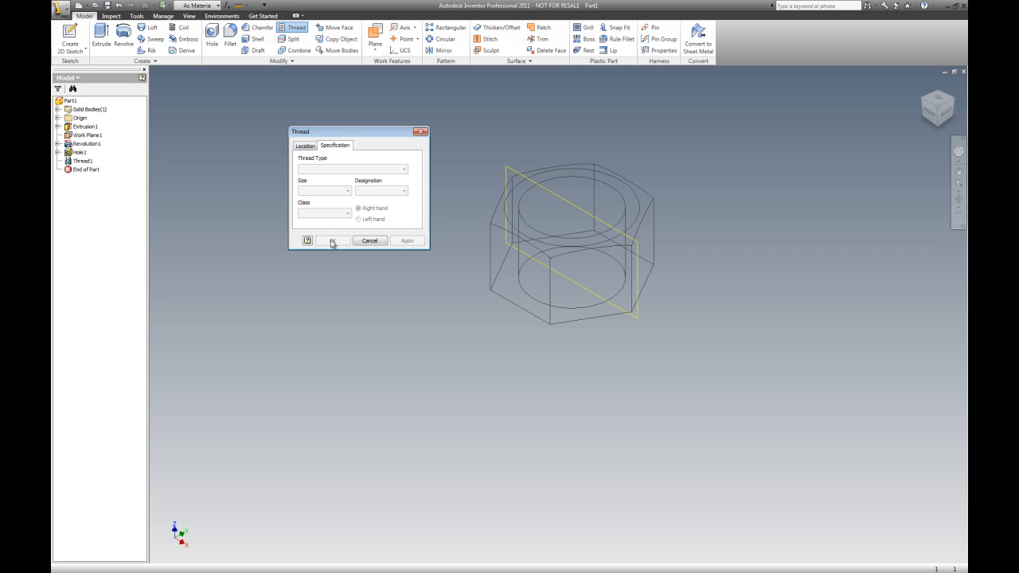
left_click(421, 131)
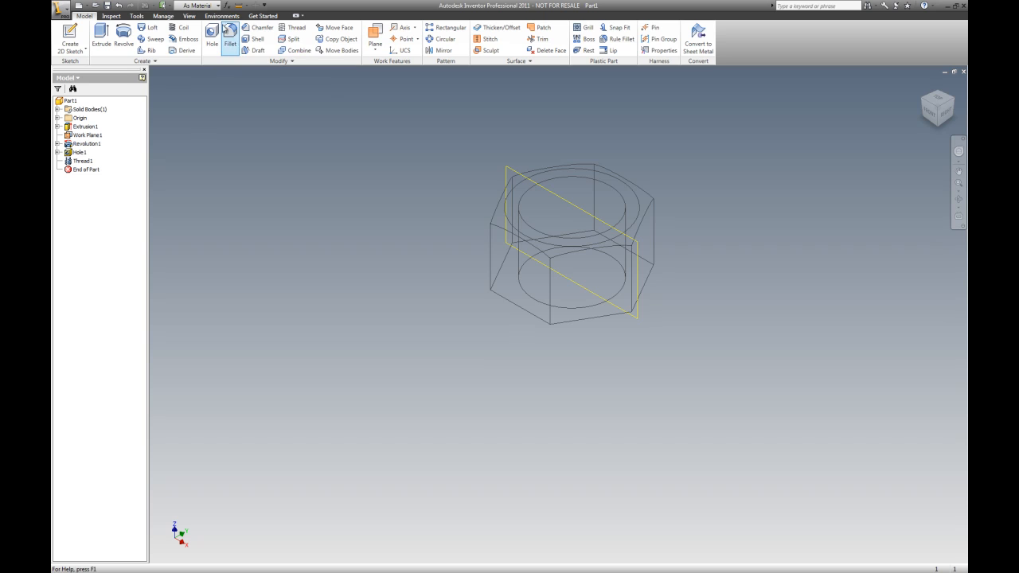
Switch the model's visual style to realistic shading
left_click(189, 16)
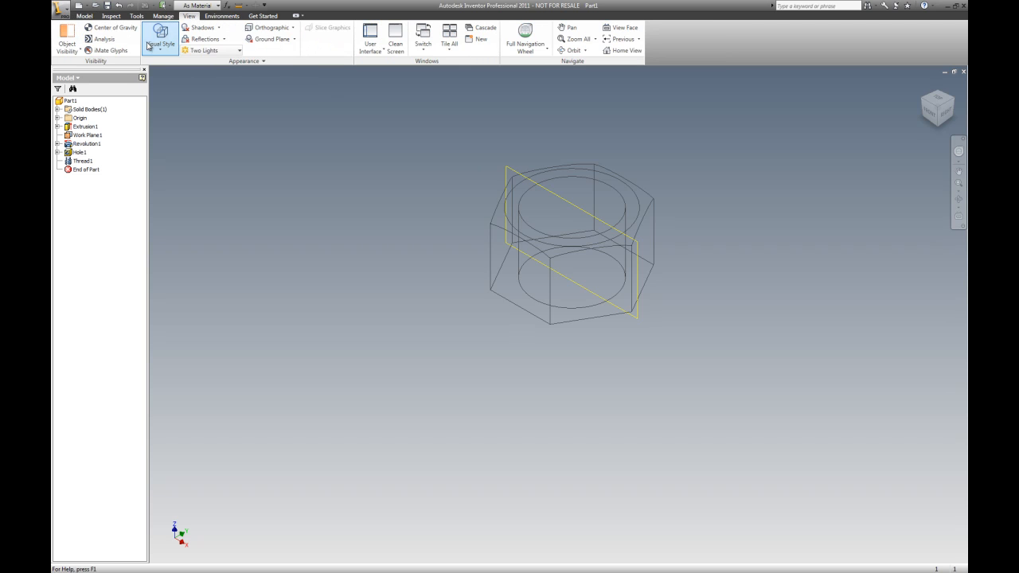
left_click(160, 35)
left_click(229, 71)
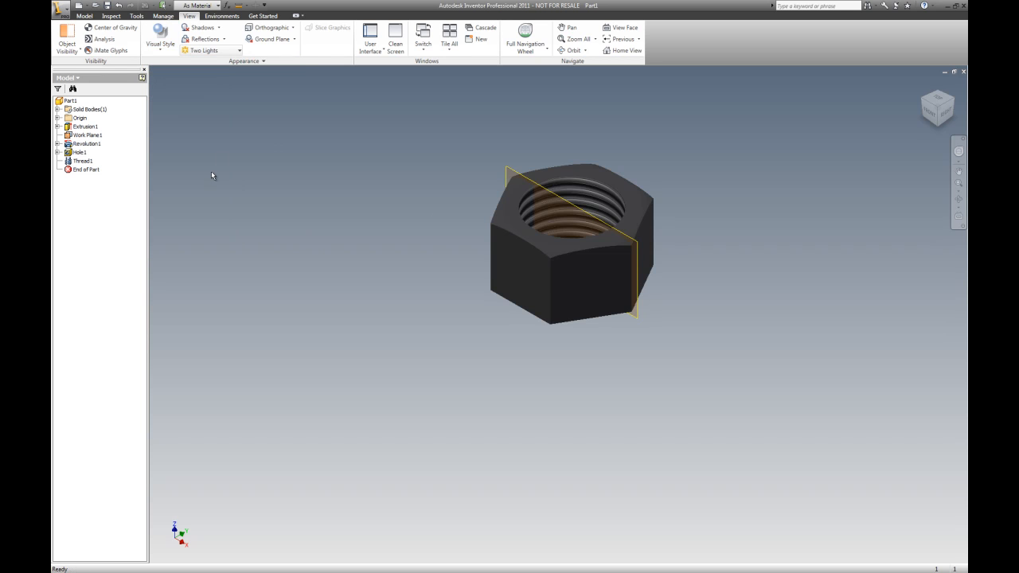
Create a new 2D sketch on the nut's bottom face
scroll(669, 188, "up", 3)
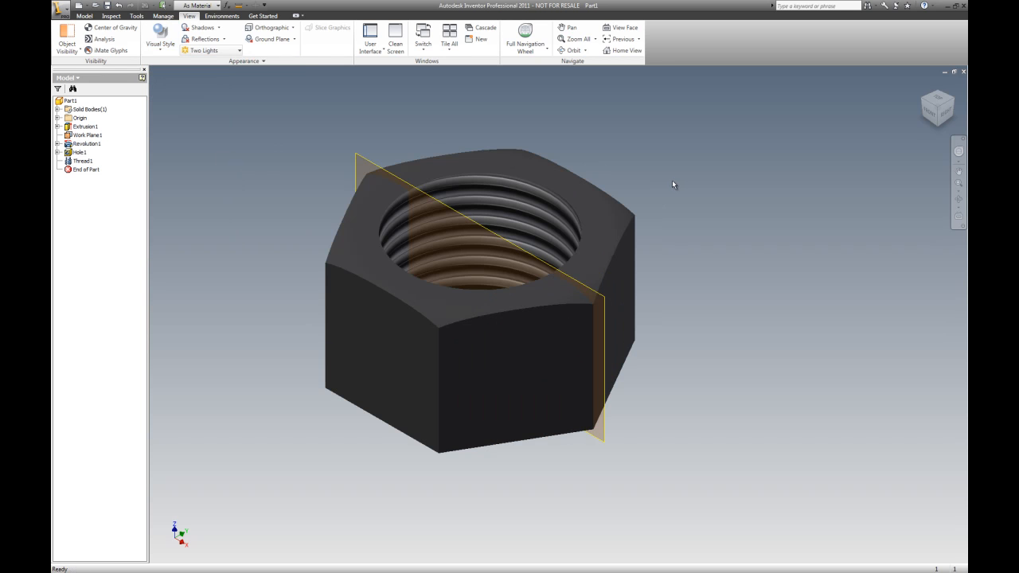
scroll(605, 177, "down", 2)
scroll(614, 139, "up", 3)
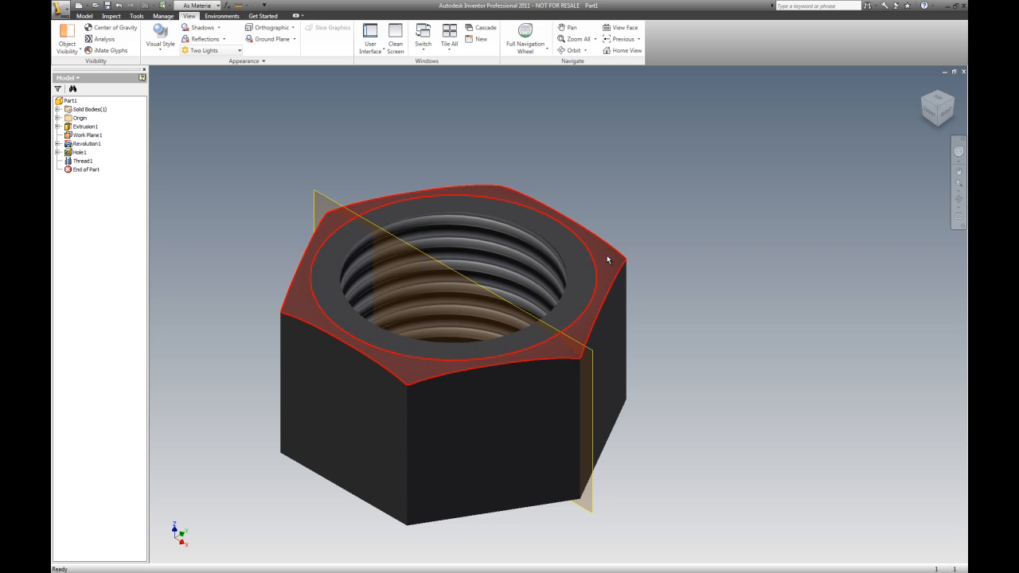
left_click(939, 130)
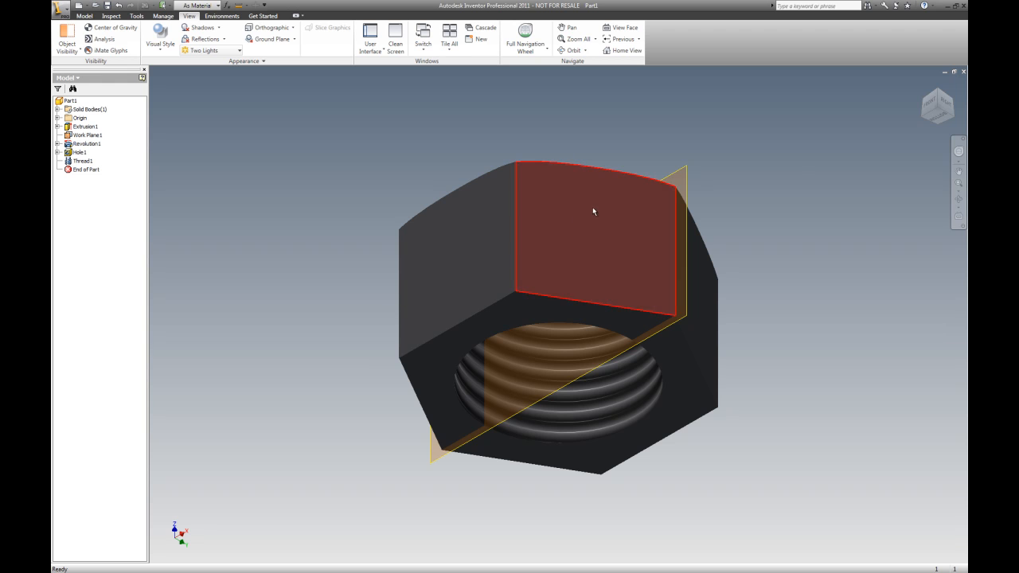
left_click(937, 94)
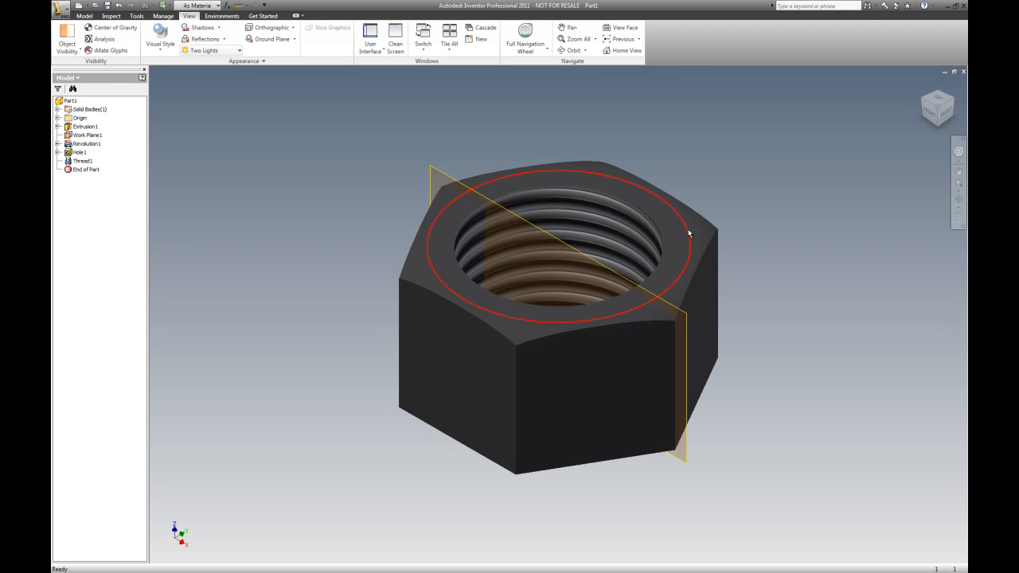
left_click(937, 125)
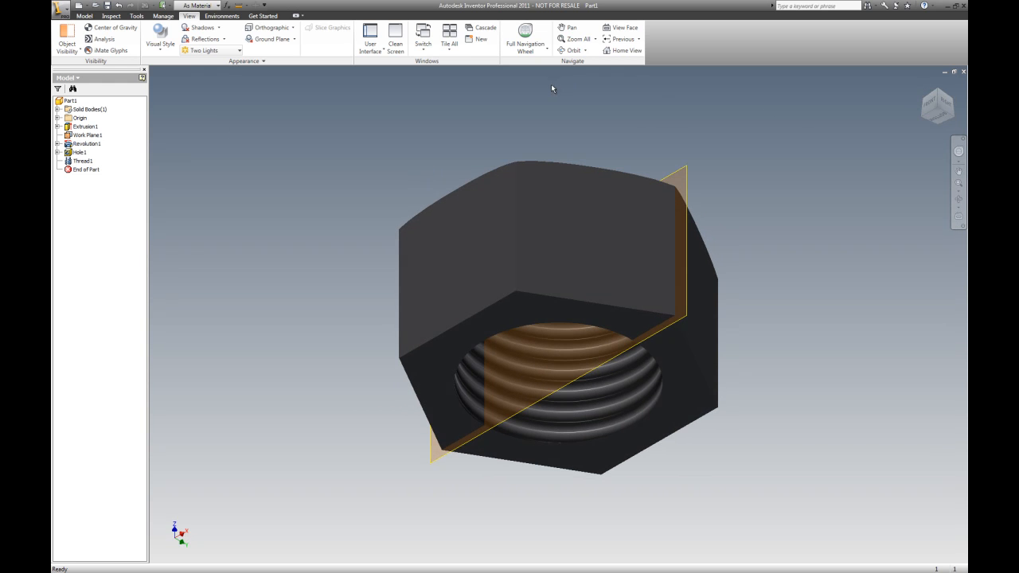
right_click(417, 113)
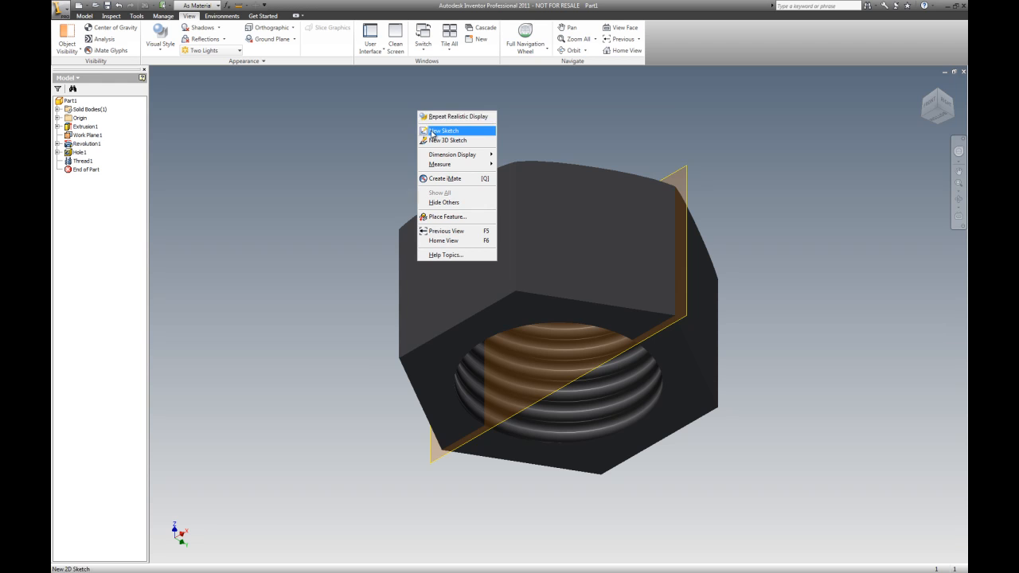
left_click(448, 127)
left_click(511, 311)
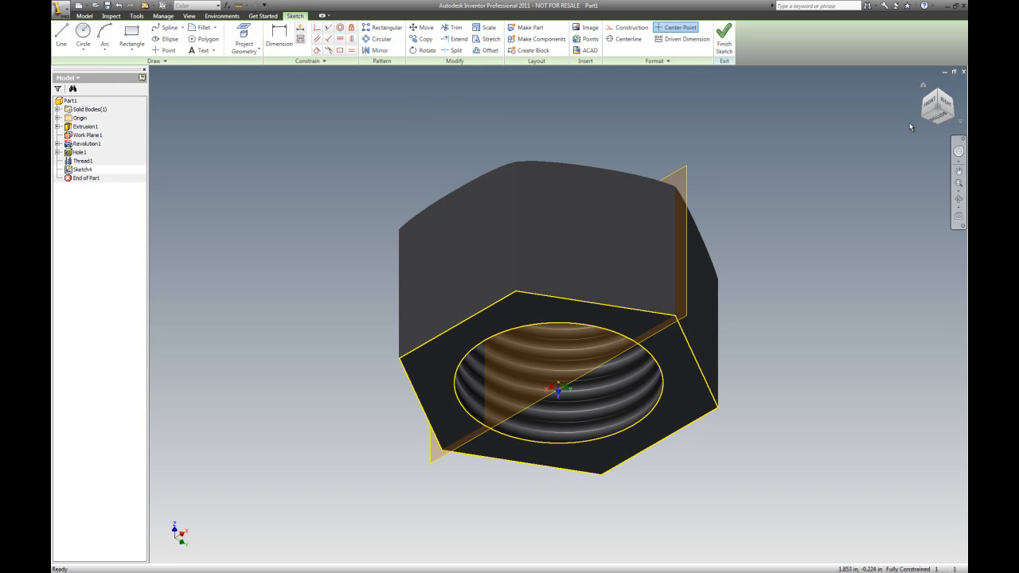
Project the circular chamfer edge of the top face into the sketch and finish the sketch
left_click(942, 96)
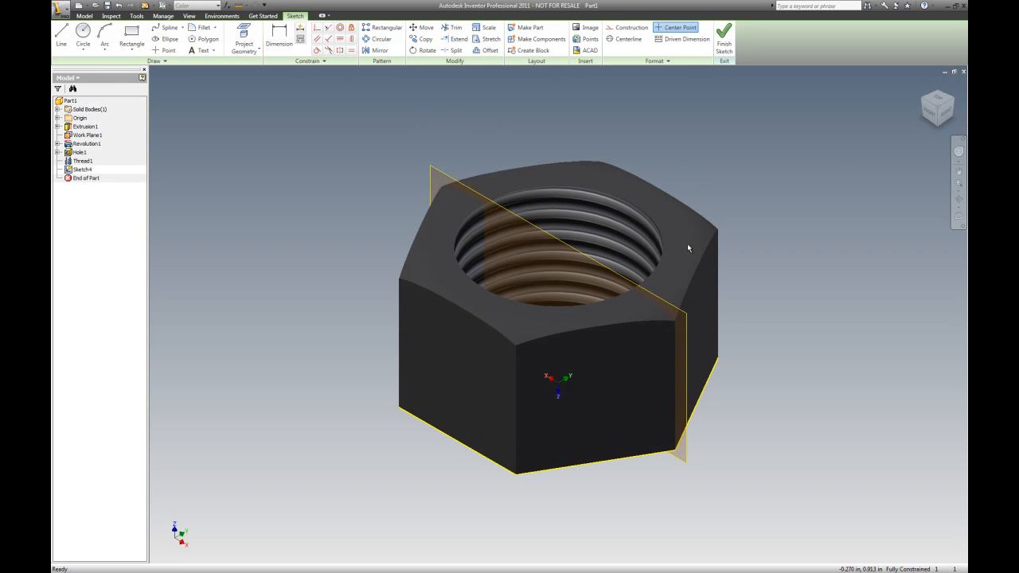
left_click(673, 288)
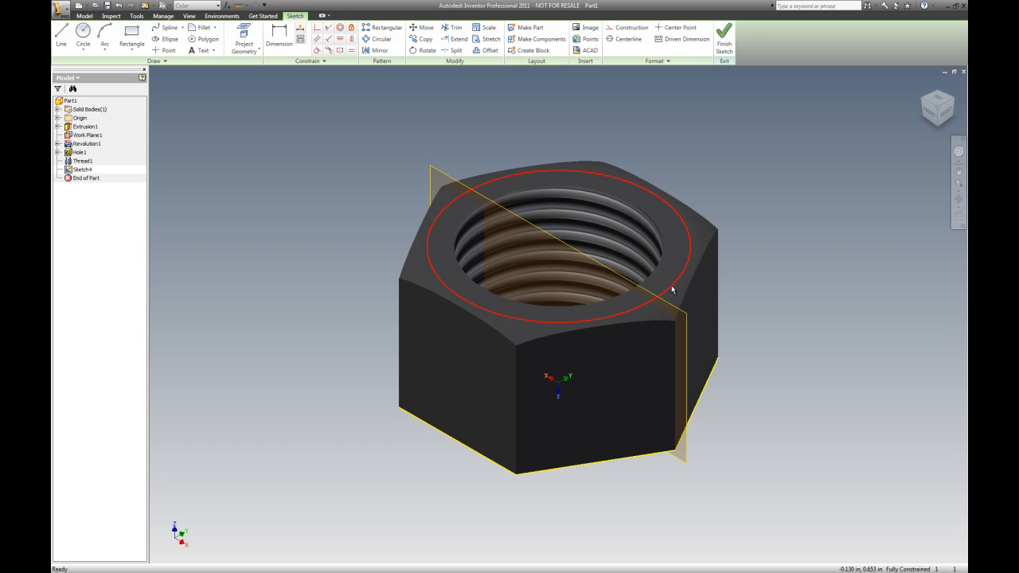
left_click(938, 124)
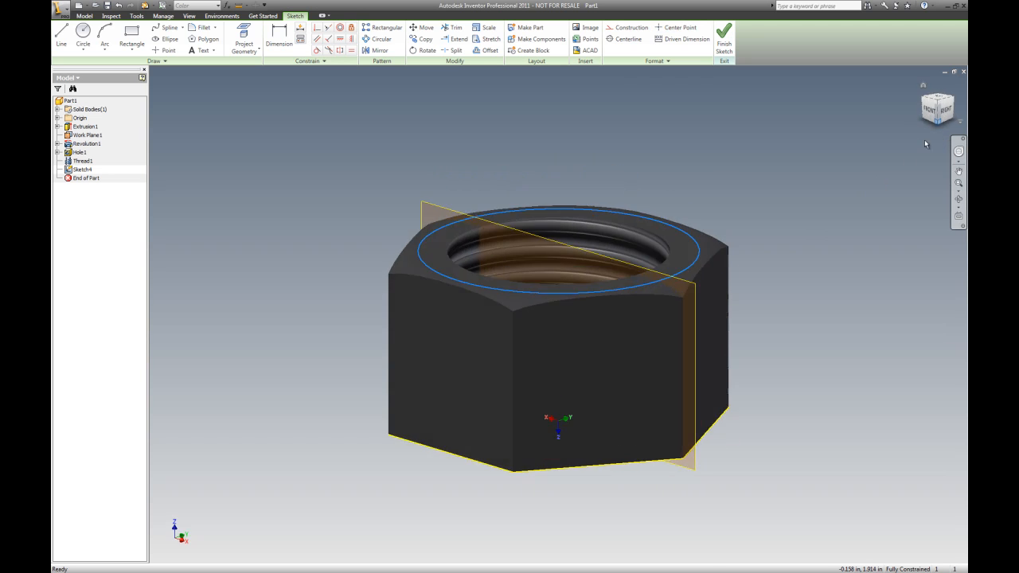
left_click(939, 92)
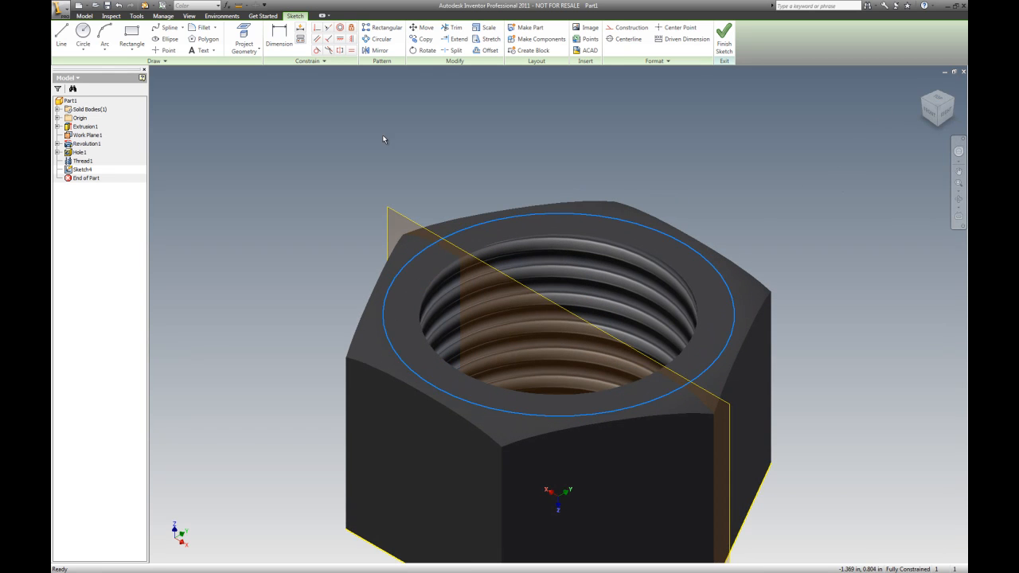
left_click(244, 36)
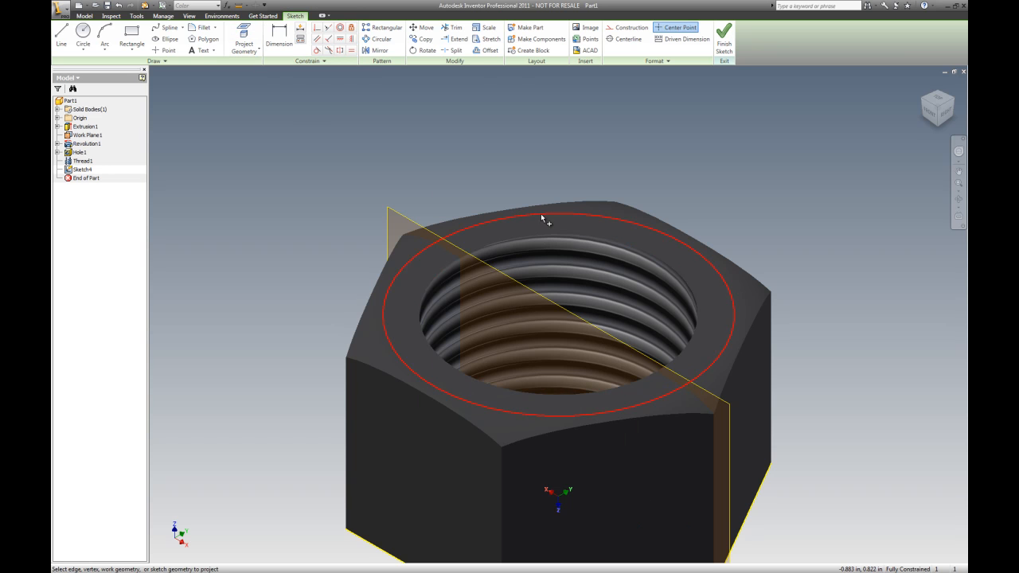
left_click(938, 124)
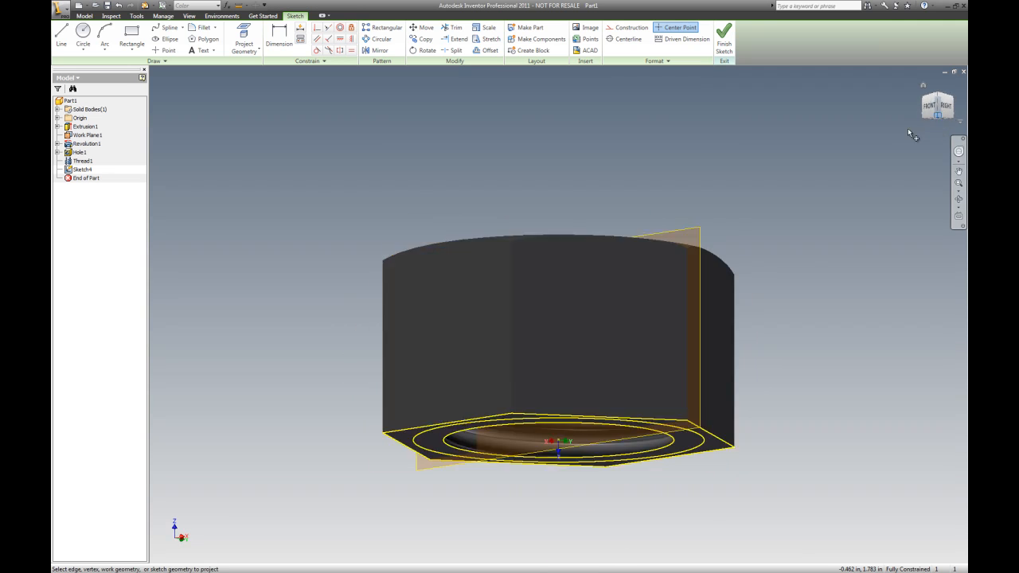
scroll(685, 258, "up", 3)
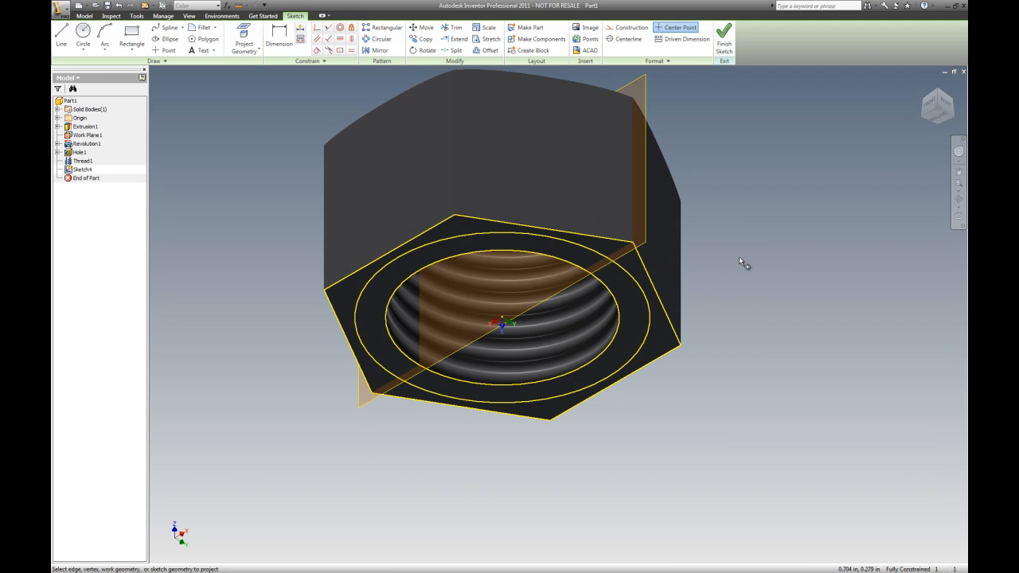
right_click(749, 253)
key("Escape")
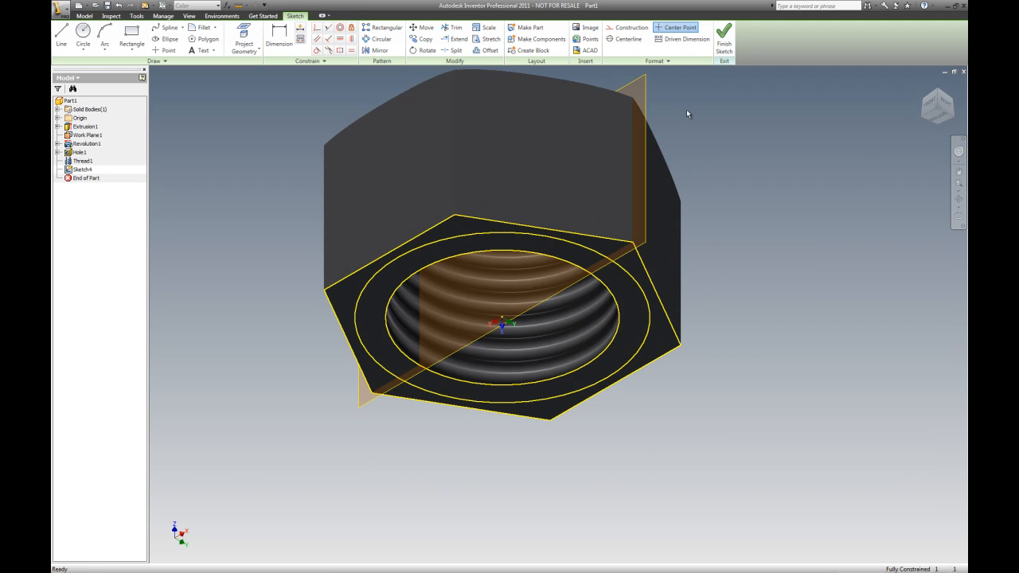
left_click(724, 36)
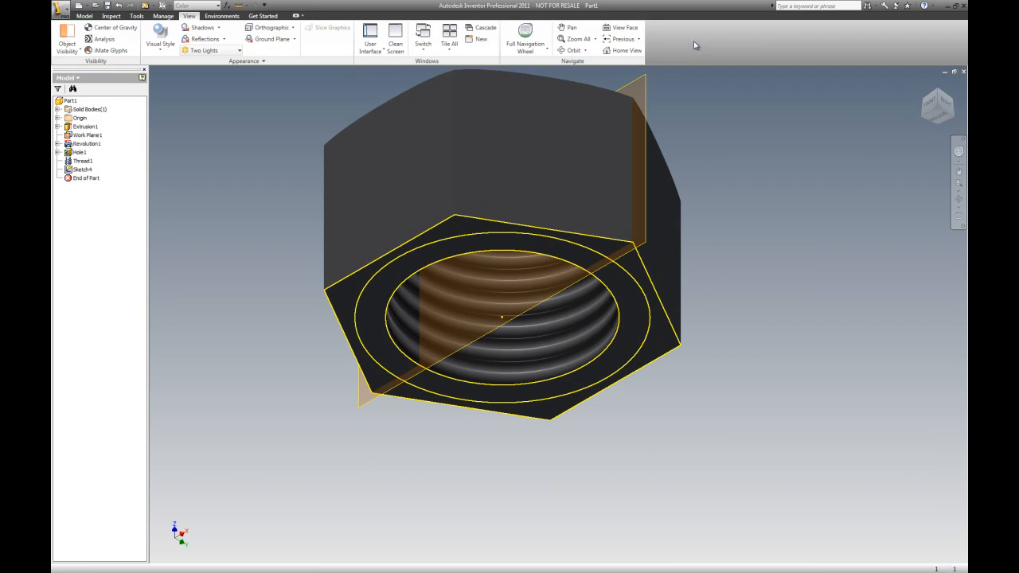
Extrude the ring profile on the bottom face by a distance of 0.01 in
left_click(83, 15)
left_click(101, 36)
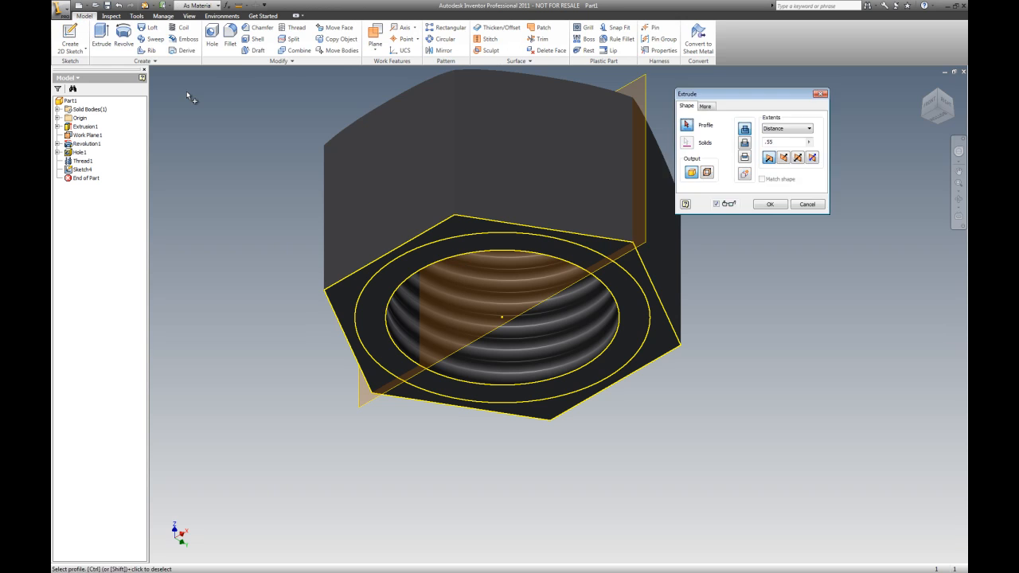
left_click(460, 244)
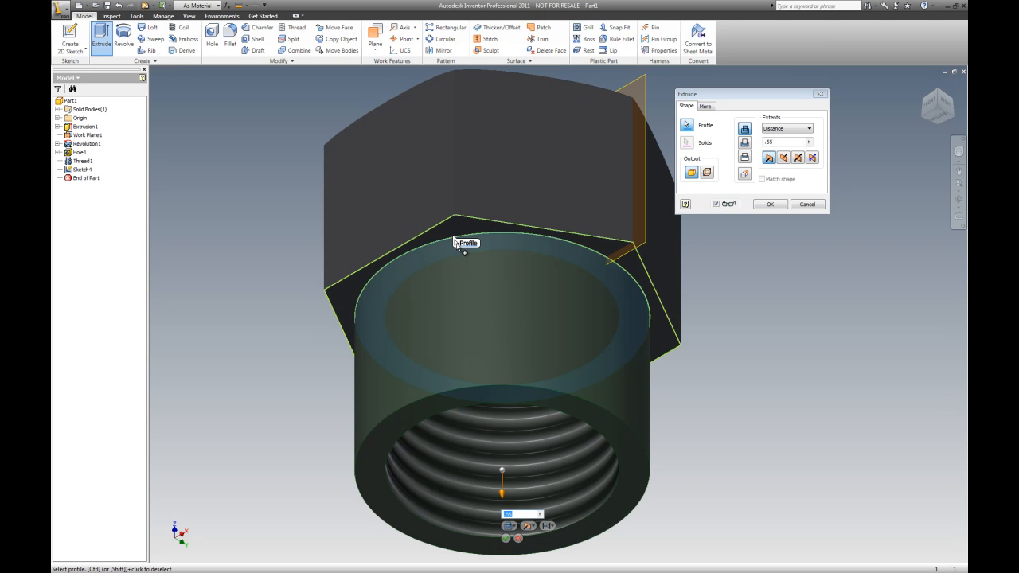
left_click_drag(785, 141, 763, 143)
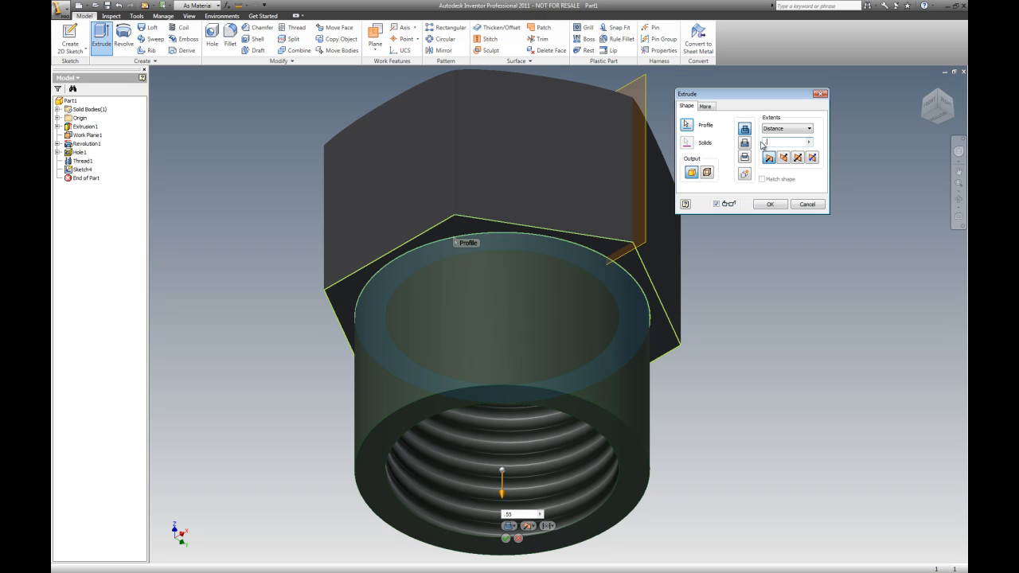
type(".01")
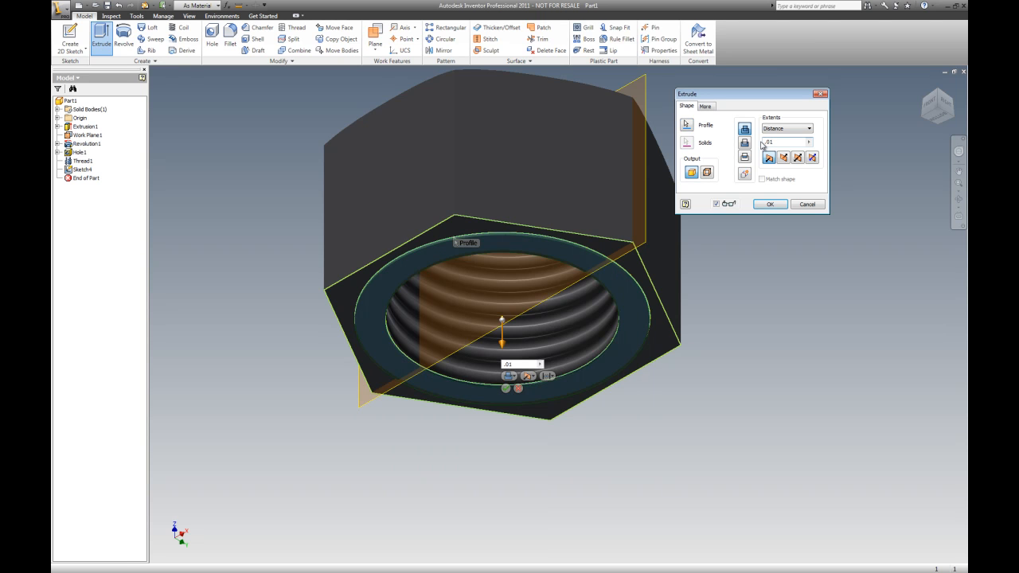
left_click(771, 205)
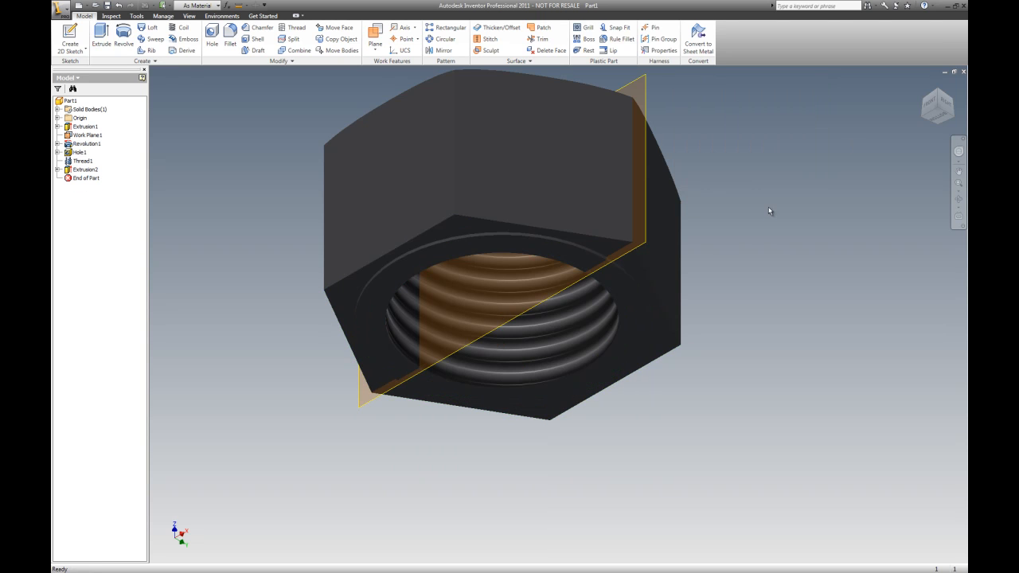
Inspect the finished nut from several views and return to the home view
scroll(666, 300, "up", 5)
scroll(677, 294, "down", 5)
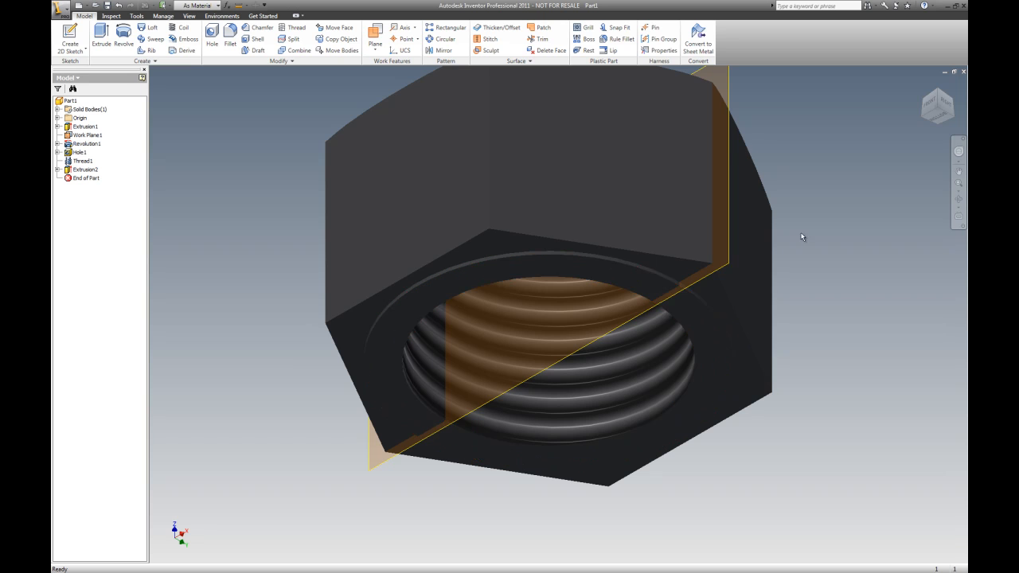
left_click(938, 95)
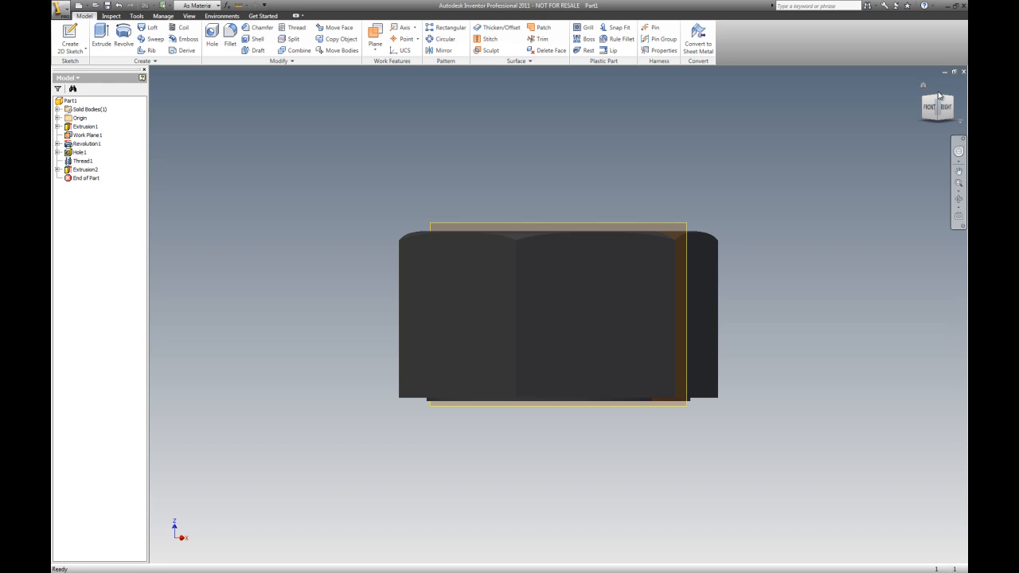
left_click(938, 95)
left_click(925, 103)
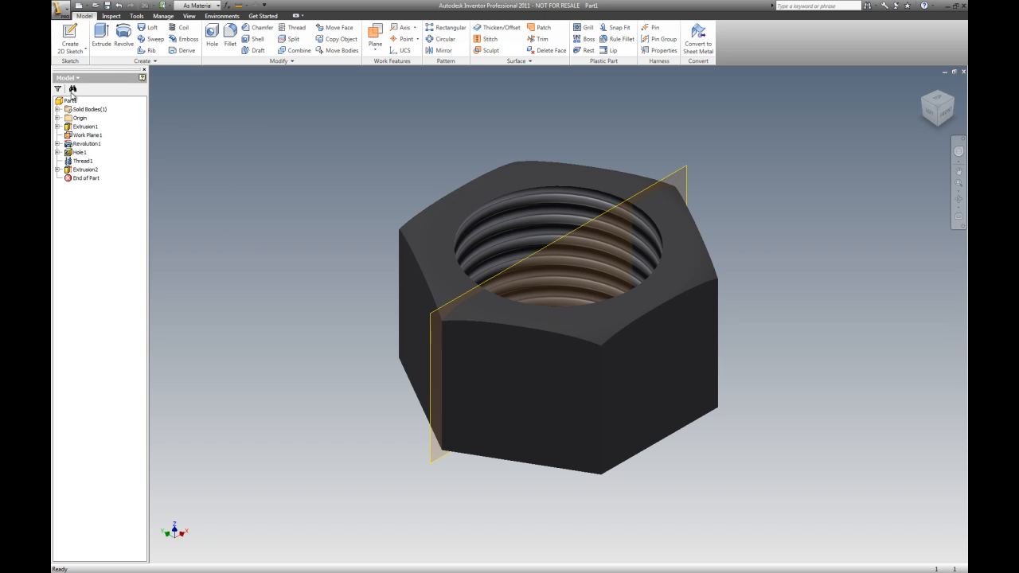
Create a new drawing from the English ANSI (in).dwg template
left_click(61, 10)
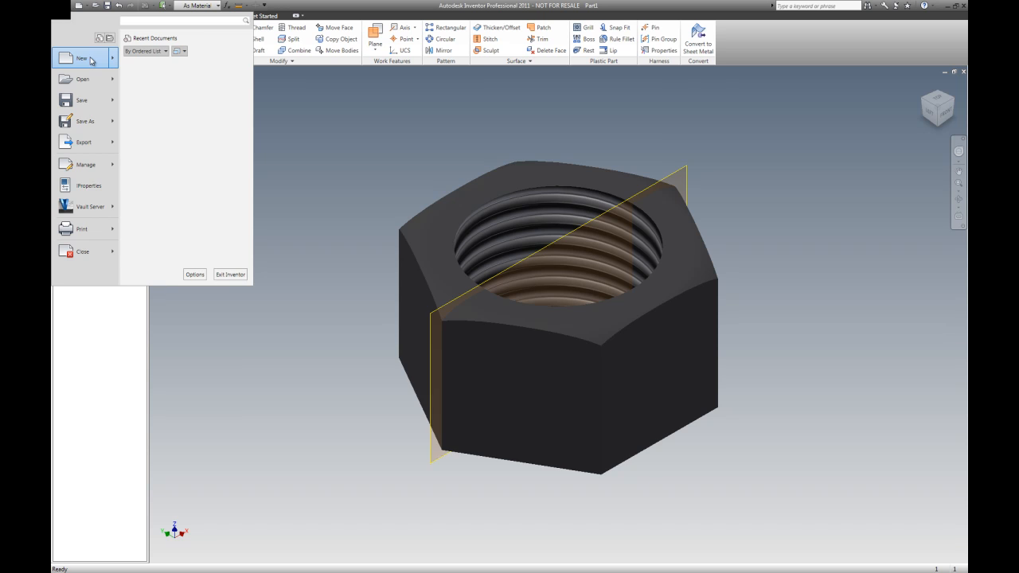
left_click(82, 58)
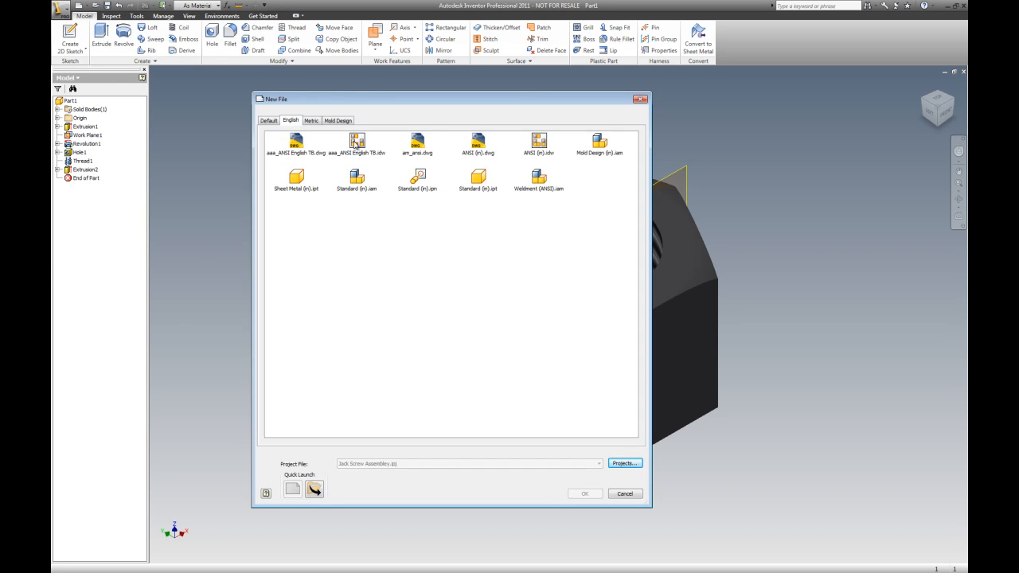
left_click(480, 143)
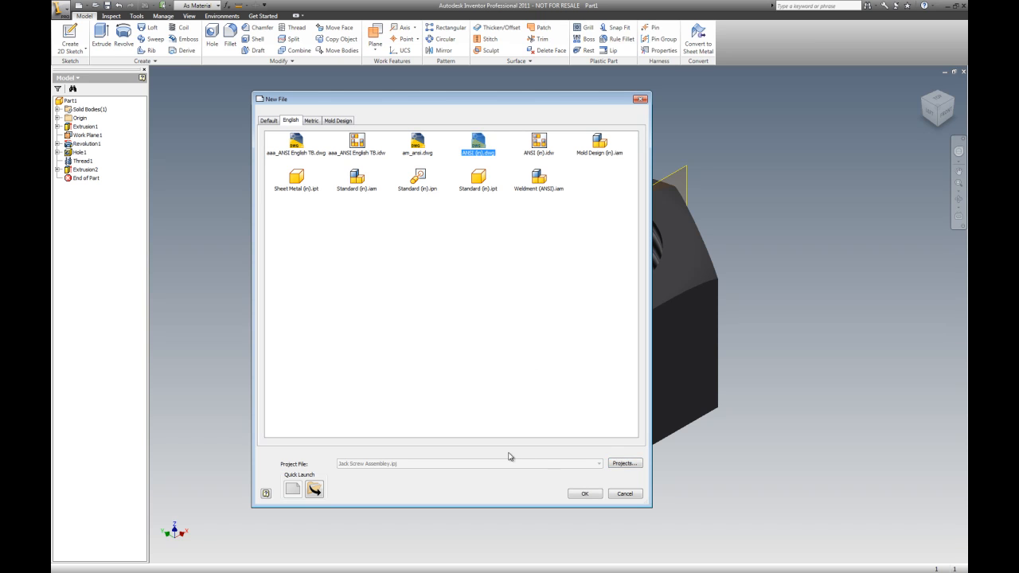
left_click(591, 497)
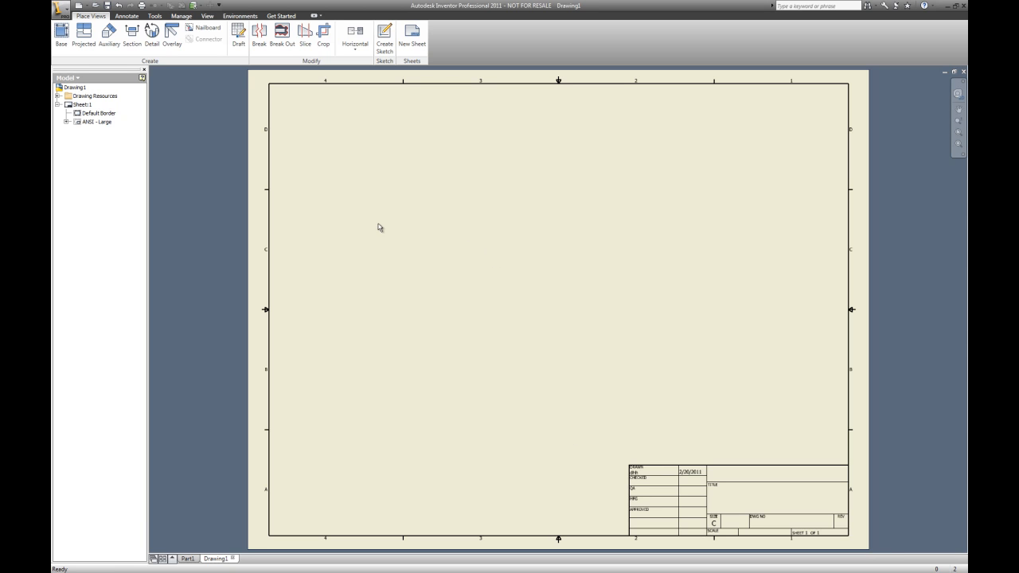
Try placing a base view of Part1, saving the part under its default name when prompted, and return to the part
left_click(61, 33)
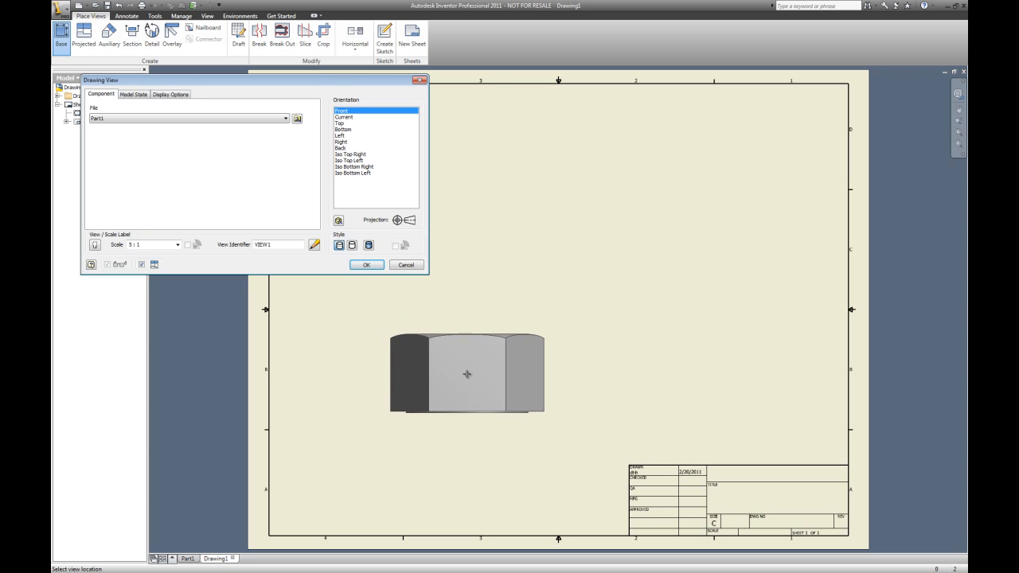
left_click(465, 358)
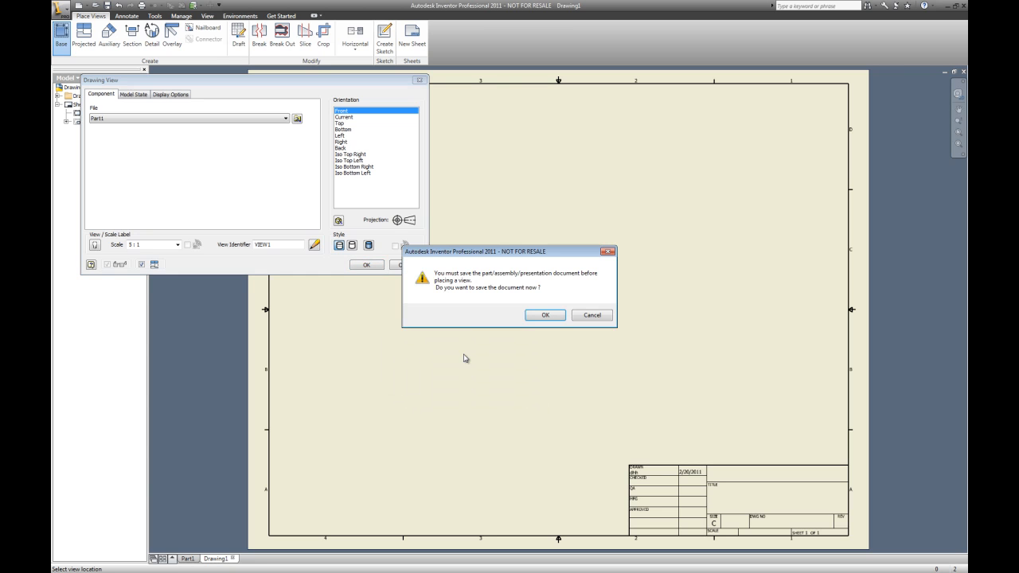
left_click(546, 316)
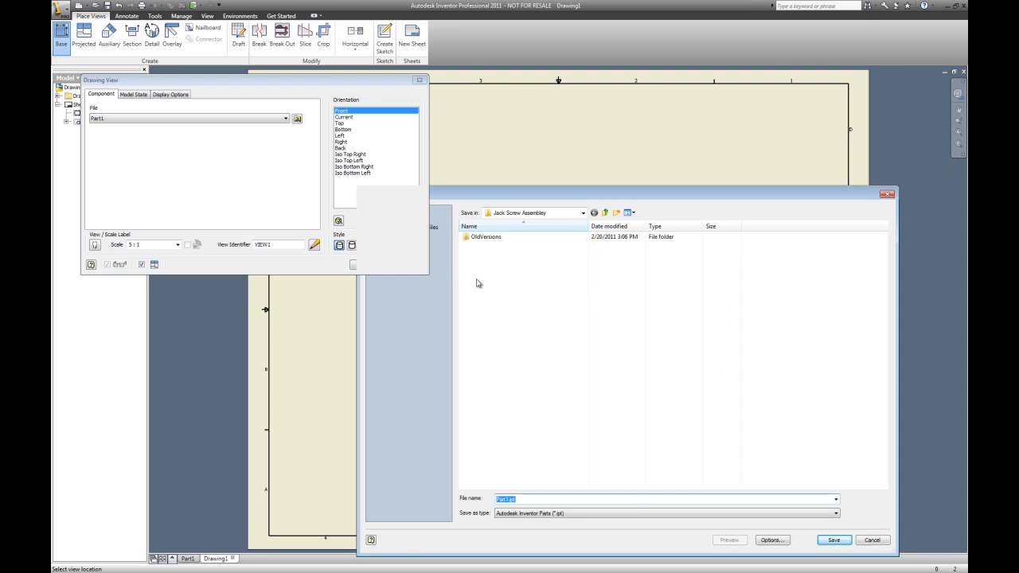
key("Return")
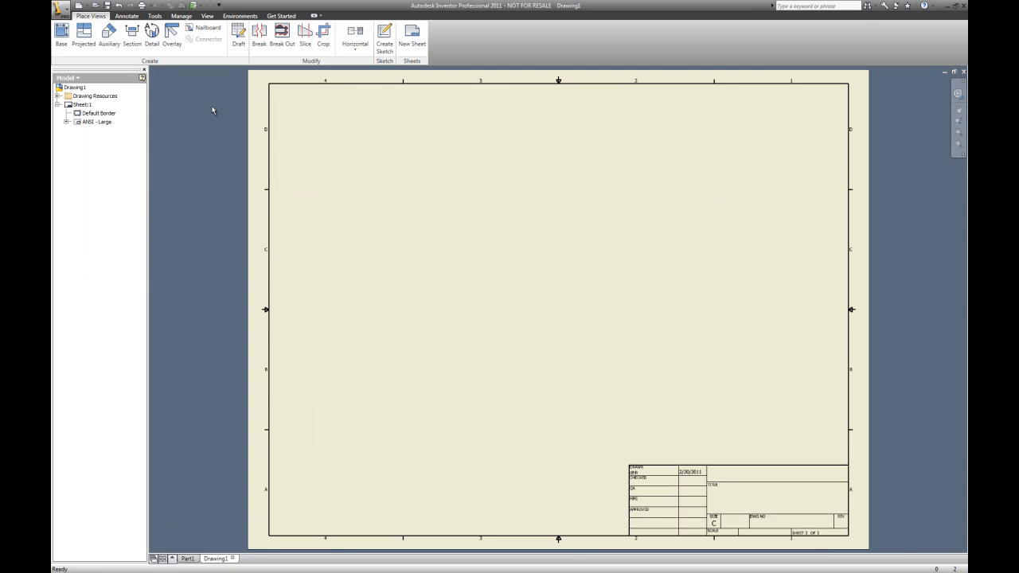
left_click(188, 559)
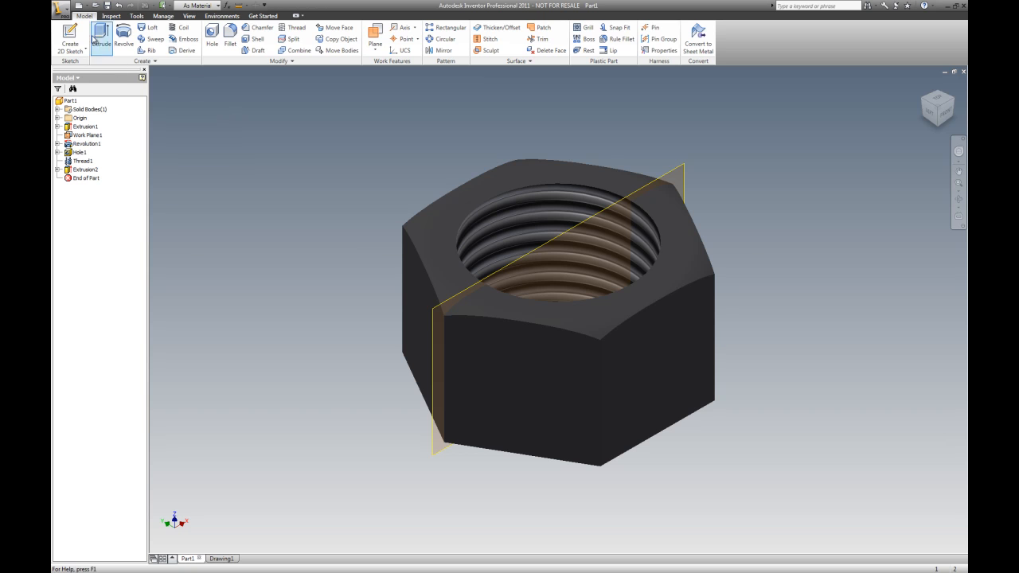
Try to save the part under the name 11/16 - 12 HEX NUT in the Jack Screw Assembley folder
left_click(62, 9)
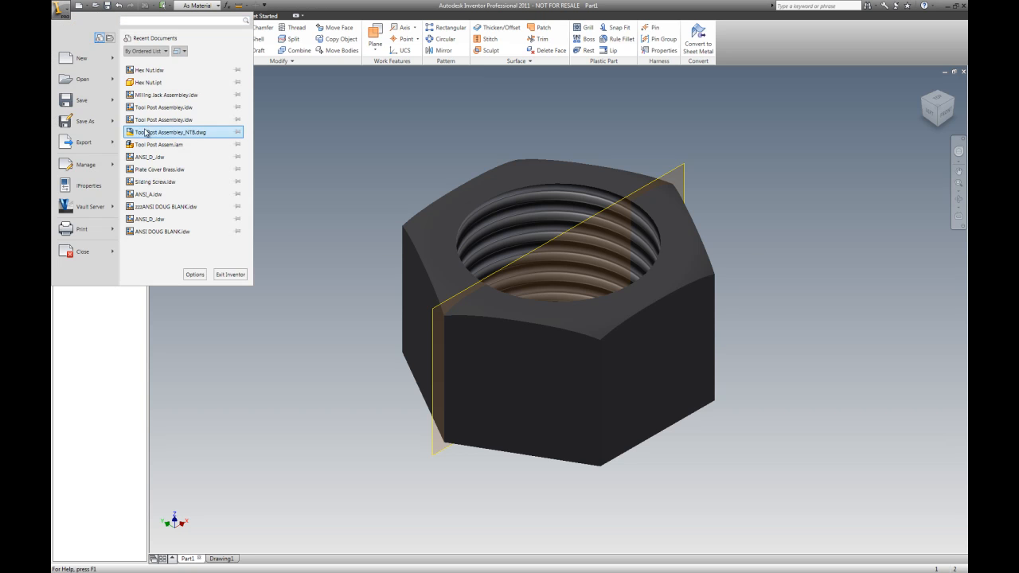
left_click(86, 101)
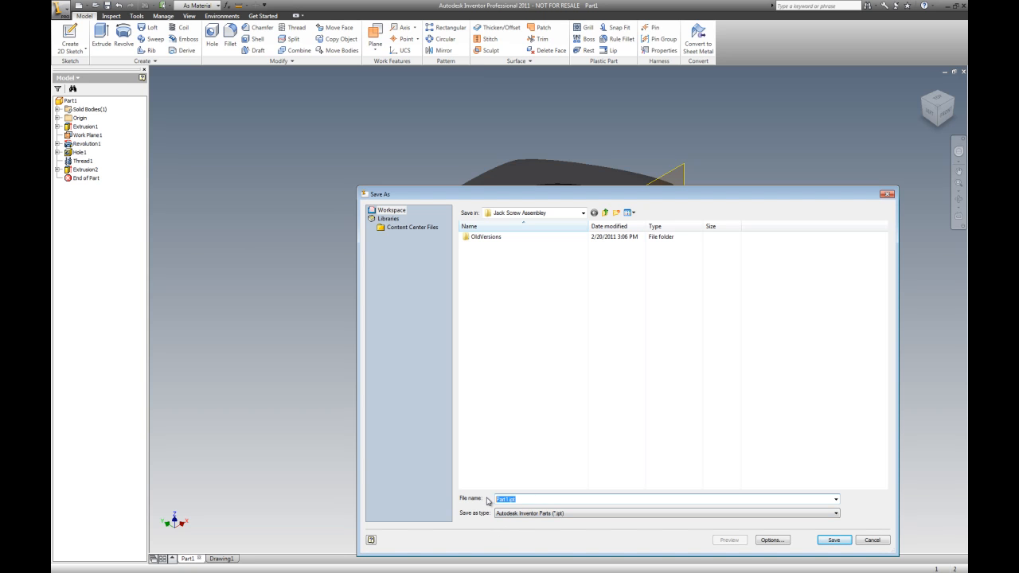
type("11/16 - 12 HEX NUT")
left_click(834, 542)
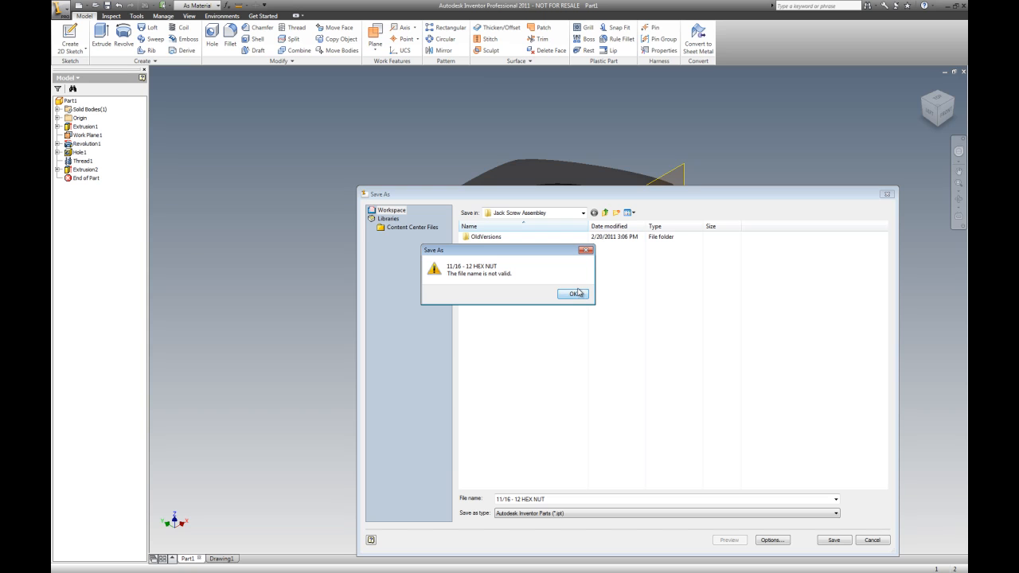
left_click(574, 295)
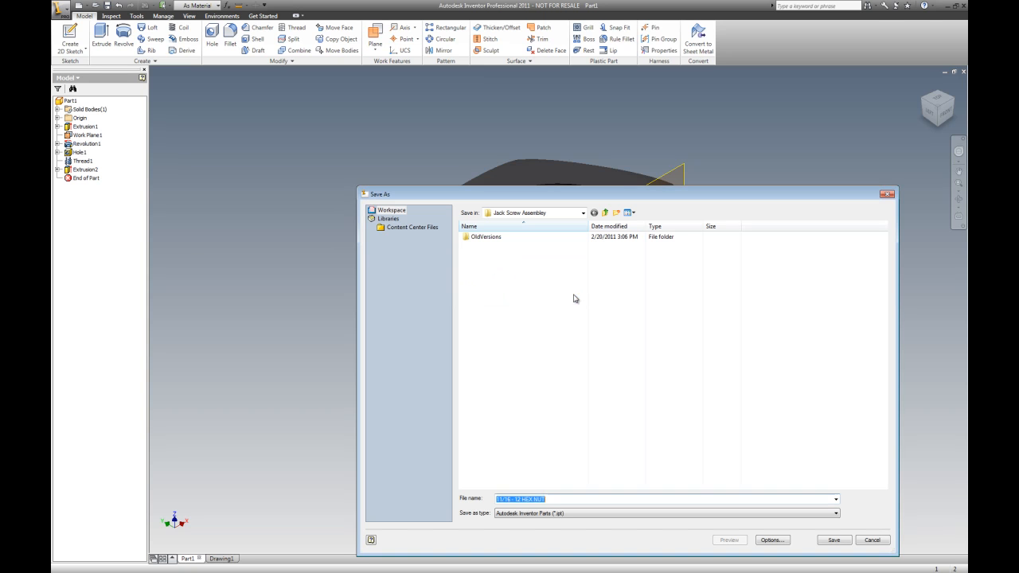
Correct the file name to 11-16 _12 HEX NUT and save the part
left_click(509, 500)
key("Delete")
key("Delete")
type("_")
left_click(838, 541)
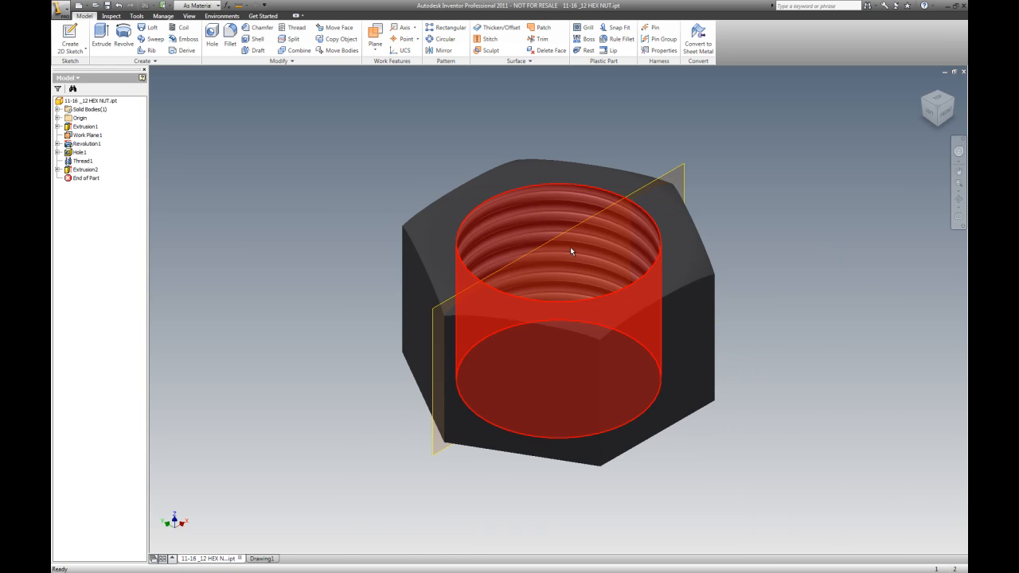
Create a new drawing from the English ANSI (in).dwg template
left_click(62, 9)
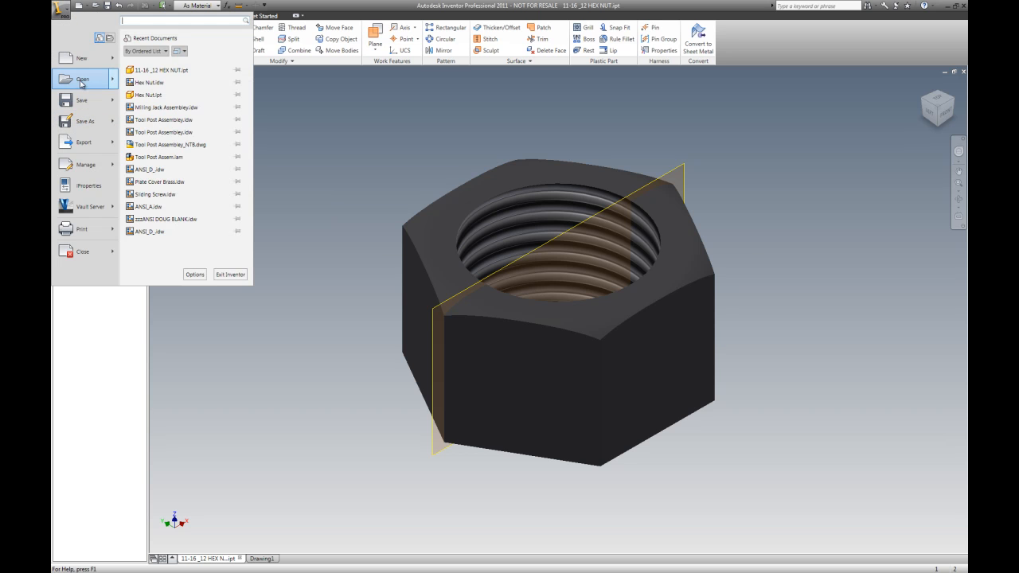
left_click(82, 61)
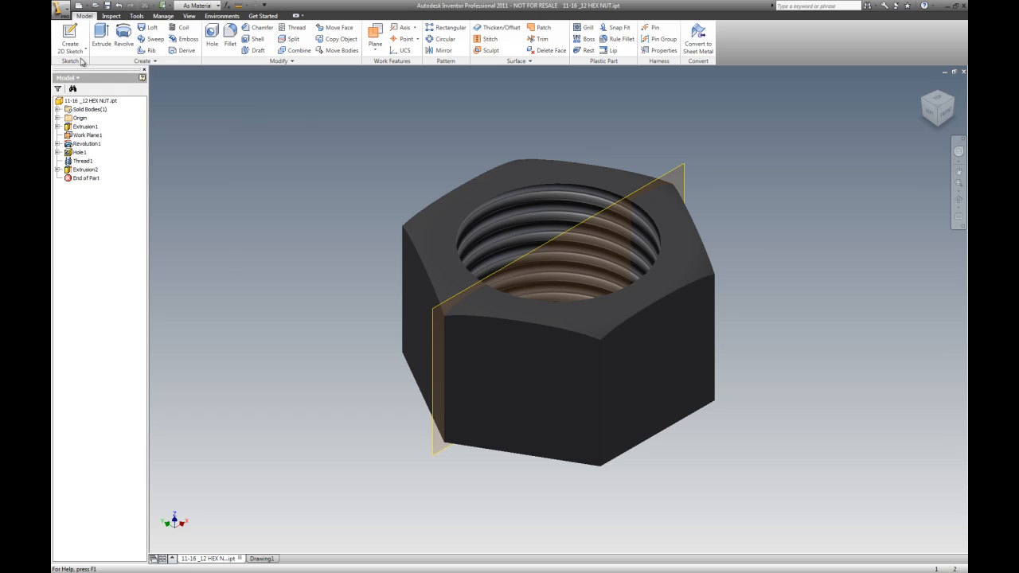
left_click(484, 146)
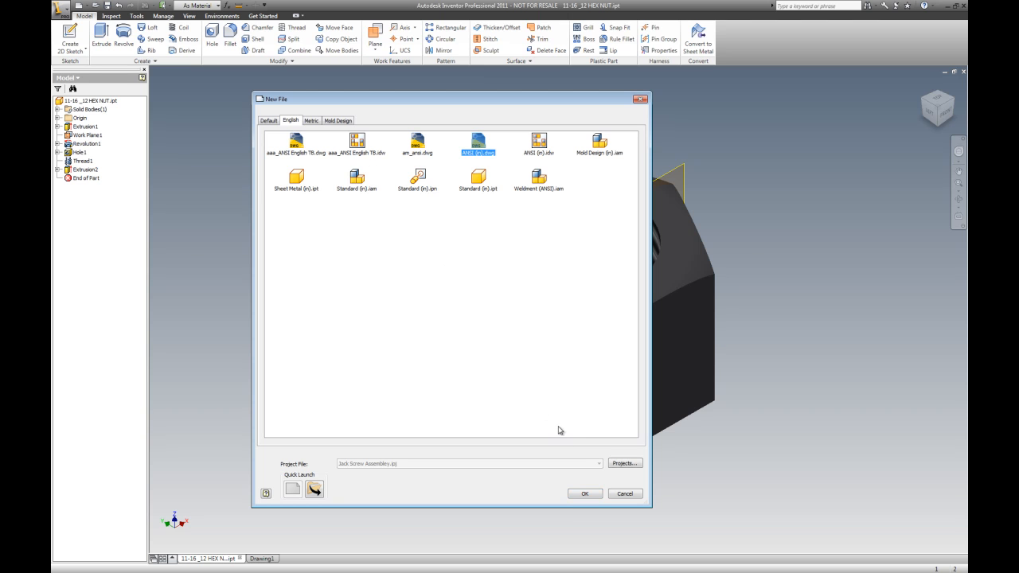
left_click(586, 495)
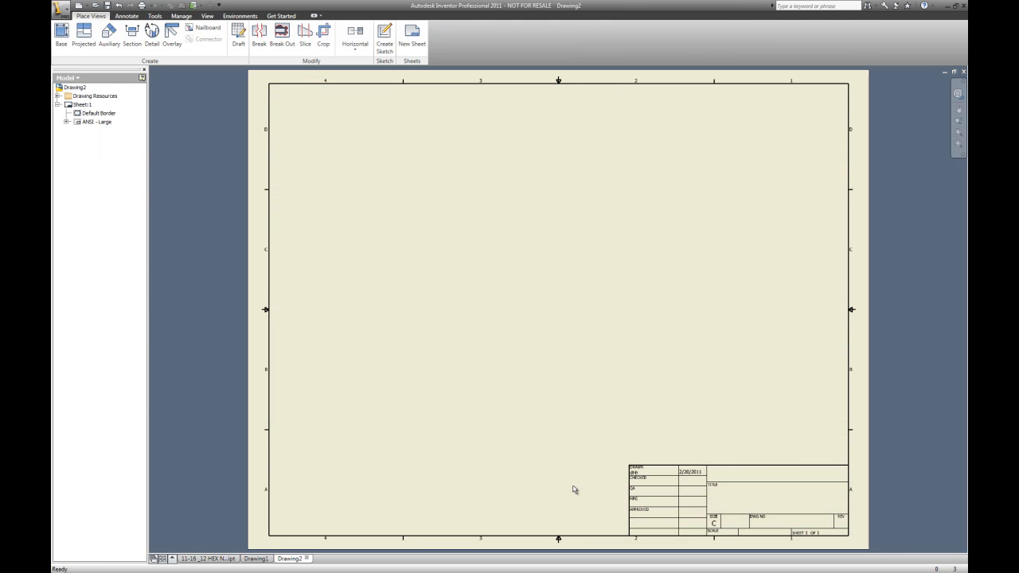
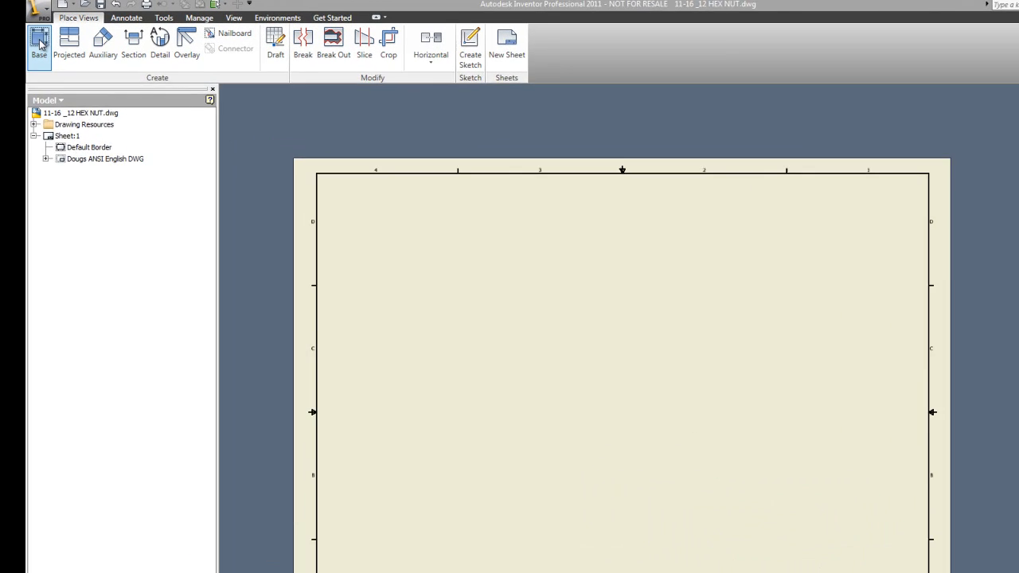
Place a top-orientation base view of the hex nut at 5:1 scale in the sheet's upper left
left_click(62, 36)
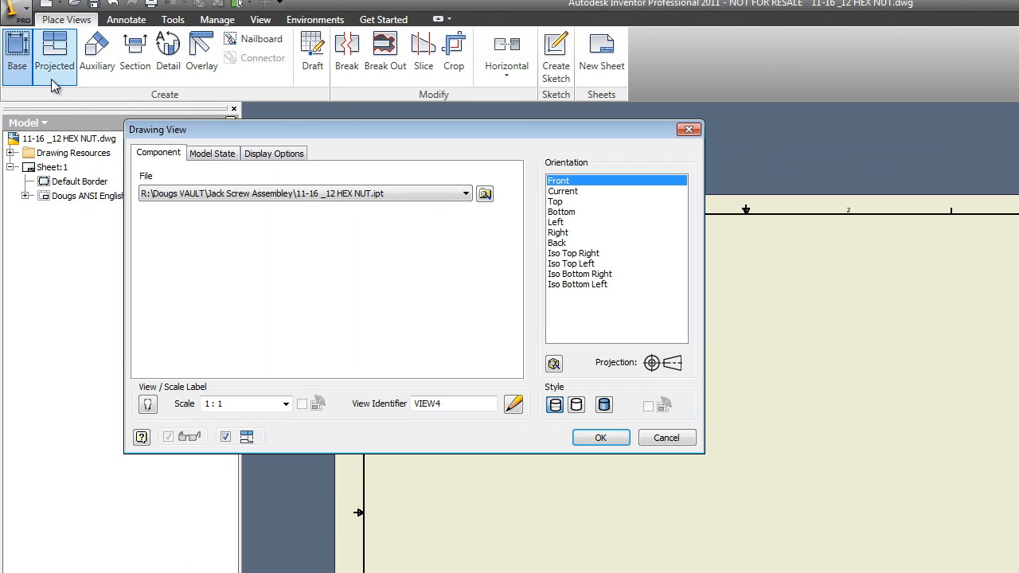
left_click(565, 202)
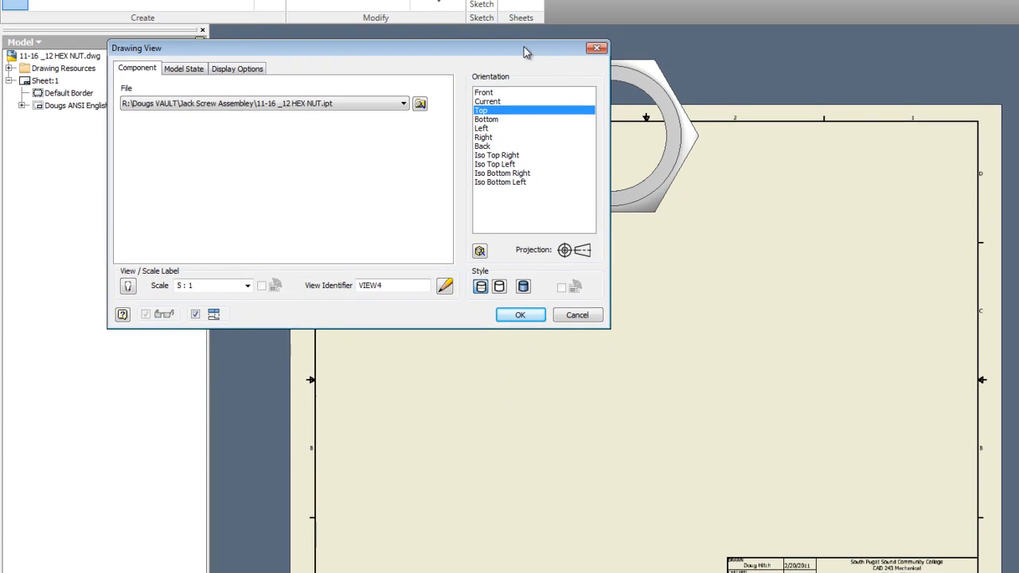
mouse_move(526, 52)
left_mouse_down()
mouse_move(375, 296)
mouse_move(238, 223)
left_mouse_up()
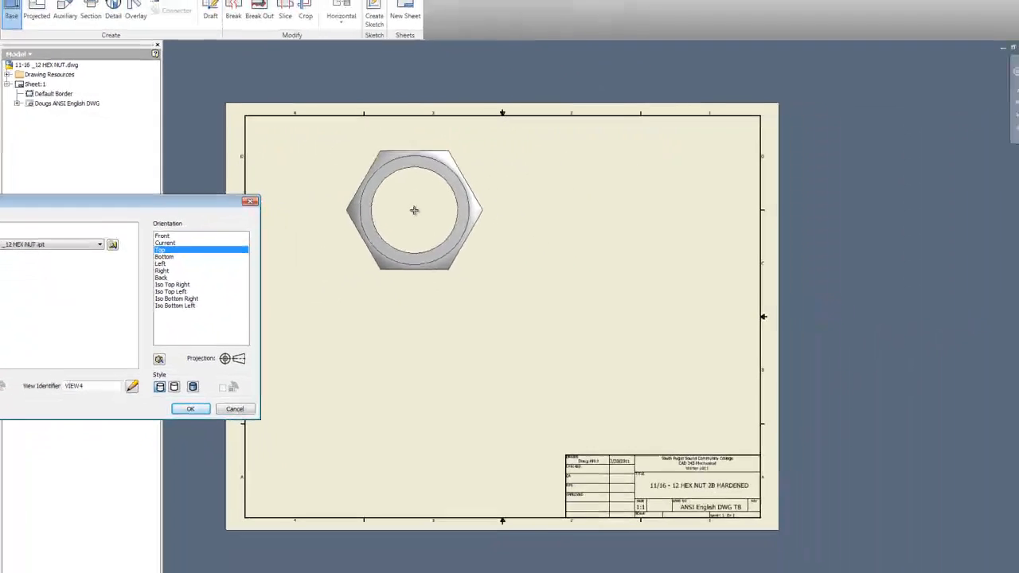
left_click(511, 236)
right_click(412, 207)
left_click(430, 208)
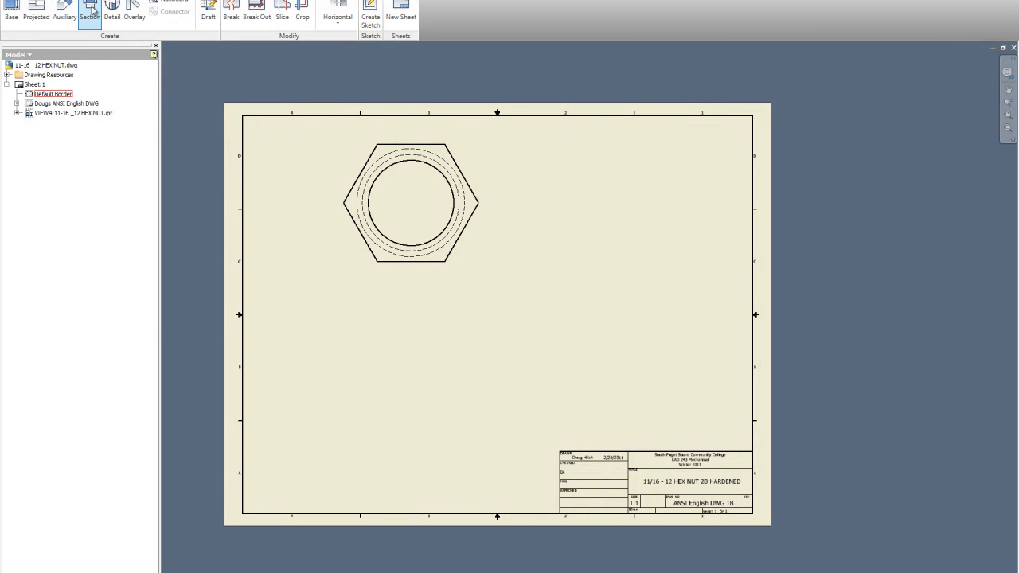
Create full section view C-C through the top view's horizontal centreline and place it below
left_click(93, 10)
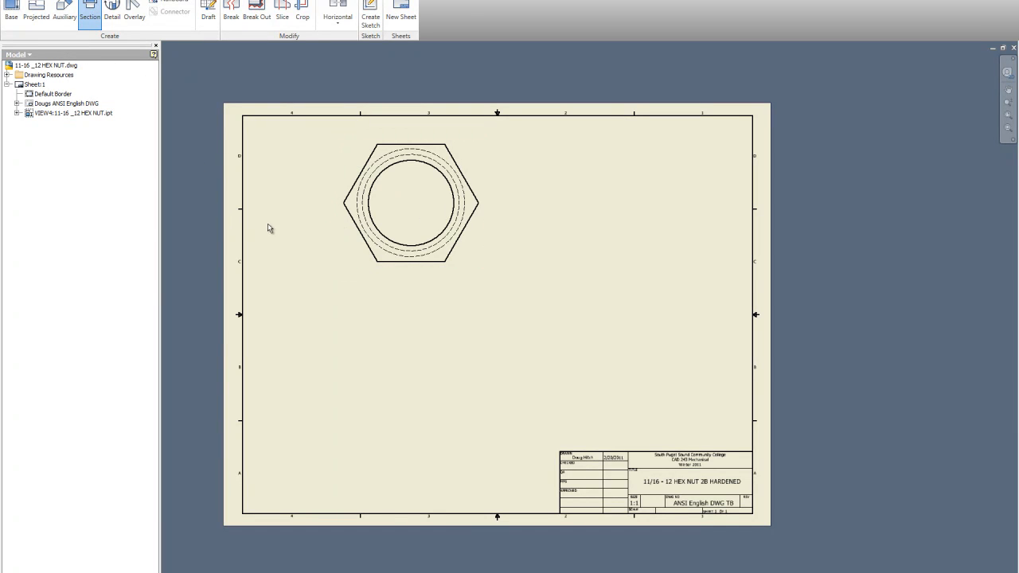
left_click(339, 235)
left_click(315, 203)
left_click(505, 202)
right_click(508, 250)
left_click(526, 251)
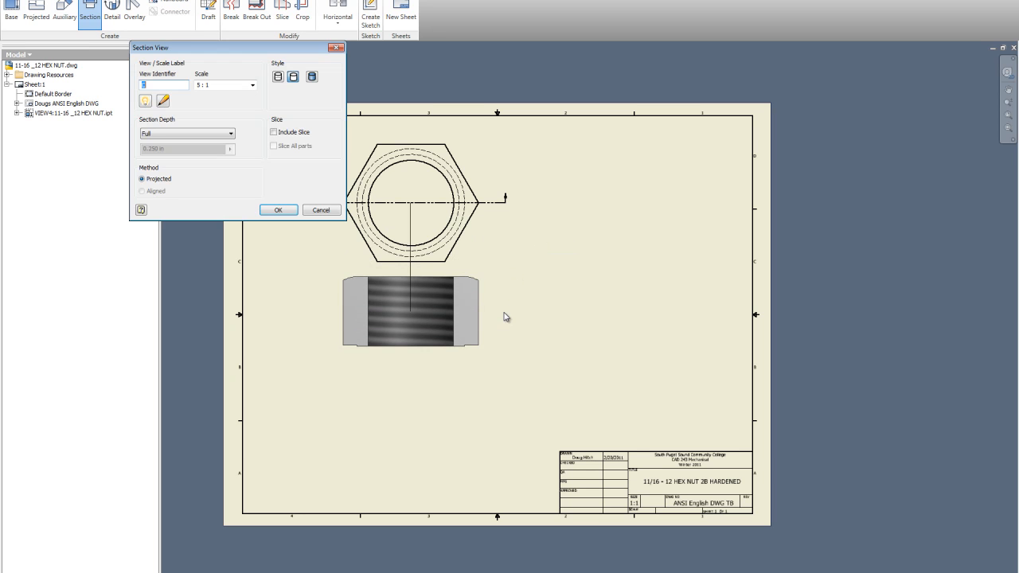
left_click(503, 336)
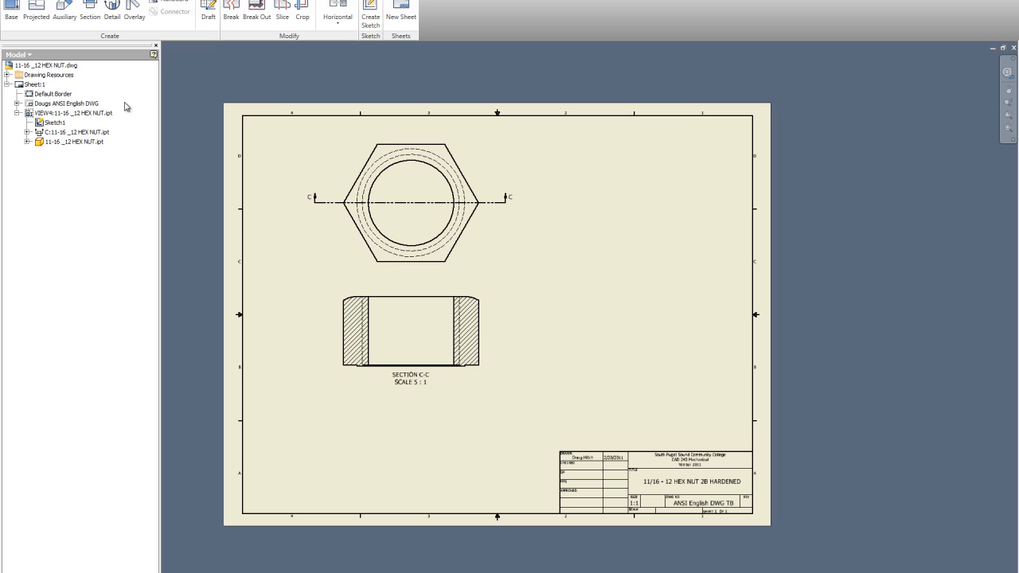
left_click(37, 11)
left_click(484, 242)
left_click(401, 272)
left_click(395, 438)
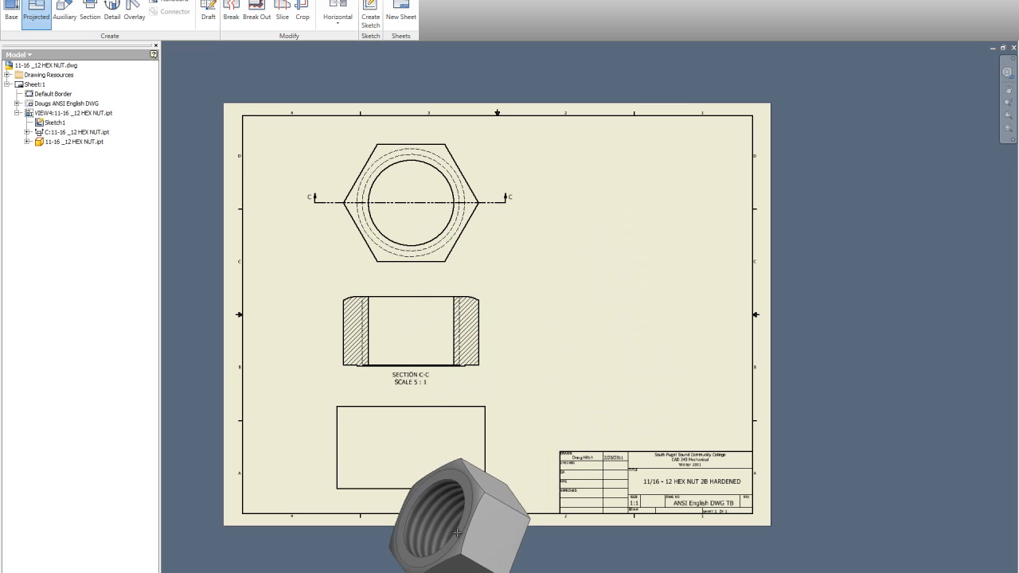
scroll(454, 446, "up", 4)
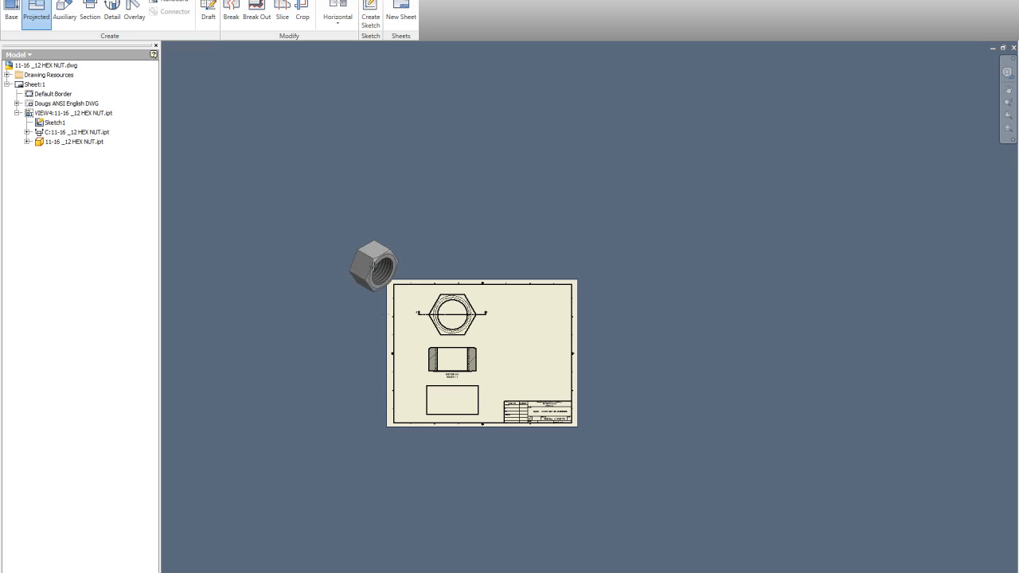
key("Escape")
Project a side view from the section view and place it below the section view
left_click(35, 12)
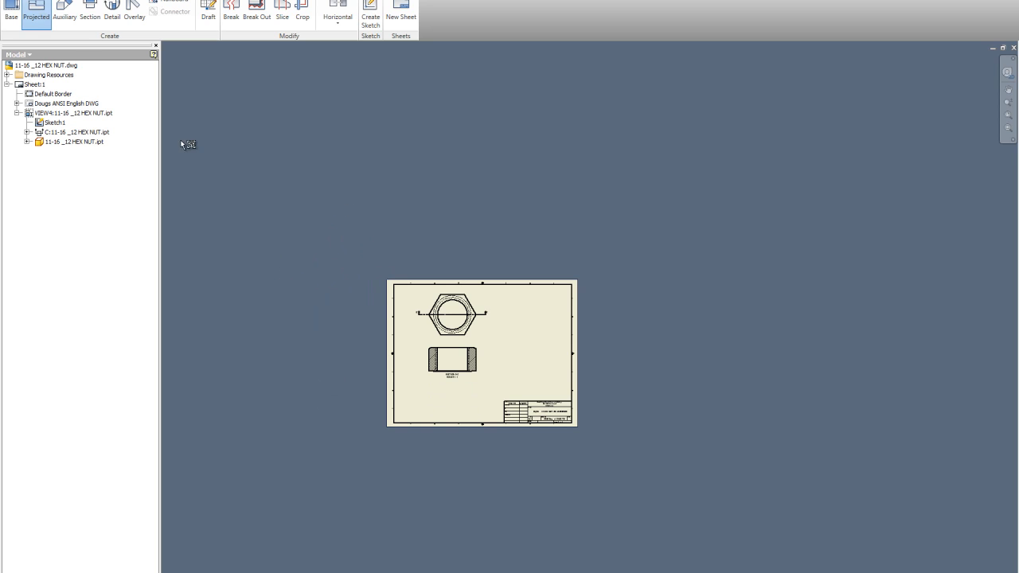
left_click(456, 347)
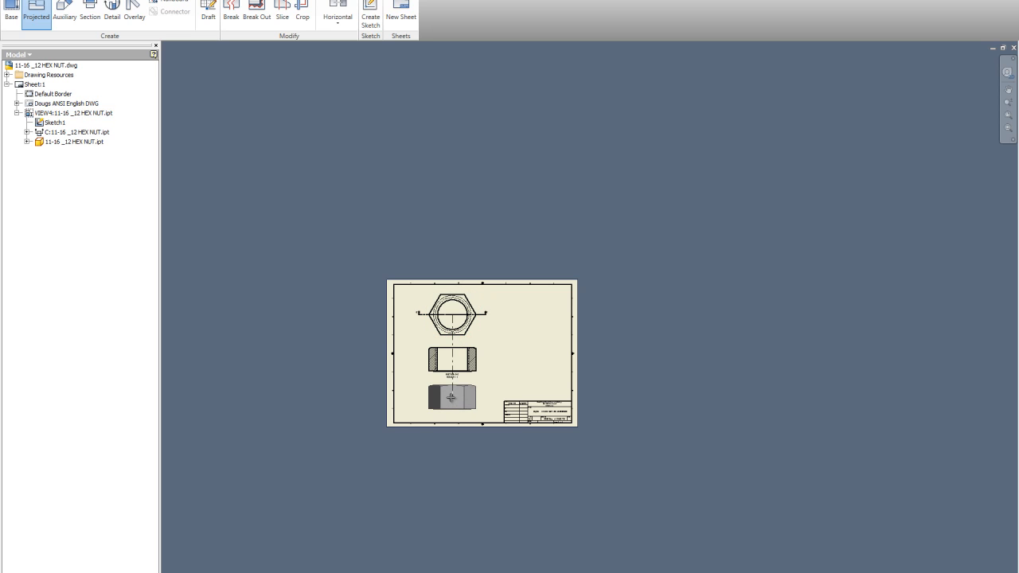
left_click(452, 398)
right_click(492, 400)
left_click(473, 404)
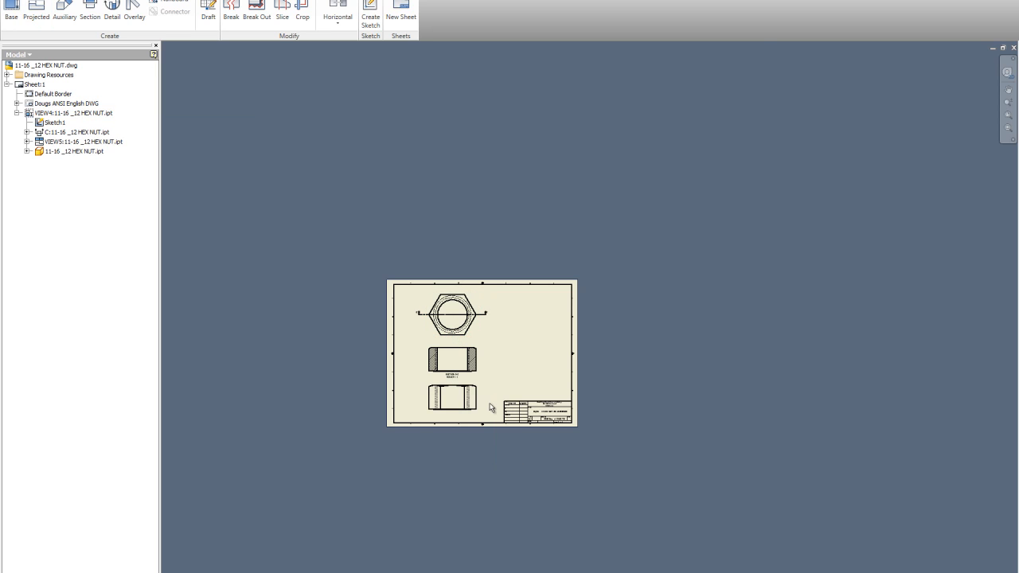
Project an isometric view from the bottom view and place it at the sheet's upper right
scroll(493, 380, "up", 5)
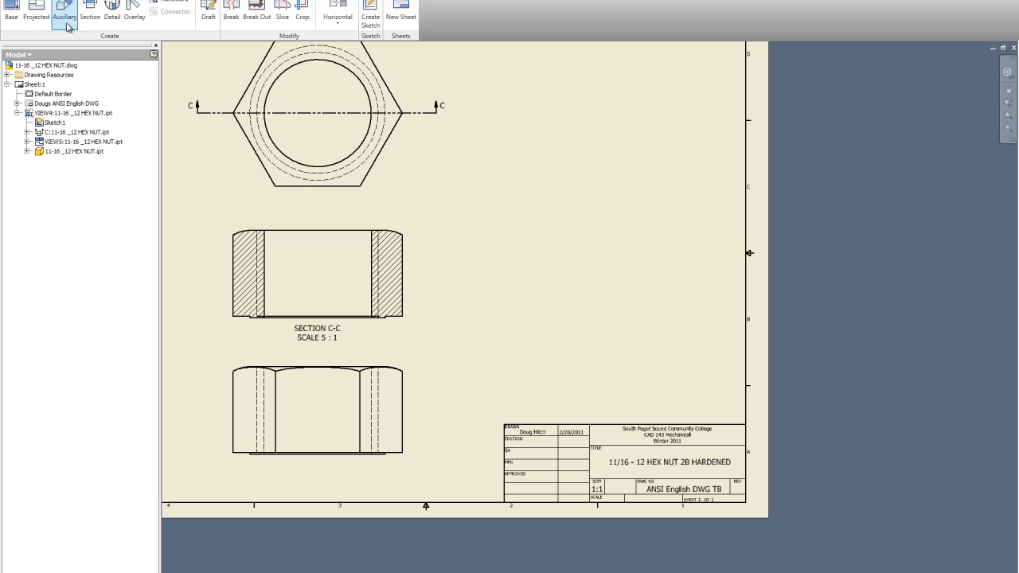
left_click(36, 12)
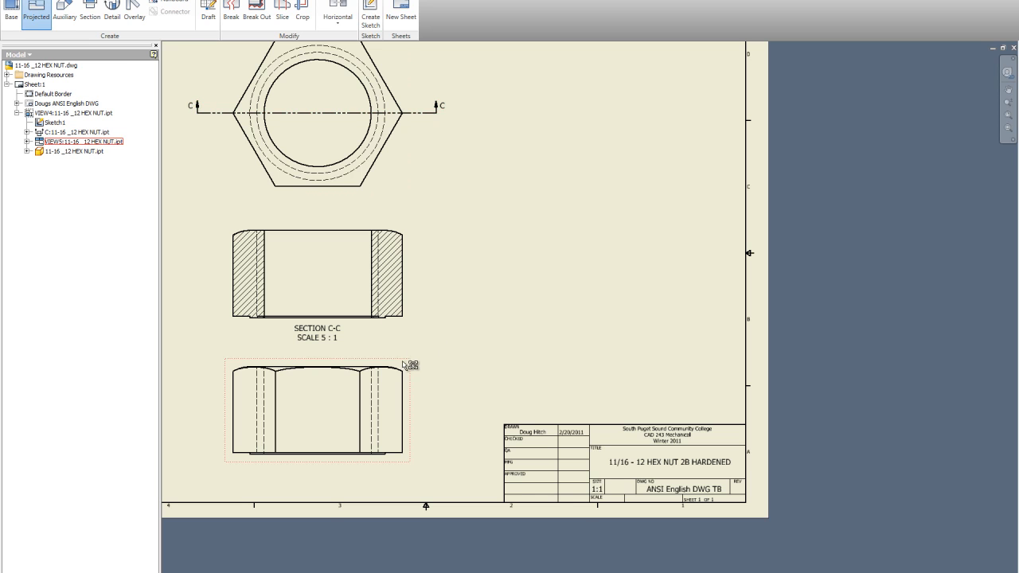
left_click(581, 192)
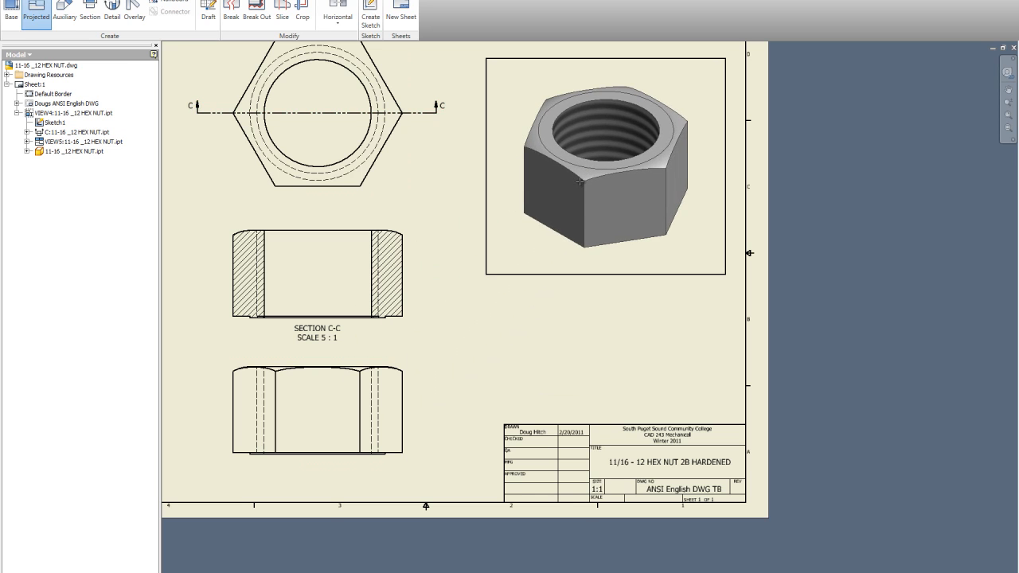
right_click(581, 192)
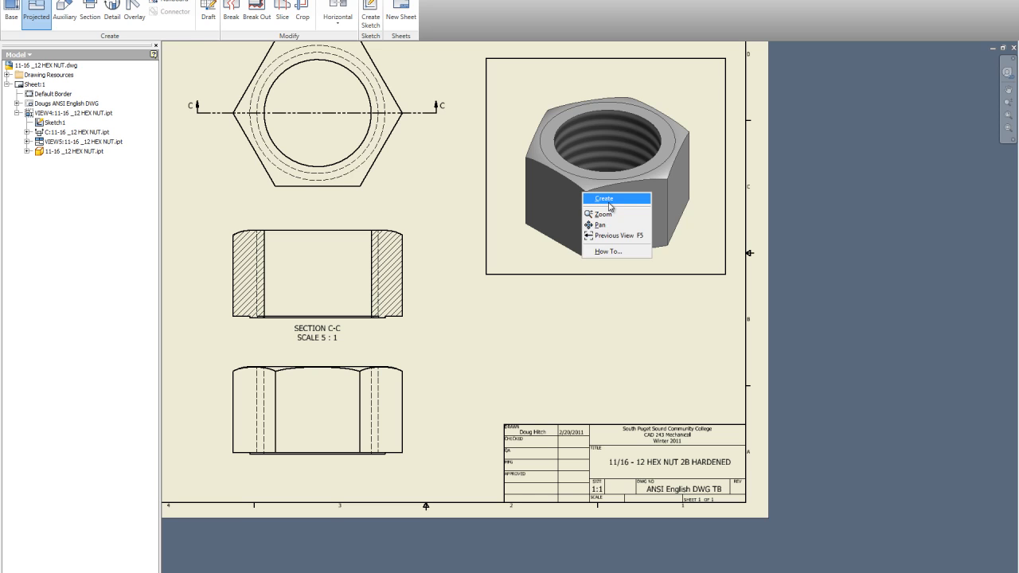
left_click(611, 206)
Move the isometric view lower on the sheet's right side and nudge the section view
left_click_drag(585, 269, 582, 391)
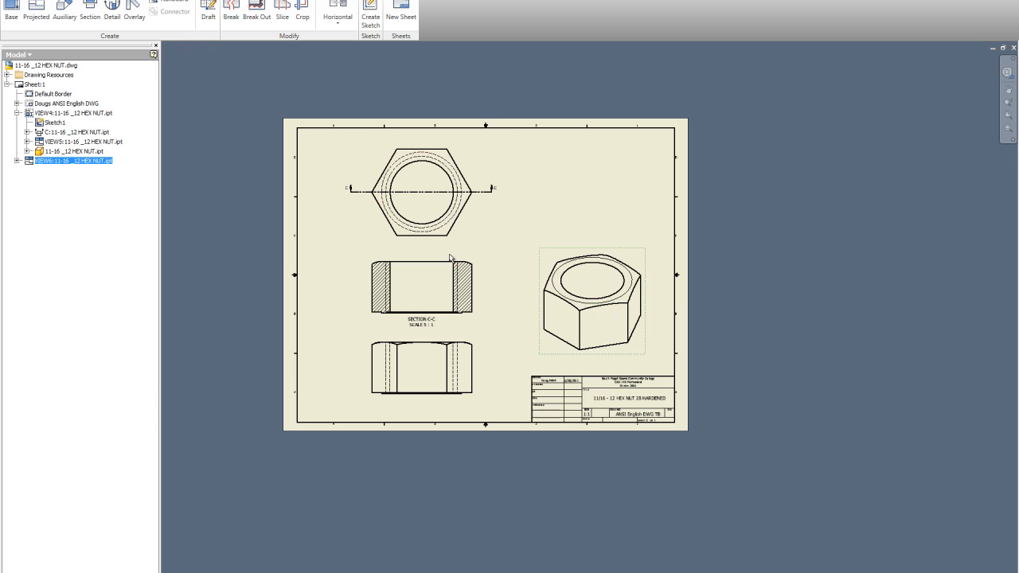
scroll(509, 298, "up", 2)
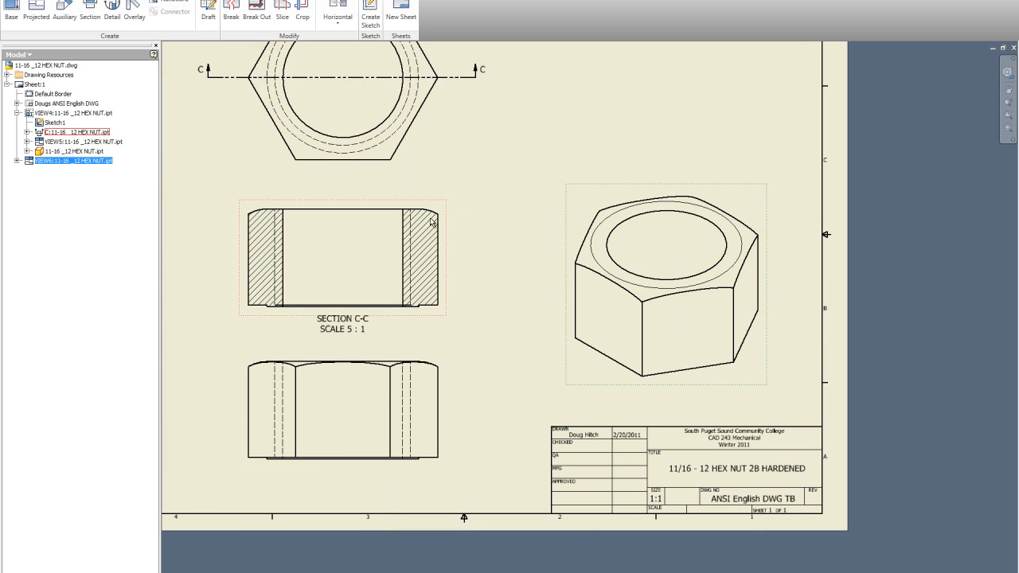
scroll(480, 253, "down", 2)
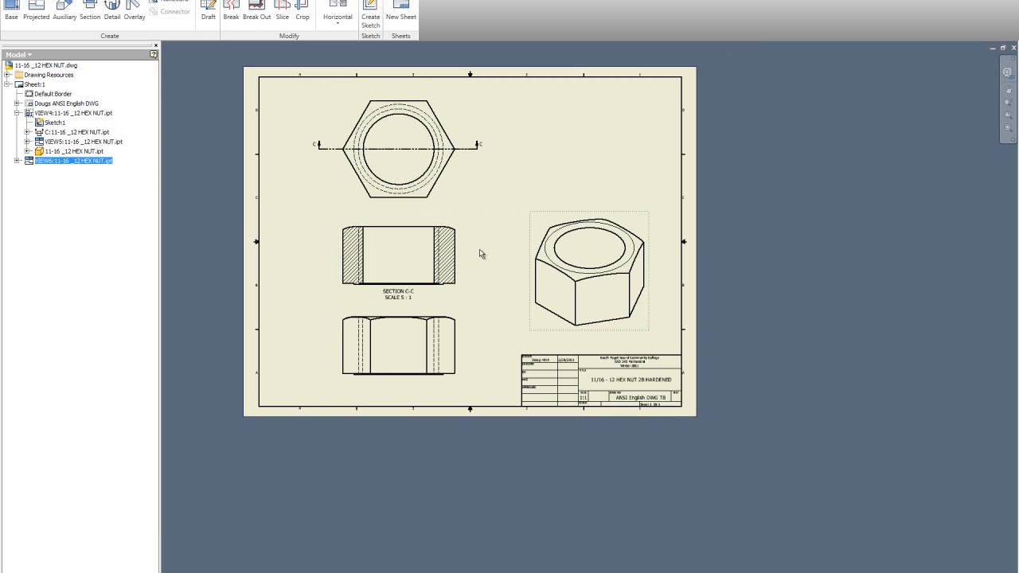
left_click_drag(409, 224, 407, 216)
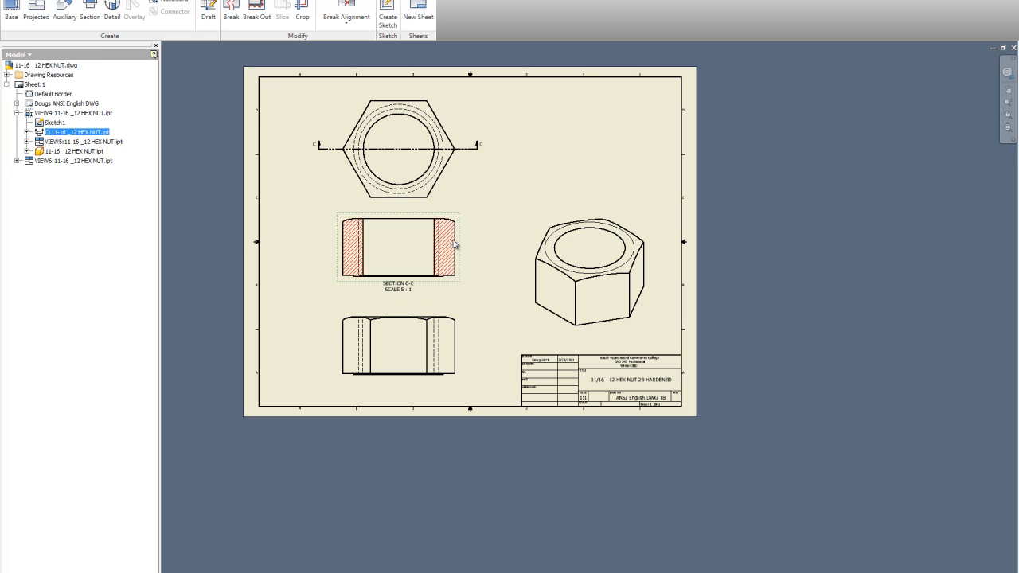
Delete the projected side view below the section view
right_click(460, 341)
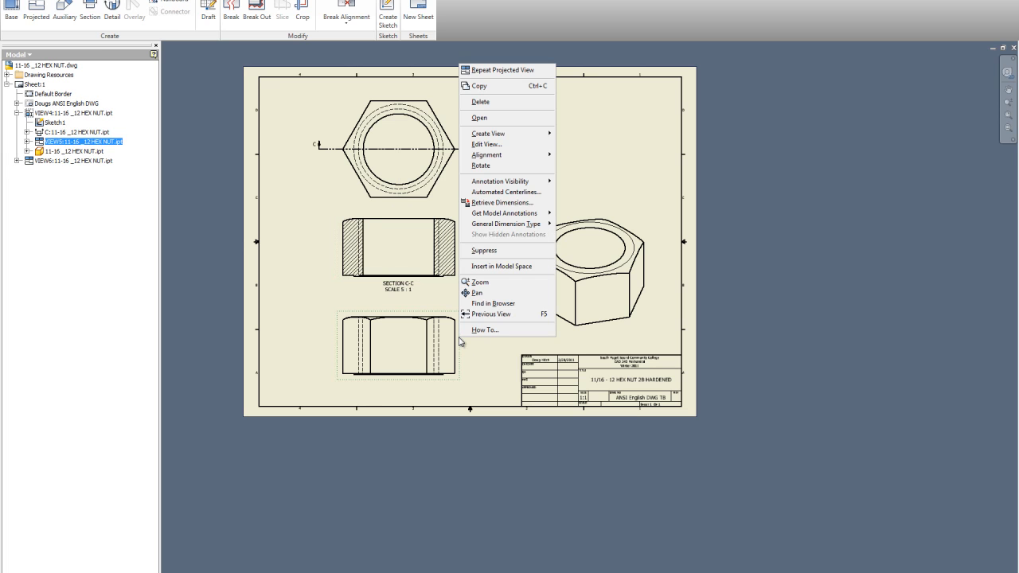
left_click(501, 106)
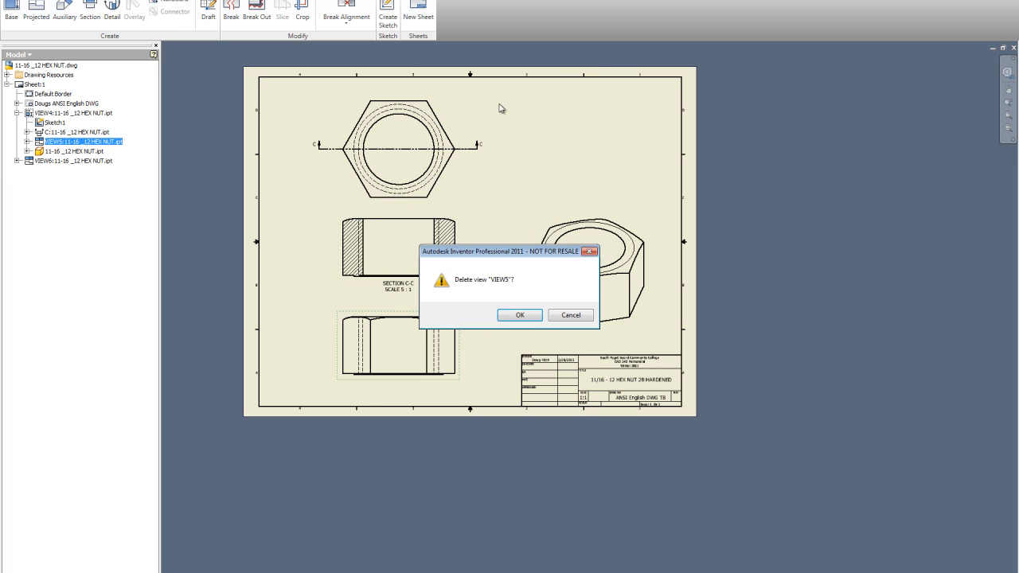
left_click(518, 316)
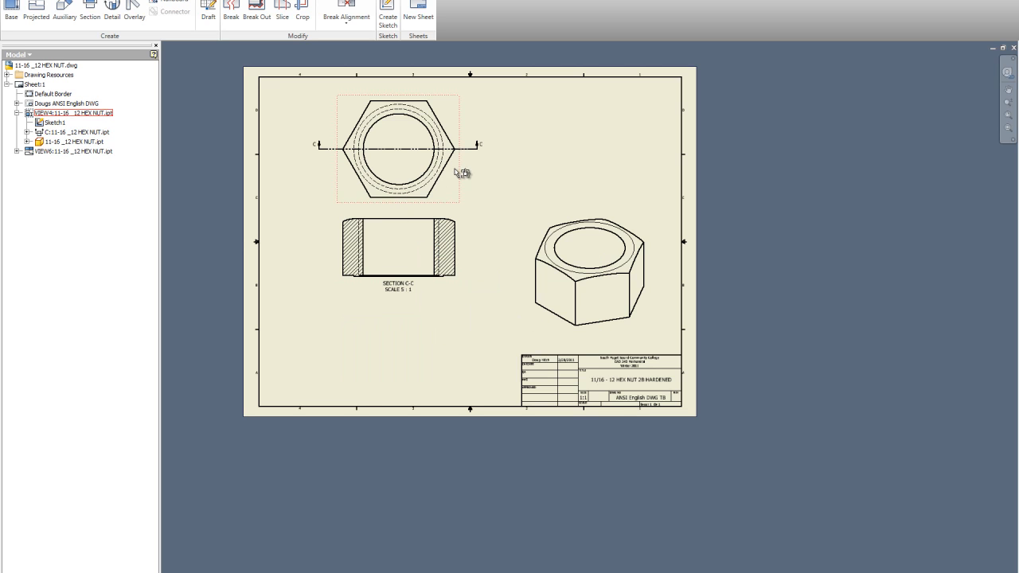
Move section view C-C down toward the middle of the sheet
left_click(440, 285)
left_click_drag(432, 317, 430, 346)
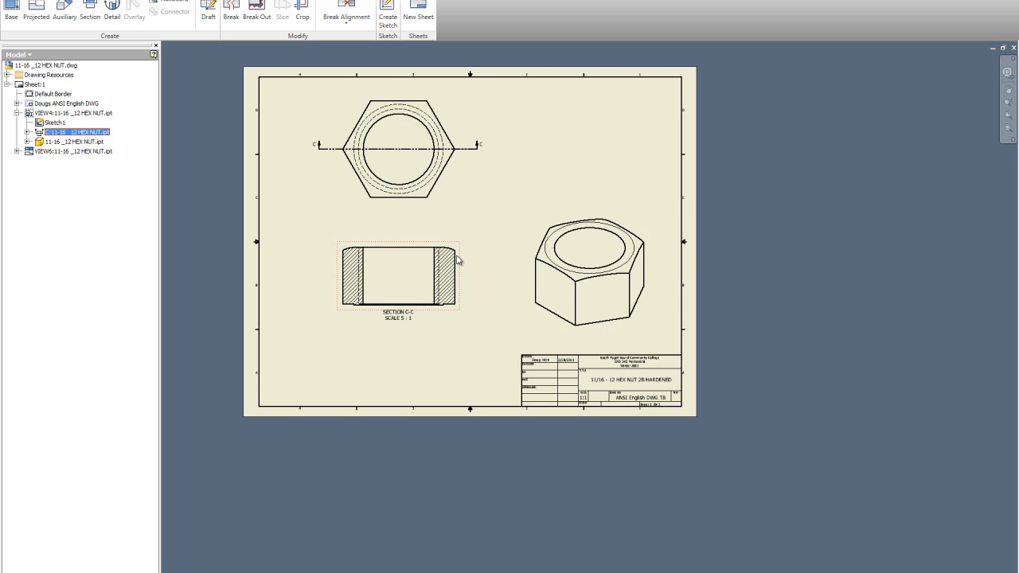
scroll(455, 255, "up", 5)
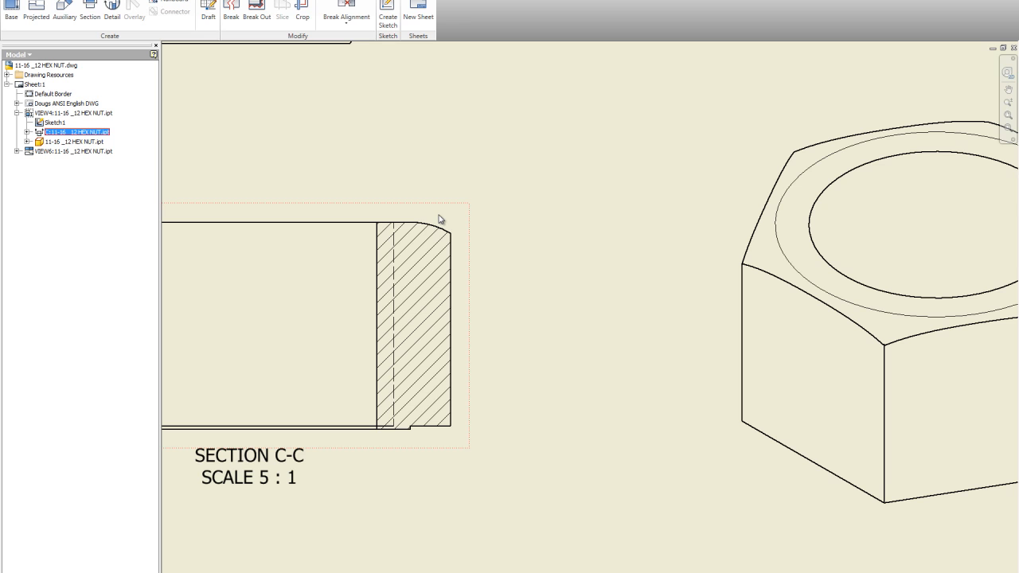
scroll(468, 241, "down", 2)
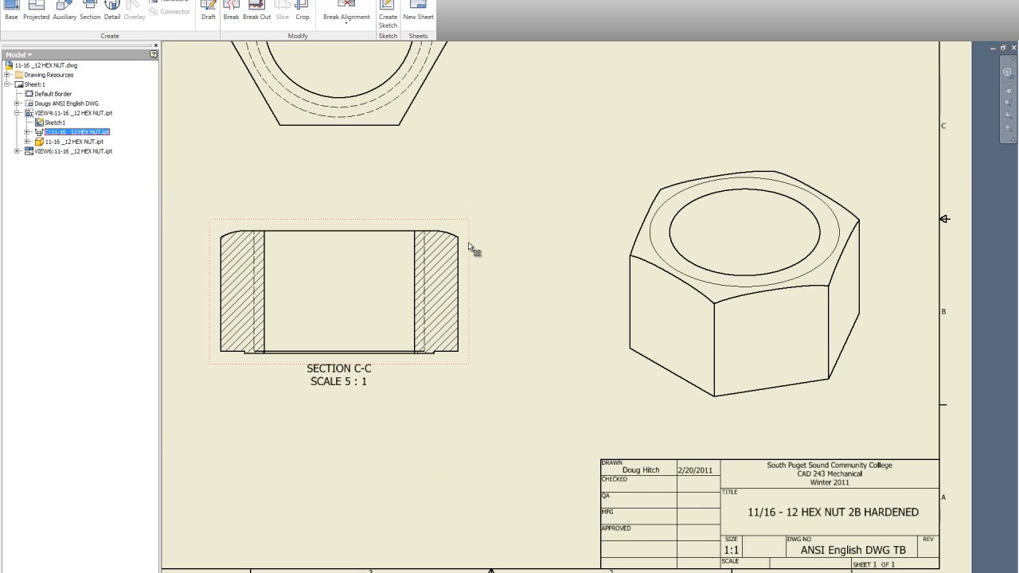
scroll(468, 242, "down", 2)
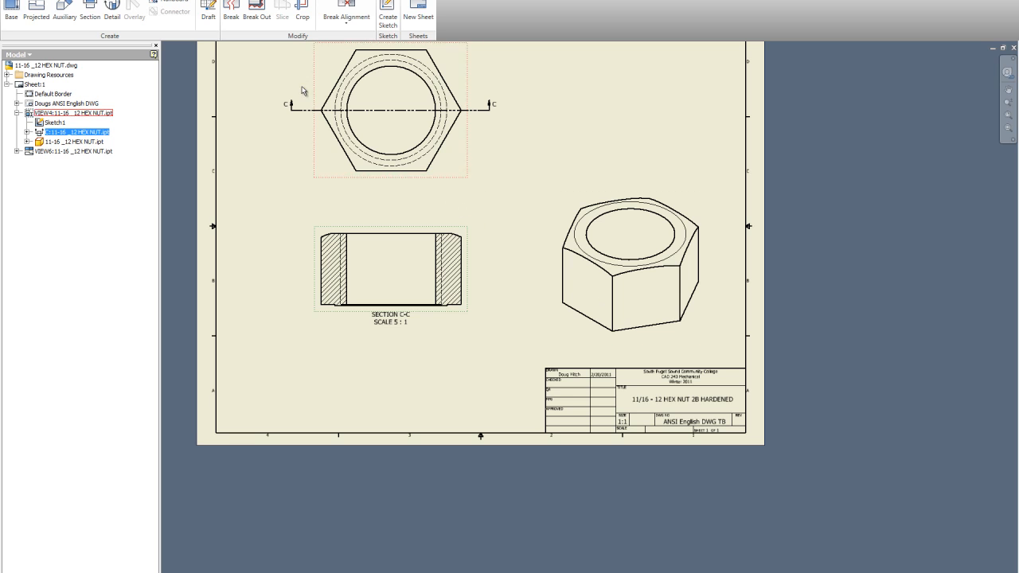
Undo the view operations repeatedly until the sheet holds no views
key("ctrl+z")
key("ctrl+z")
key("ctrl+z")
key("ctrl+z")
key("ctrl+z")
key("ctrl+z")
key("ctrl+z")
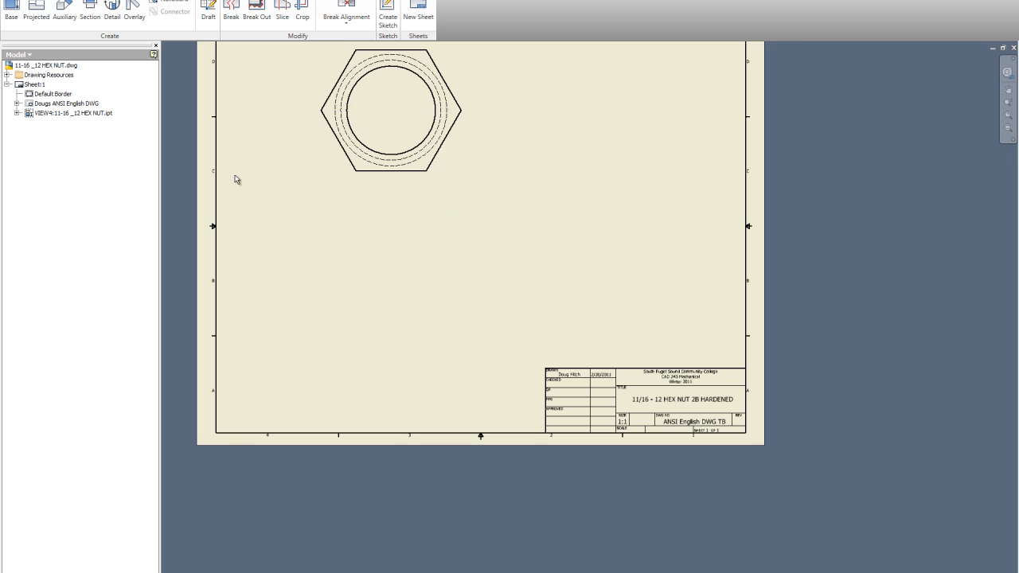
scroll(235, 179, "down", 3)
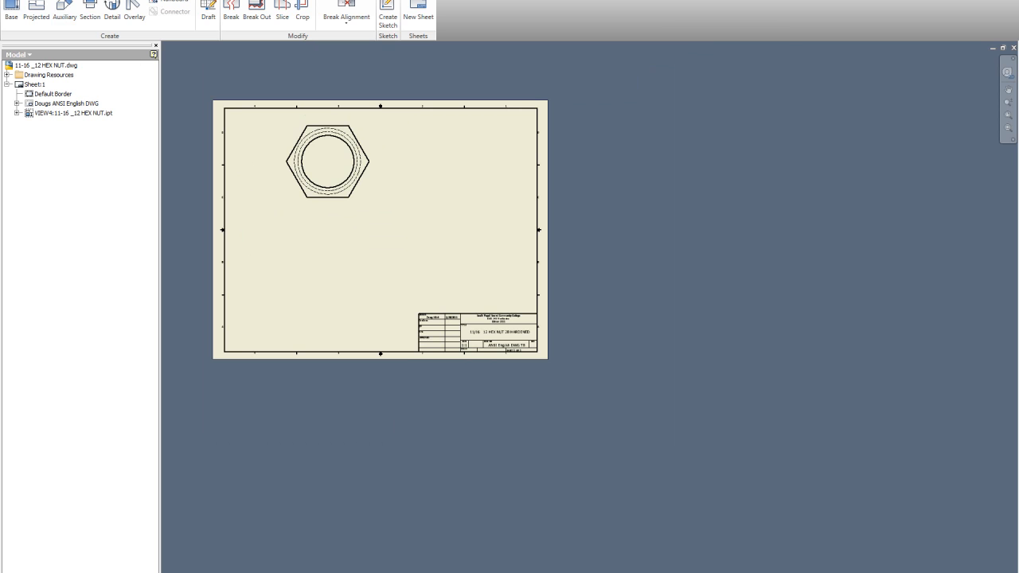
key("ctrl+z")
scroll(269, 62, "up", 3)
scroll(291, 49, "down", 2)
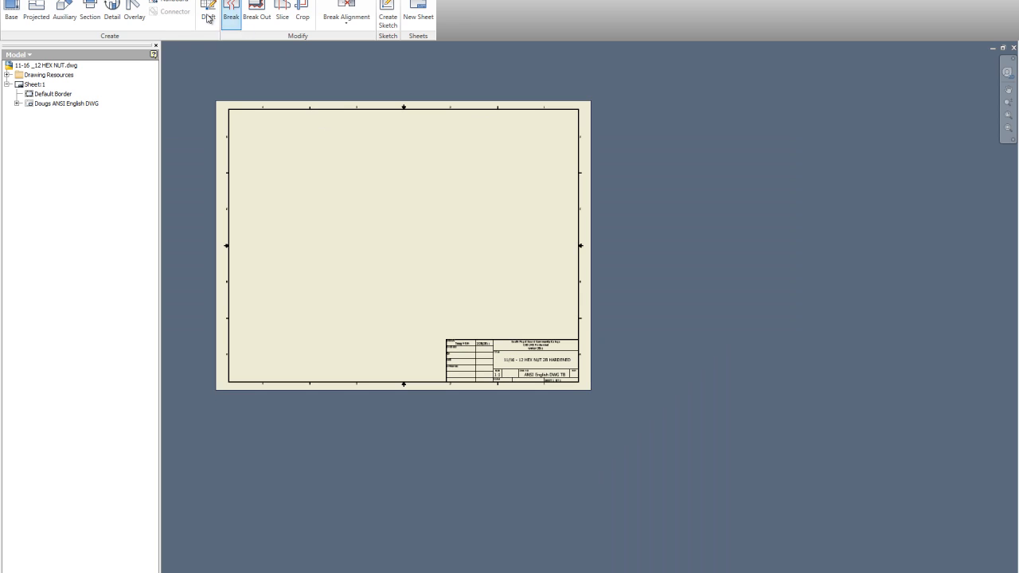
Place a new top-orientation base view of the hex nut in the sheet's upper left
left_click(11, 12)
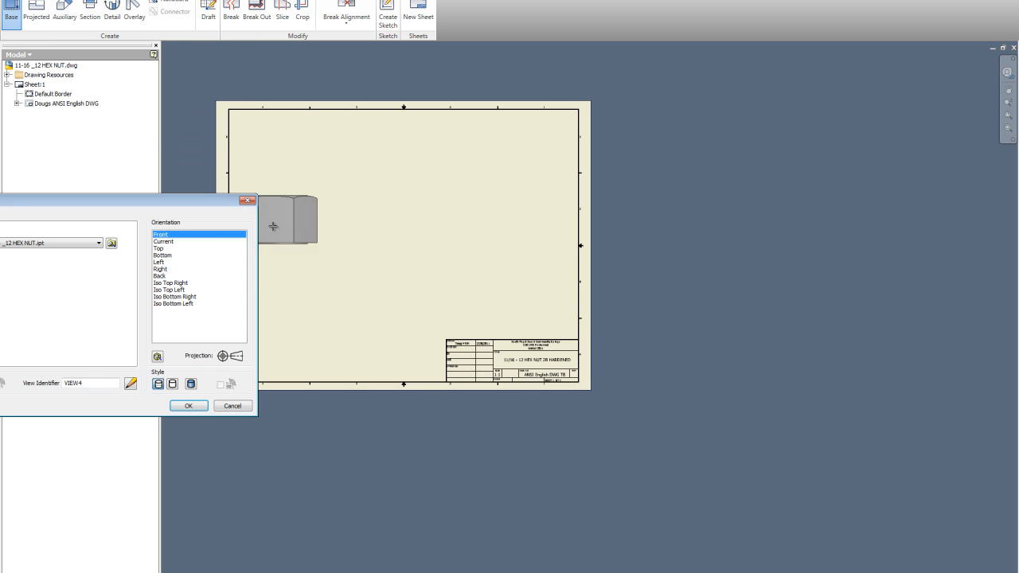
left_click(160, 250)
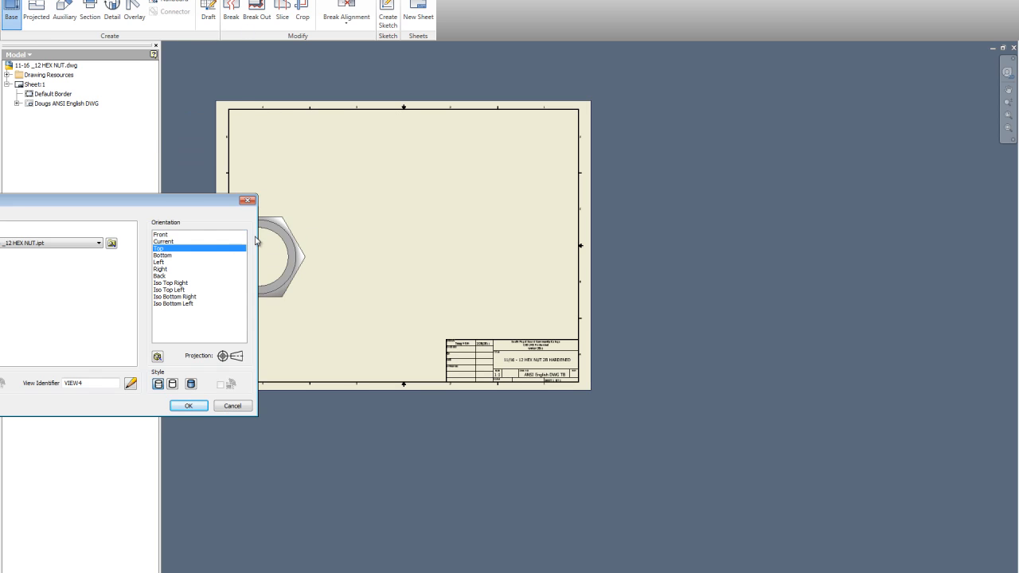
left_click(344, 175)
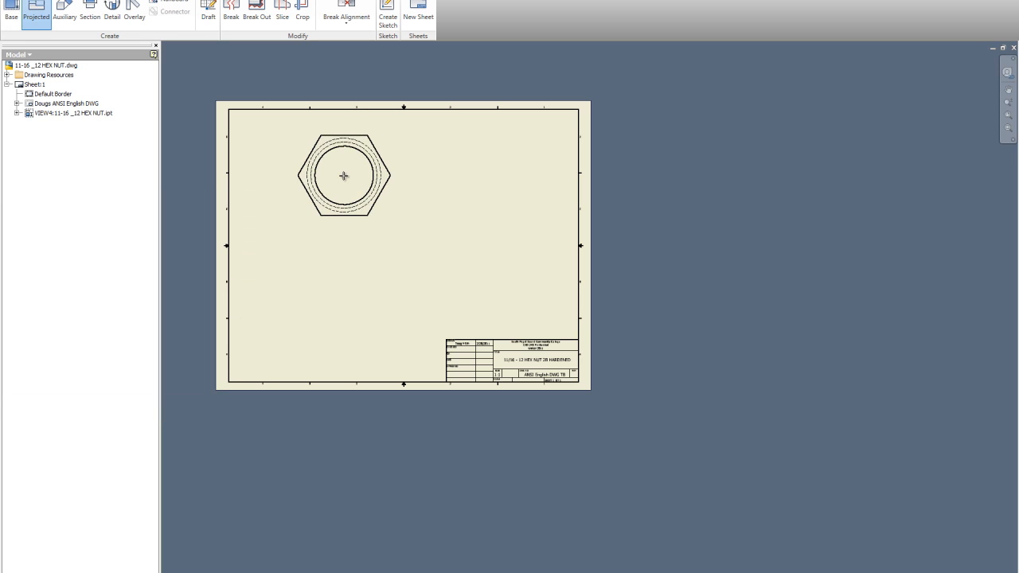
right_click(344, 175)
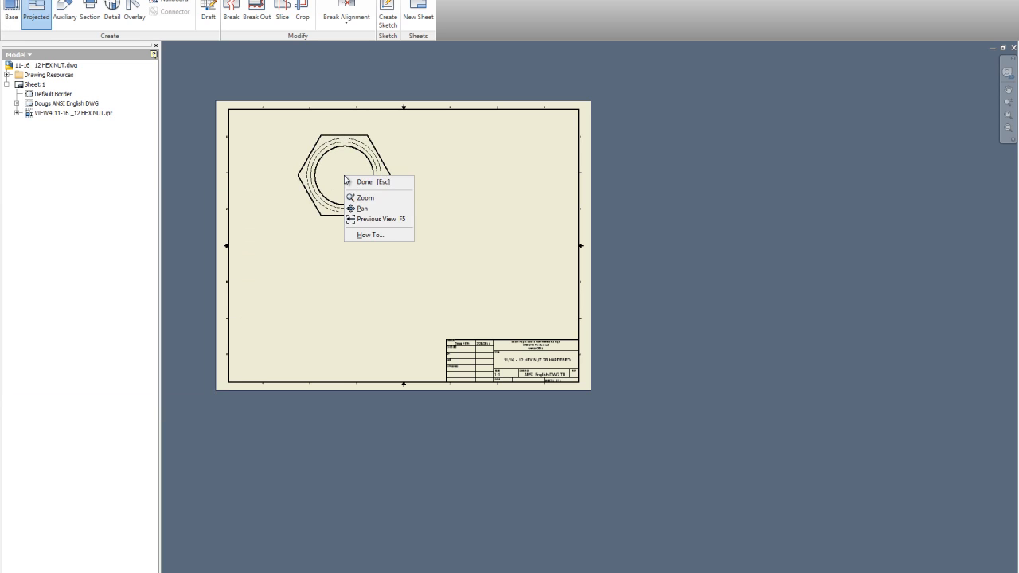
left_click(372, 181)
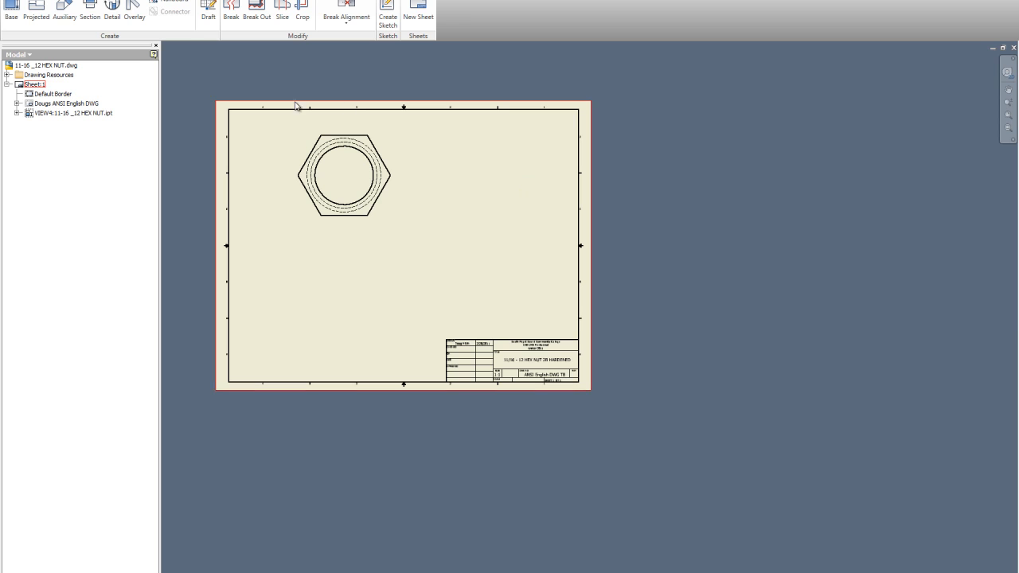
Project a front view of the nut from the top view, placed below it near the sheet's bottom
left_click(39, 7)
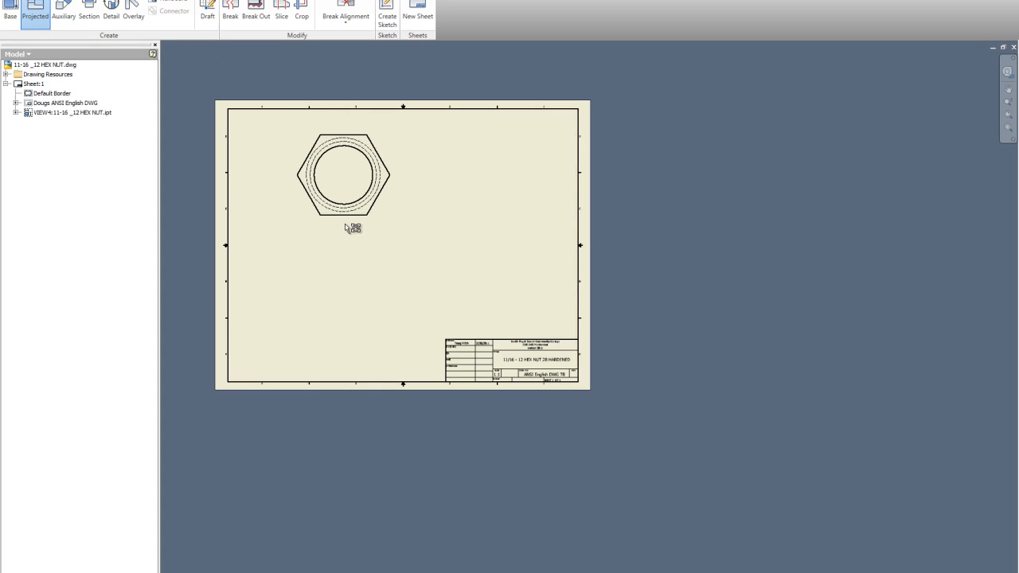
left_click(347, 219)
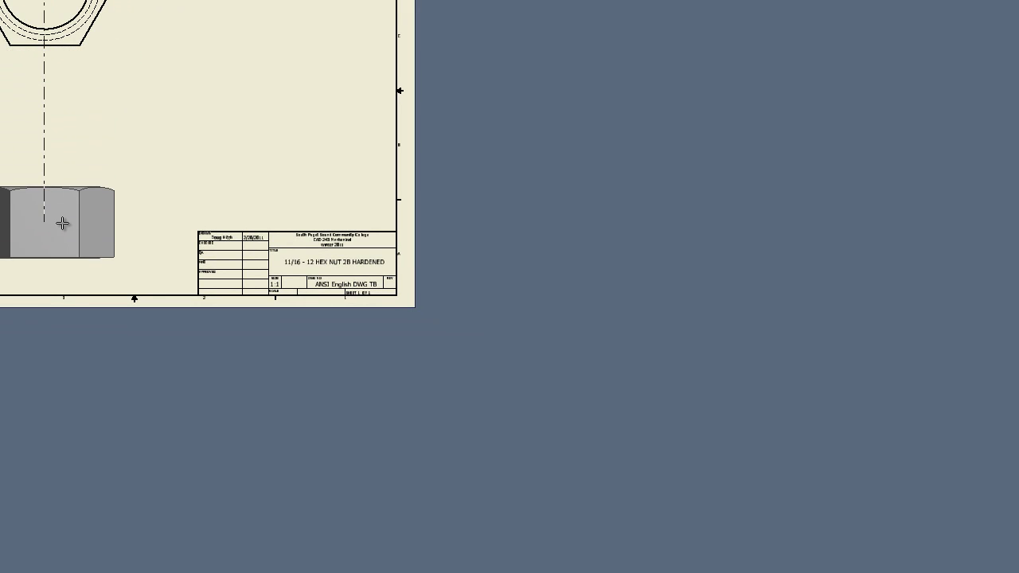
left_click(62, 223)
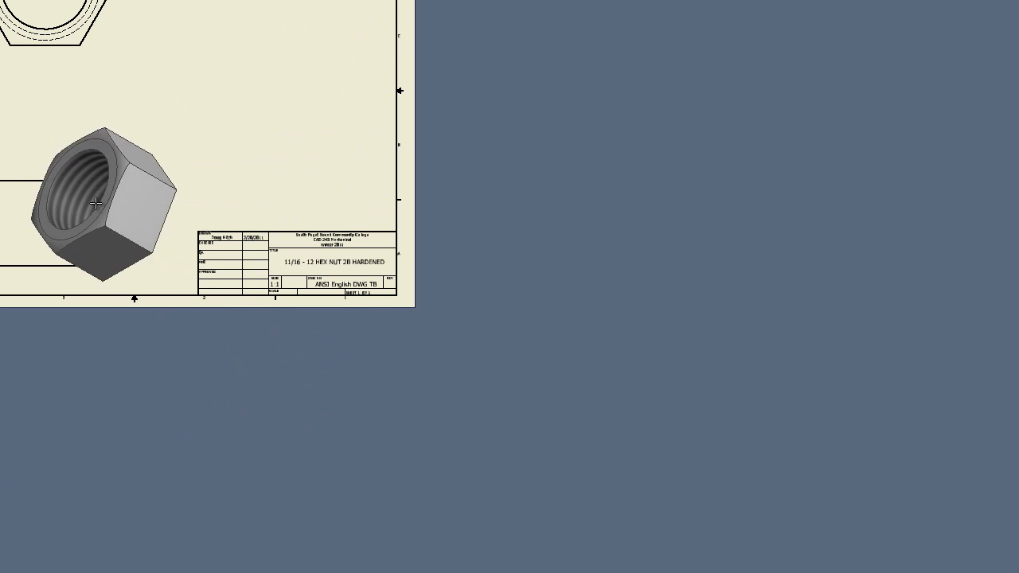
right_click(71, 205)
left_click(171, 251)
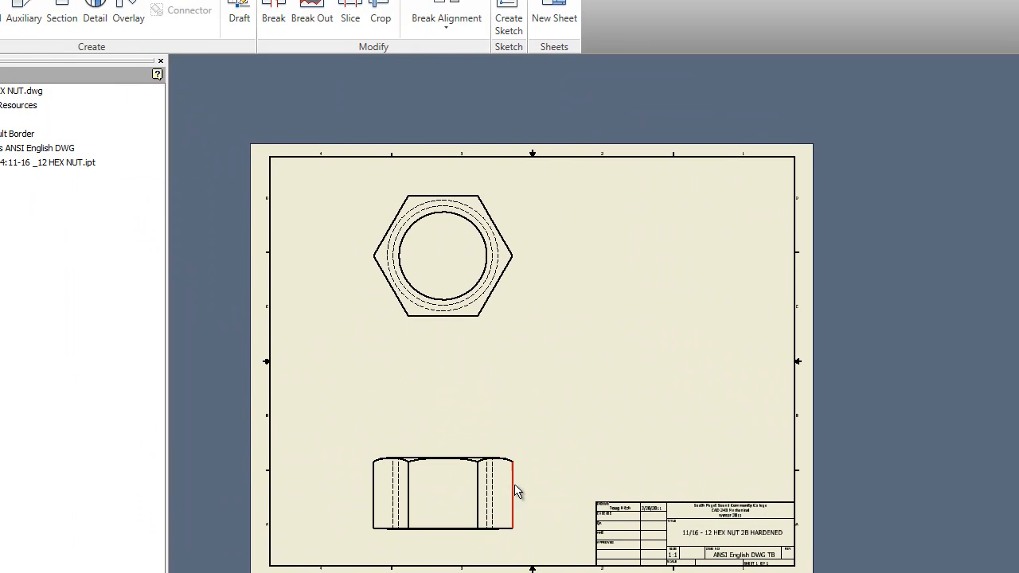
left_click(36, 26)
left_click(461, 453)
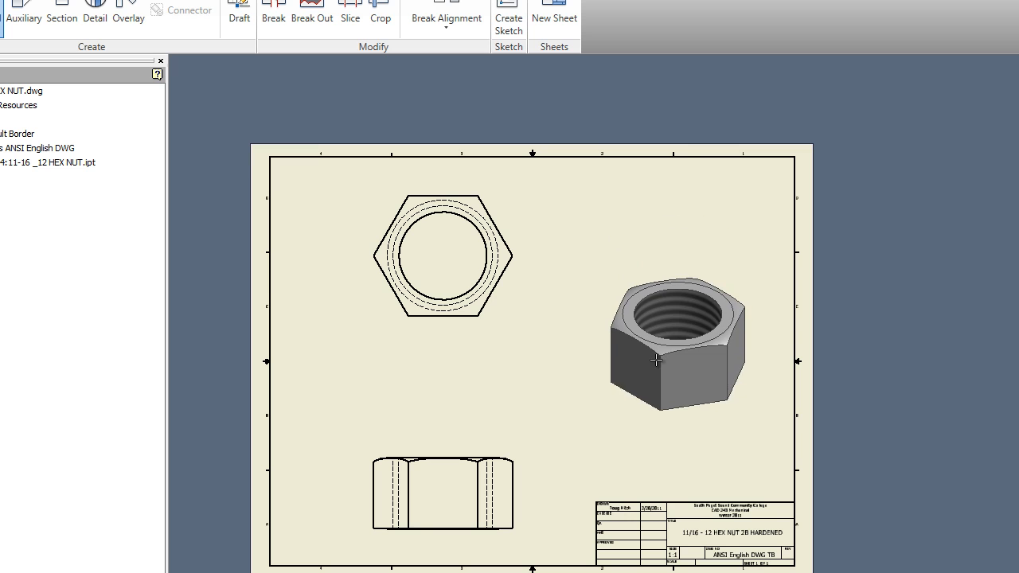
right_click(663, 418)
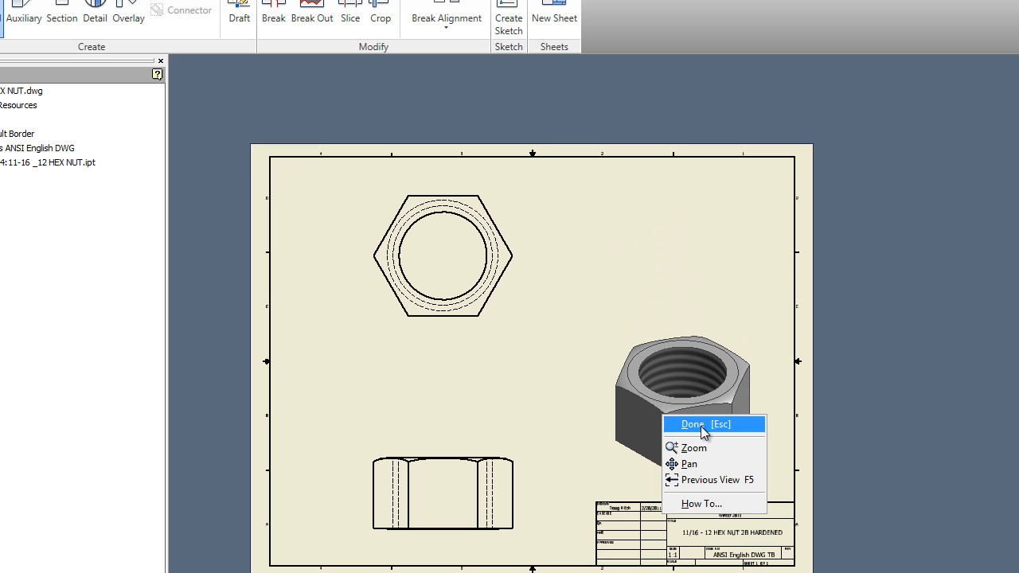
left_click(702, 426)
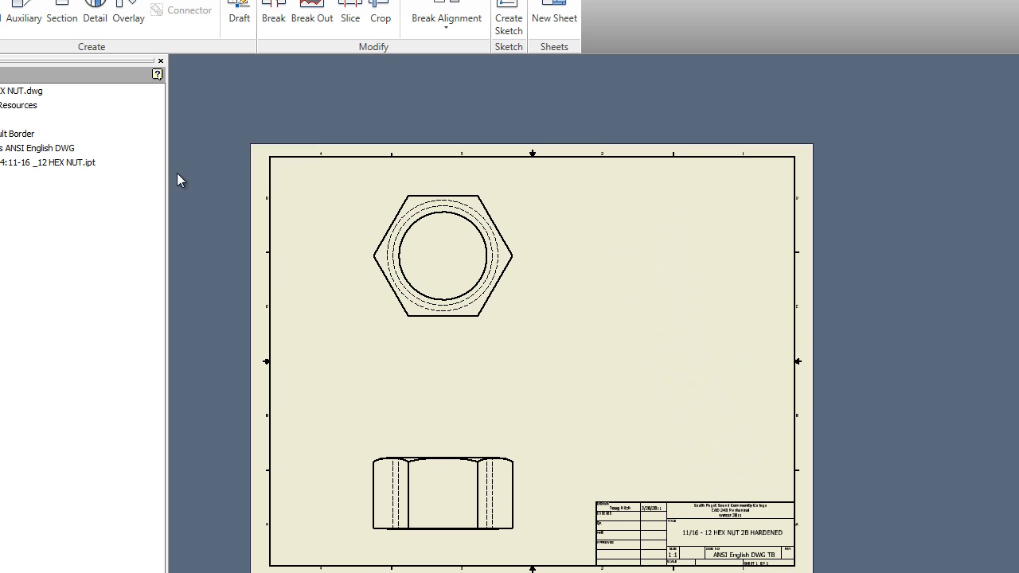
Project an isometric view from the front view and place it on the right side of the sheet
left_click(2, 19)
left_click(480, 451)
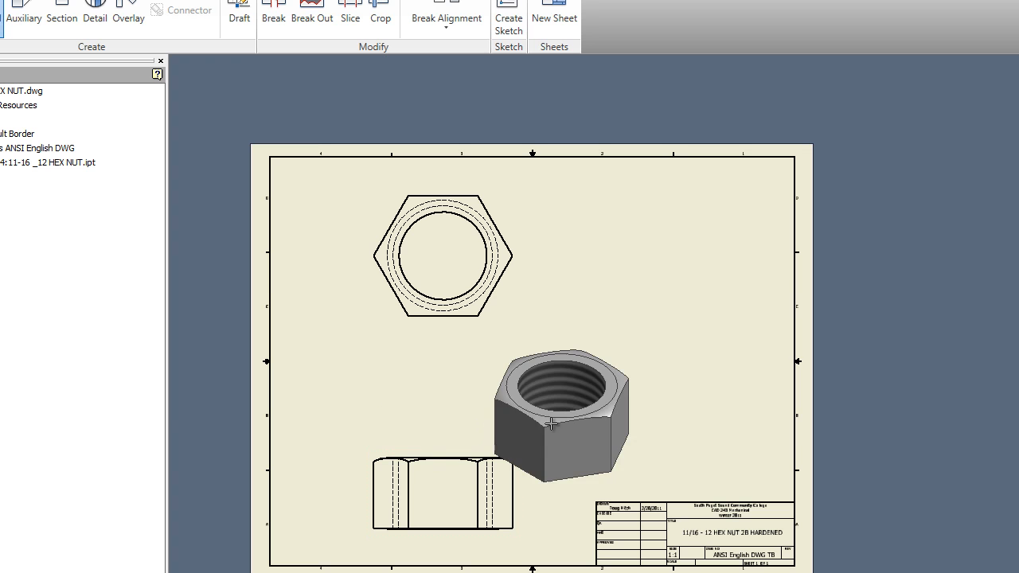
left_click(679, 373)
right_click(660, 389)
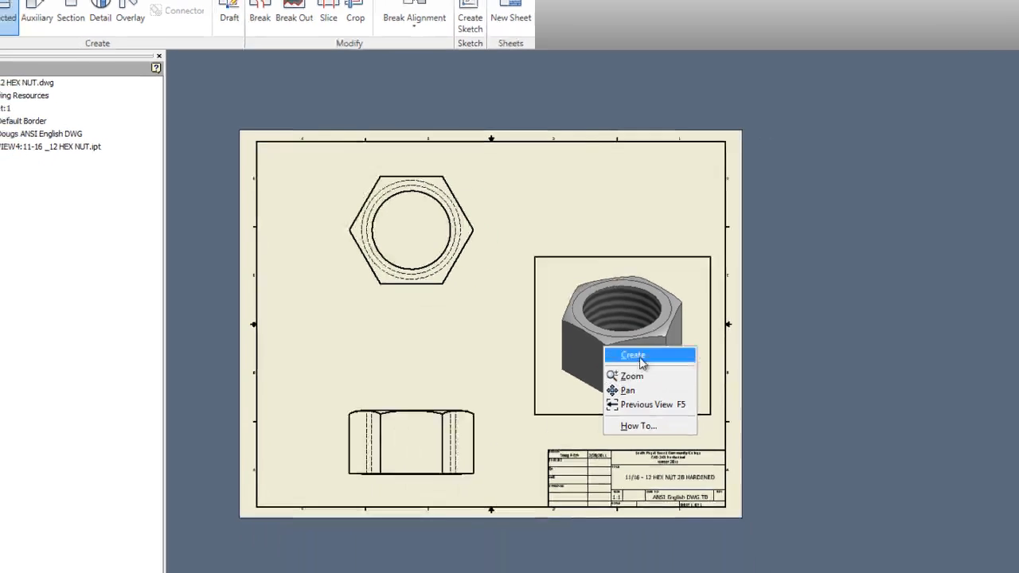
left_click(690, 396)
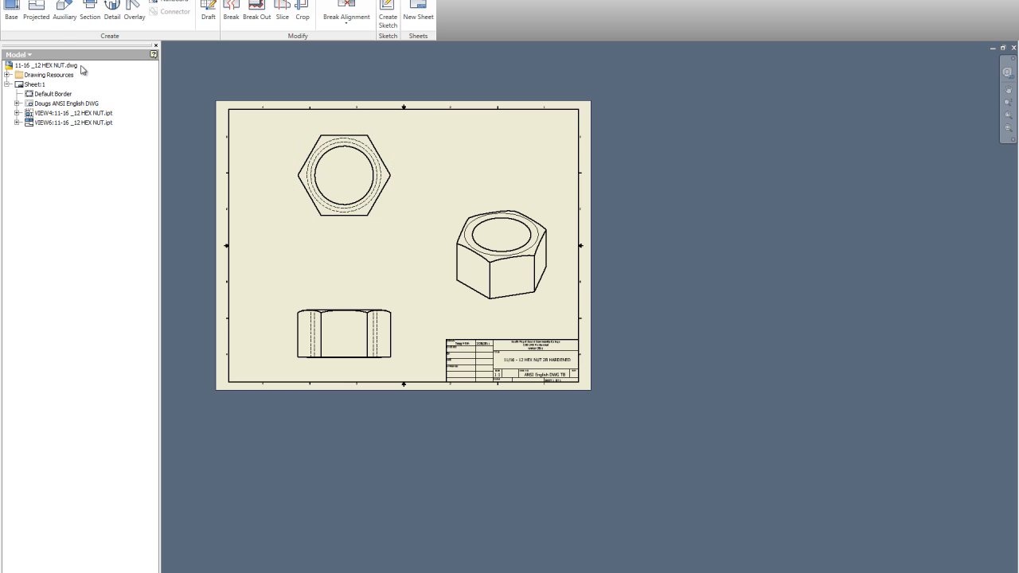
Create full section view C-C at 5:1 across the top view's horizontal centerline, placed between the top and front views
left_click(88, 8)
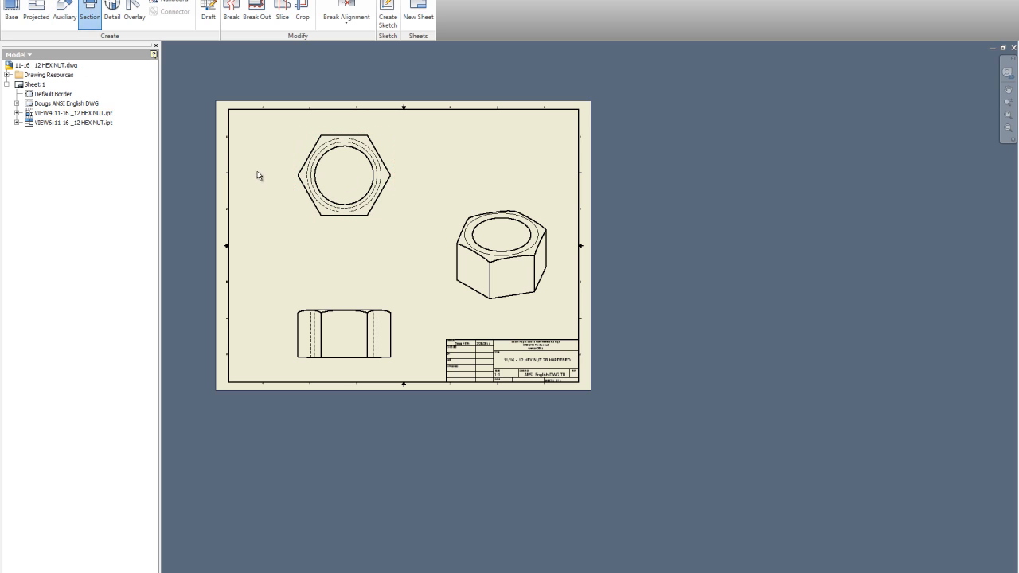
left_click(295, 183)
left_click(273, 176)
right_click(413, 176)
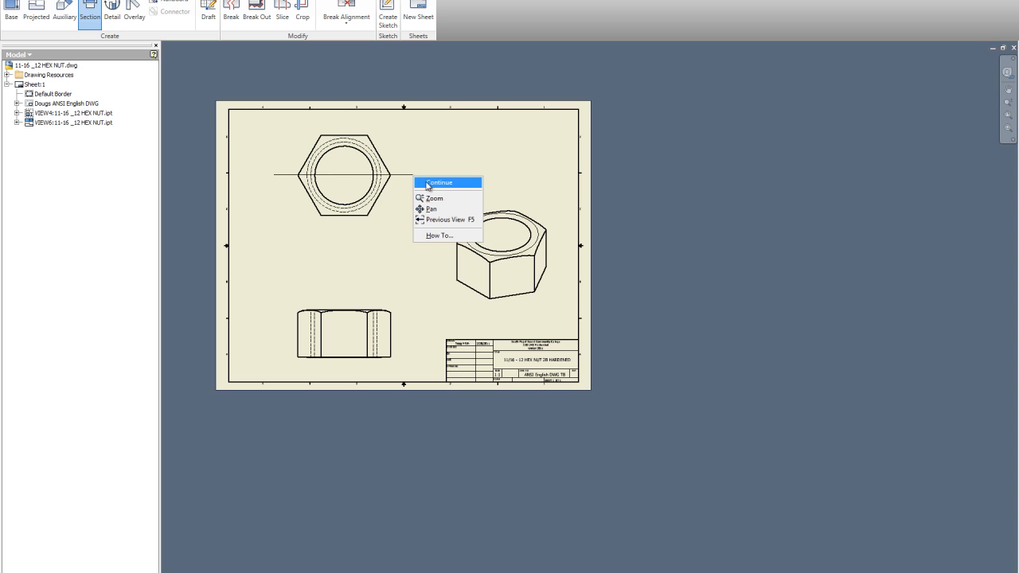
left_click(435, 183)
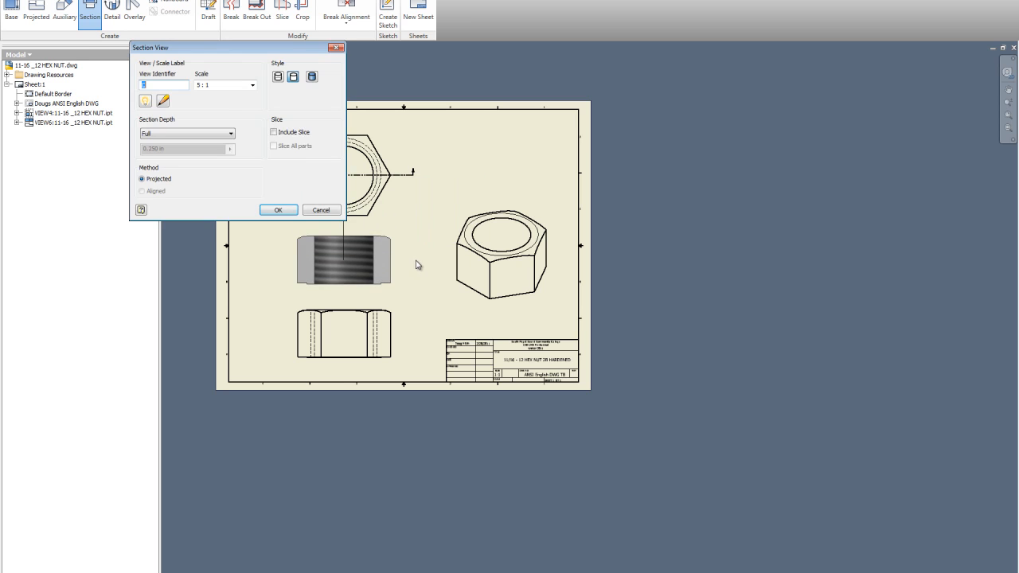
left_click(383, 247)
Create circular detail view D at 10:1 of the section's upper right chamfer corner, placed above the isometric view
scroll(443, 250, "up", 3)
scroll(434, 220, "down", 1)
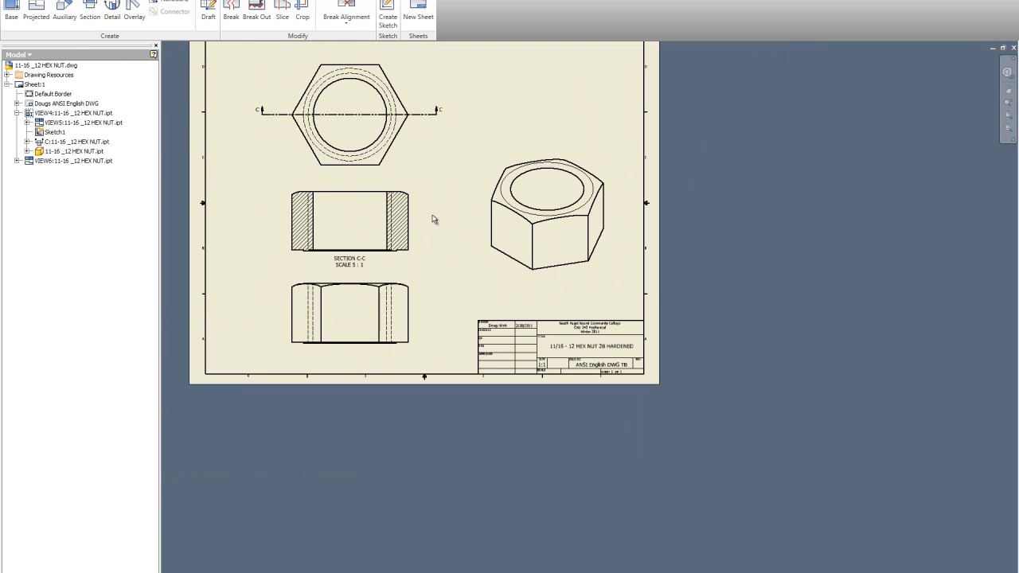
scroll(386, 151, "down", 3)
scroll(387, 202, "up", 4)
left_click(301, 217)
scroll(335, 225, "up", 3)
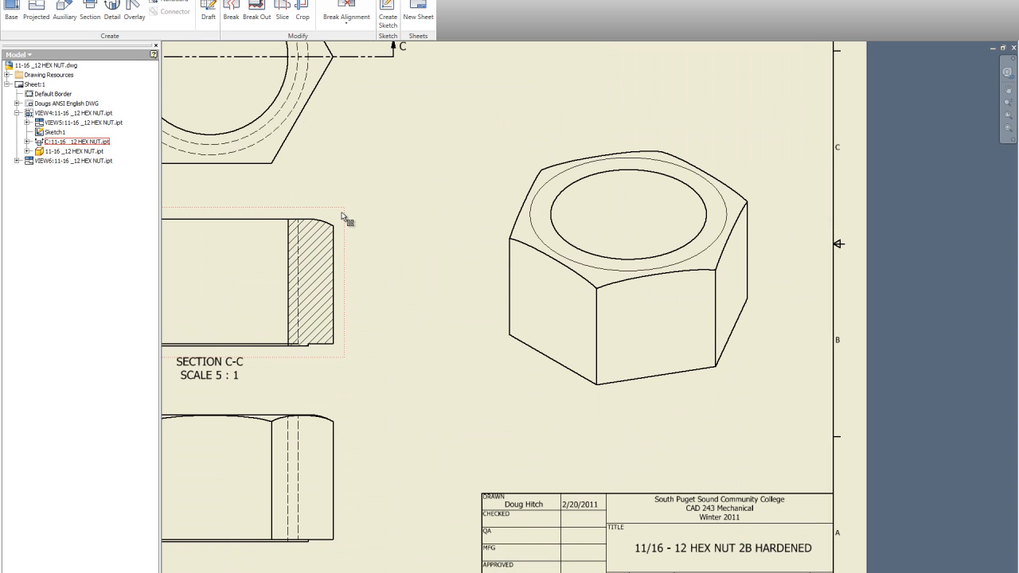
left_click(118, 8)
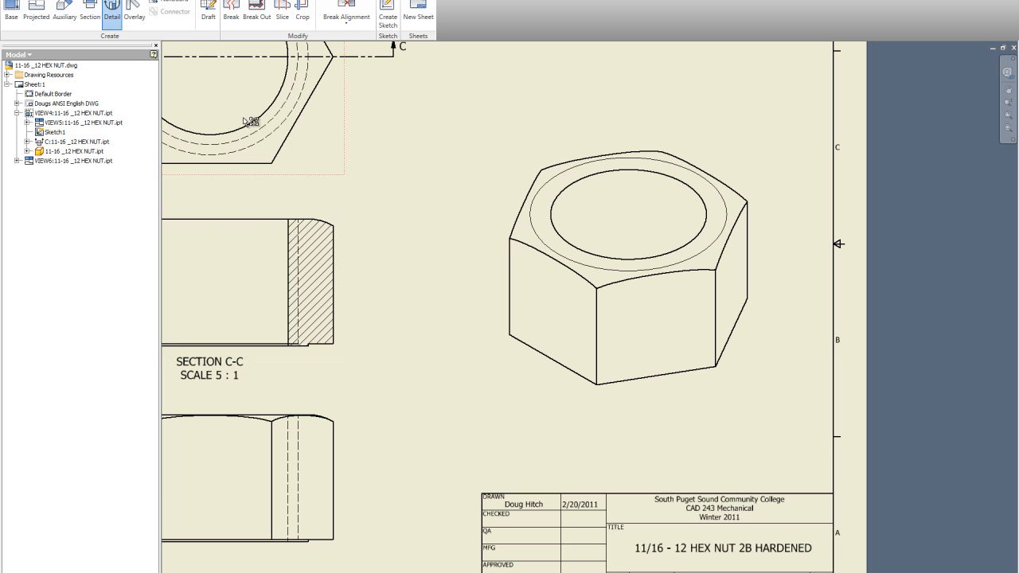
left_click(337, 217)
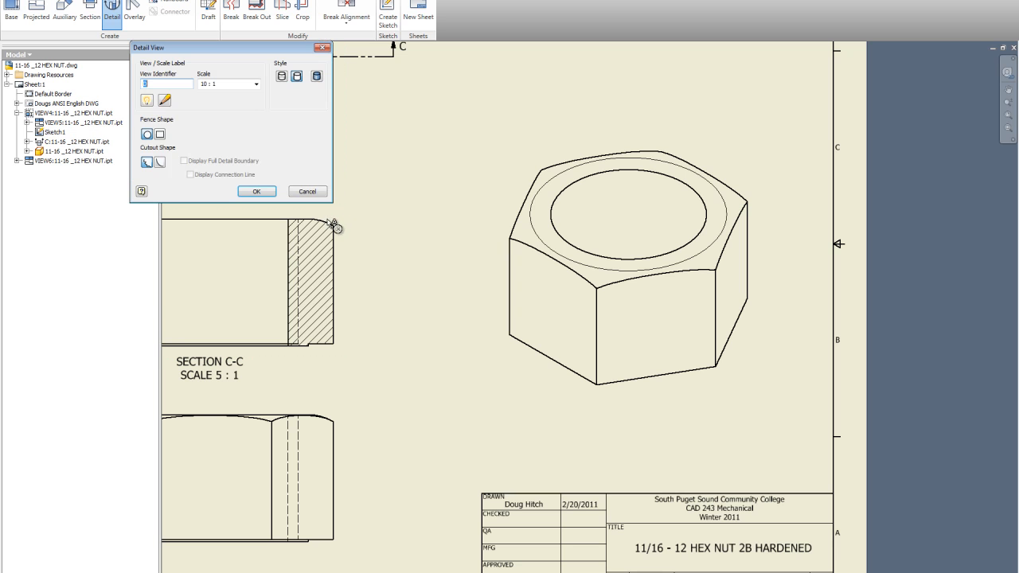
left_click(148, 135)
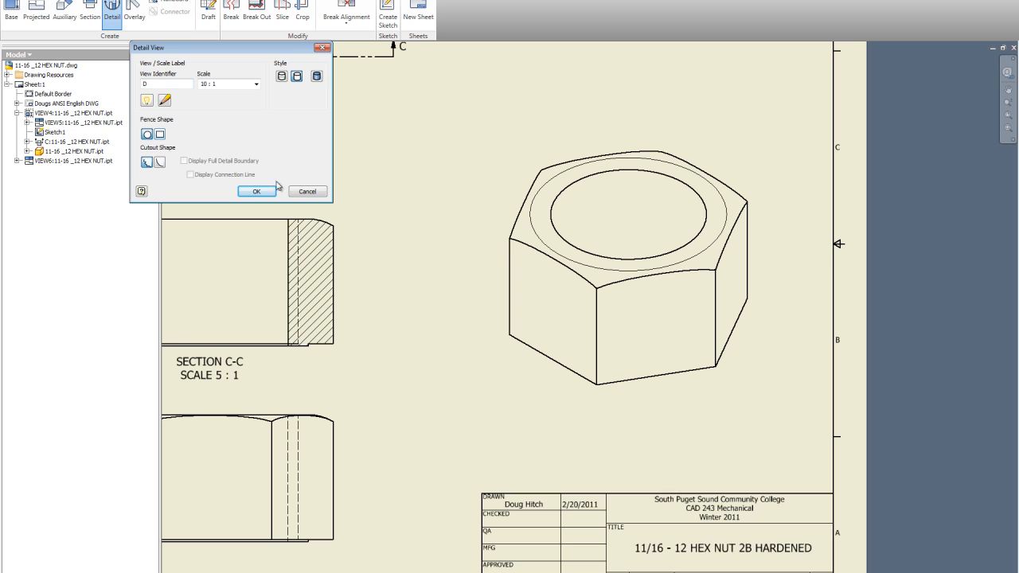
left_click(324, 222)
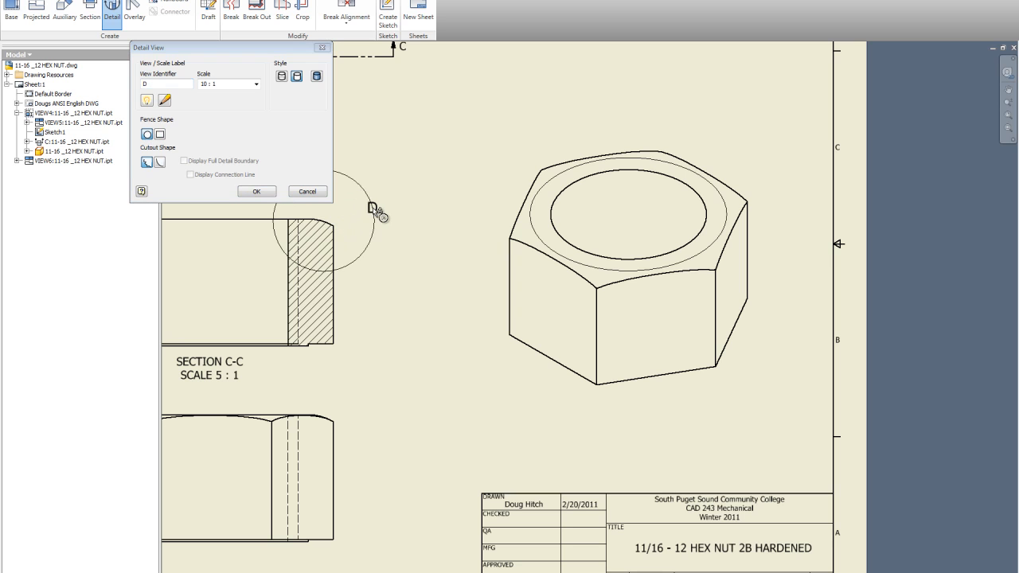
left_click(374, 211)
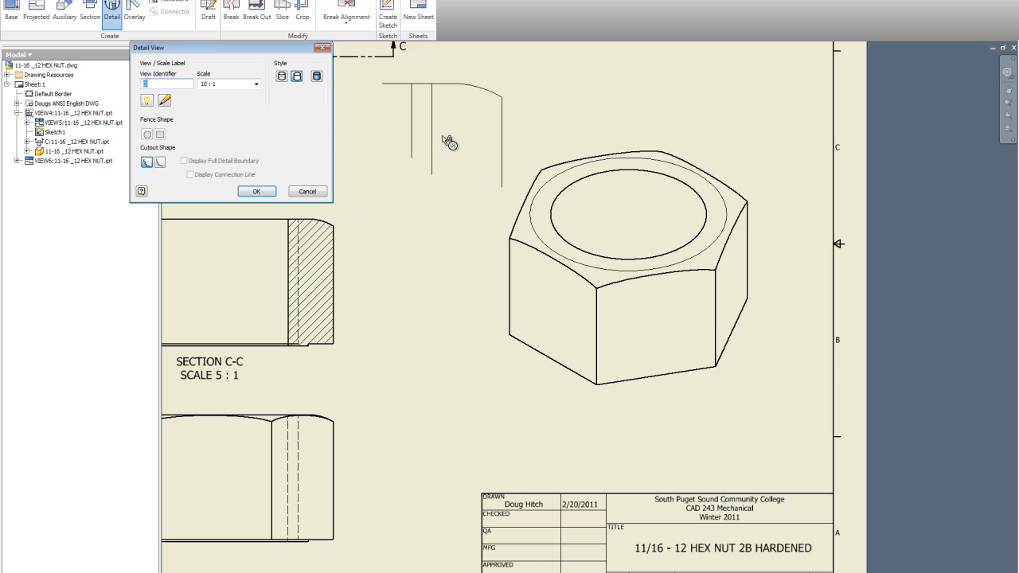
scroll(418, 199, "down", 2)
scroll(413, 214, "down", 2)
left_click(452, 151)
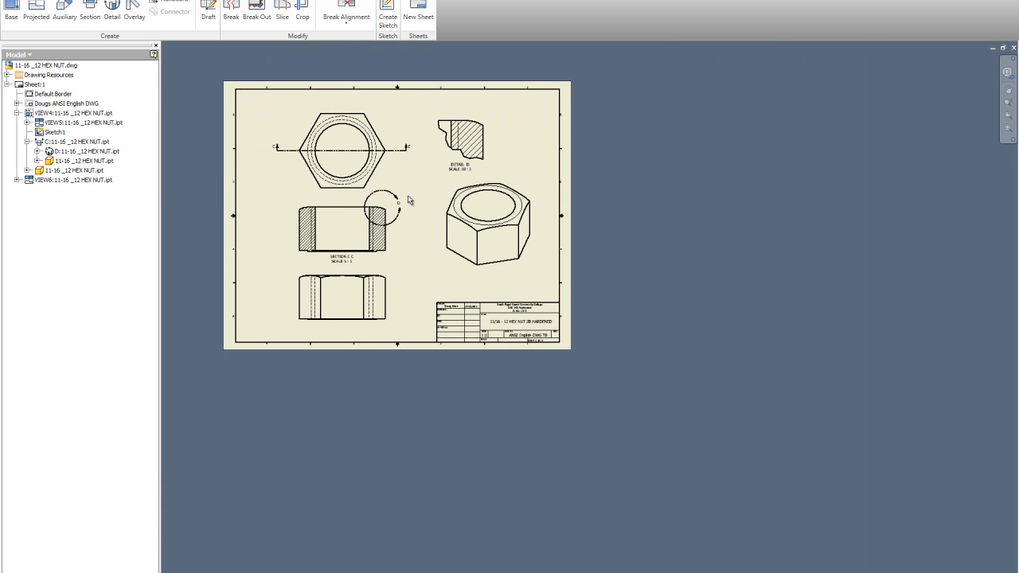
Try to dimension the chamfer edge in detail D with the Dimension tool
scroll(317, 78, "up", 3)
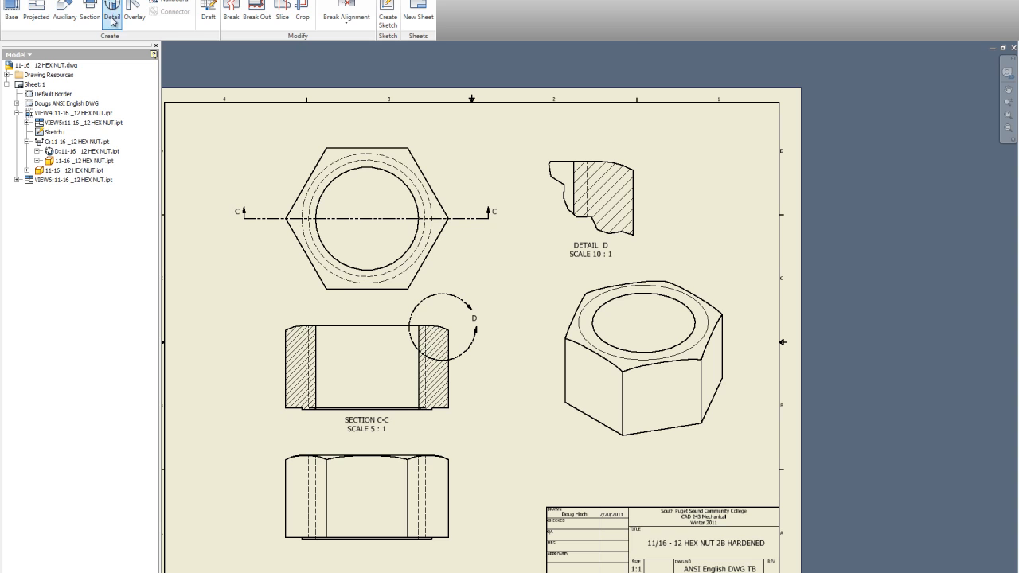
left_click(89, 0)
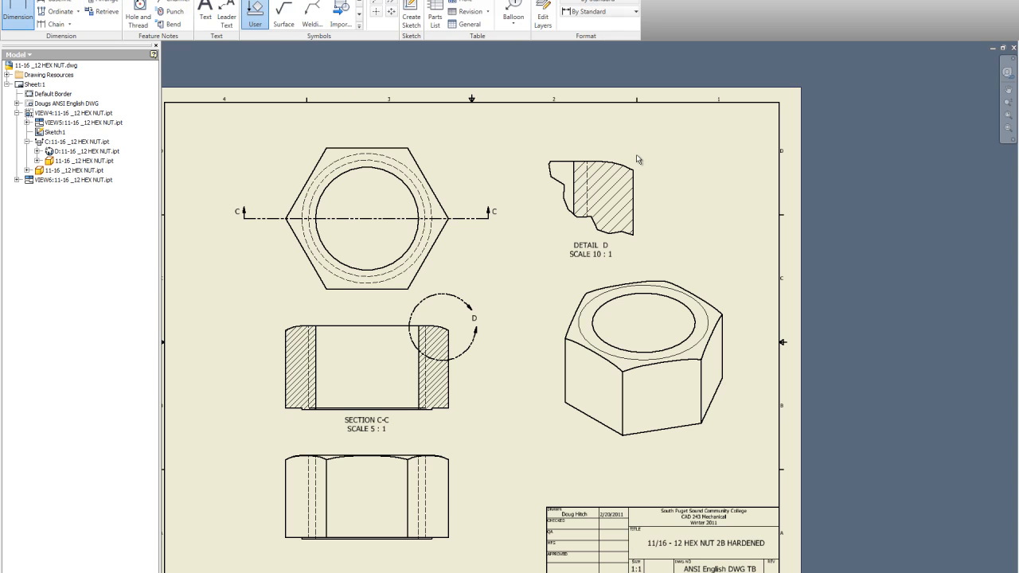
scroll(638, 159, "up", 5)
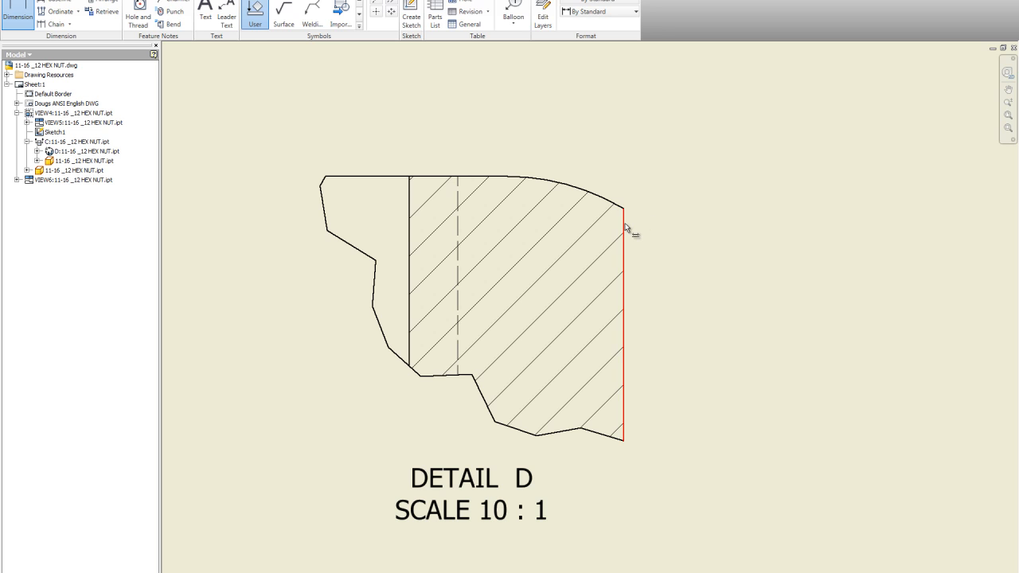
scroll(623, 208, "up", 5)
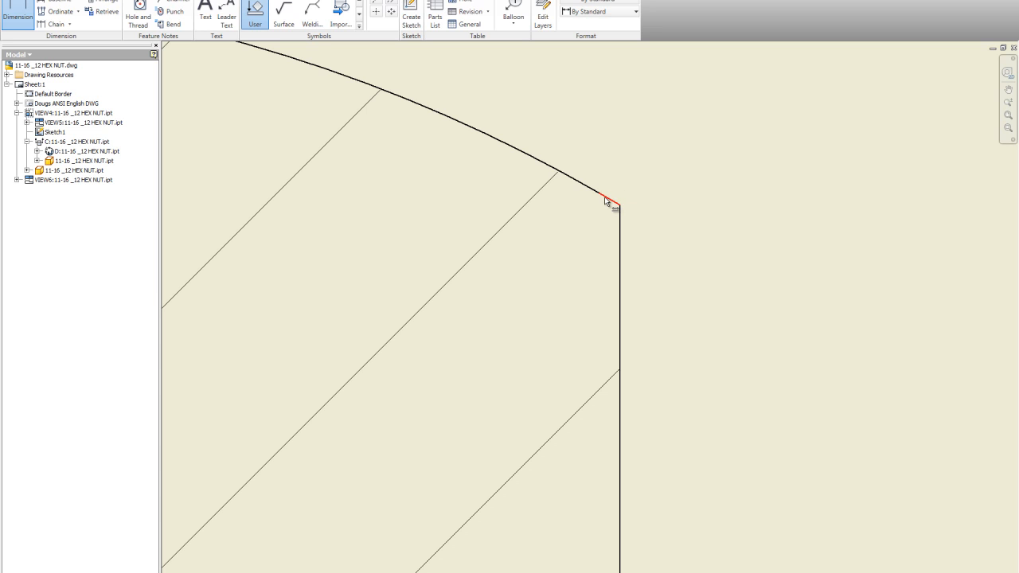
left_click(613, 201)
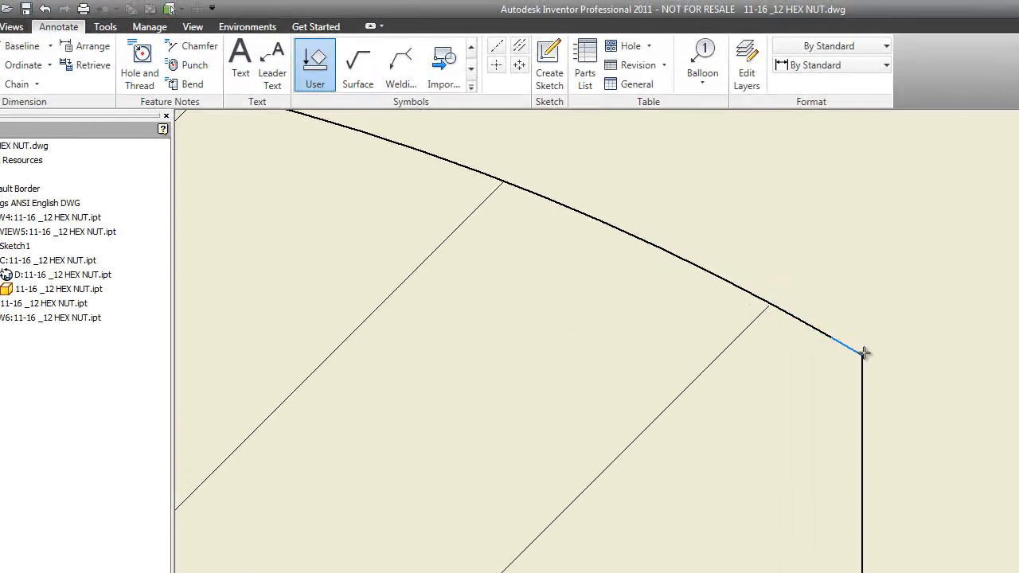
left_click(865, 380)
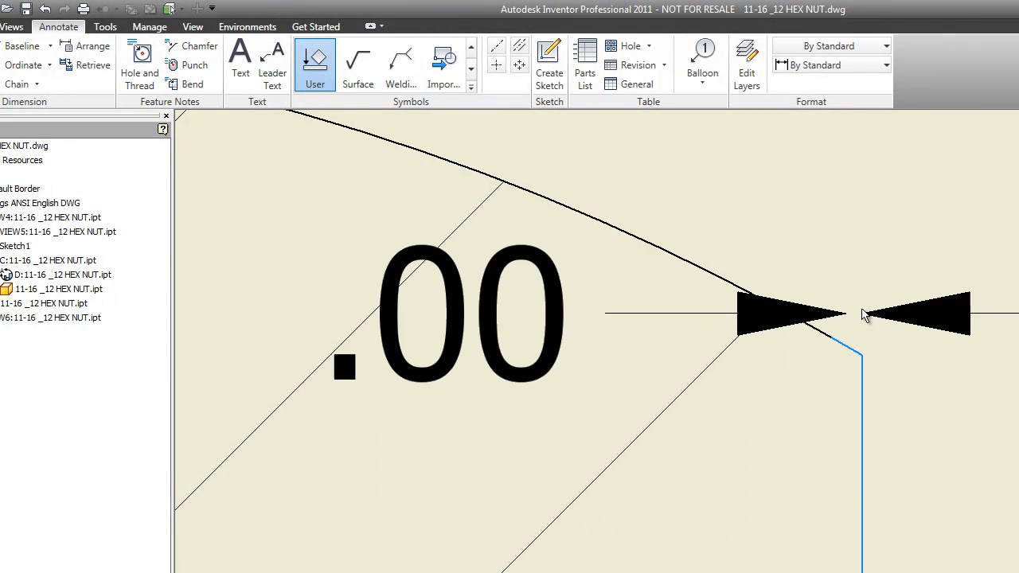
scroll(858, 343, "down", 4)
scroll(858, 342, "up", 5)
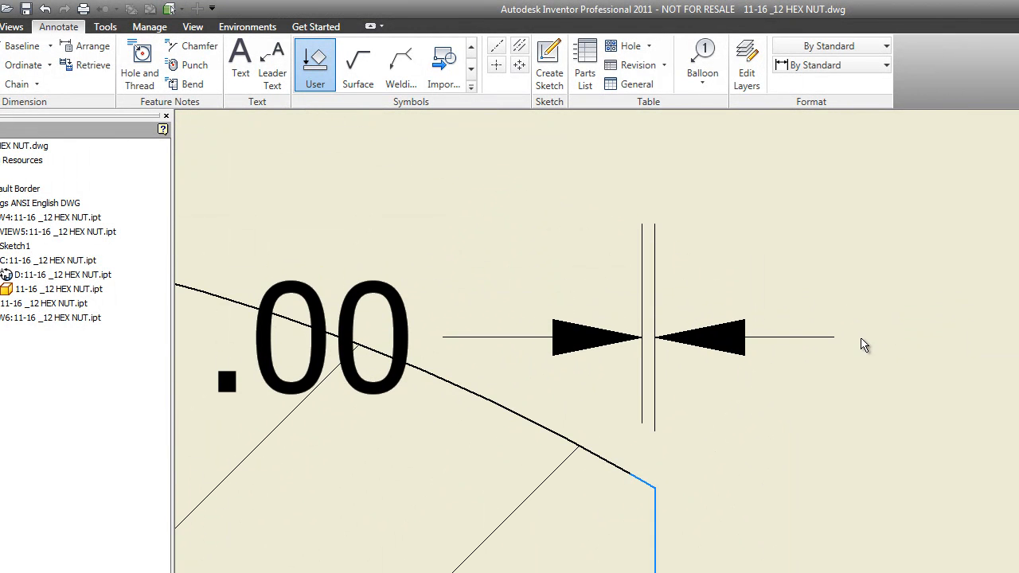
key("Escape")
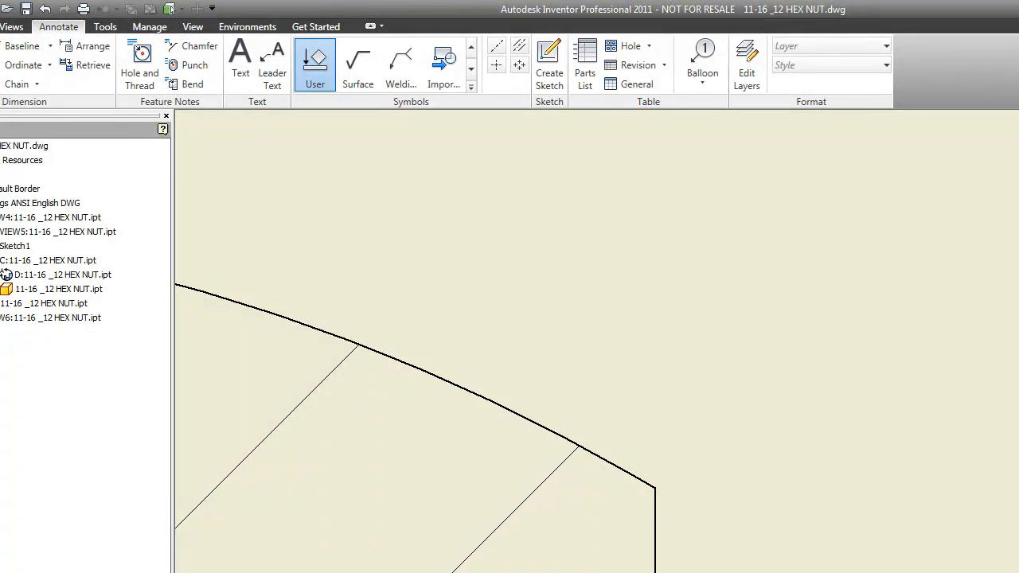
Add an angular dimension between the chamfer and the nut's vertical side in detail D
left_click(660, 539)
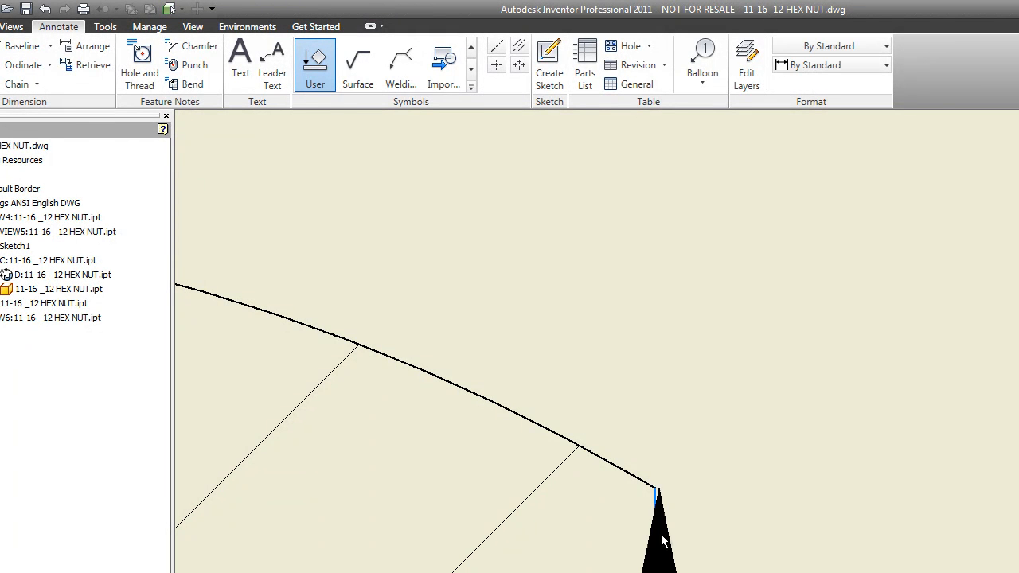
left_click(652, 485)
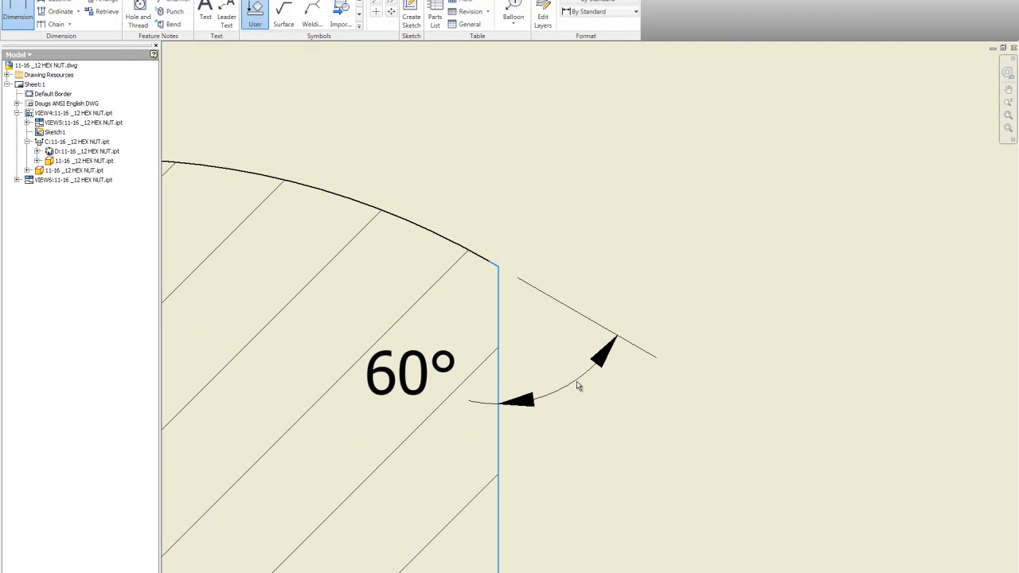
scroll(550, 354, "down", 2)
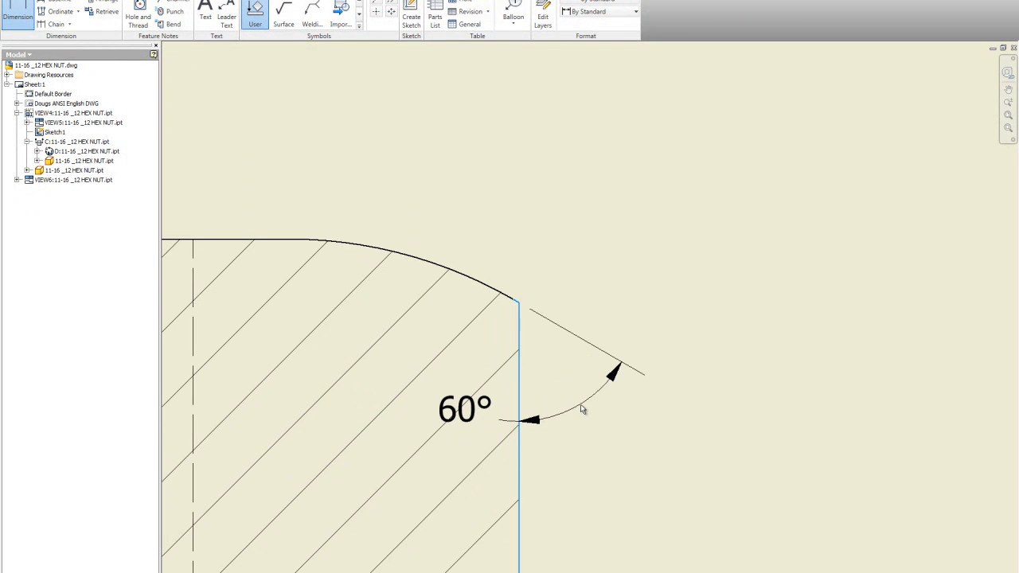
left_click(599, 434)
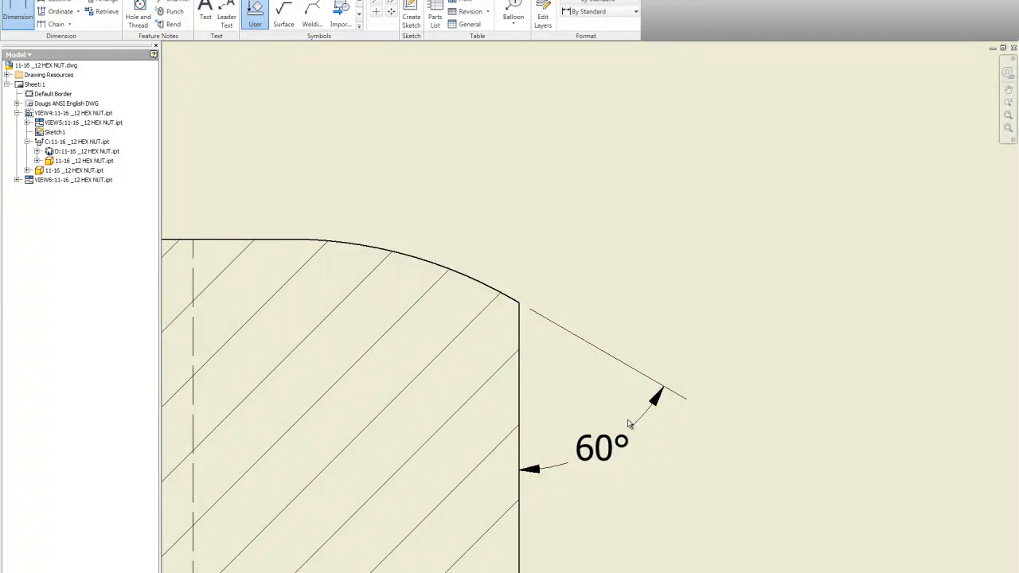
Dimension the chamfer's vertical height in detail D, placing it to the right
scroll(576, 285, "down", 2)
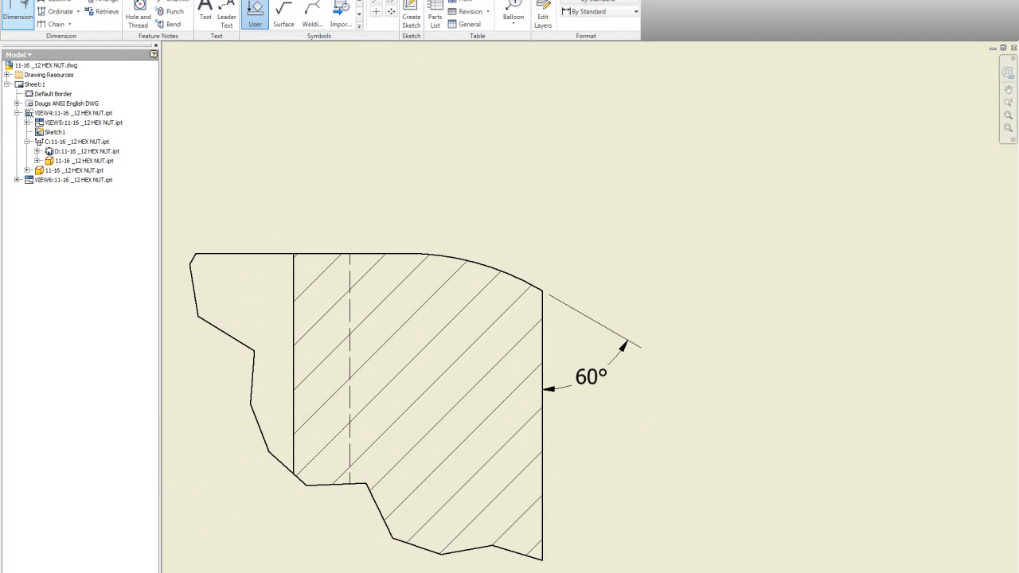
left_click(405, 253)
left_click(543, 298)
left_click(653, 271)
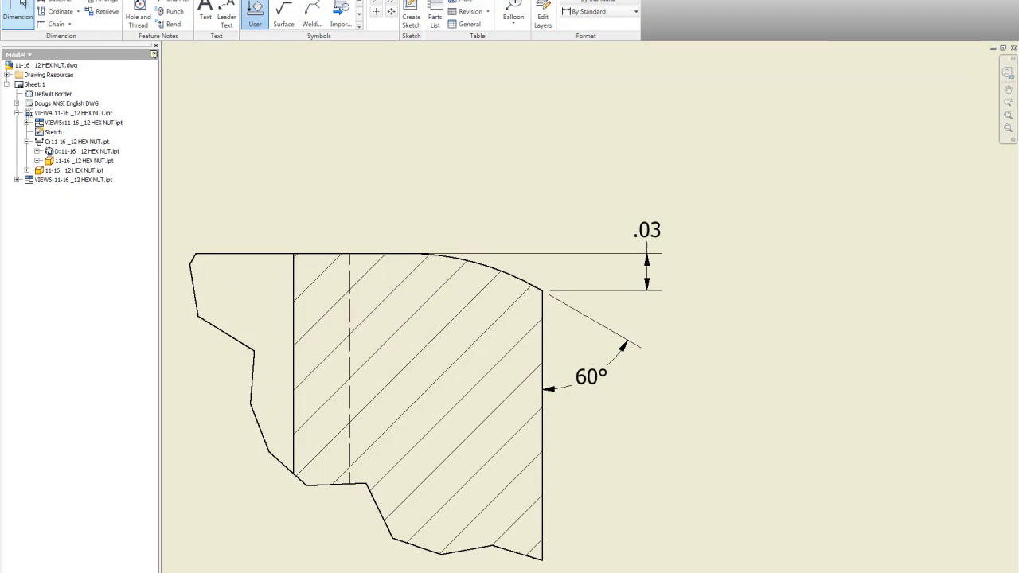
Dimension the chamfer's horizontal width in detail D, placing the dimension above the view
left_click(405, 253)
left_click(544, 298)
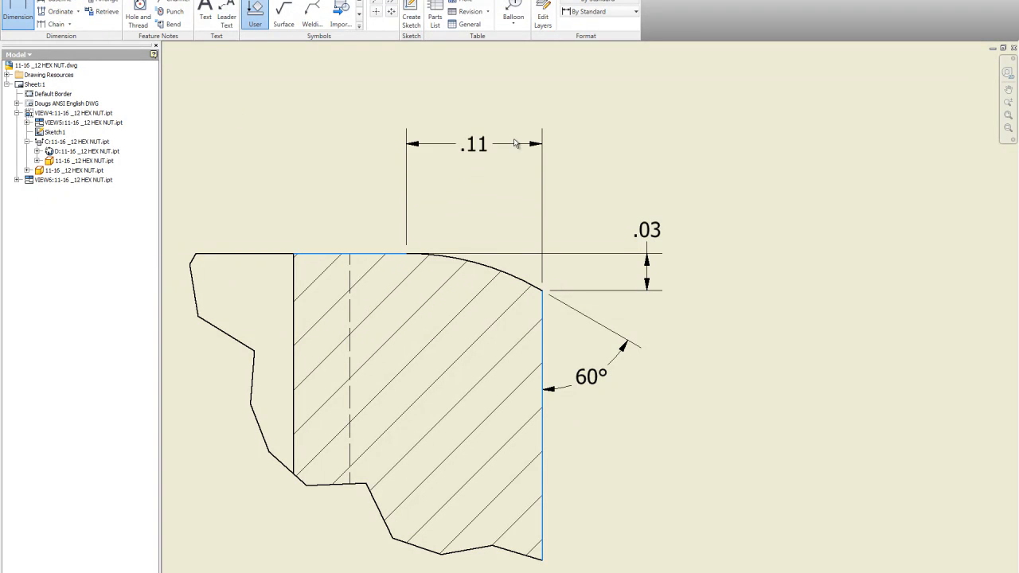
left_click(501, 120)
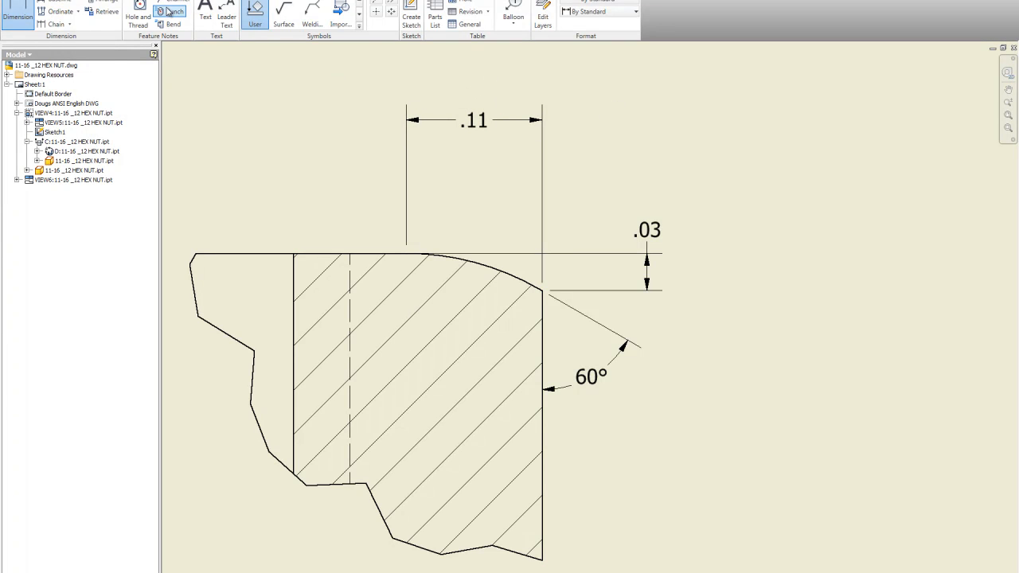
Add a radius dimension to the chamfer arc in detail D, placing it above and to the right
left_click(483, 272)
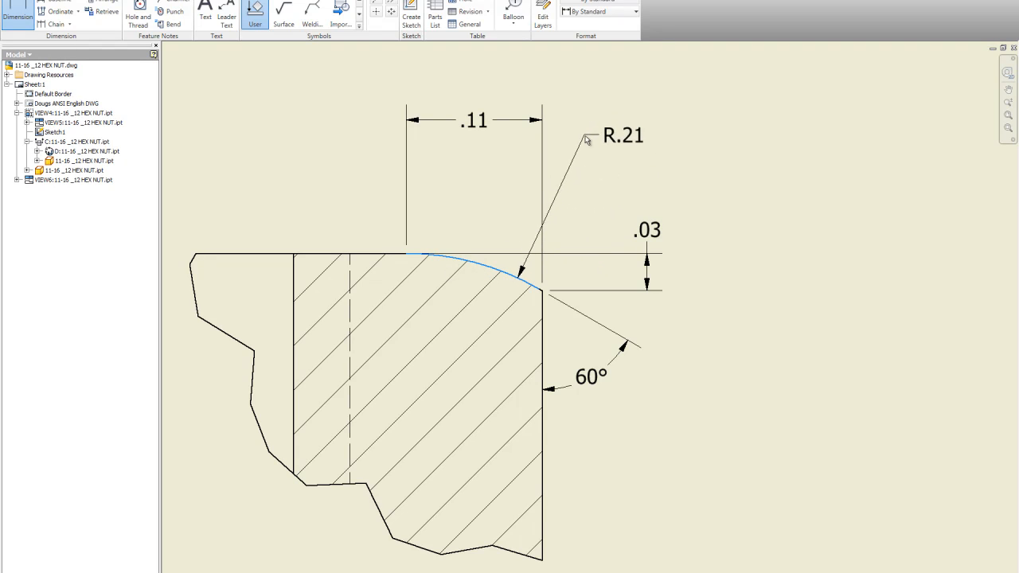
left_click(574, 148)
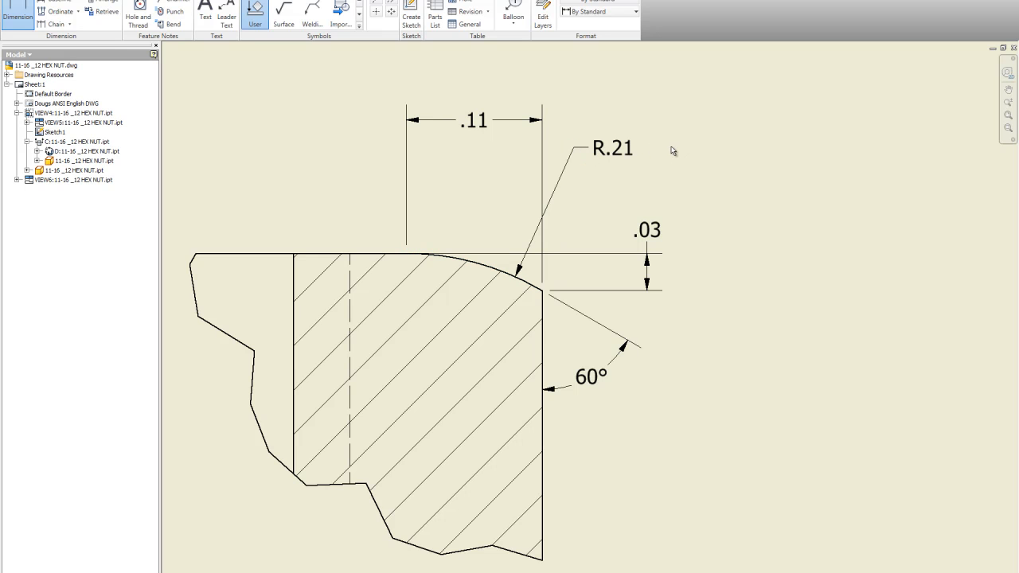
key("Escape")
Set the precision of the width, radius and height dimensions in detail D to three decimal places
left_click(664, 229)
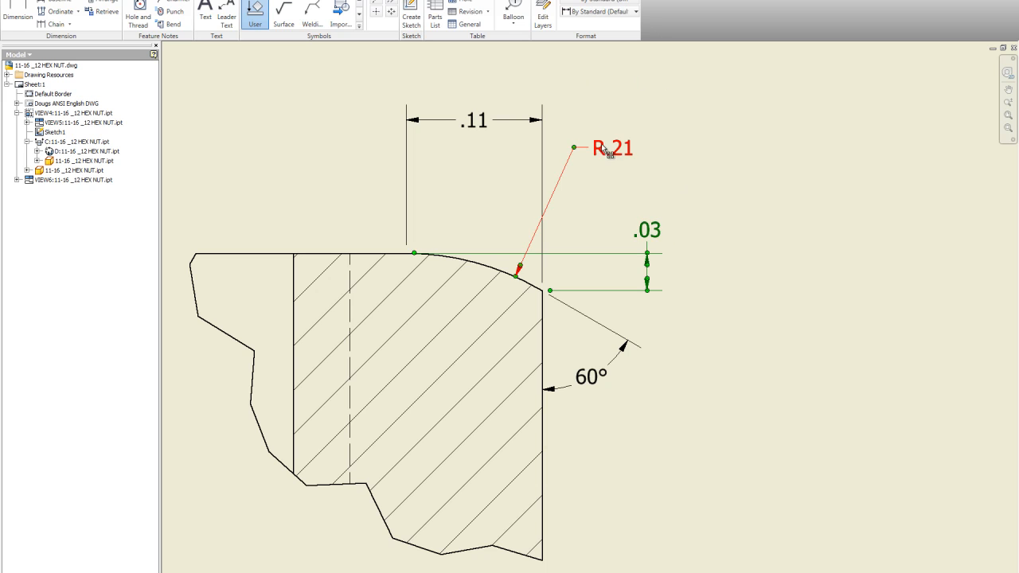
left_click(520, 110, "ctrl")
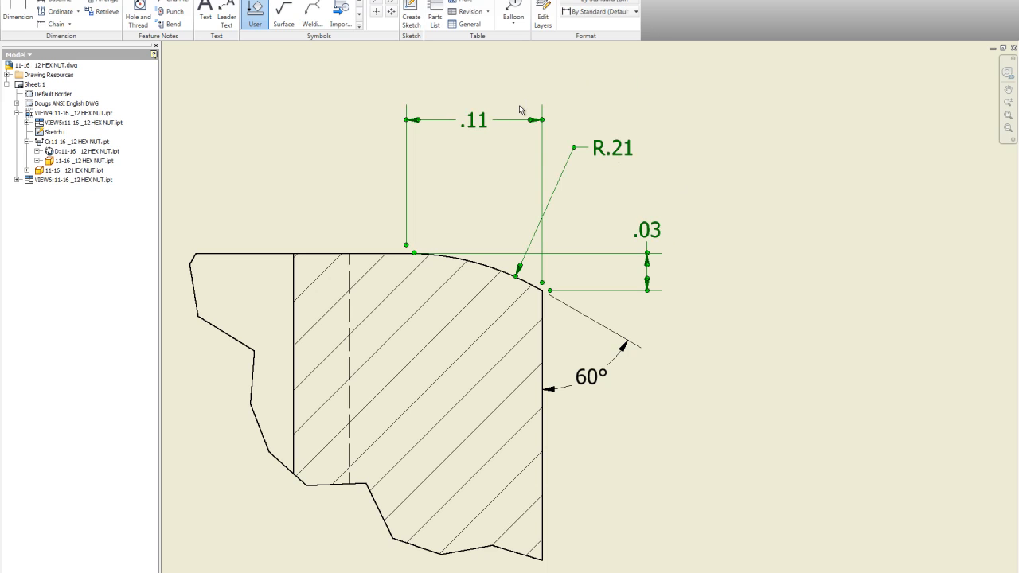
right_click(649, 150)
mouse_move(707, 195)
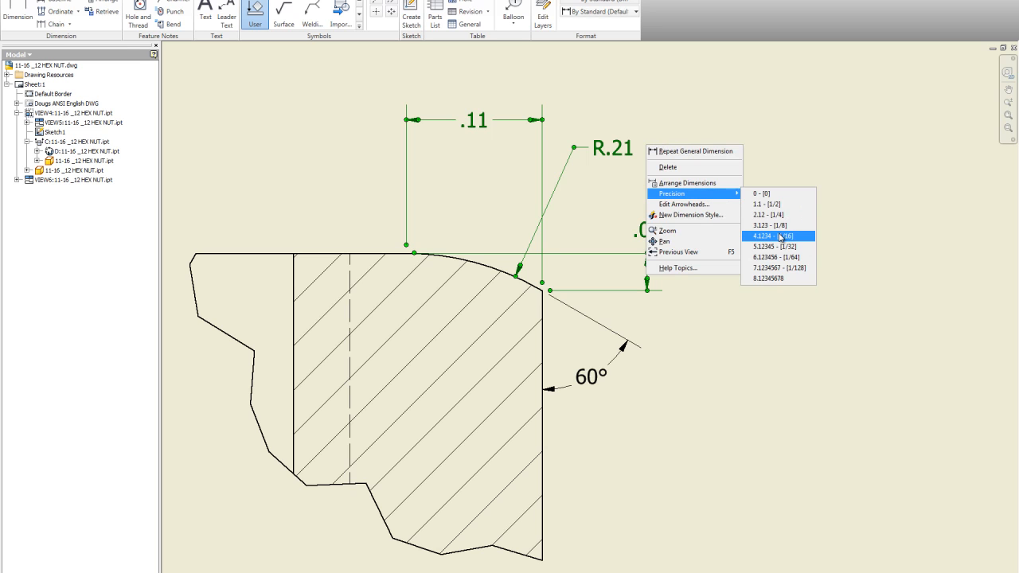
left_click(776, 225)
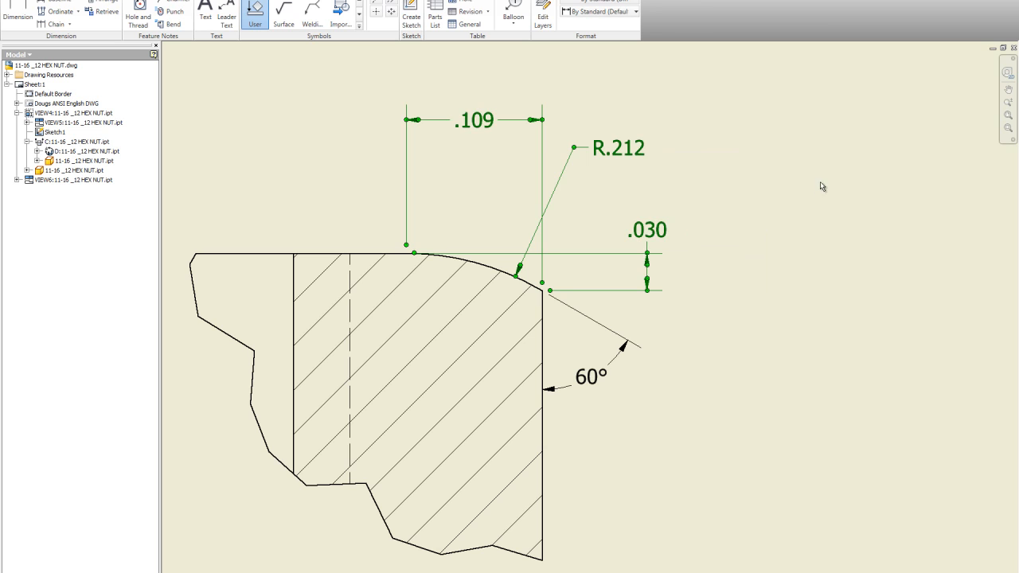
Rearrange the width, radius and height dimensions around the chamfer corner in detail D
scroll(742, 196, "down", 2)
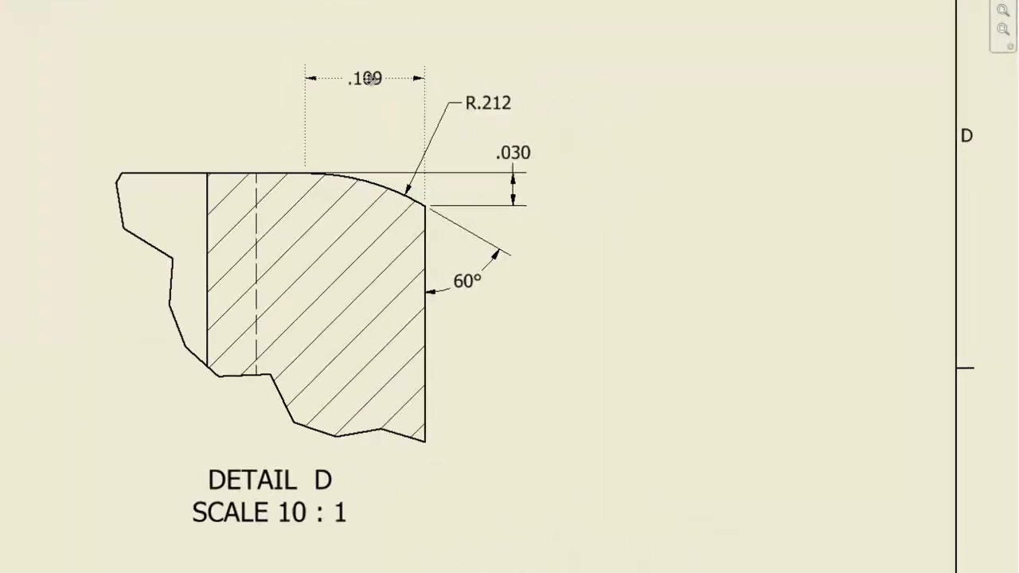
left_click_drag(368, 84, 369, 83)
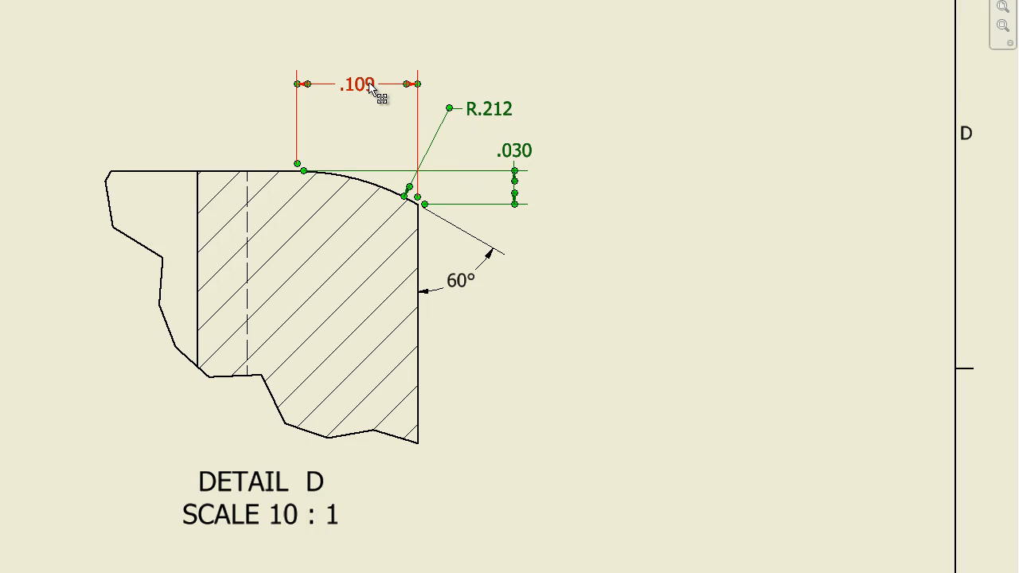
left_click_drag(518, 153, 542, 154)
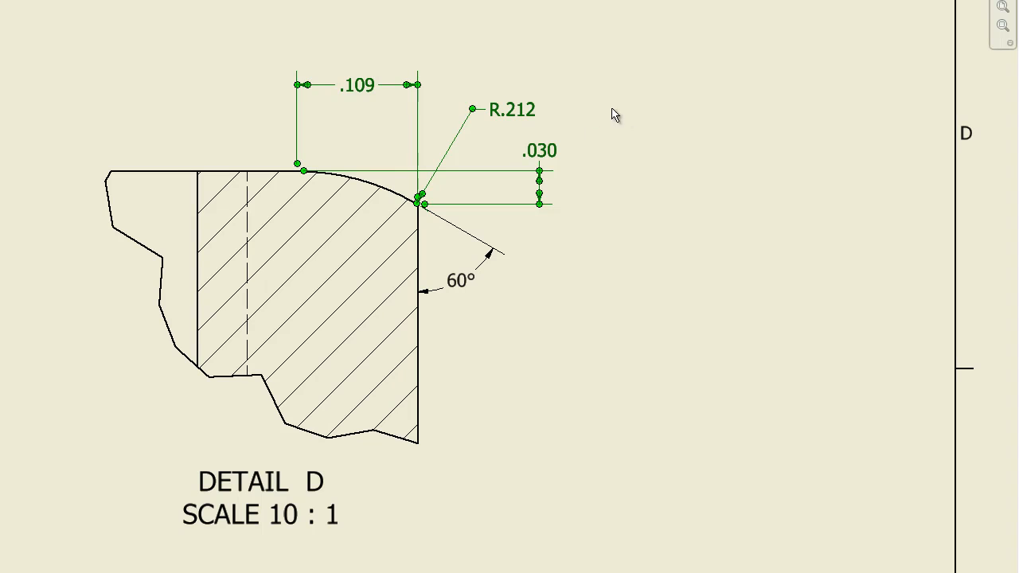
left_click_drag(499, 124, 467, 111)
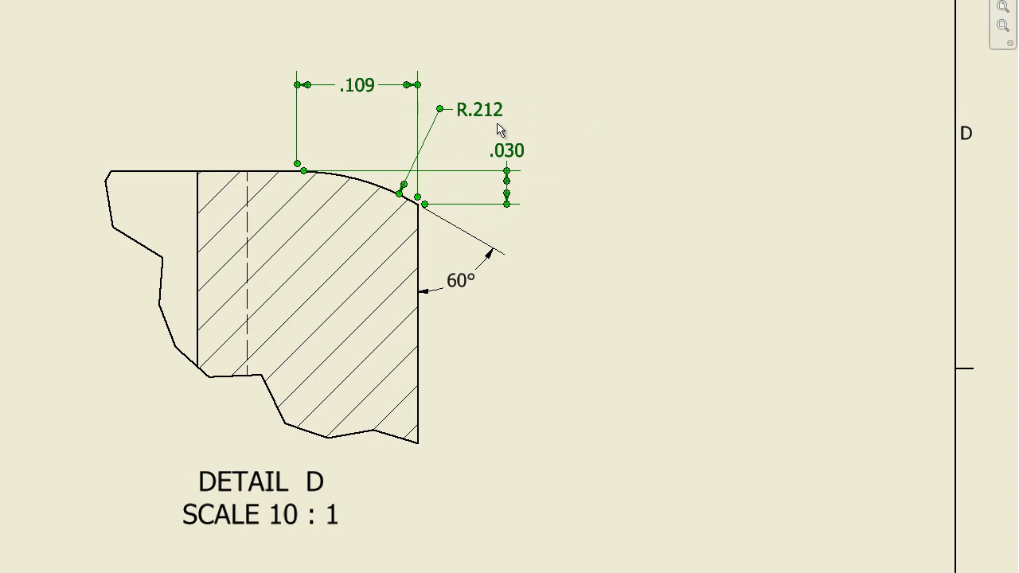
left_click(628, 153)
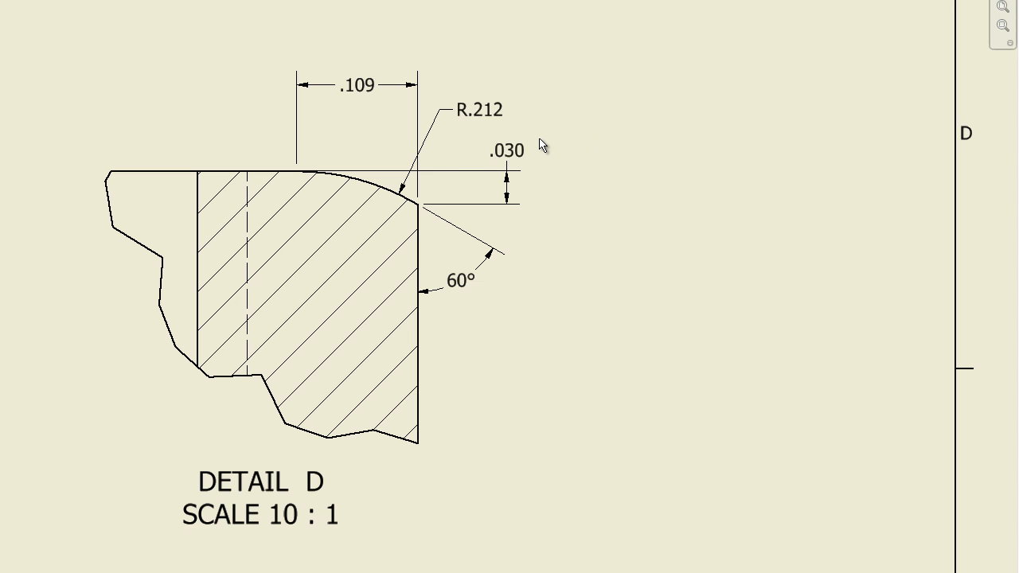
Change the isometric view's display style to shaded
scroll(540, 141, "down", 1)
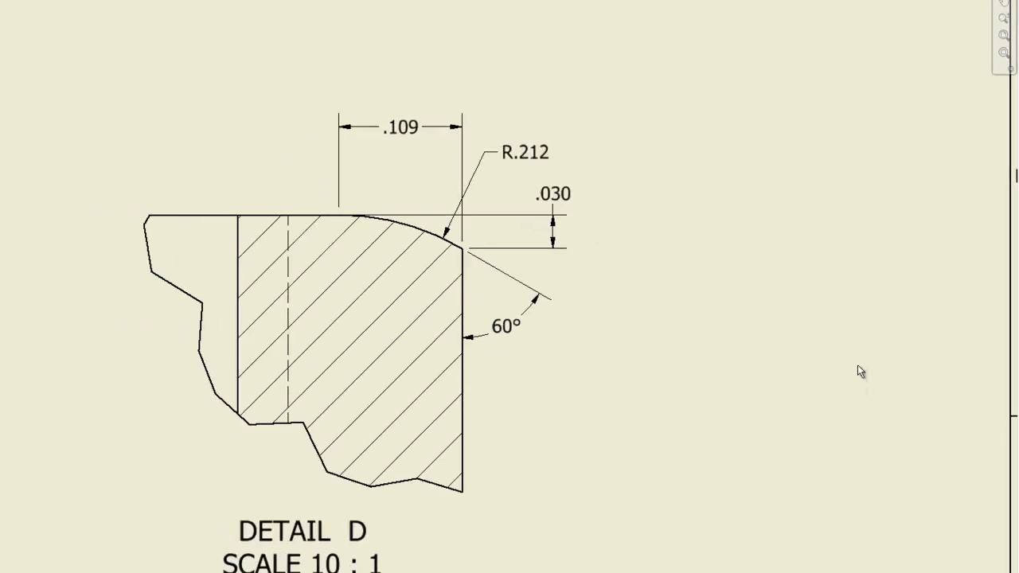
scroll(657, 267, "up", 4)
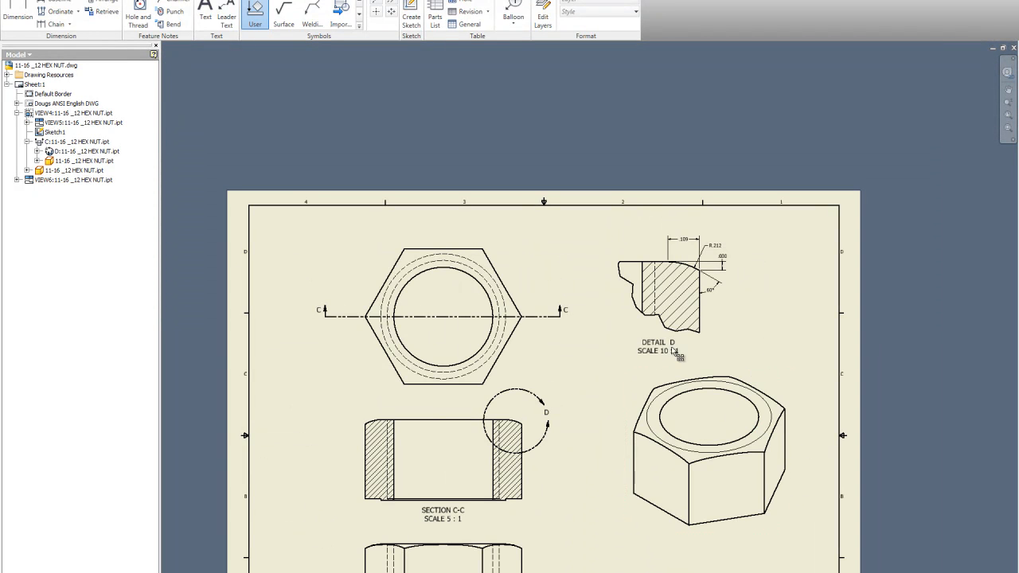
scroll(717, 315, "up", 3)
scroll(770, 457, "down", 3)
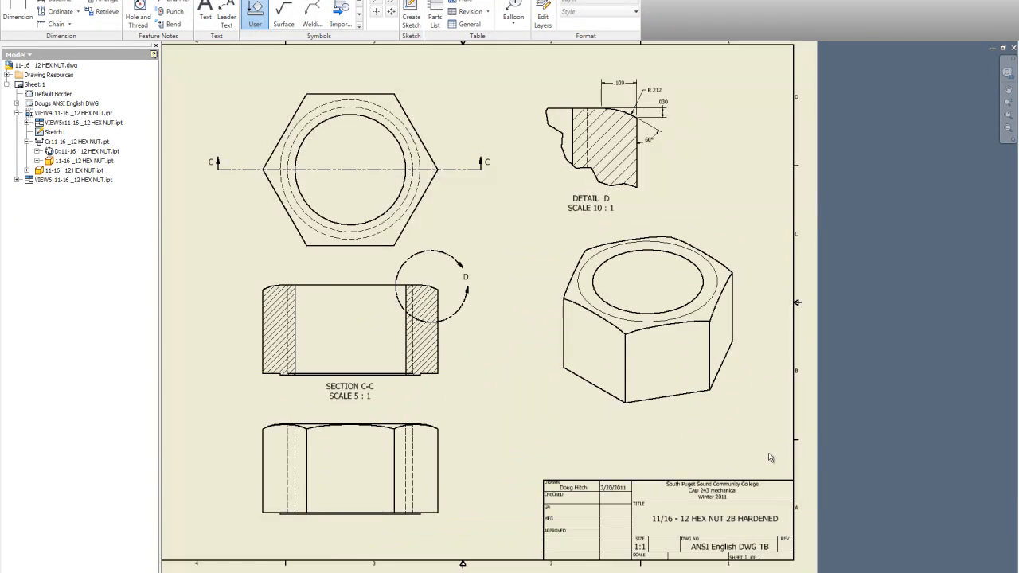
right_click(706, 412)
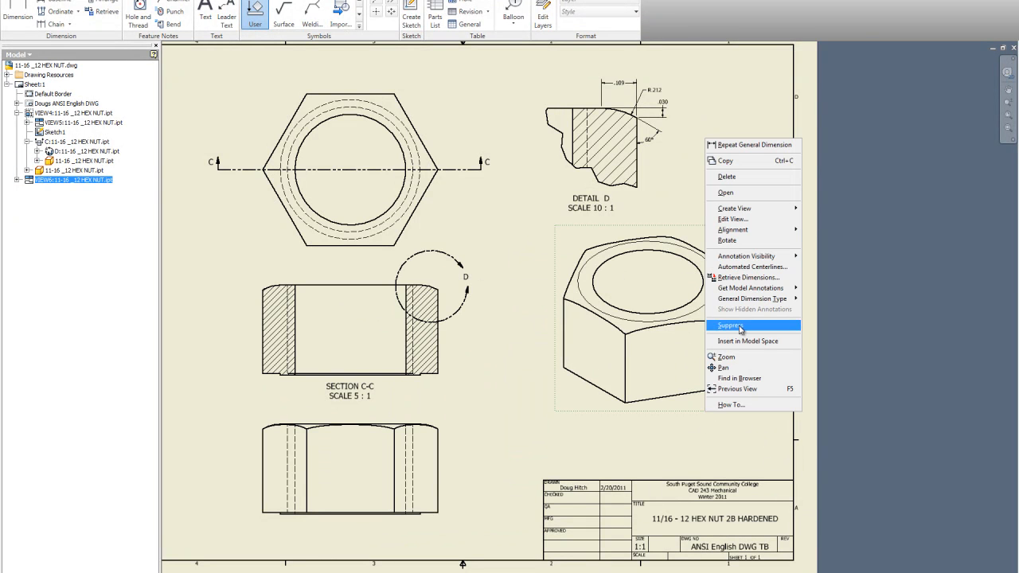
left_click(736, 220)
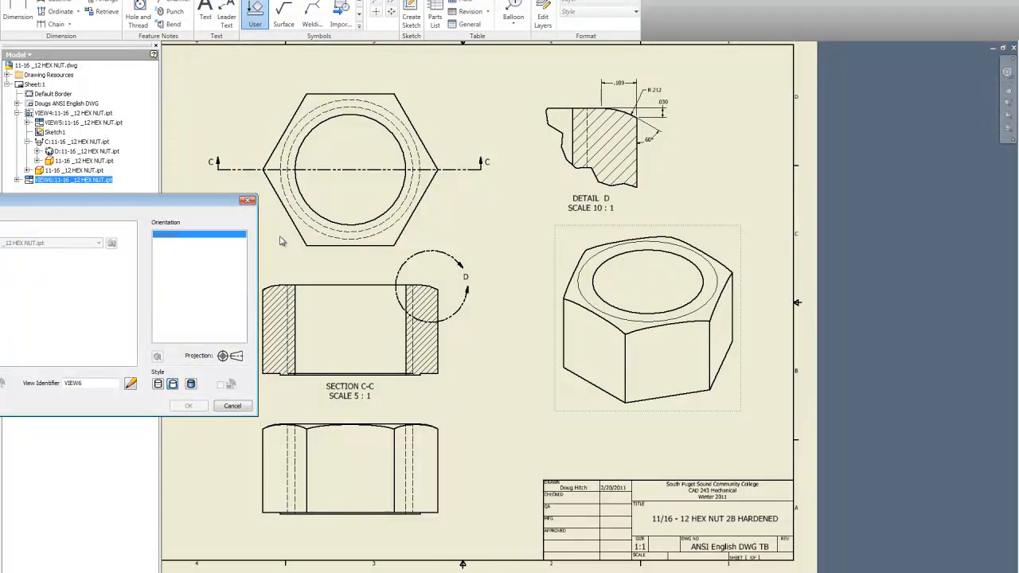
mouse_move(121, 199)
left_mouse_down()
mouse_move(591, 102)
mouse_move(773, 48)
mouse_move(780, 30)
left_mouse_up()
left_click(844, 213)
left_click(844, 235)
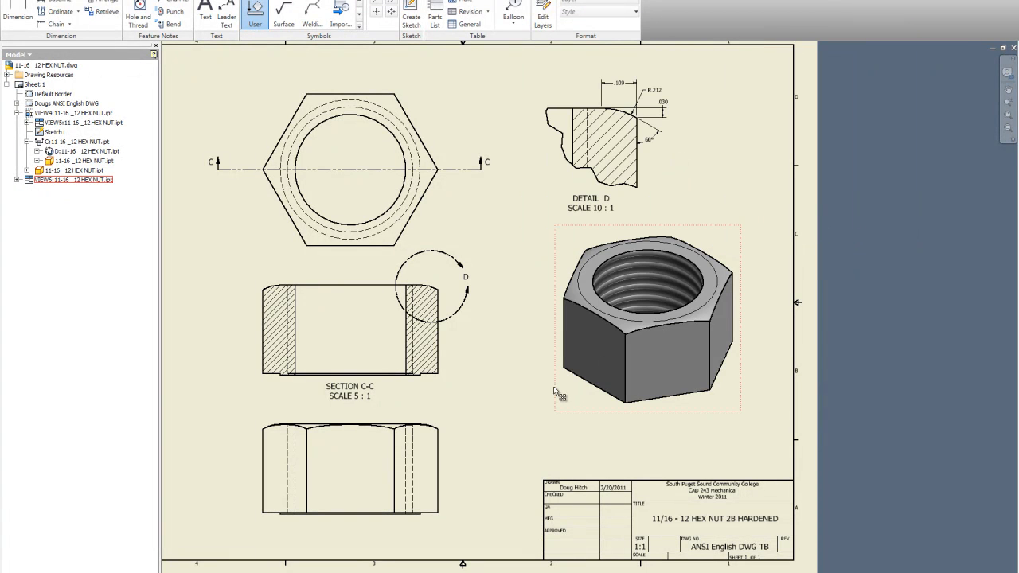
Change section view C-C's display style to shaded
right_click(451, 379)
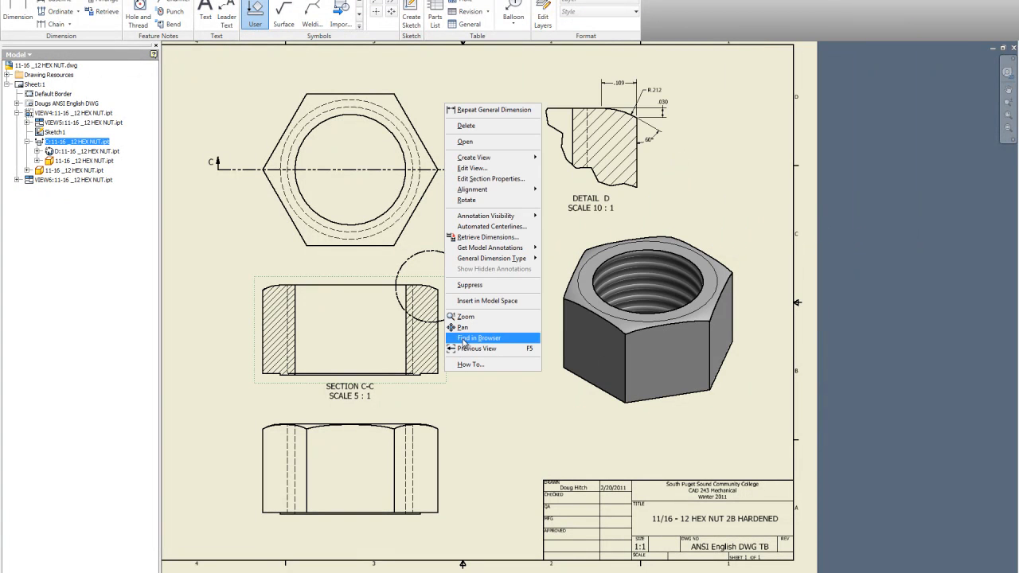
left_click(472, 169)
left_click(844, 212)
left_click(842, 235)
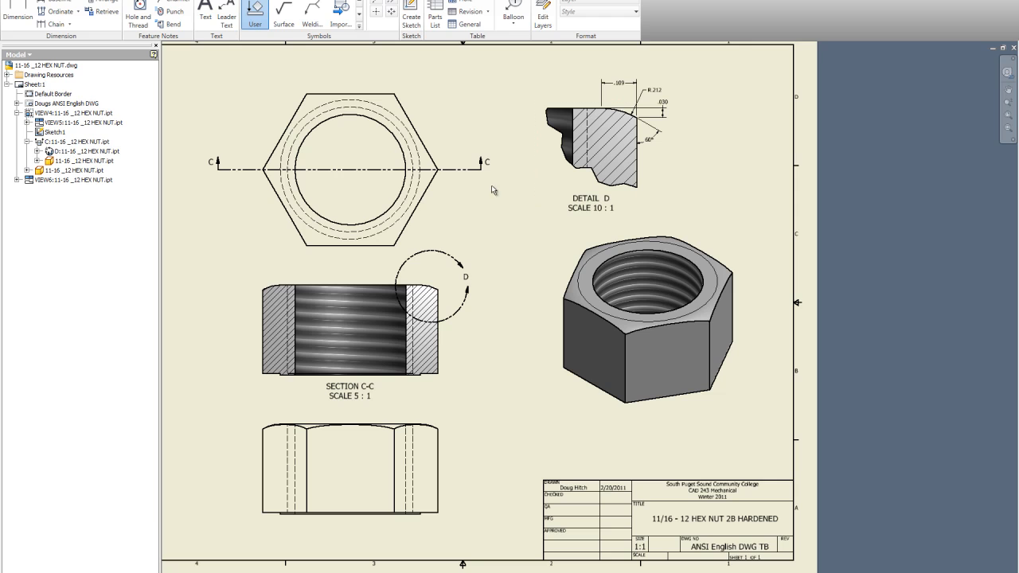
Edit the detail view's label so its view identifier reads A instead of D
scroll(454, 233, "down", 3)
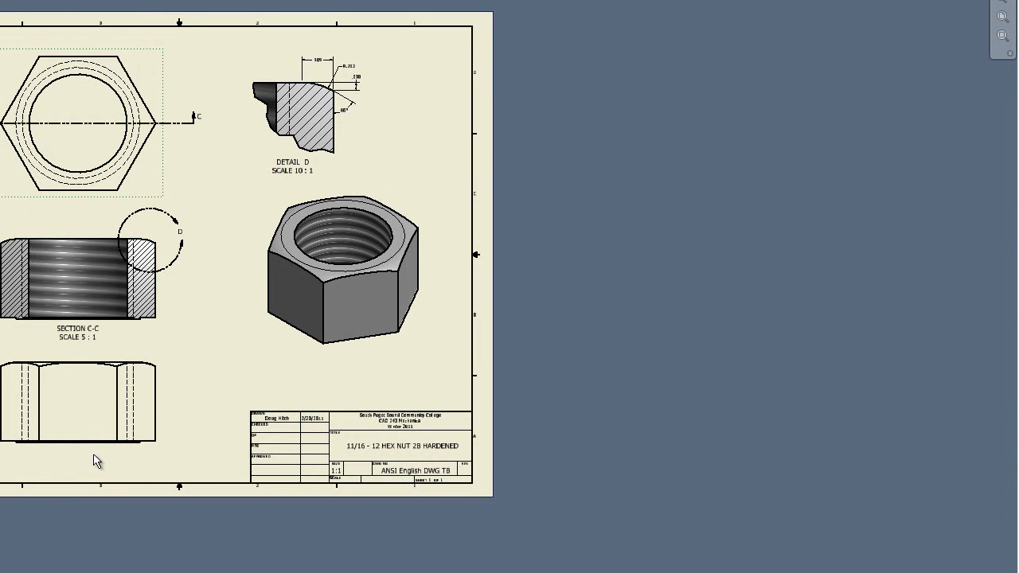
left_click_drag(92, 452, 85, 466)
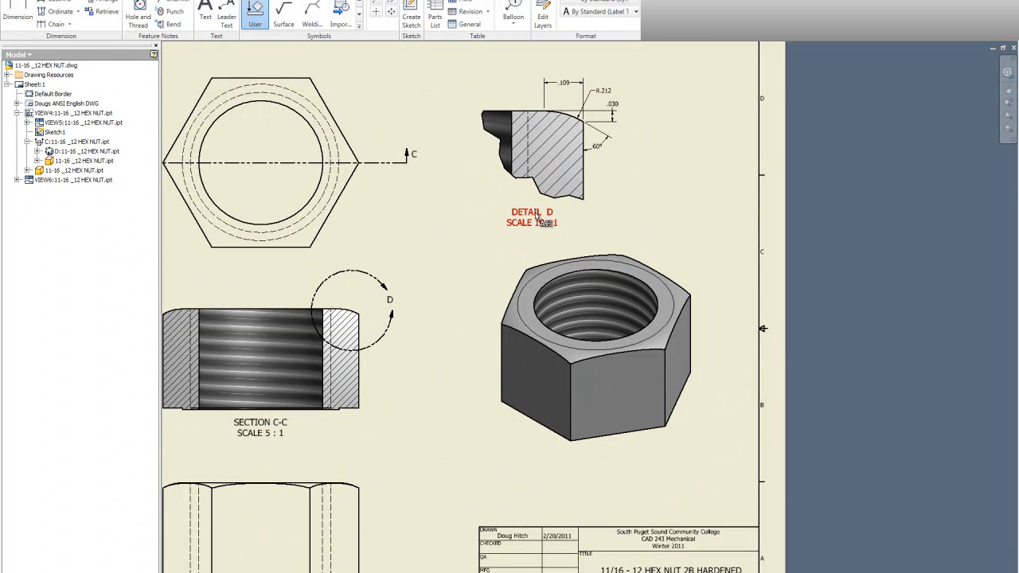
right_click(538, 219)
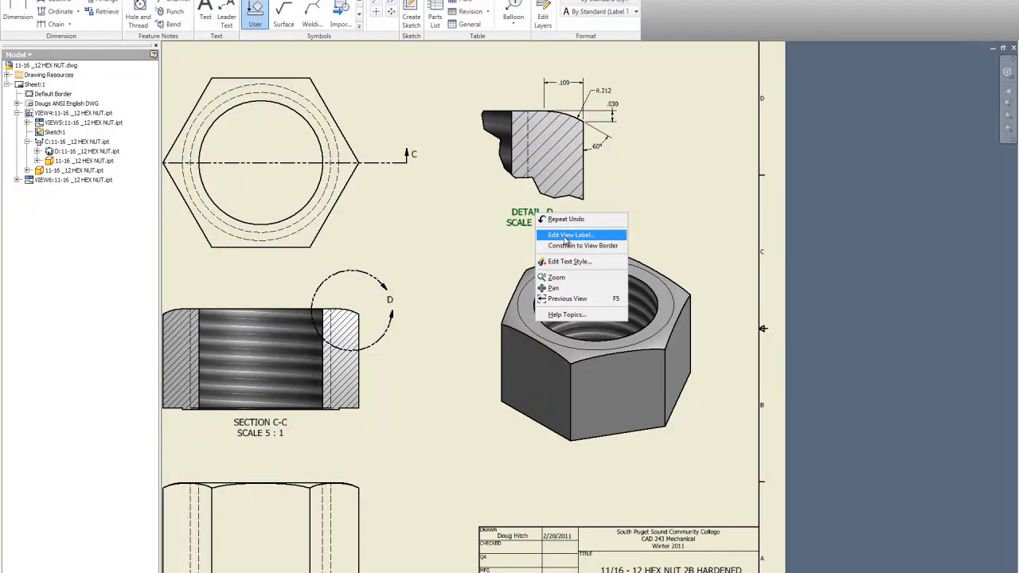
left_click(567, 236)
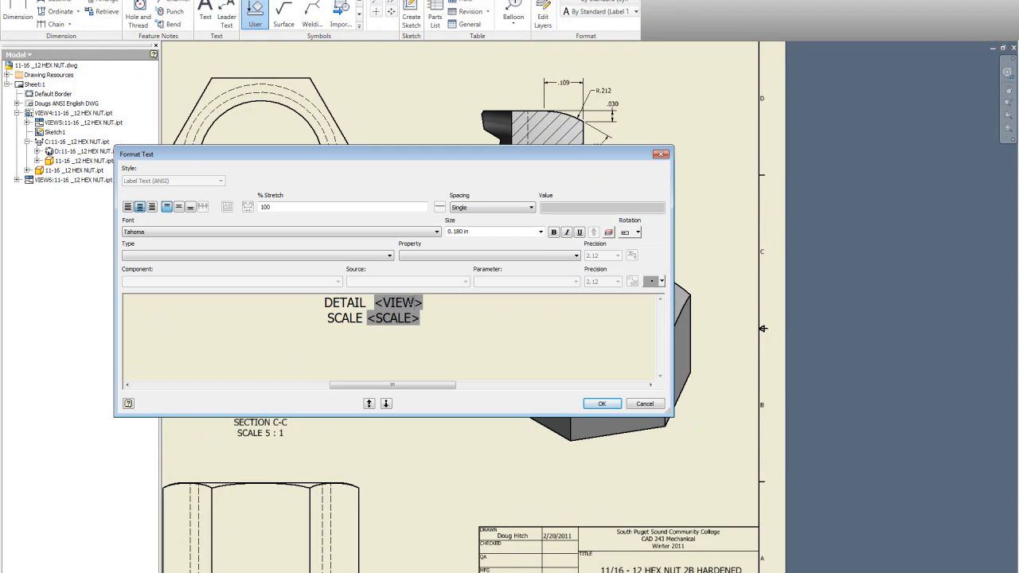
left_click(385, 304)
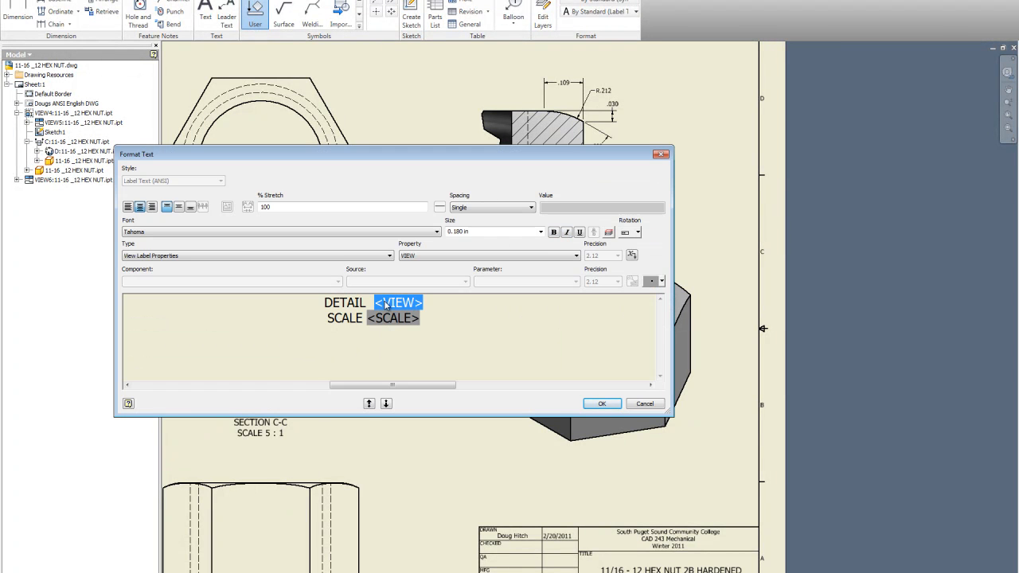
type("A")
left_click(591, 402)
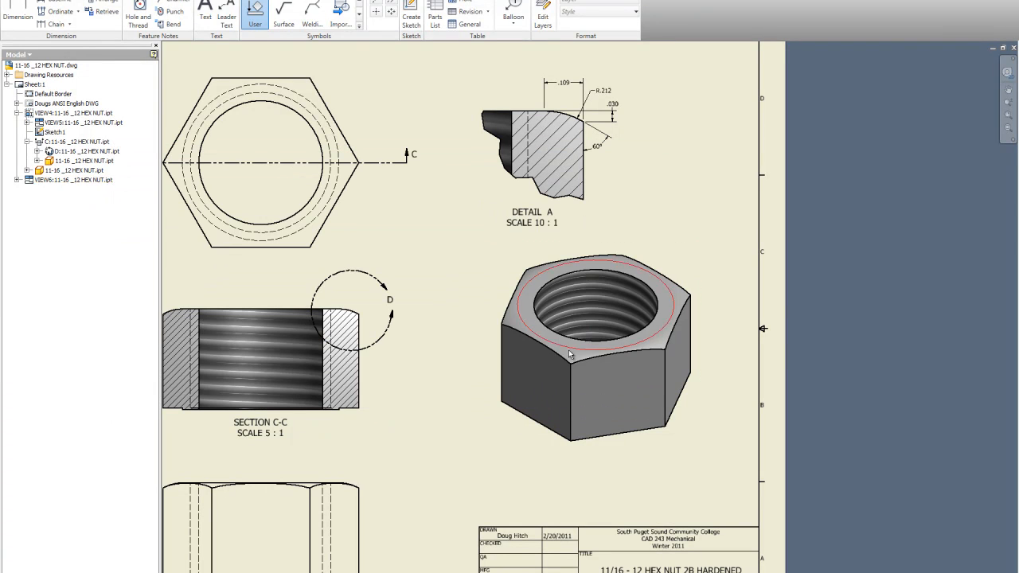
Relabel the detail boundary circle on the section view as A and nudge the label upward
right_click(392, 305)
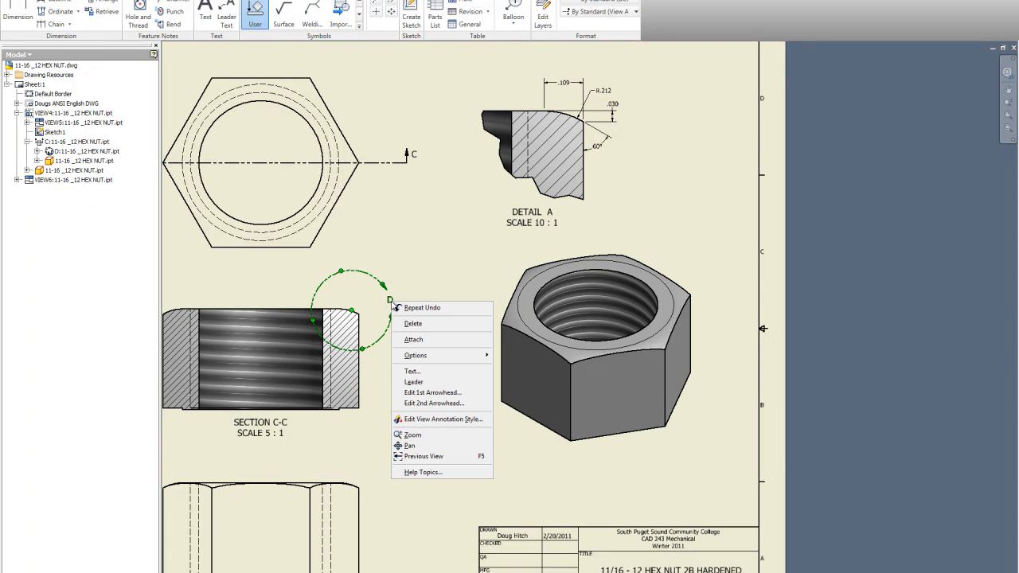
left_click(423, 373)
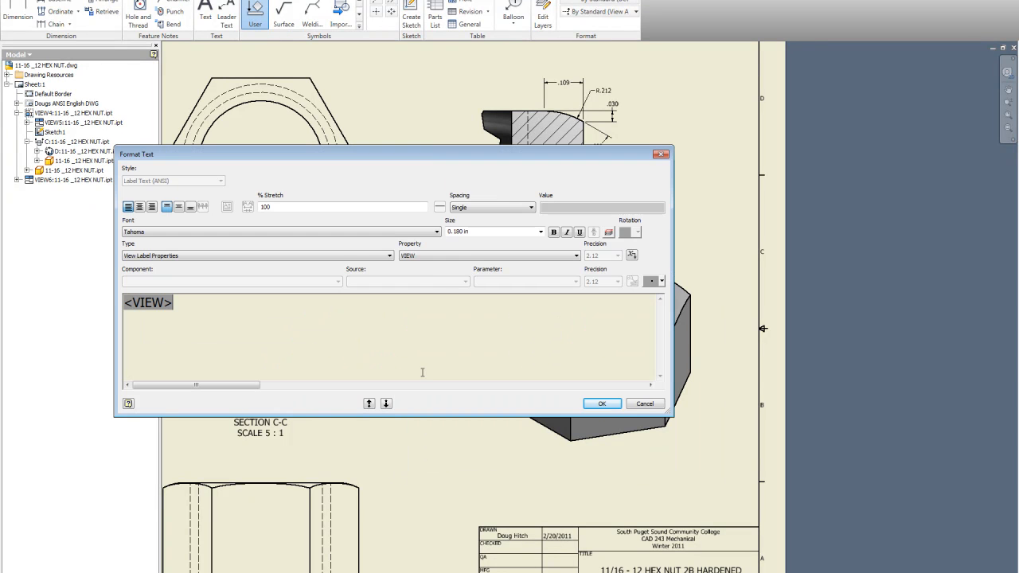
left_click_drag(164, 304, 140, 304)
type("A")
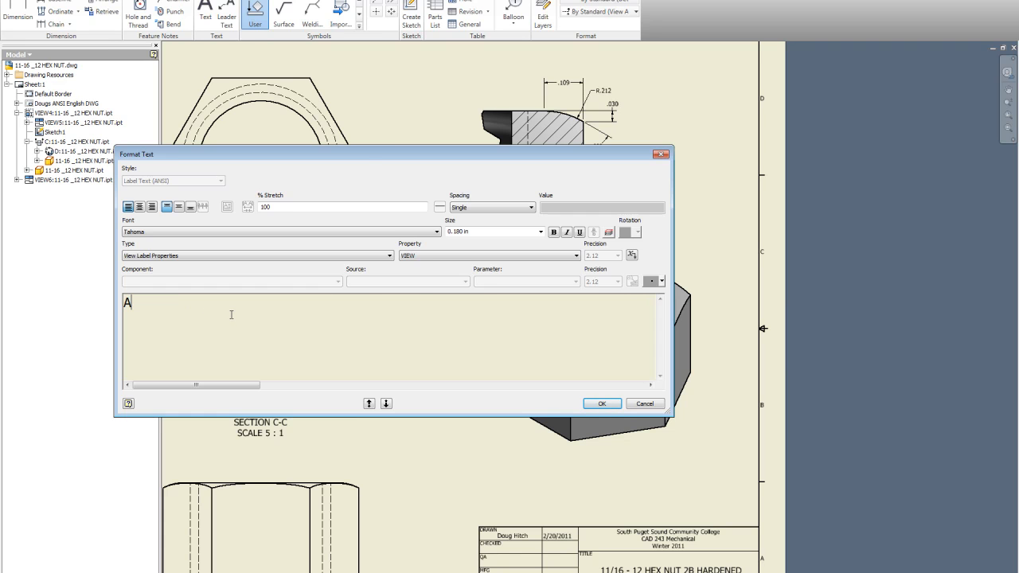
left_click(602, 404)
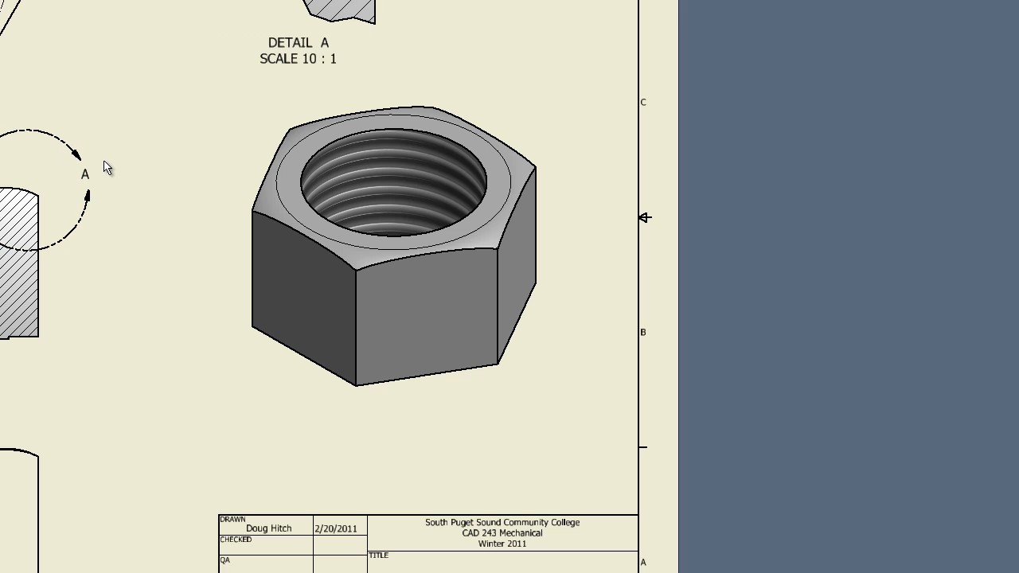
mouse_move(89, 171)
left_mouse_down()
mouse_move(81, 151)
mouse_move(51, 141)
mouse_move(75, 160)
mouse_move(85, 154)
left_mouse_up()
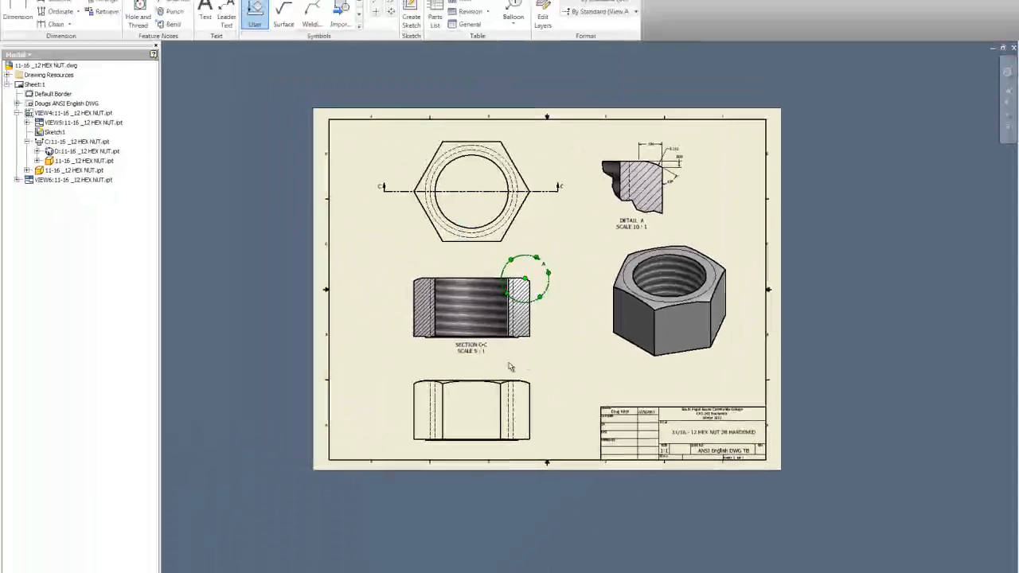
Edit section view C-C's label so both view identifiers read A, giving SECTION A-A
scroll(511, 367, "up", 3)
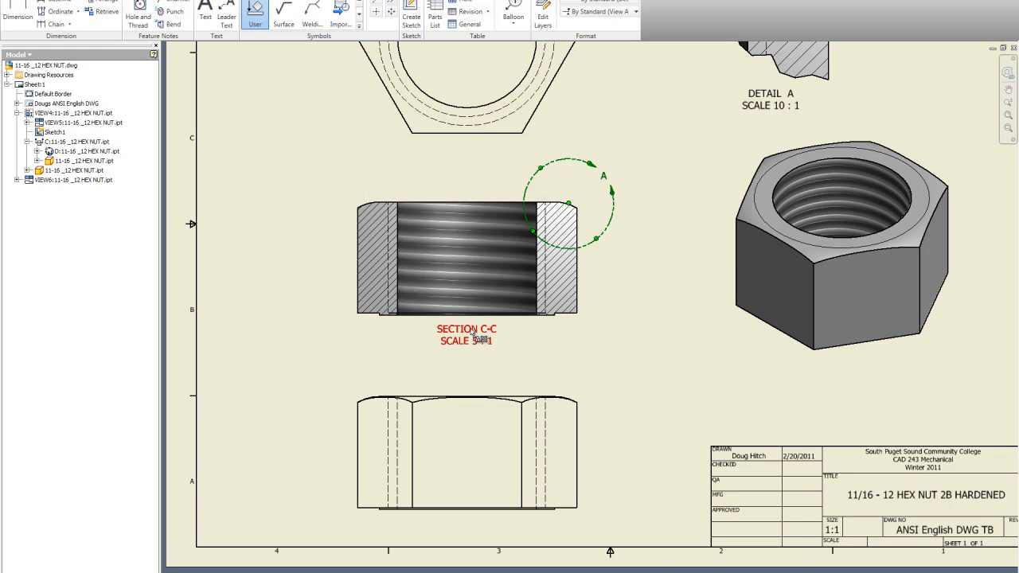
scroll(487, 317, "down", 3)
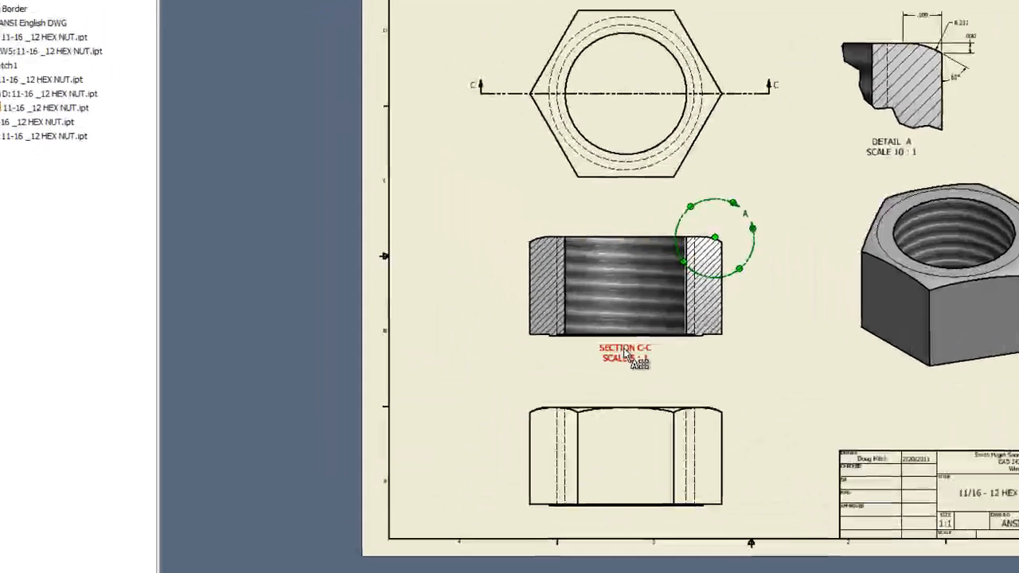
right_click(626, 354)
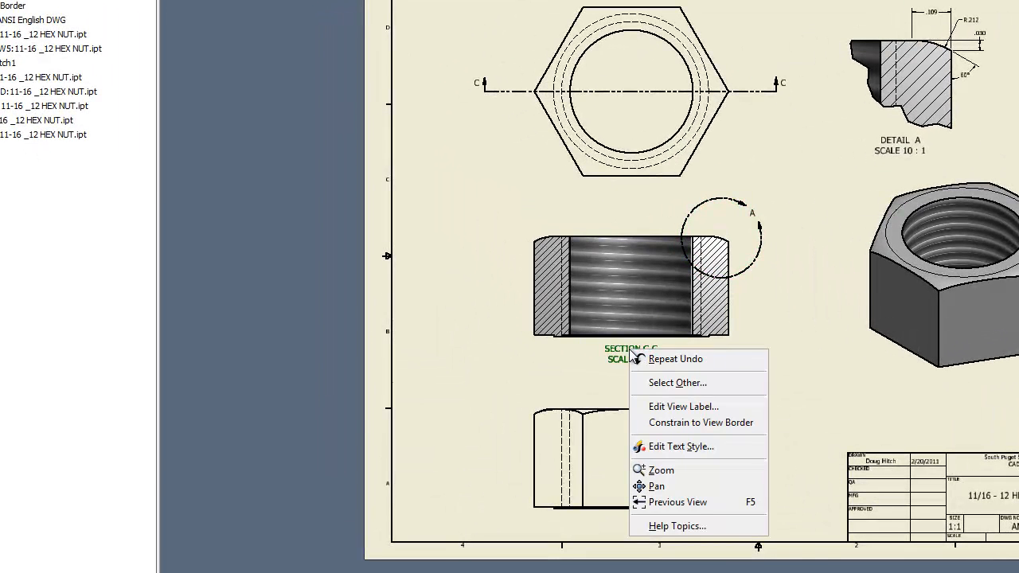
left_click(700, 406)
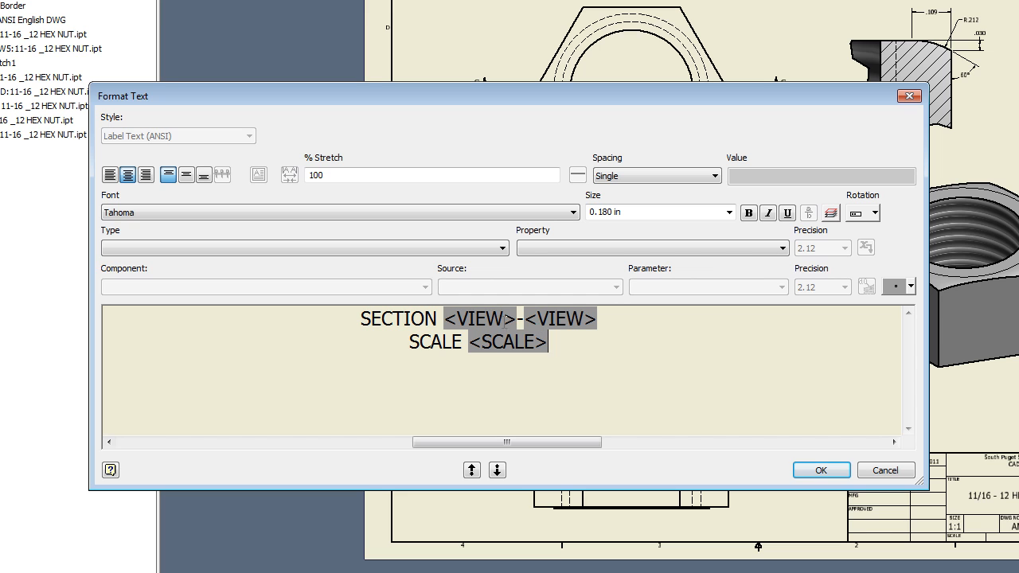
left_click_drag(509, 322, 462, 325)
type("A")
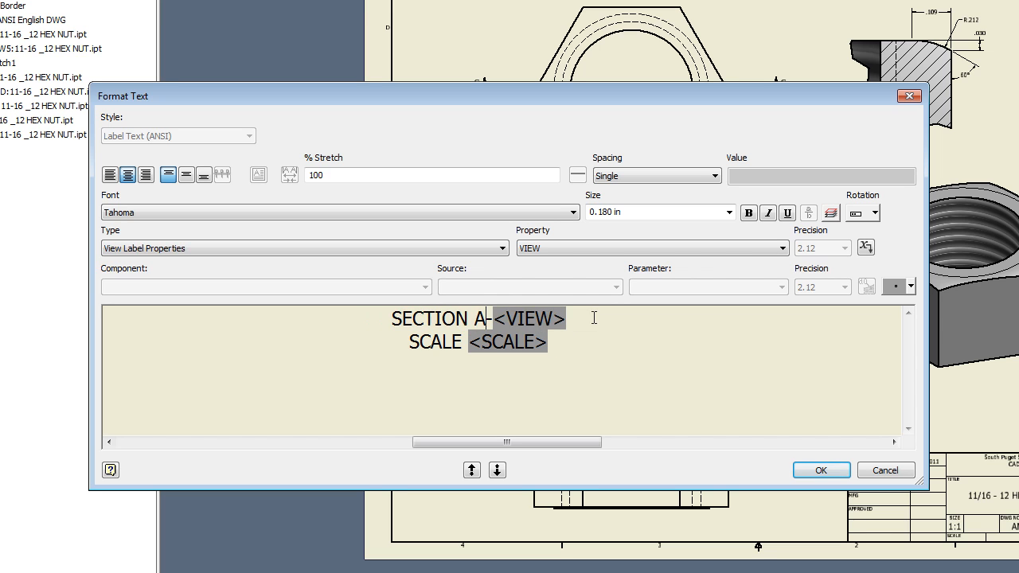
left_click_drag(560, 317, 497, 318)
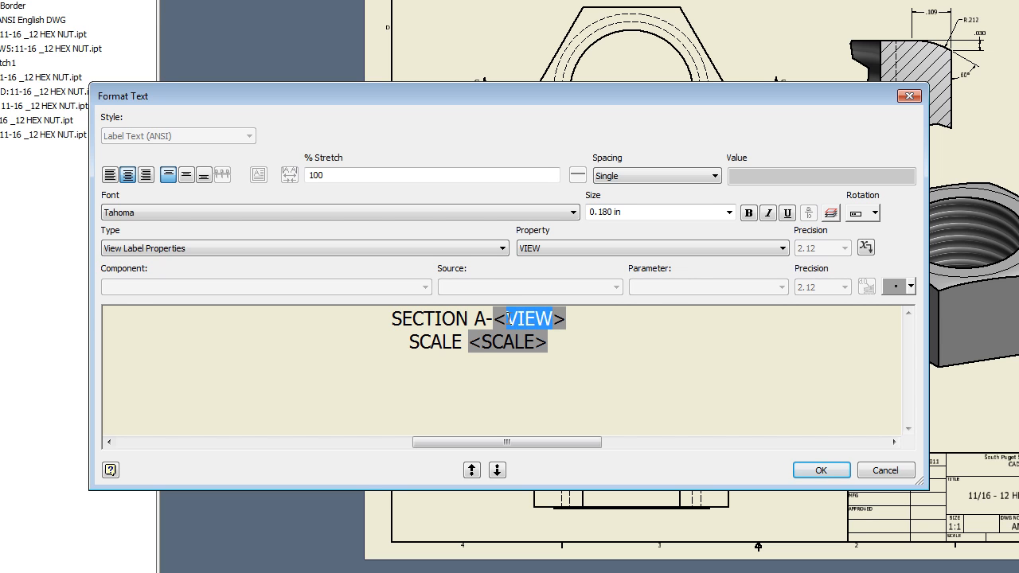
type("A")
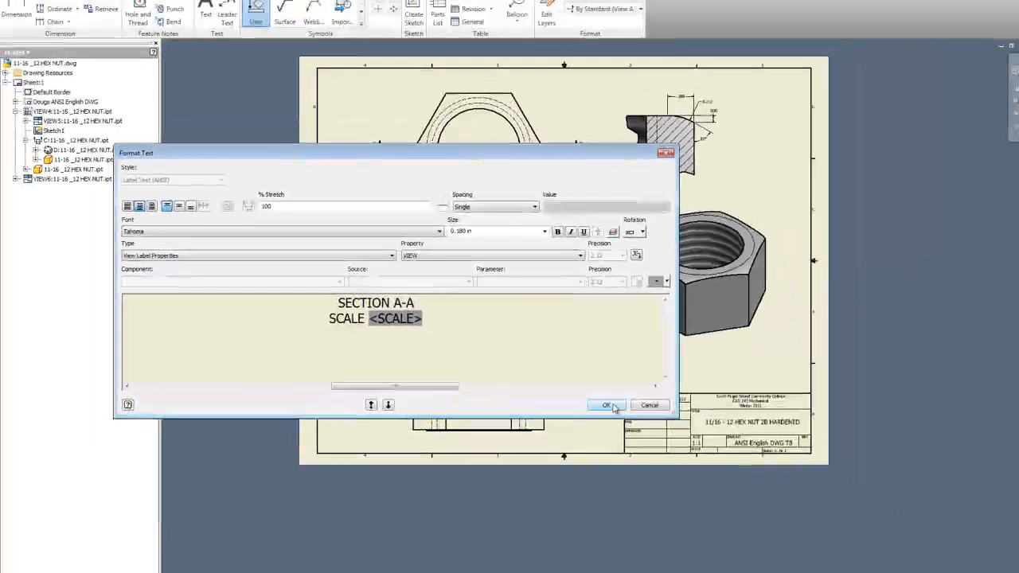
left_click(821, 471)
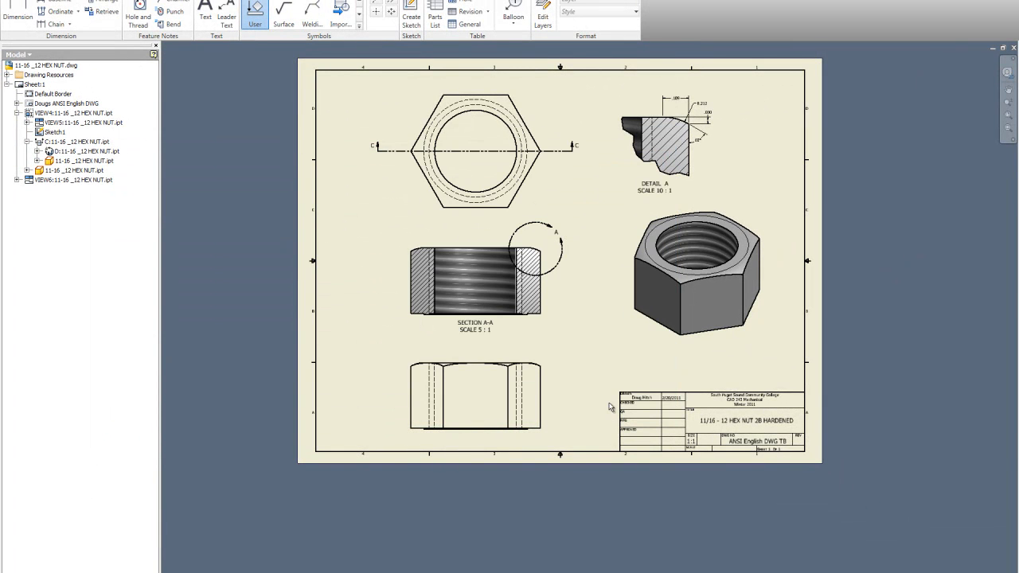
Relabel the right-hand arrow of the top view's section line as A
right_click(576, 146)
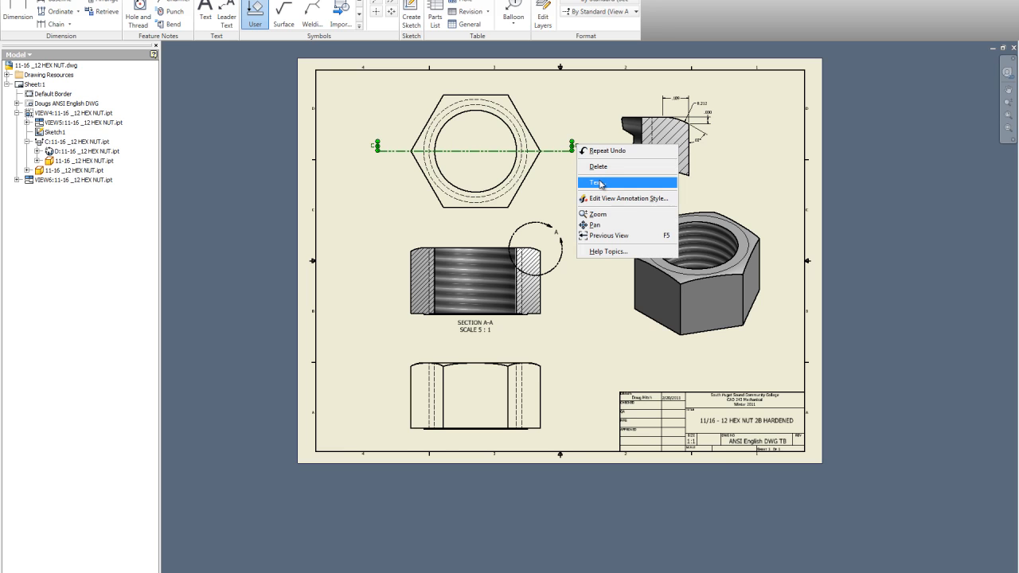
left_click(601, 183)
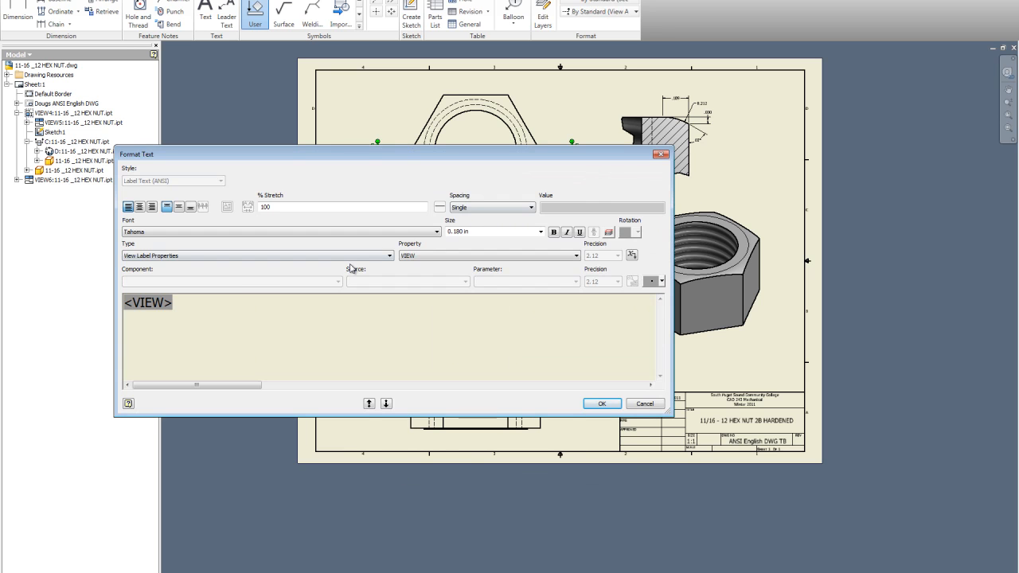
key("BackSpace")
key("BackSpace")
key("BackSpace")
key("BackSpace")
key("BackSpace")
key("BackSpace")
type("A")
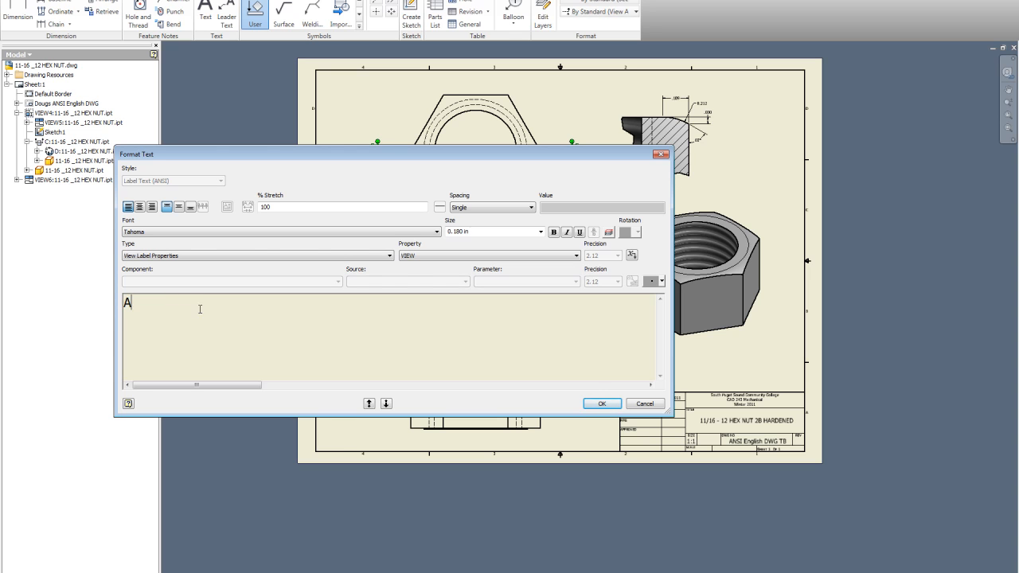
left_click(598, 405)
left_click(596, 209)
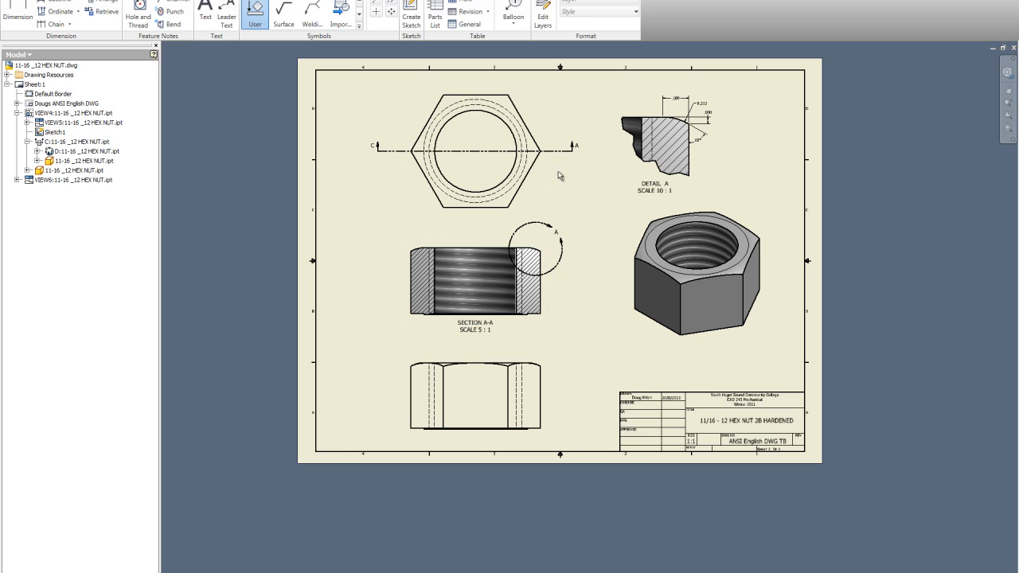
Relabel the left-hand arrow of the top view's section line as A
scroll(413, 127, "up", 3)
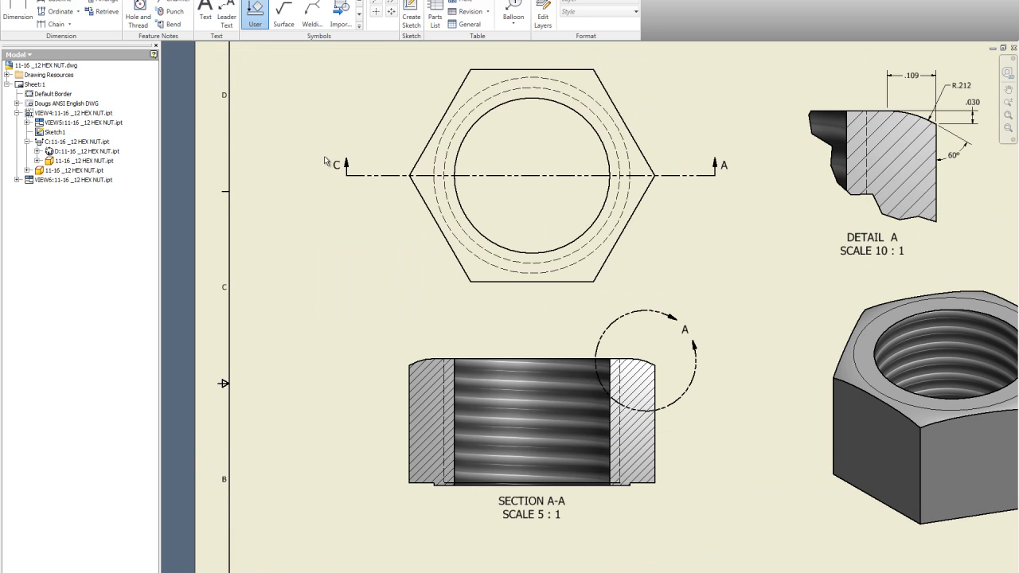
right_click(338, 169)
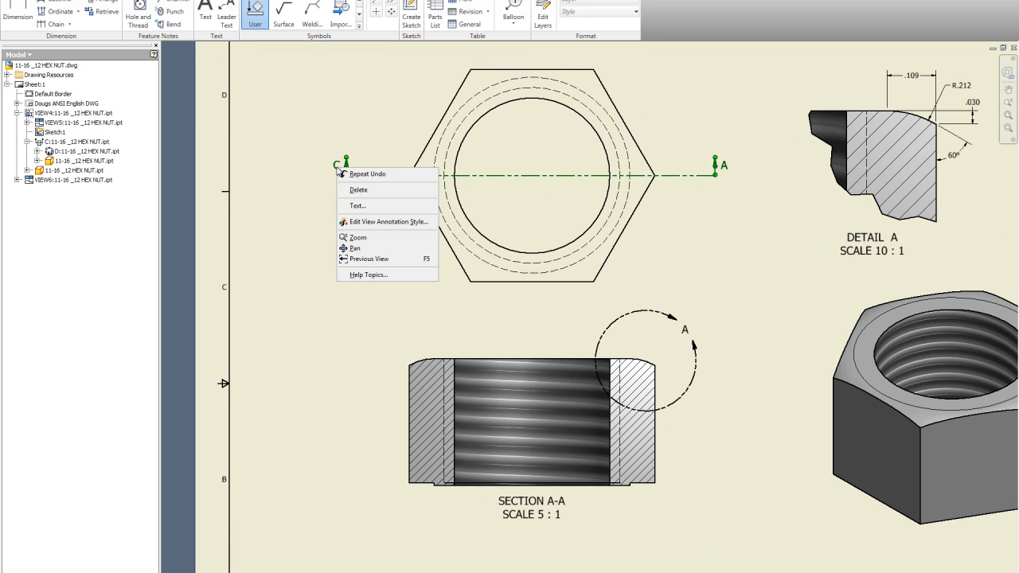
left_click(362, 205)
left_click_drag(169, 298, 126, 303)
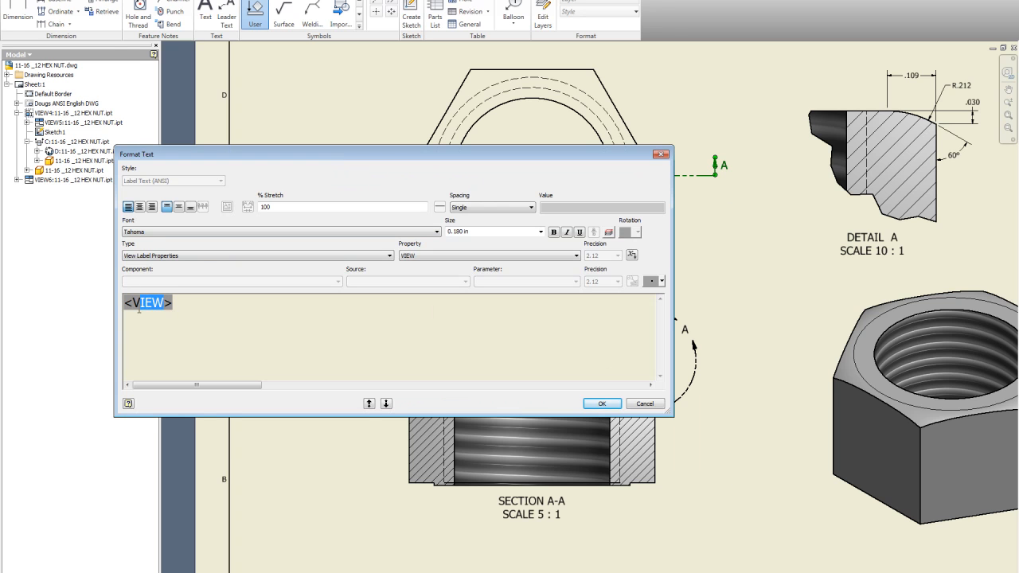
type("A")
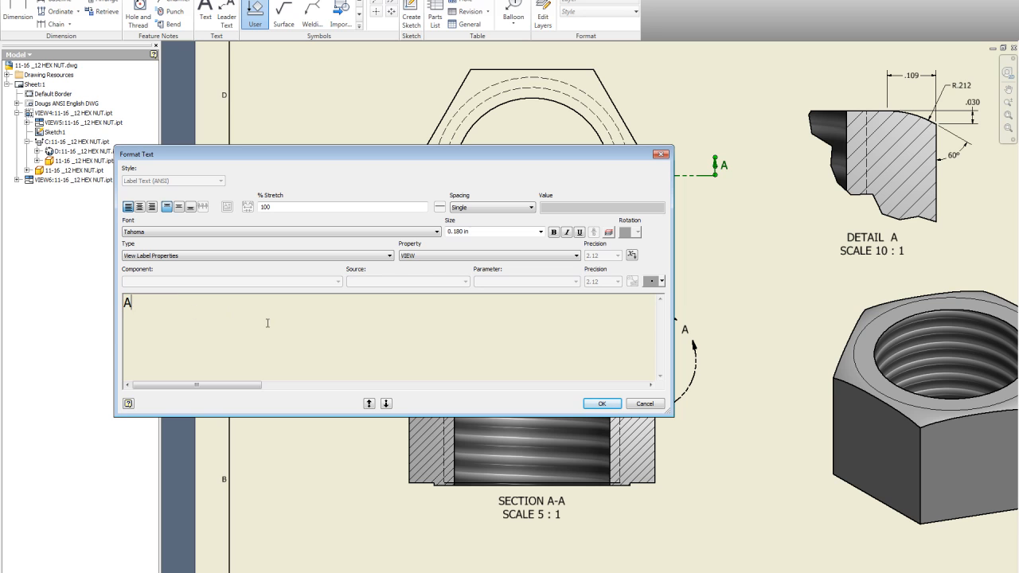
left_click(602, 404)
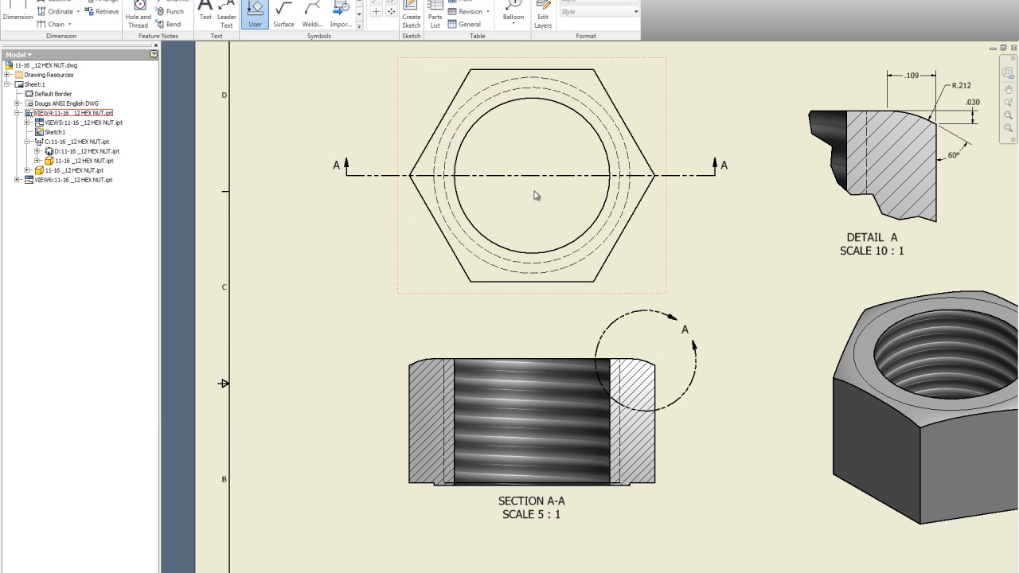
Review the relabelled section line, section view and detail labels across the drawing sheet
scroll(434, 301, "down", 2)
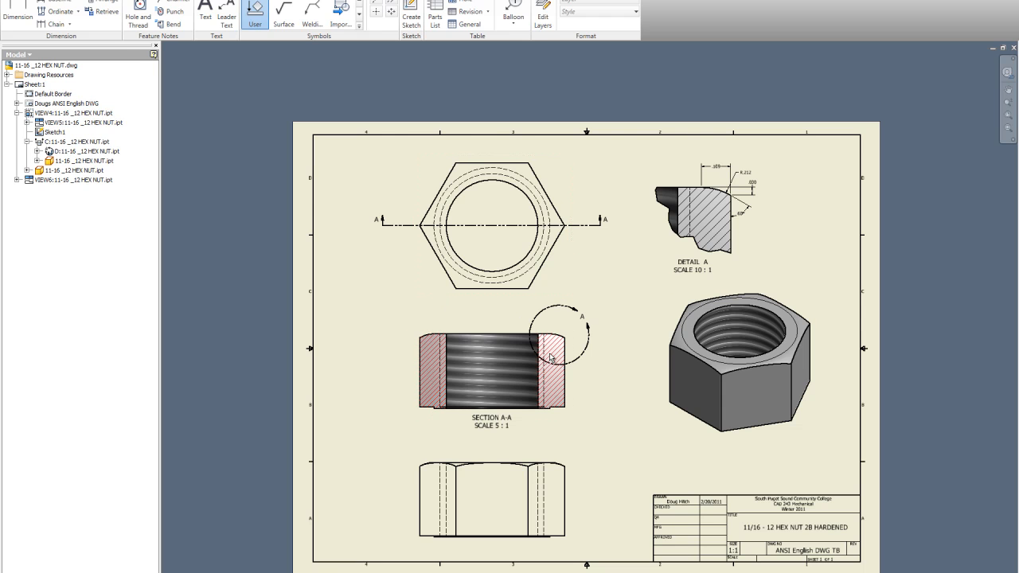
scroll(647, 324, "up", 2)
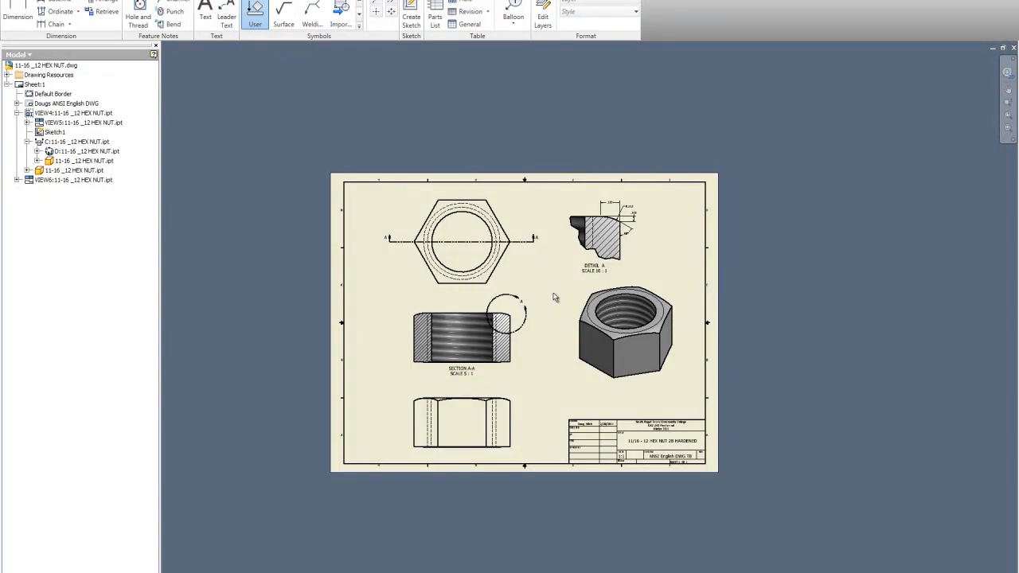
scroll(554, 296, "up", 3)
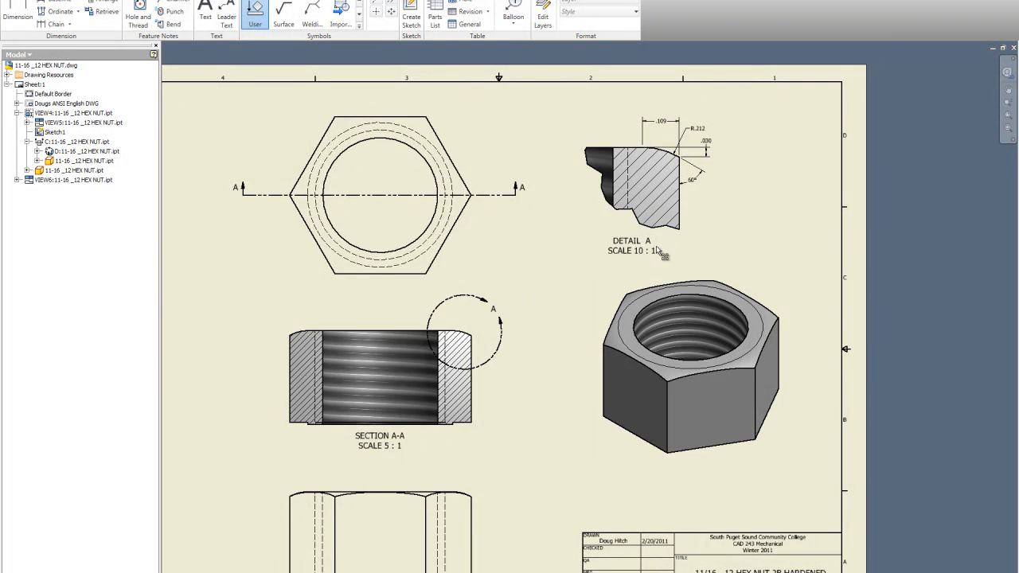
scroll(545, 243, "down", 2)
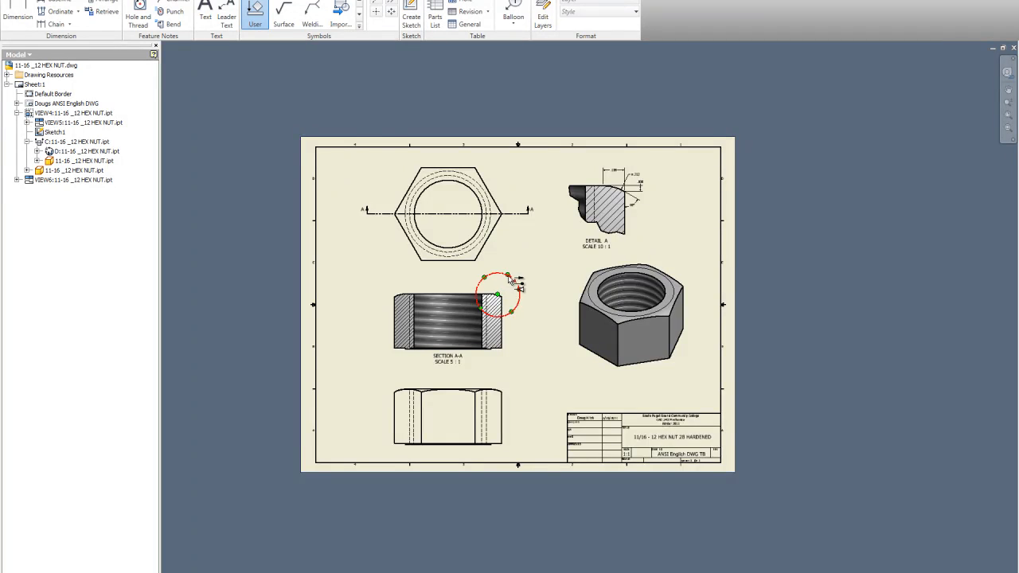
scroll(510, 280, "up", 3)
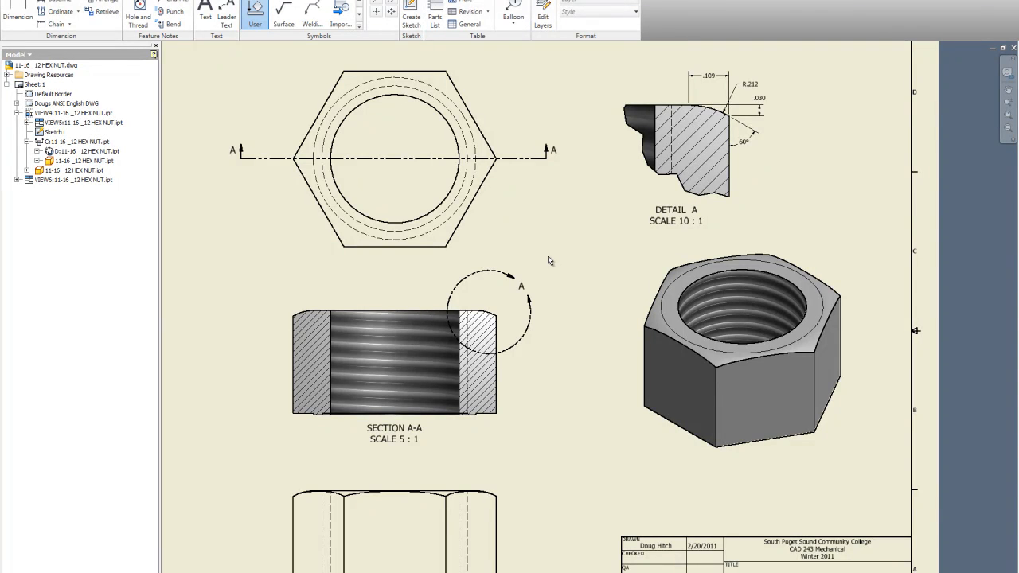
scroll(548, 258, "down", 3)
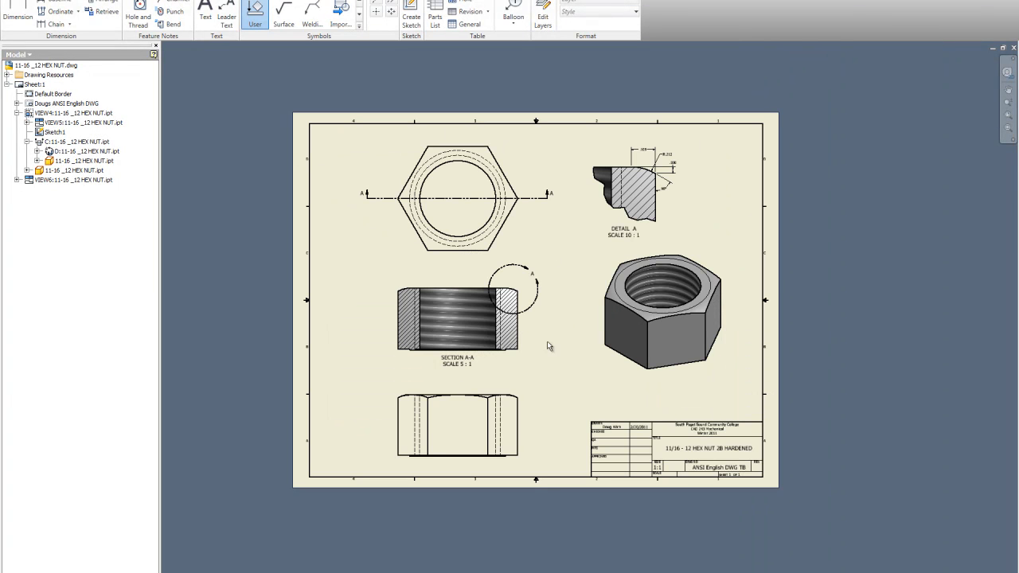